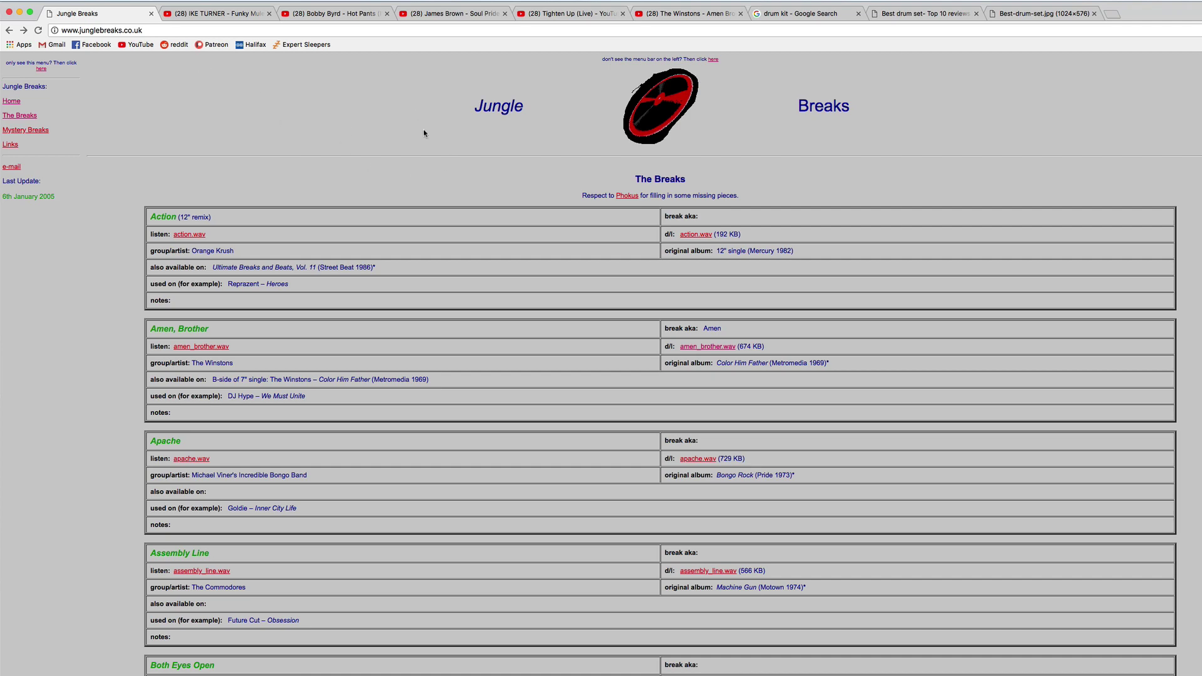
# Step: Look through the full list of breaks on the Jungle Breaks page and return to its beginning
pyautogui.scroll(-20, 423, 133)
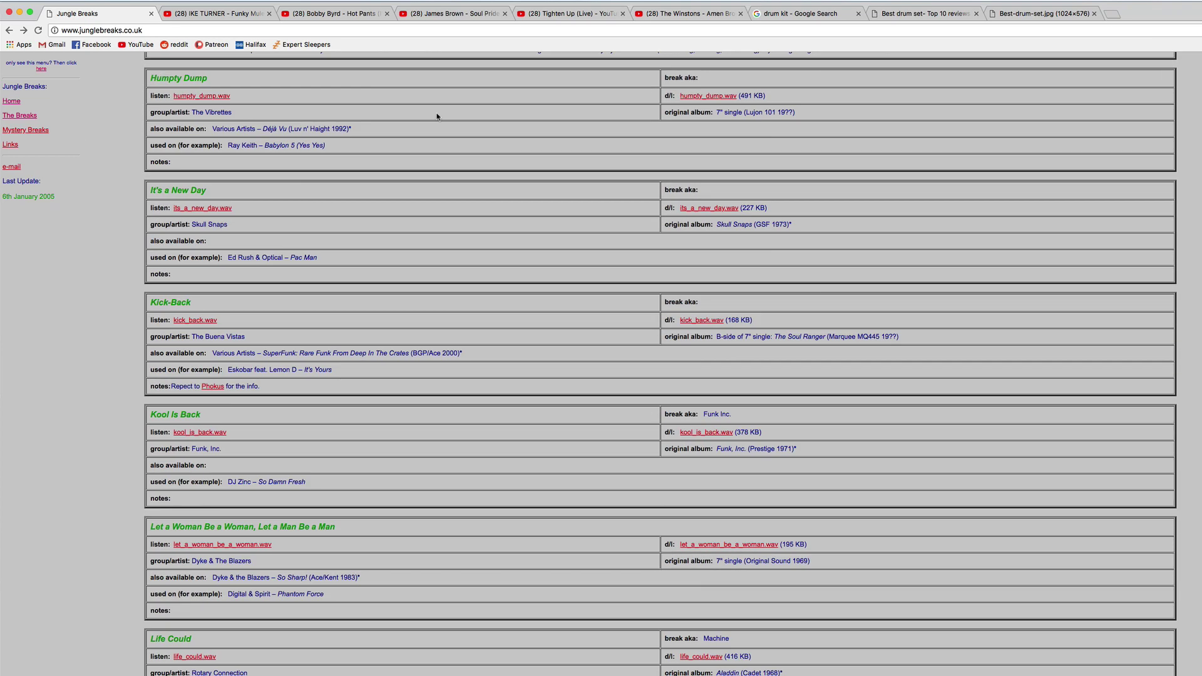
pyautogui.scroll(-20, 437, 116)
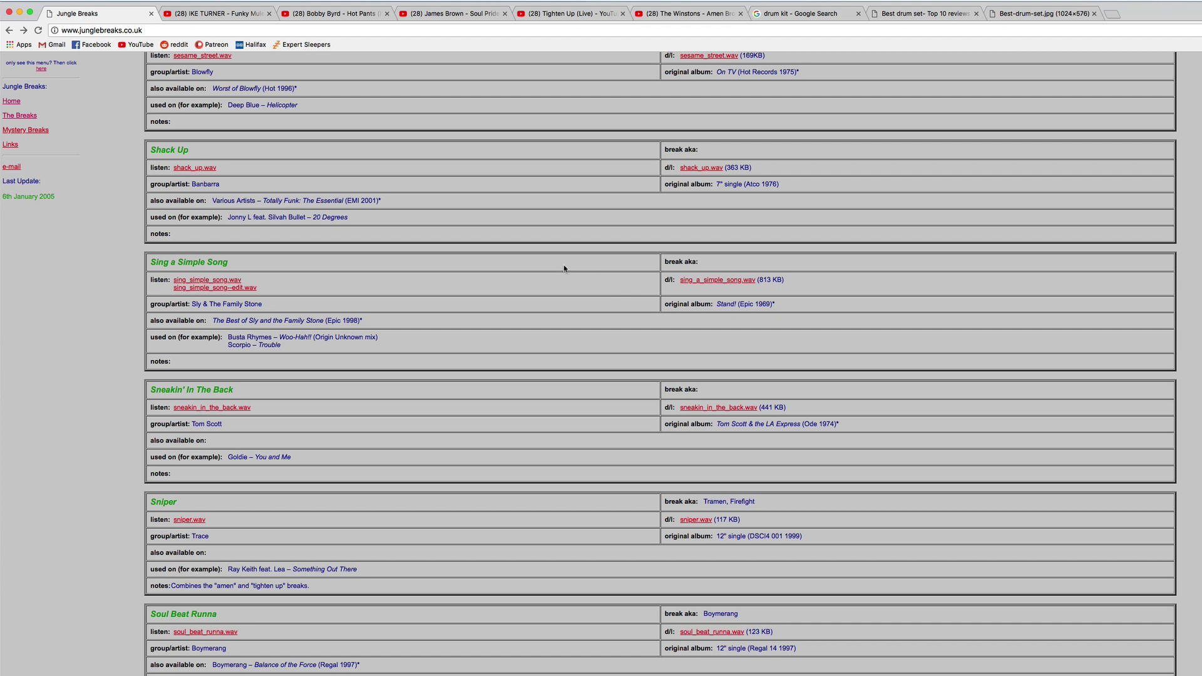
pyautogui.scroll(-5, 644, 253)
pyautogui.scroll(-10, 648, 255)
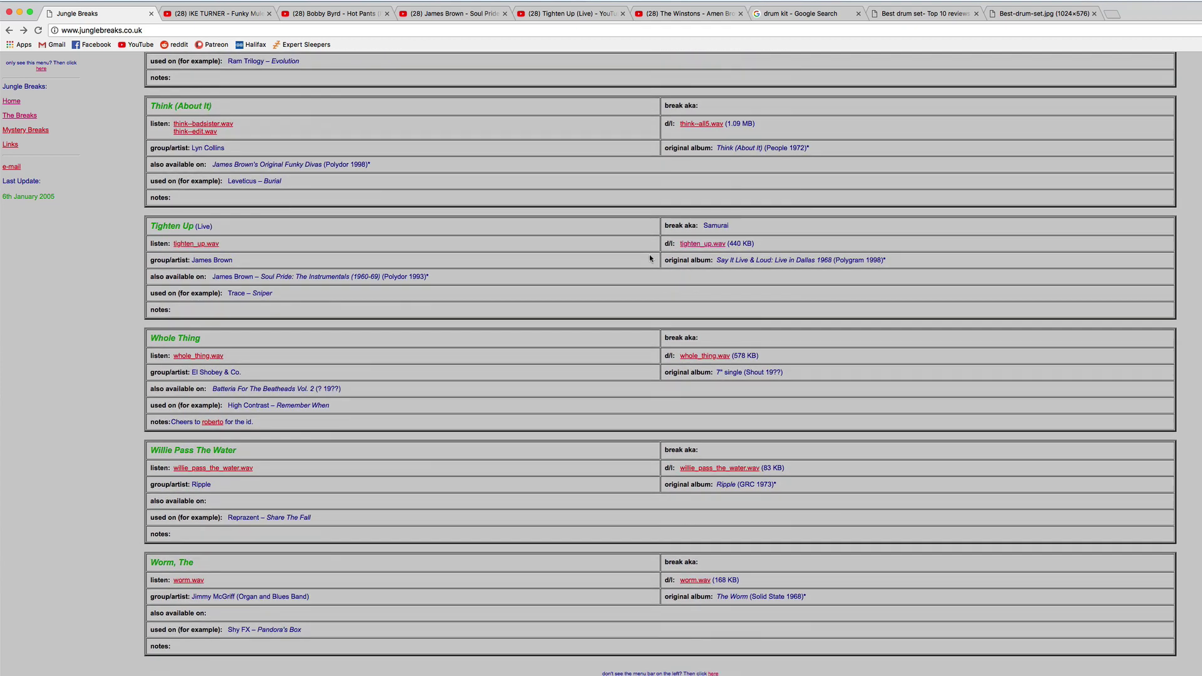
pyautogui.scroll(20, 566, 263)
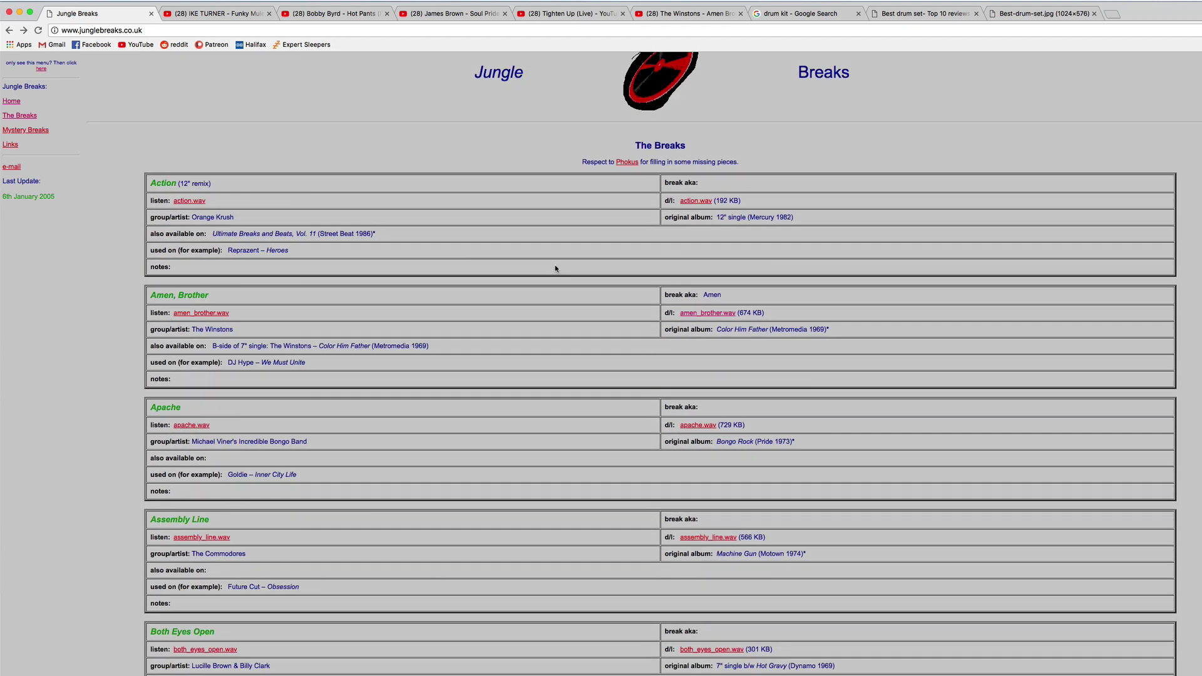
pyautogui.scroll(2, 556, 268)
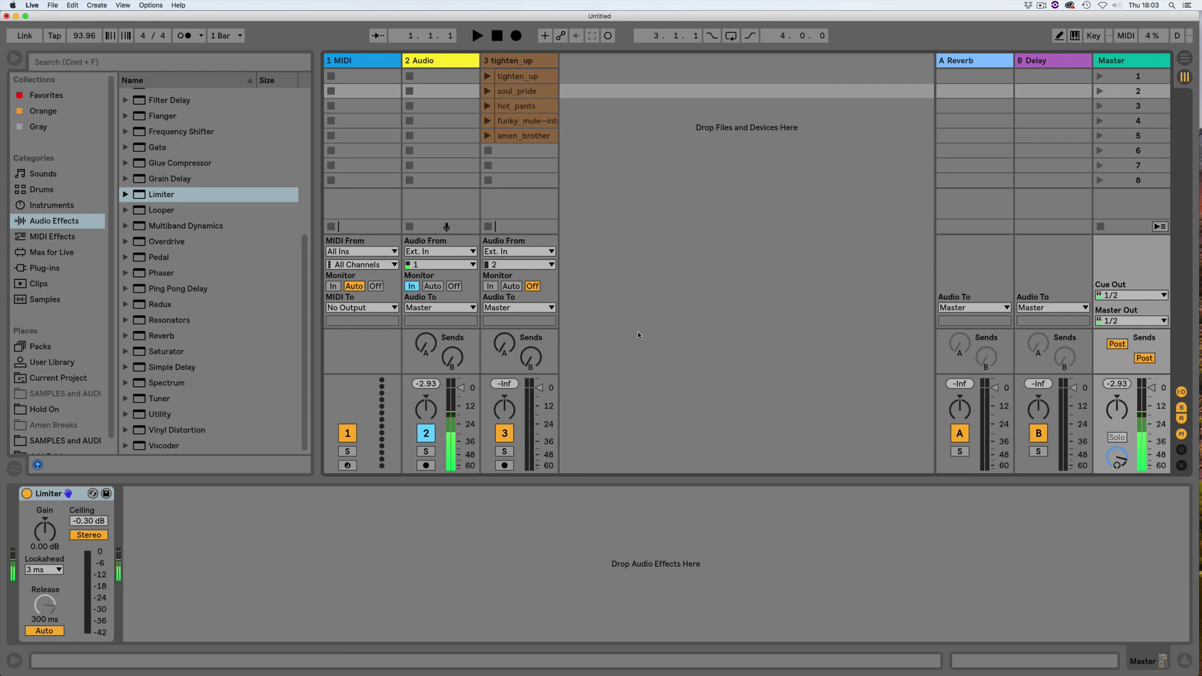
# Step: Switch to Ableton Live, play the tighten_up clip and set its track volume to -15.0 dB
pyautogui.click(529, 79)
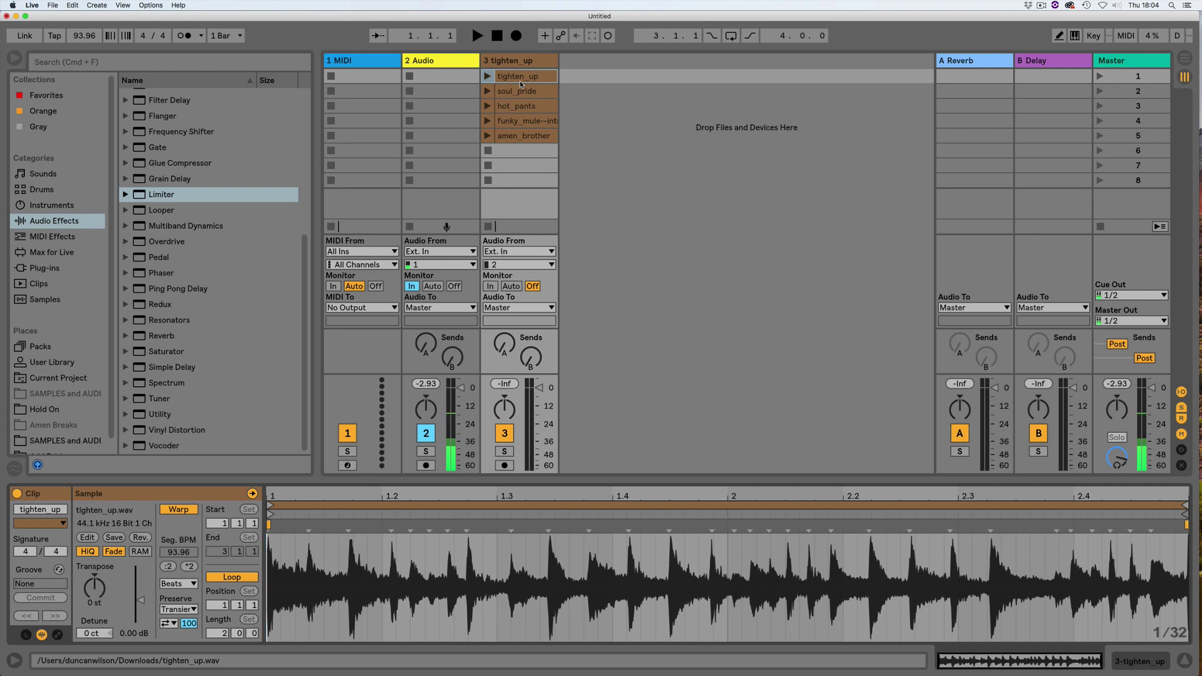
pyautogui.click(488, 76)
pyautogui.click(540, 409)
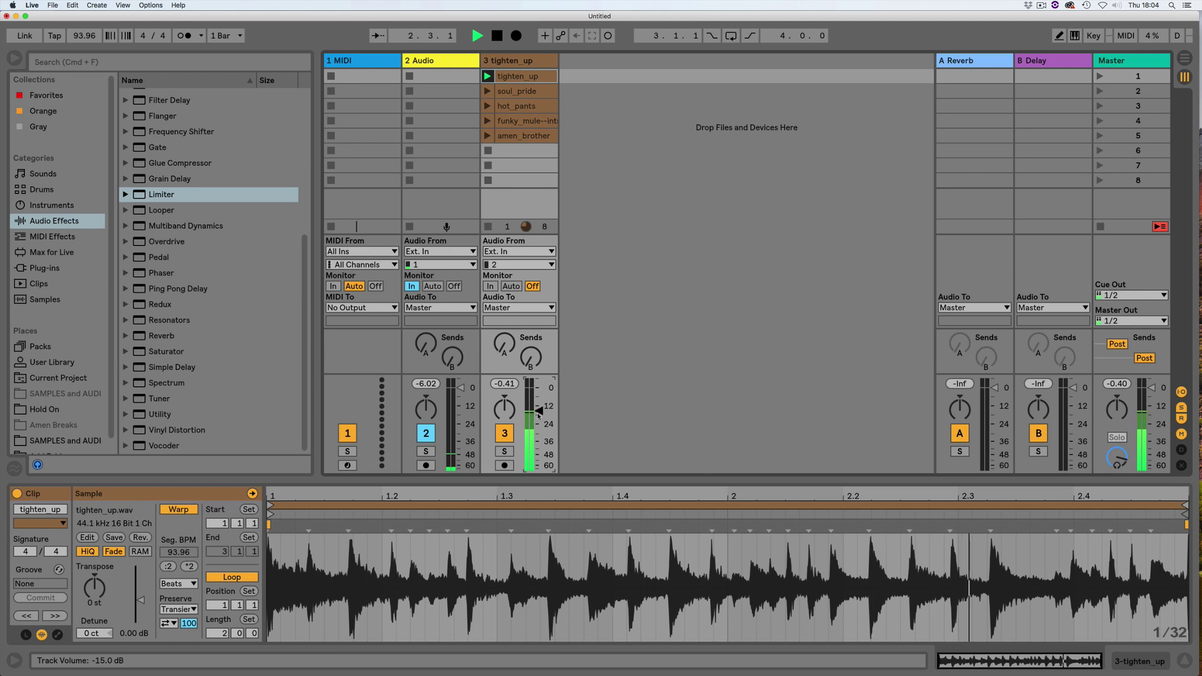
# Step: Play the amen_brother clip and narrow its loop to the section from about 3.4.1 to 4.3.3
pyautogui.click(488, 137)
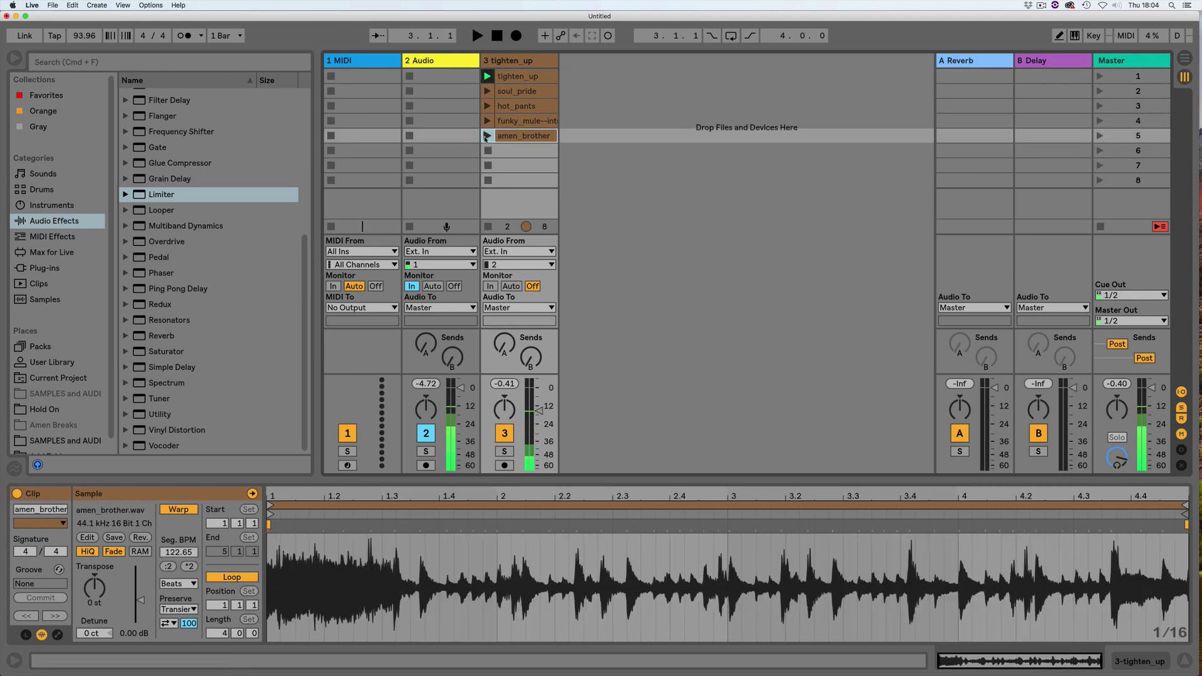
pyautogui.click(488, 137)
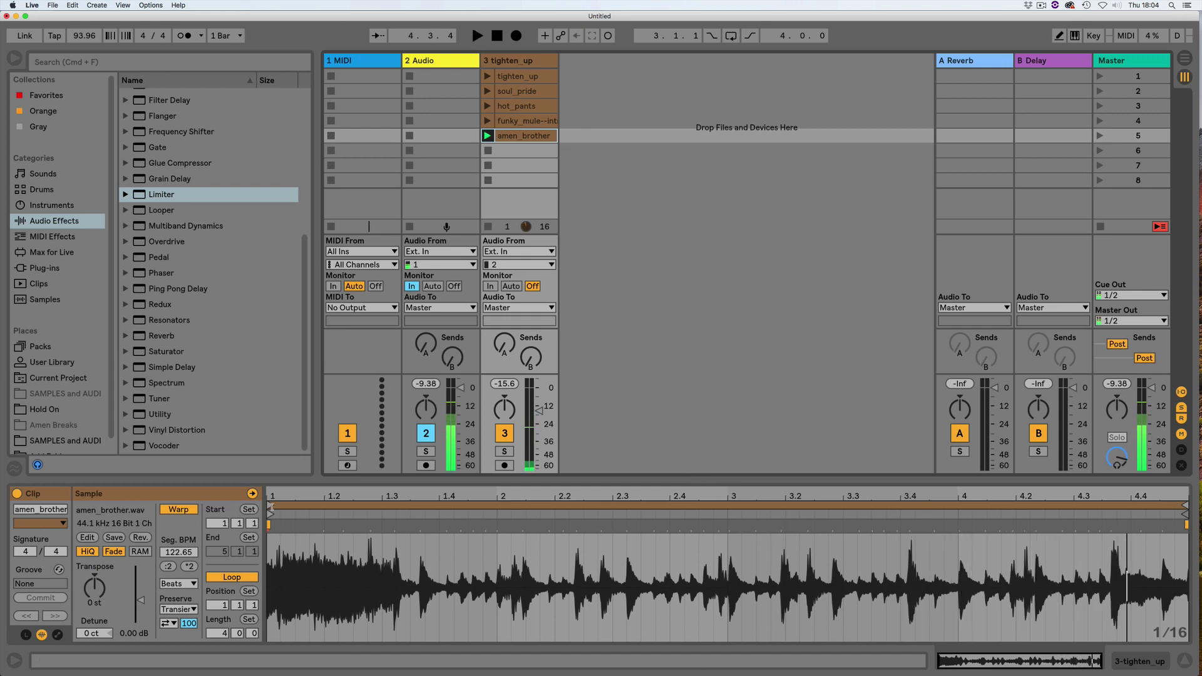
pyautogui.moveTo(270, 504); pyautogui.dragTo(911, 513)
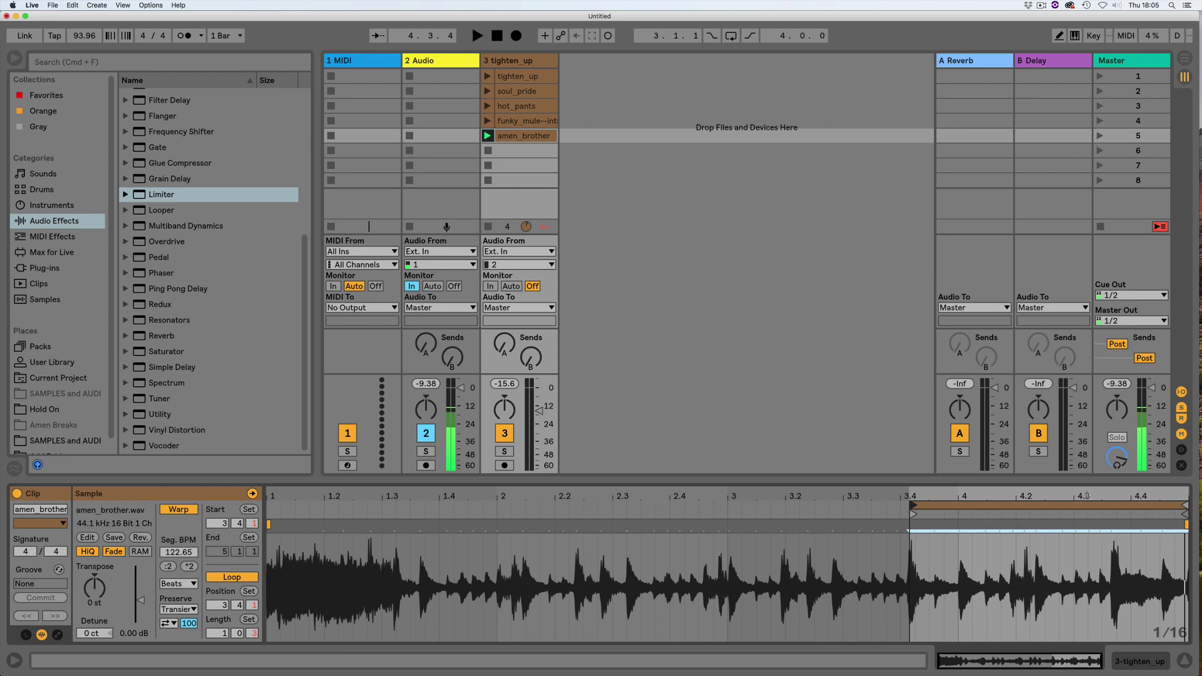
pyautogui.moveTo(1185, 505); pyautogui.dragTo(1109, 505)
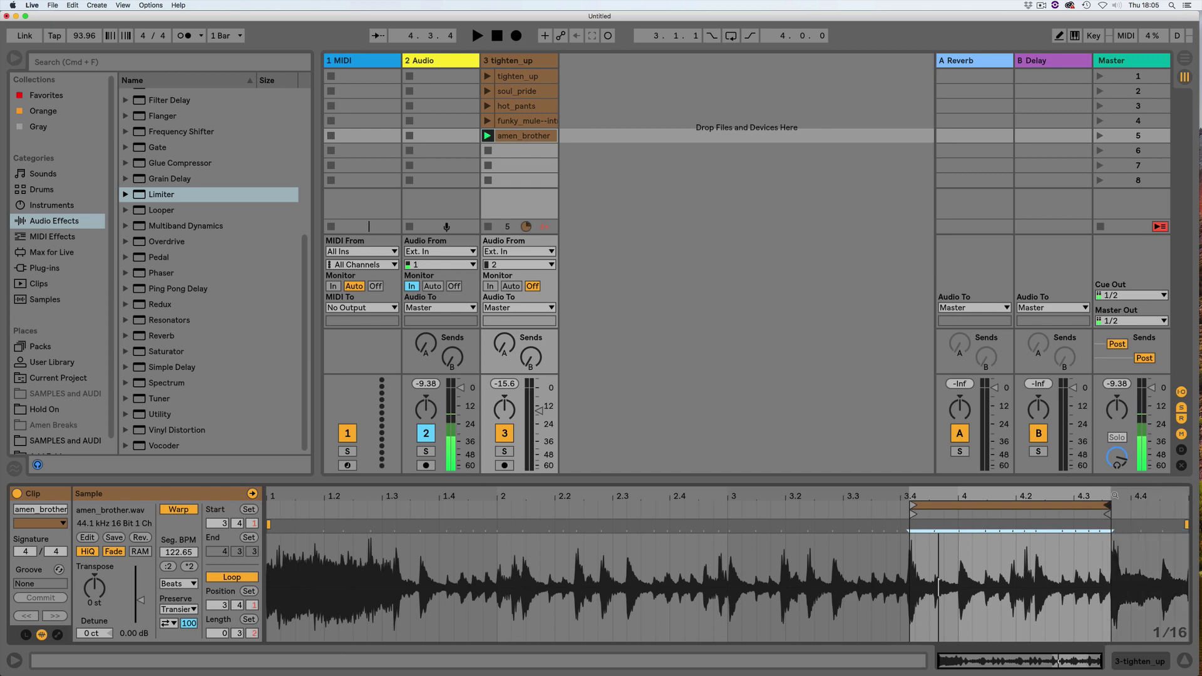
# Step: Check the loop boundaries against the waveform's transients and crop the amen_brother sample to the looped section
pyautogui.moveTo(745, 491); pyautogui.dragTo(595, 587)
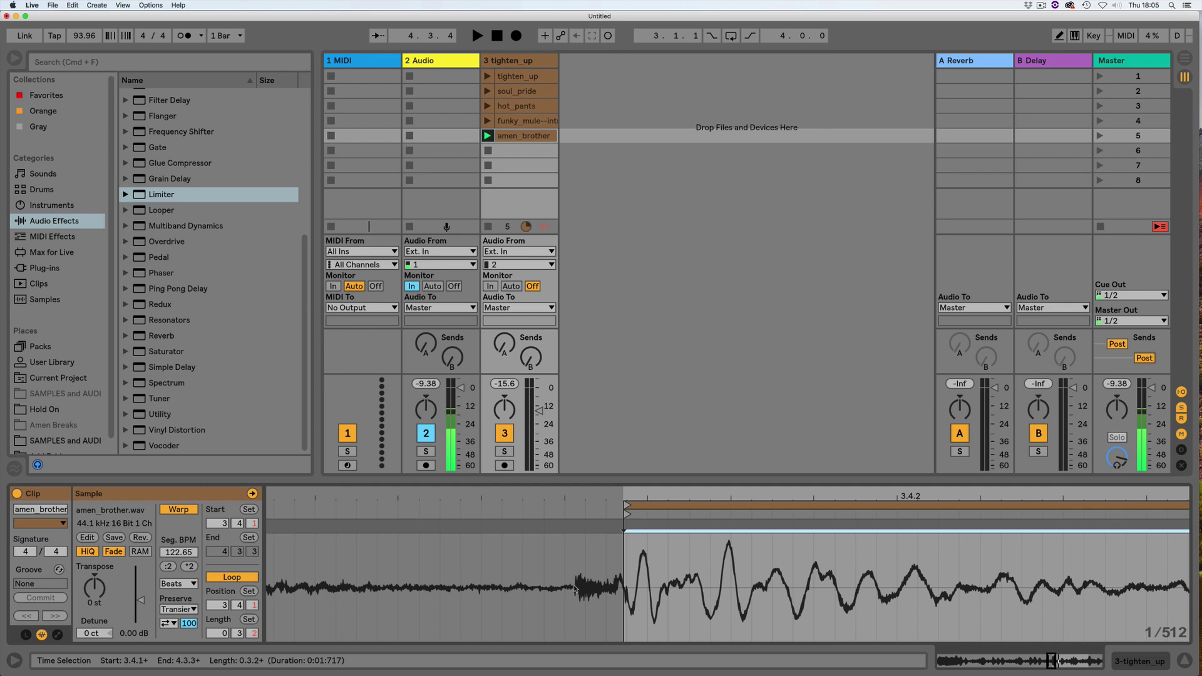
pyautogui.moveTo(595, 495); pyautogui.dragTo(706, 439)
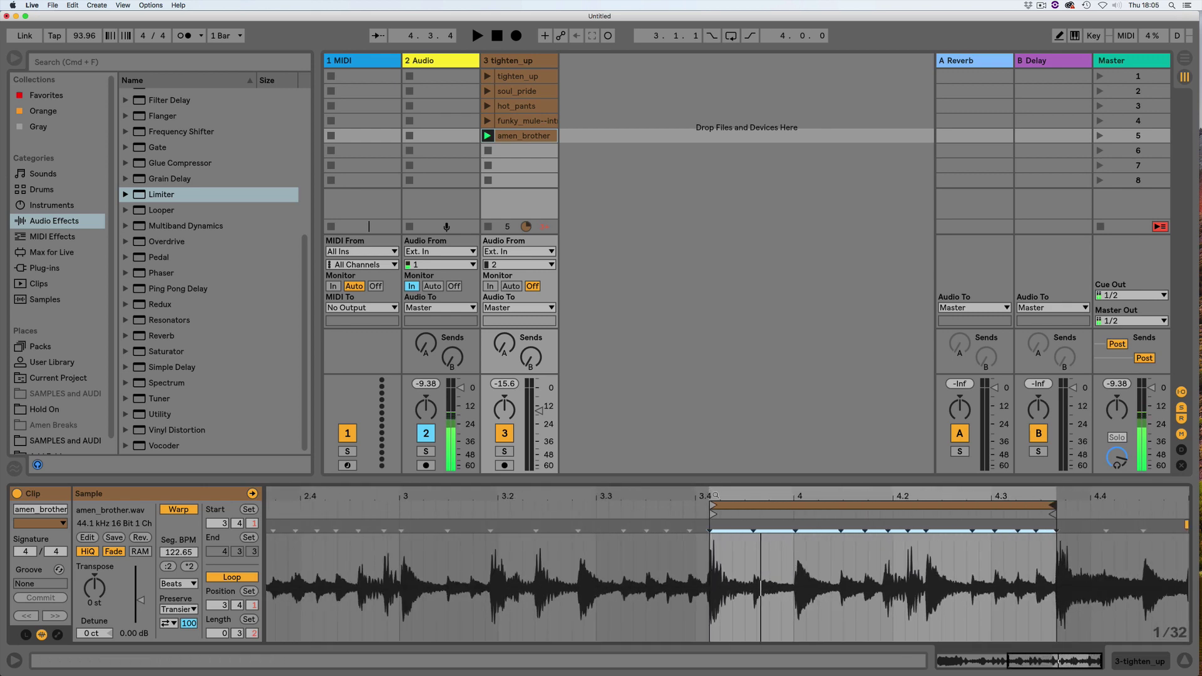
pyautogui.press('+')
pyautogui.moveTo(1062, 496)
pyautogui.mouseDown()
pyautogui.moveTo(1061, 564)
pyautogui.moveTo(1061, 477)
pyautogui.mouseUp()
pyautogui.rightClick(722, 555)
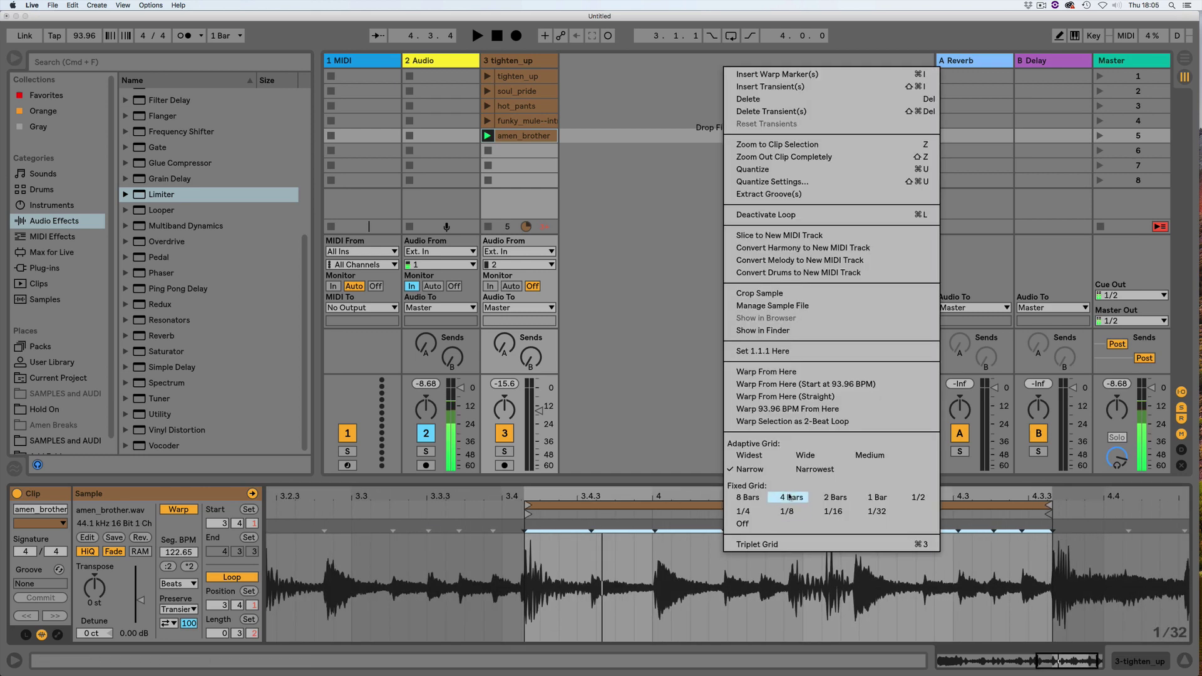
pyautogui.click(745, 292)
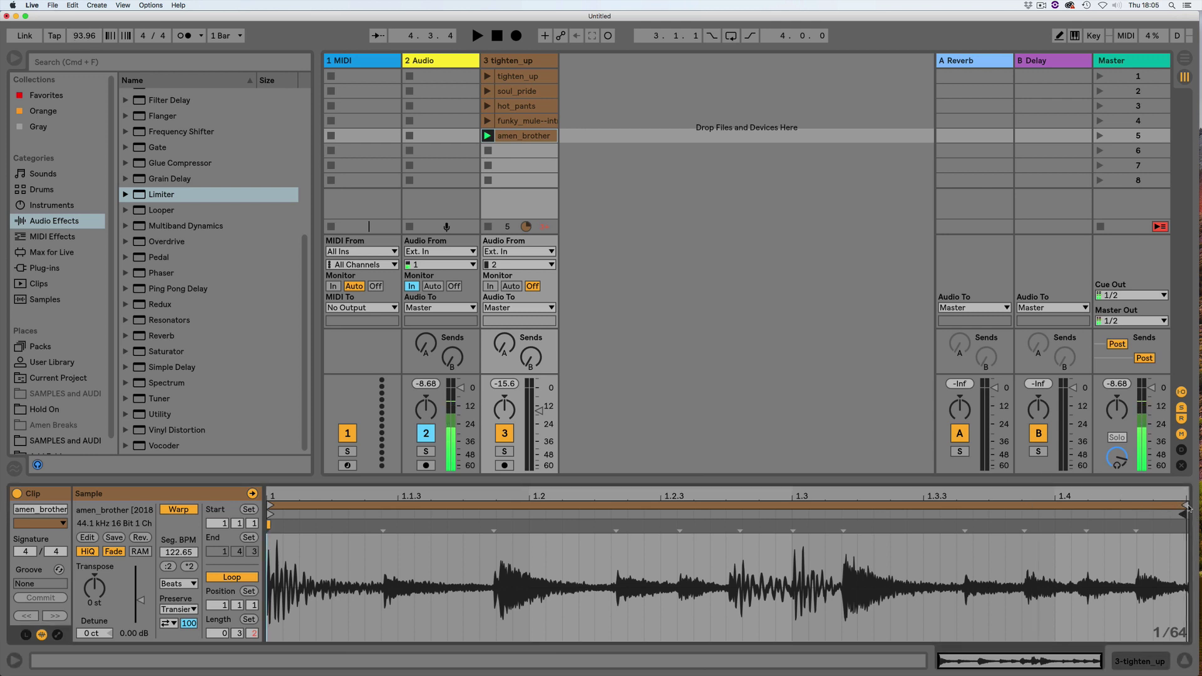
# Step: Shorten the cropped amen_brother clip's loop length to 0.2.0
pyautogui.click(1180, 505)
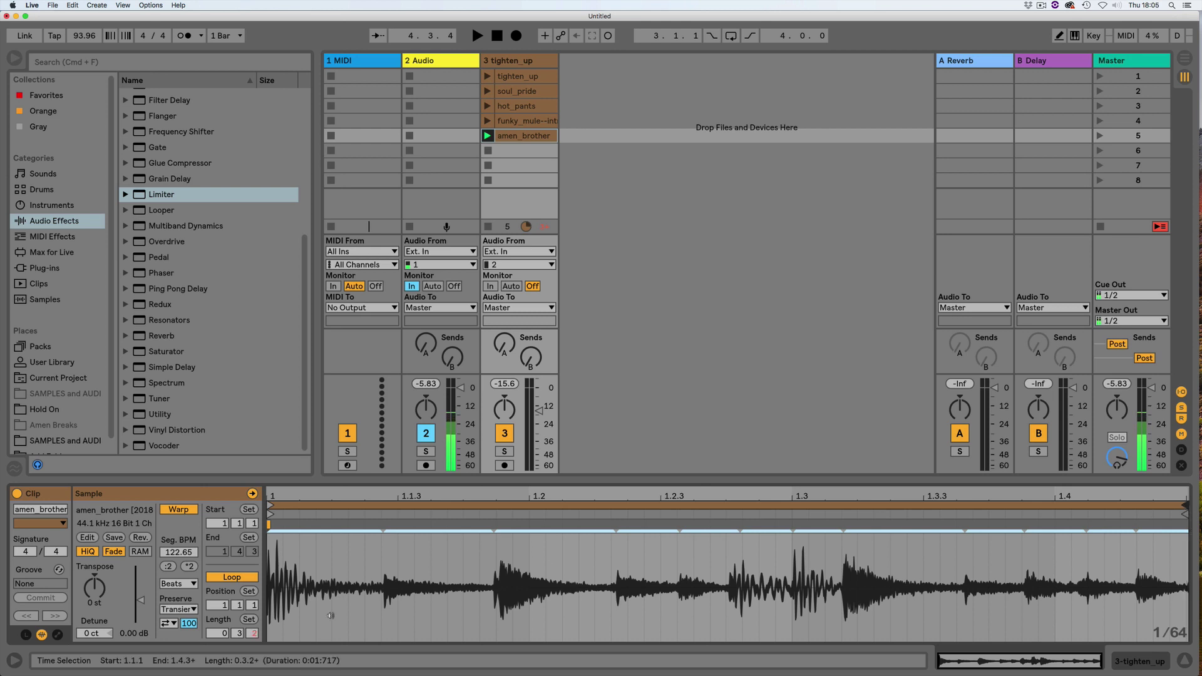
pyautogui.click(252, 633)
pyautogui.write('1')
pyautogui.press('Return')
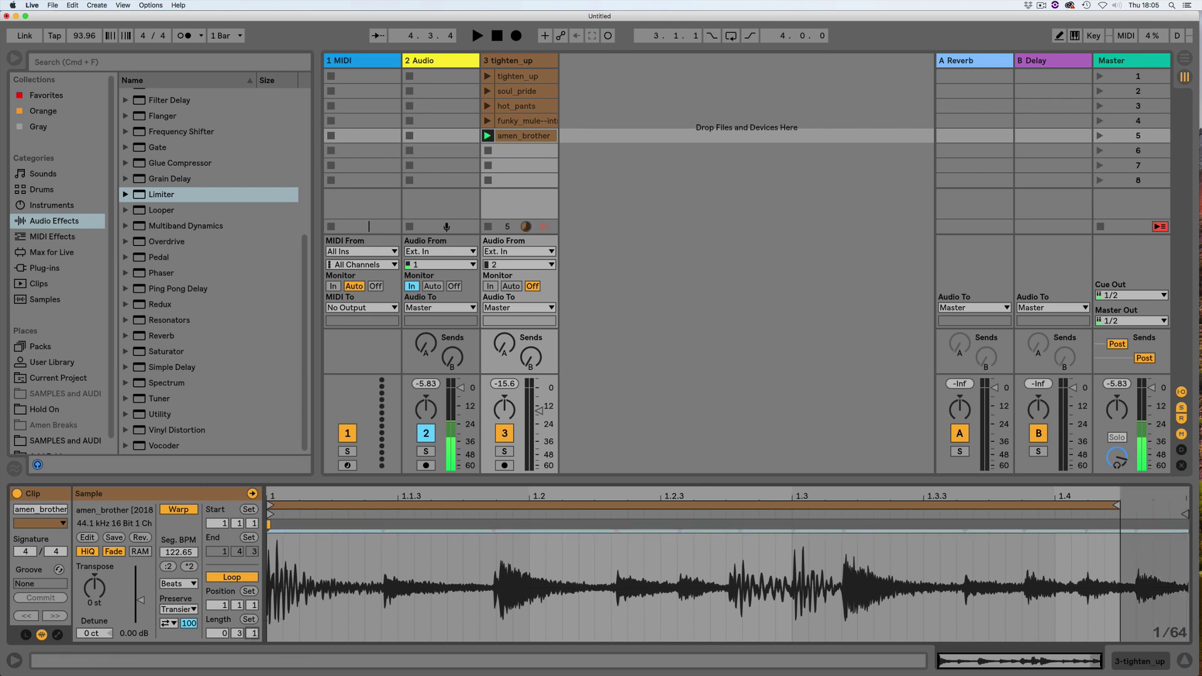
pyautogui.press('Down')
pyautogui.press('Down')
pyautogui.press('Down')
pyautogui.press('Down')
pyautogui.press('Down')
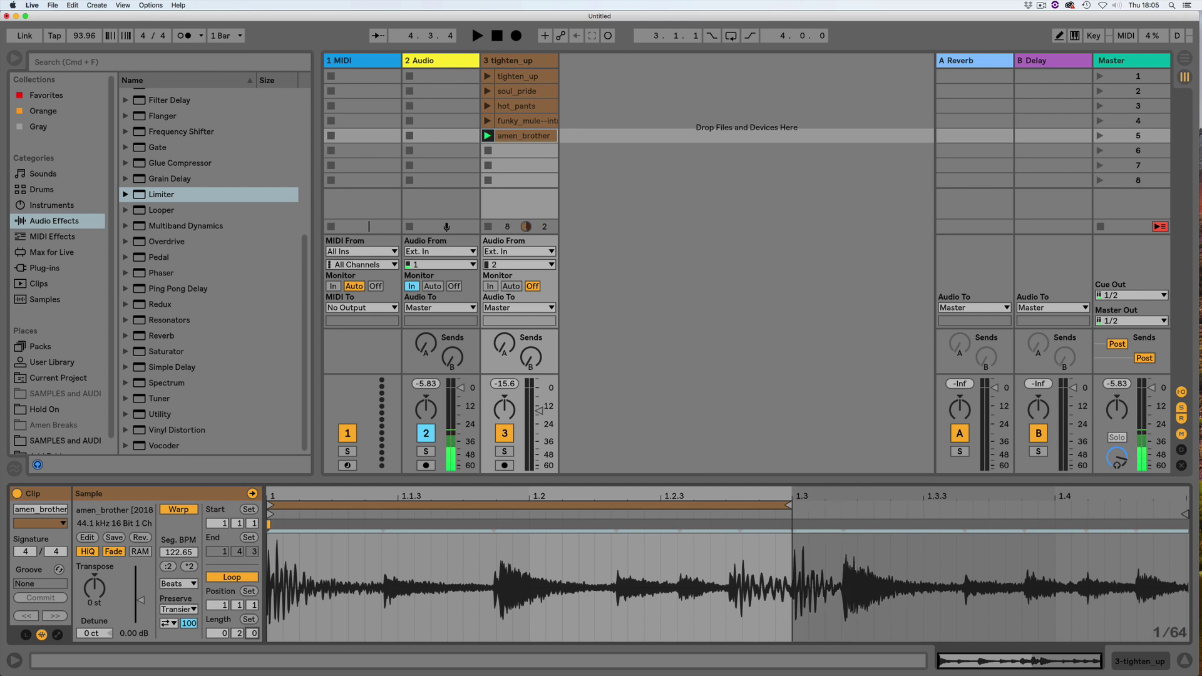
# Step: Turn warping off, extend the loop region to the sample's end, and apply Warp From Here (Straight) at the sample start
pyautogui.click(179, 510)
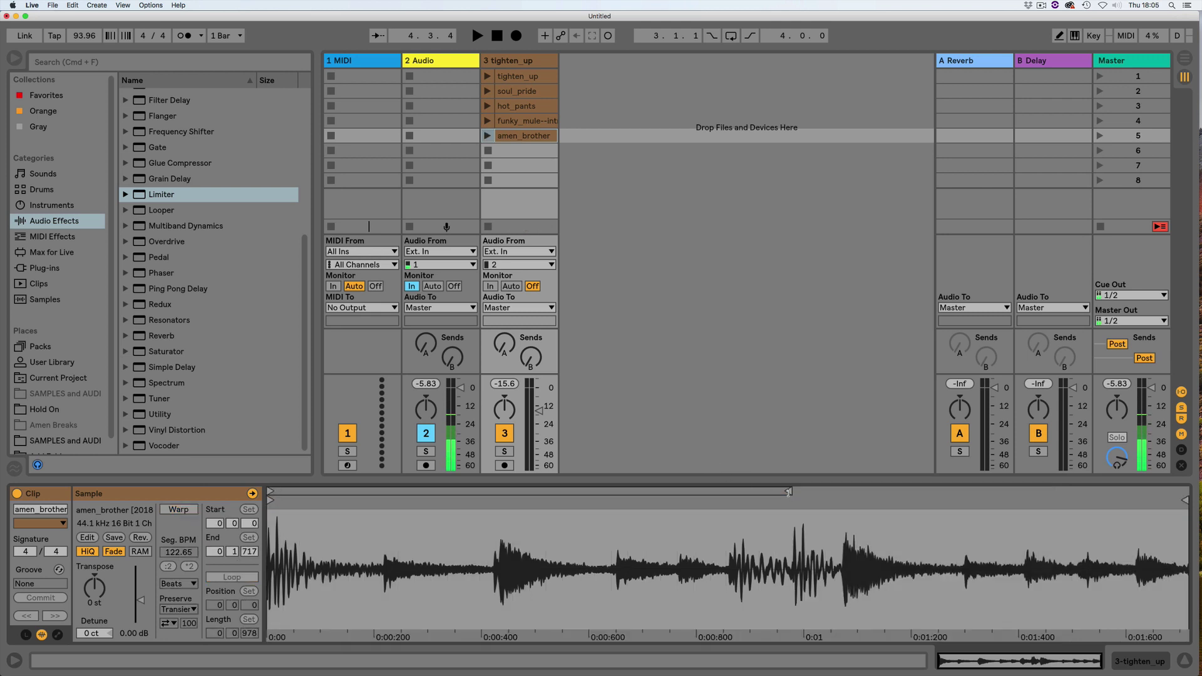
pyautogui.moveTo(789, 492); pyautogui.dragTo(1185, 492)
pyautogui.rightClick(270, 500)
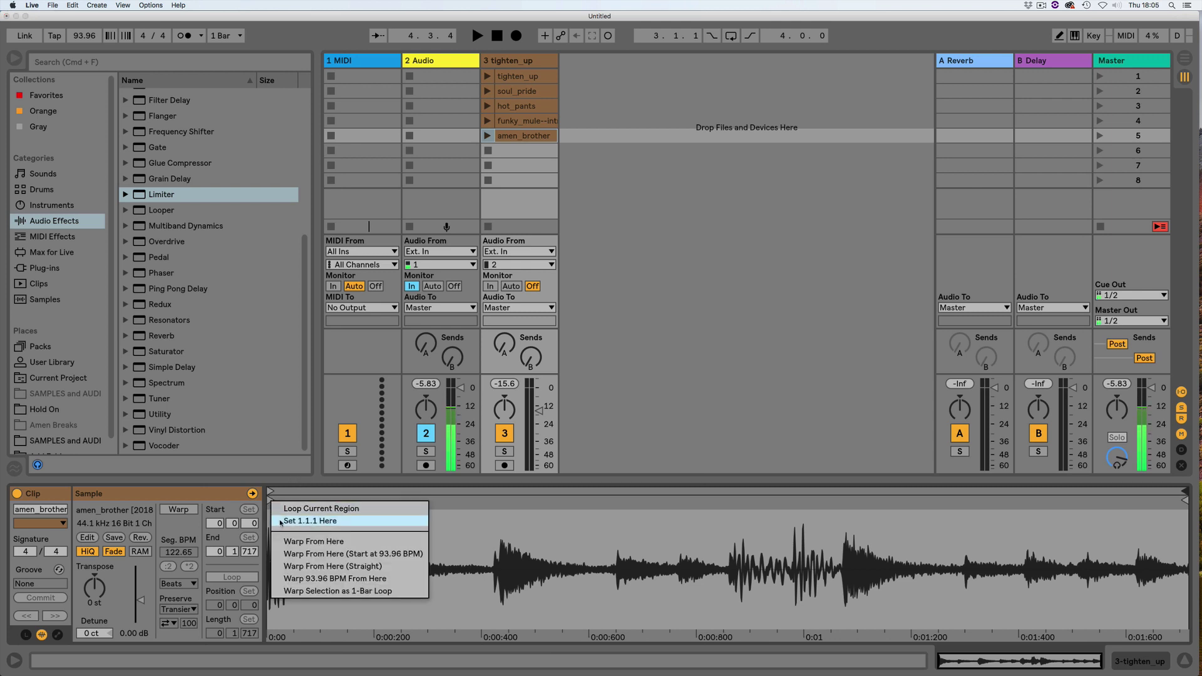
pyautogui.click(293, 567)
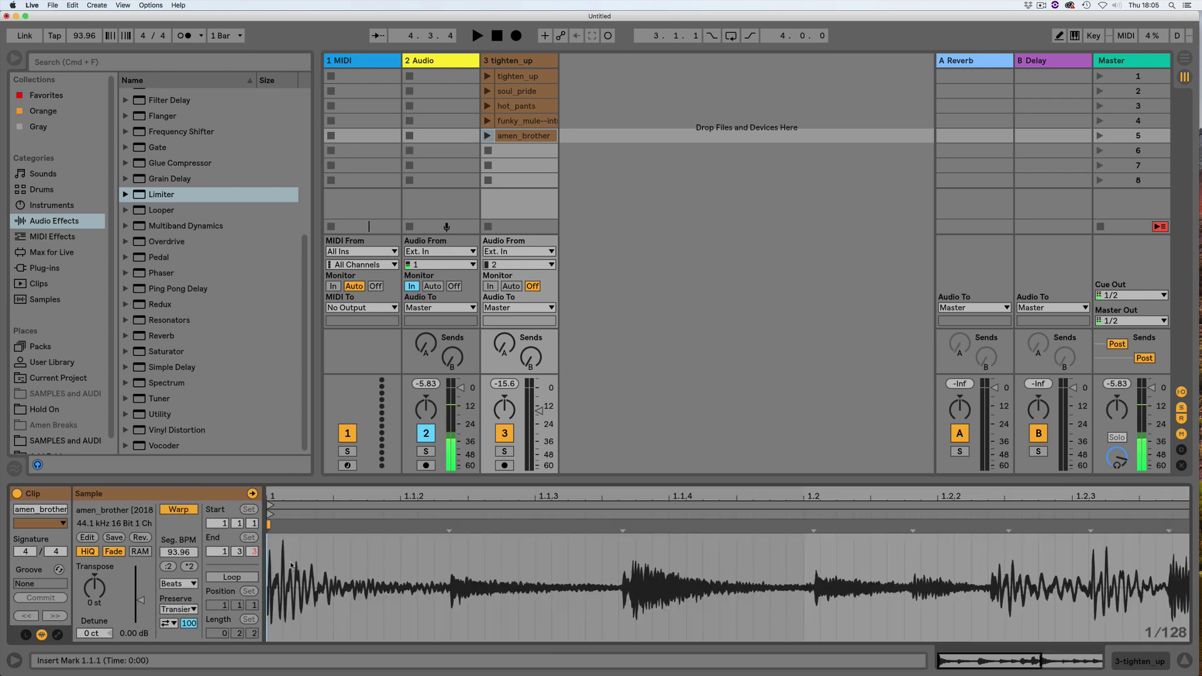
pyautogui.moveTo(959, 662); pyautogui.dragTo(960, 629)
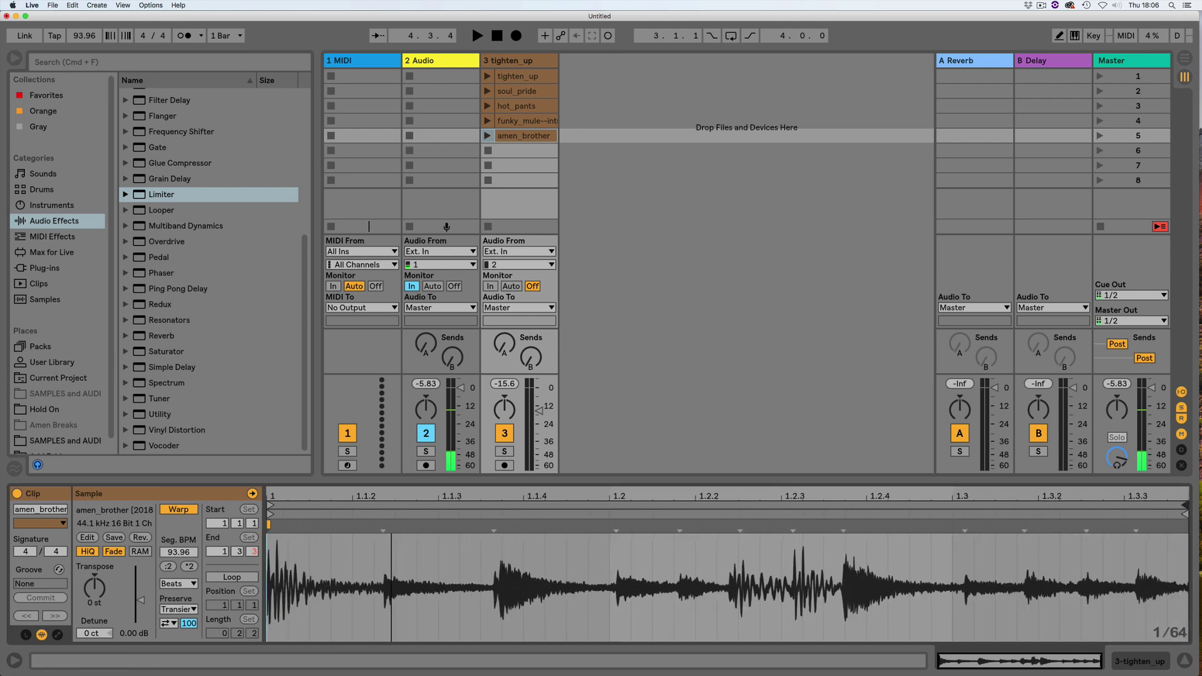
# Step: Enable looping on the amen_brother clip and turn on the metronome while playing it, then stop playback
pyautogui.click(487, 136)
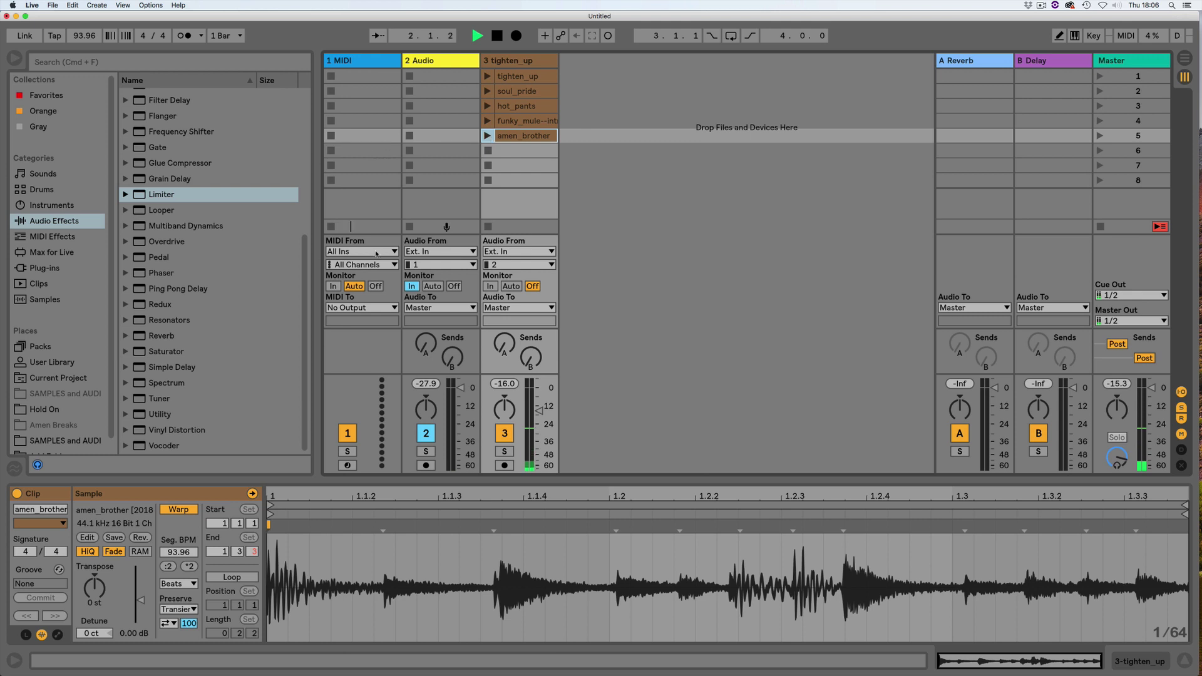
pyautogui.click(487, 135)
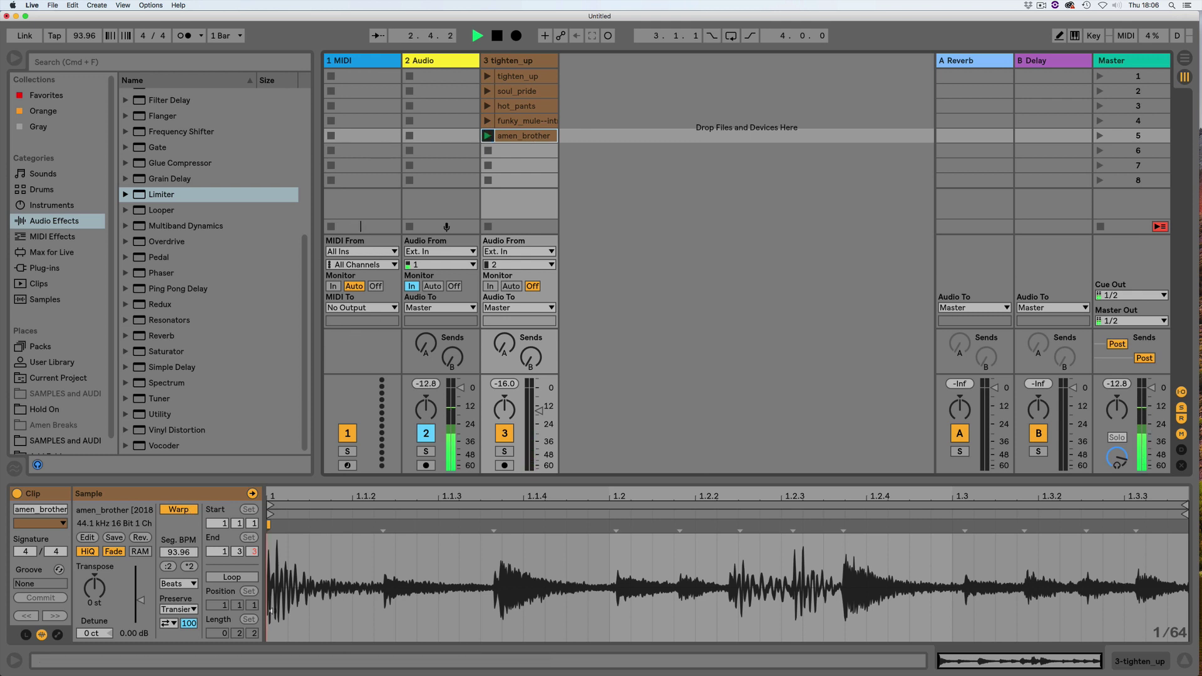
pyautogui.click(231, 576)
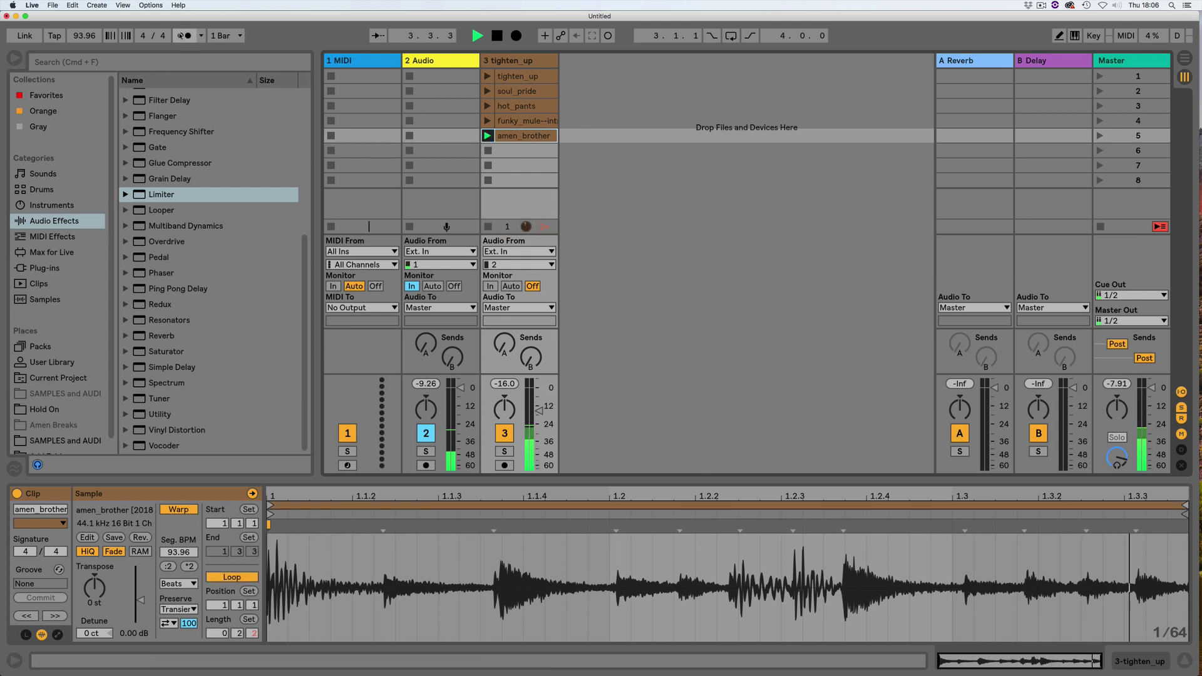
pyautogui.click(181, 36)
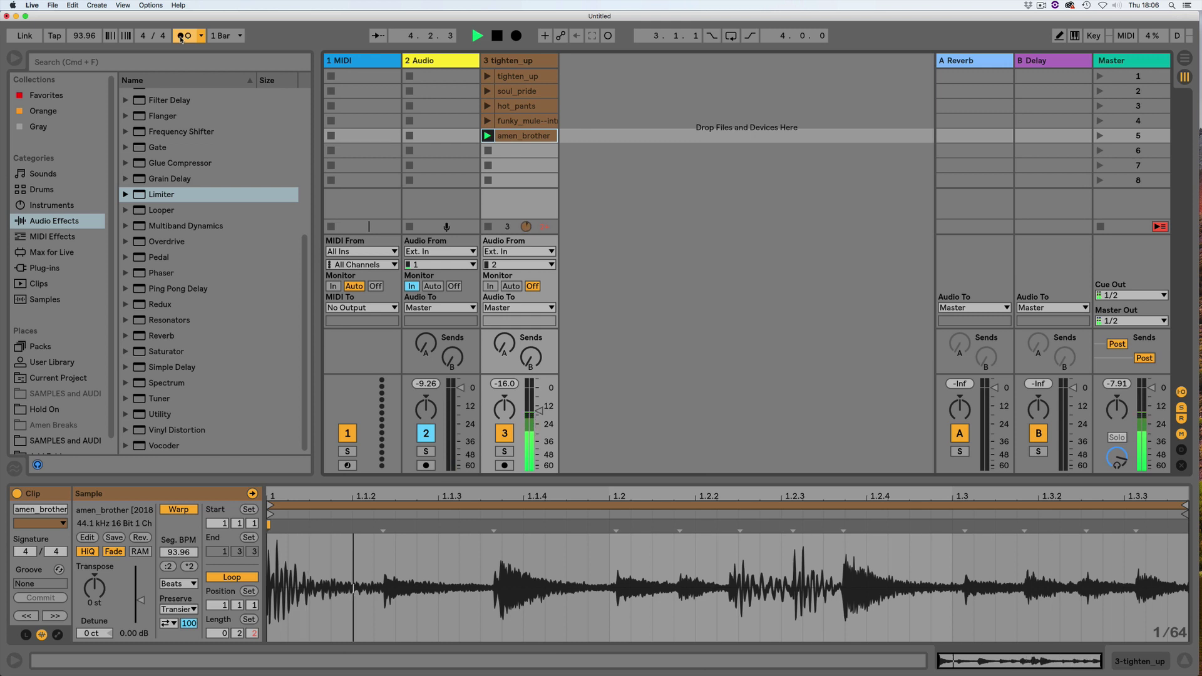
pyautogui.press('space')
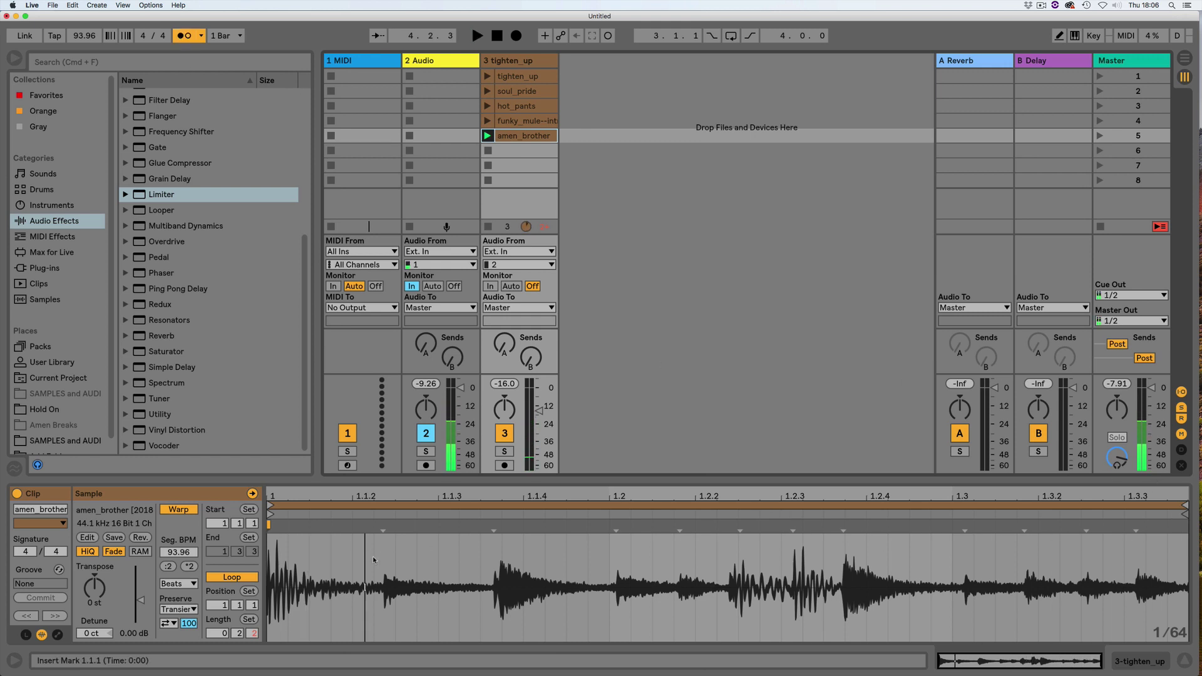
# Step: Set the clip's loop length to 1.0.0 and, after a test playback, its segment tempo to 160 BPM
pyautogui.click(248, 620)
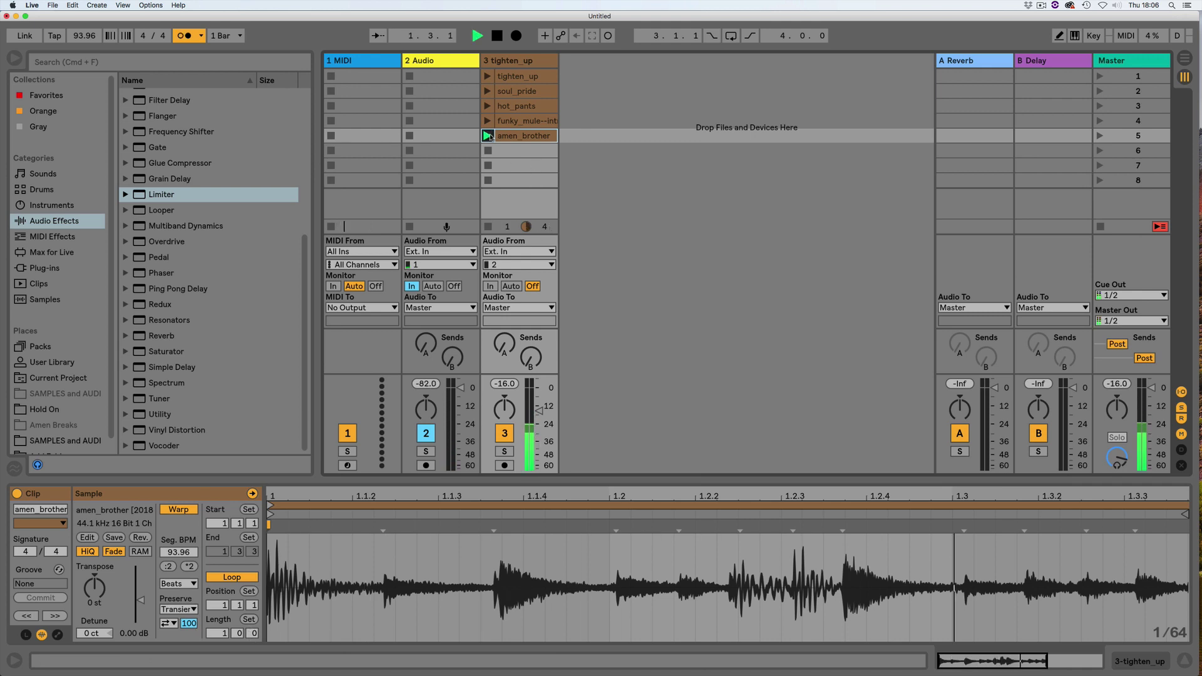
pyautogui.press('space')
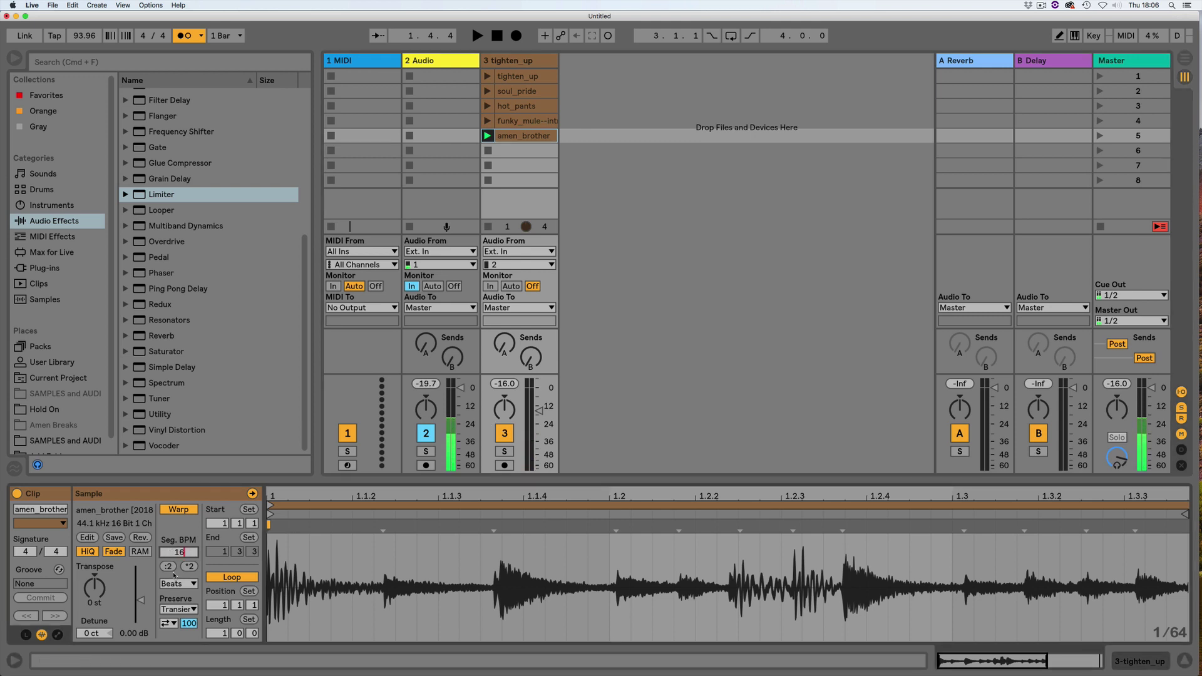
pyautogui.write('0')
pyautogui.press('Return')
pyautogui.moveTo(967, 660); pyautogui.dragTo(969, 632)
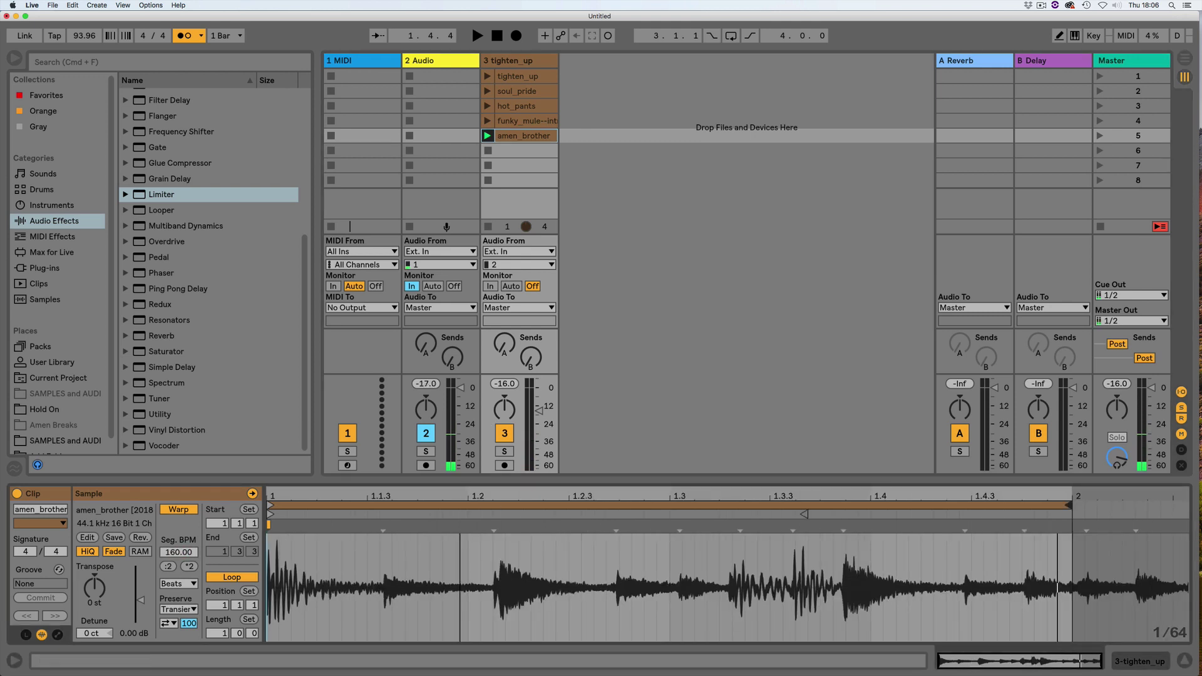
# Step: Warp the sample's last hit to about 1.4.4, end the loop at bar 2, and fine-tune the warp marker's position
pyautogui.moveTo(1067, 506)
pyautogui.mouseDown()
pyautogui.moveTo(1182, 506)
pyautogui.moveTo(1021, 529)
pyautogui.mouseUp()
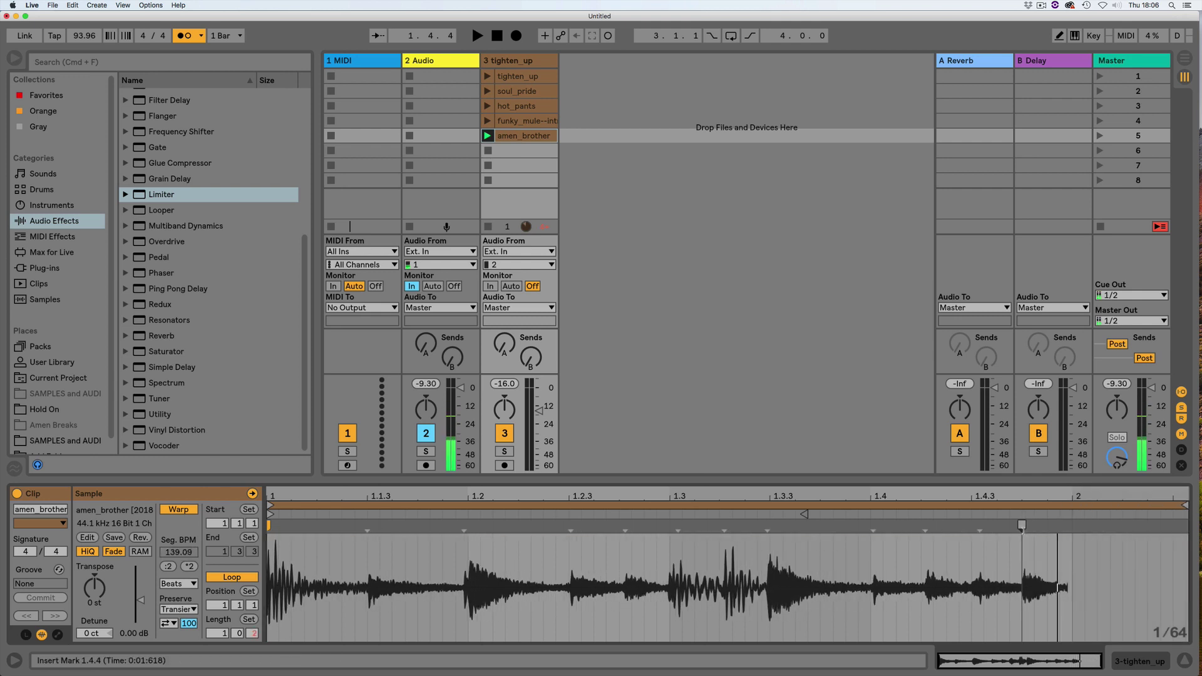
pyautogui.moveTo(1185, 506)
pyautogui.mouseDown()
pyautogui.moveTo(1069, 509)
pyautogui.moveTo(1077, 562)
pyautogui.mouseUp()
pyautogui.moveTo(846, 527); pyautogui.dragTo(858, 528)
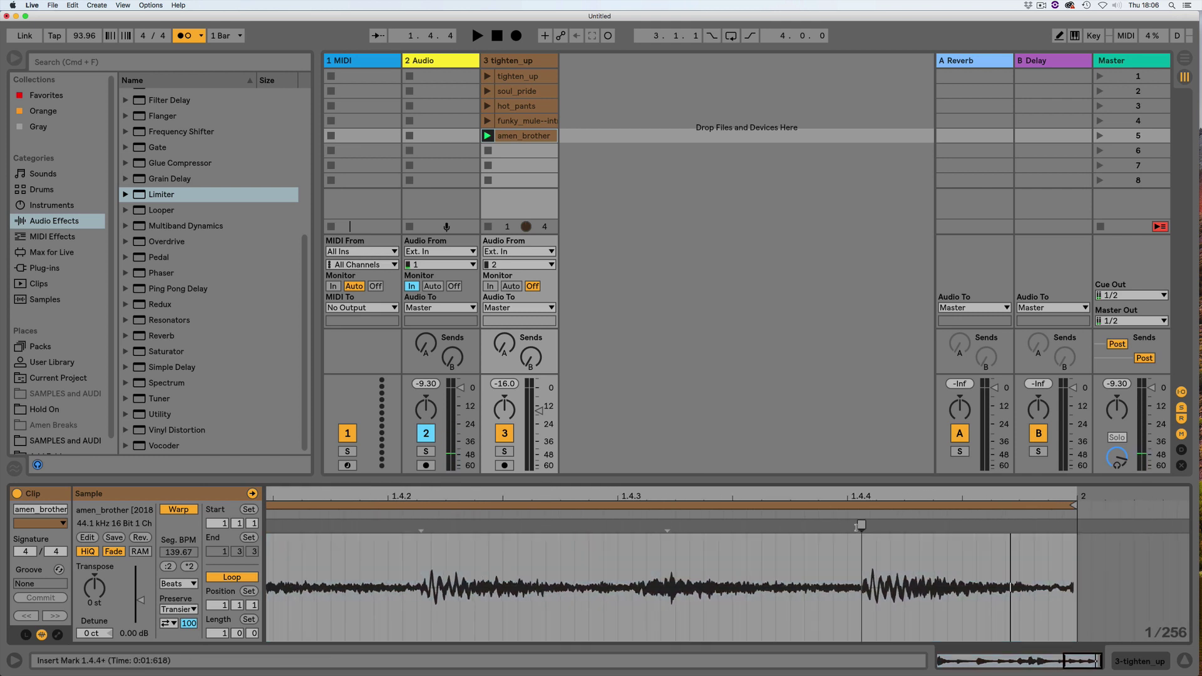
pyautogui.moveTo(940, 495); pyautogui.dragTo(940, 438)
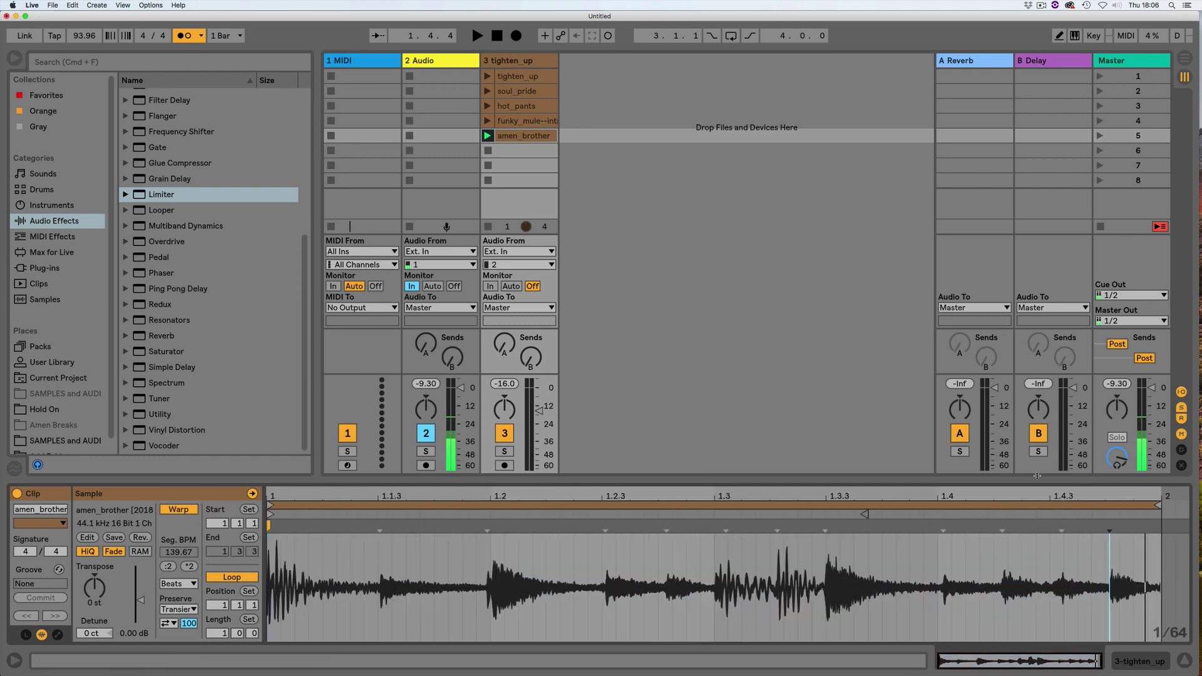
# Step: Play the amen_brother clip, switch its warp mode to Re-Pitch, and raise the song tempo to 142 BPM
pyautogui.press('space')
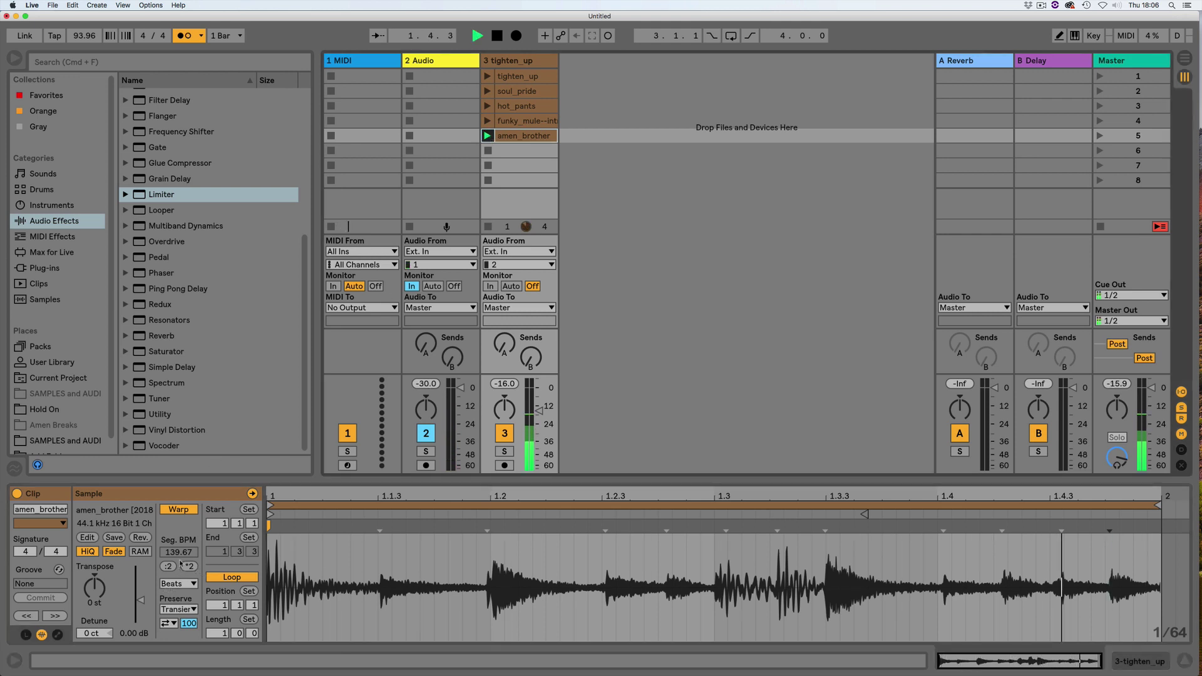
pyautogui.click(180, 583)
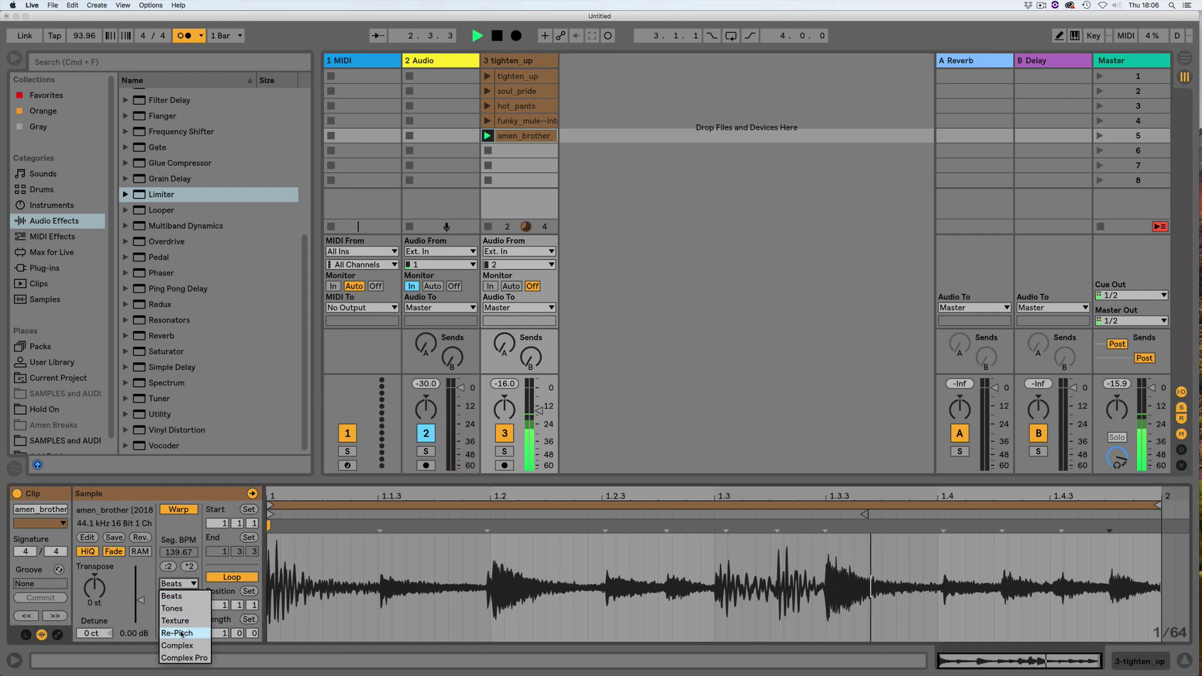
pyautogui.click(177, 632)
pyautogui.moveTo(81, 35); pyautogui.dragTo(81, 6)
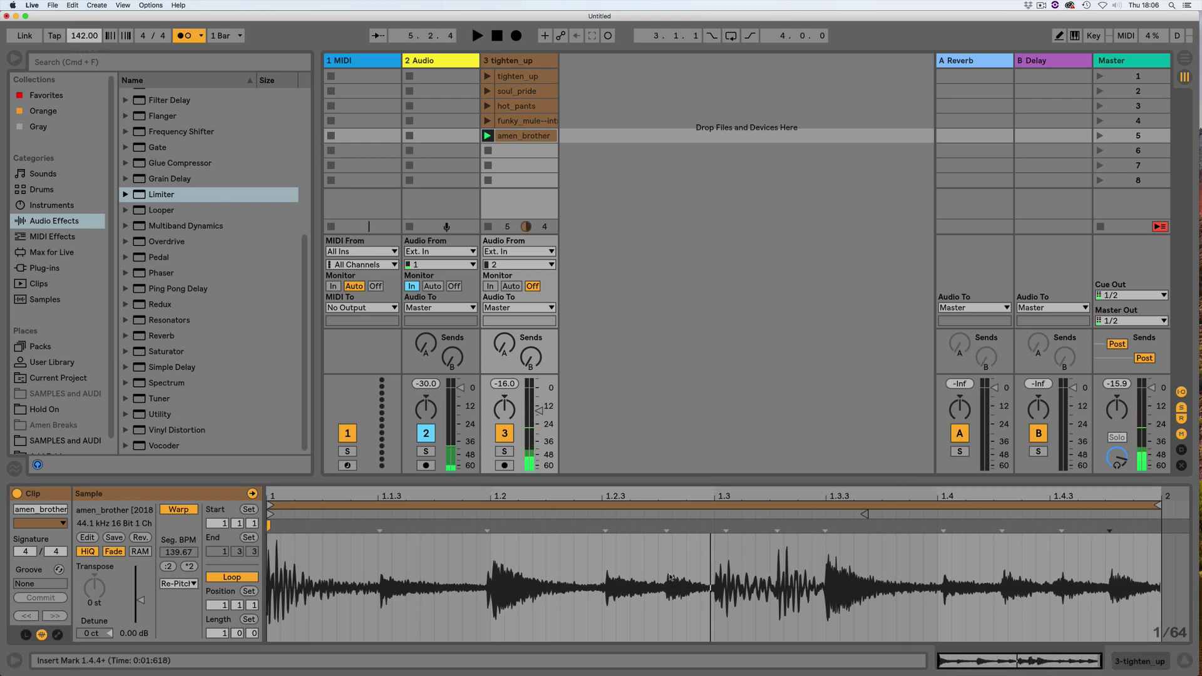
# Step: Crop the amen_brother sample to its loop, audition it, and move the clip to scene 8 on the same track
pyautogui.rightClick(669, 577)
pyautogui.click(695, 308)
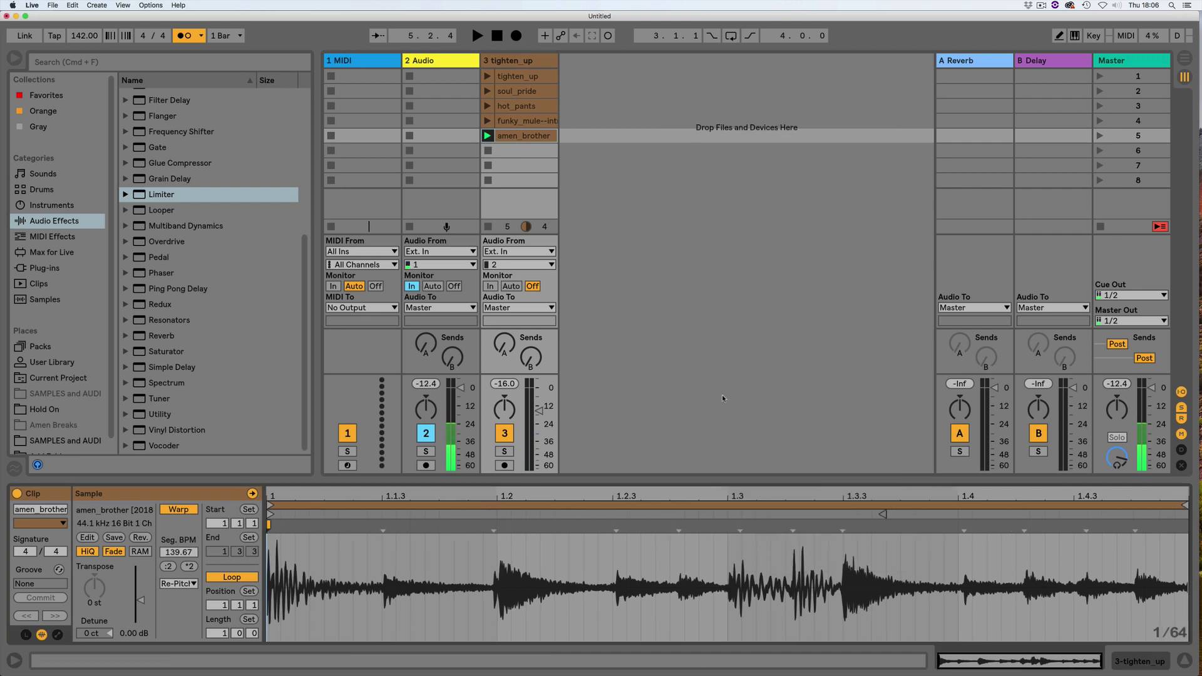
pyautogui.press('space')
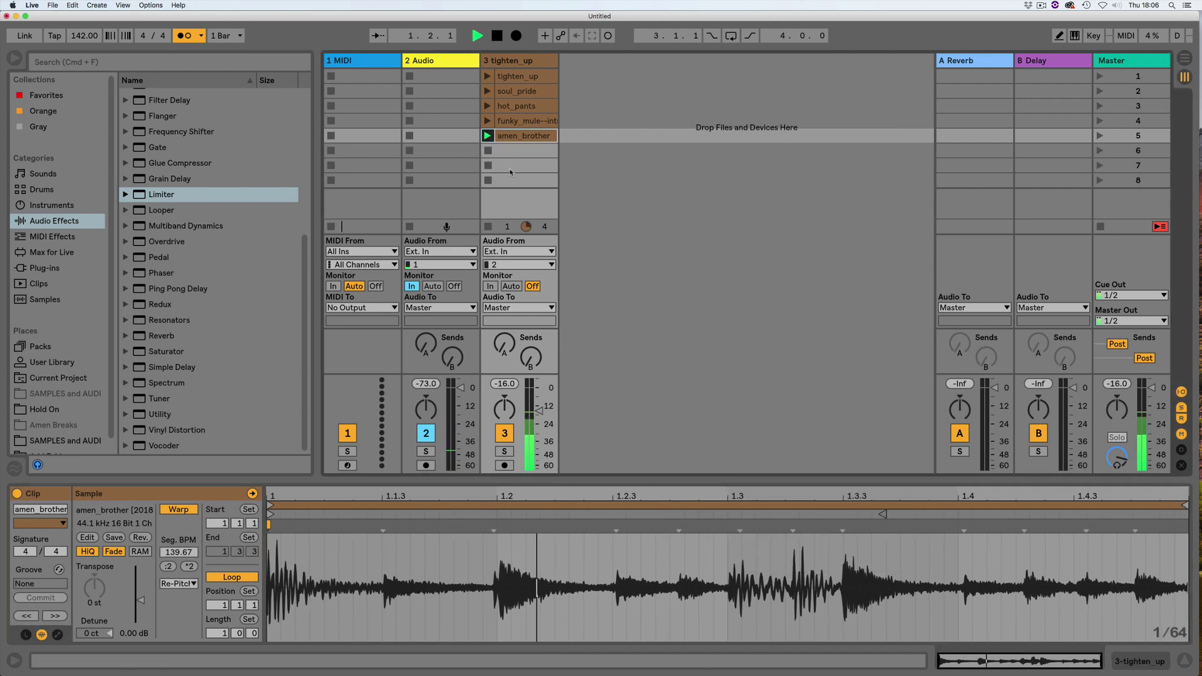
pyautogui.click(488, 227)
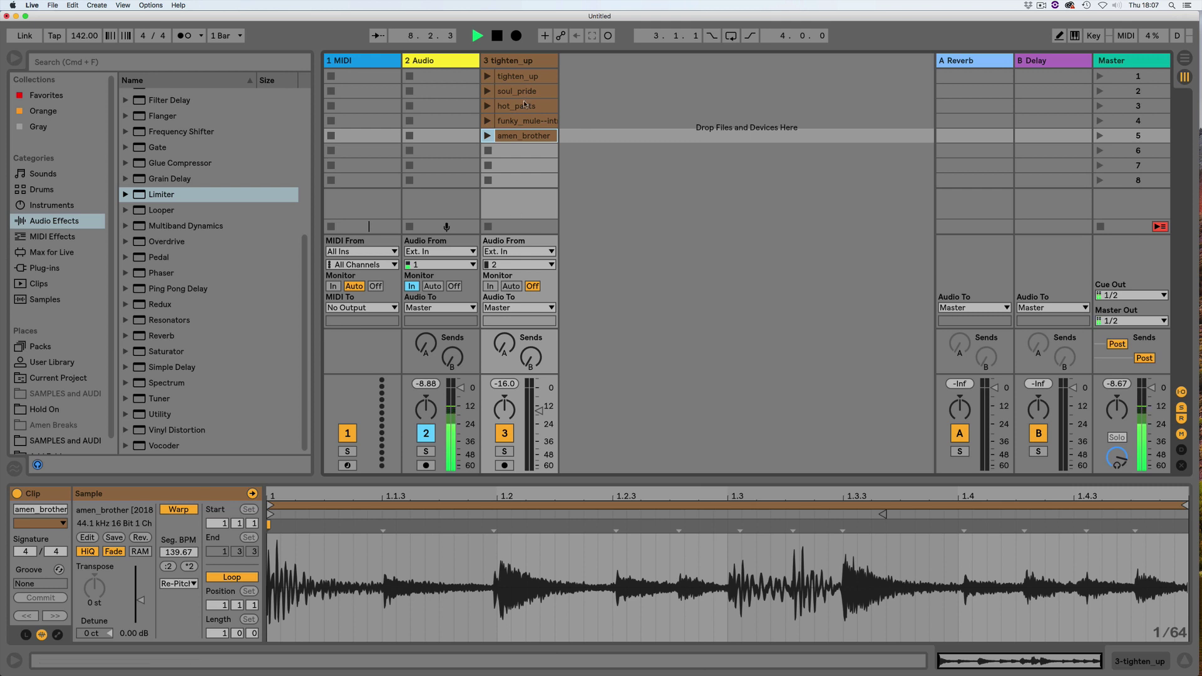
pyautogui.moveTo(520, 136); pyautogui.dragTo(519, 180)
# Step: Start the funky_mule--intro clip's loop on the hit near 2.1.3 and test the new loop start in playback
pyautogui.click(515, 122)
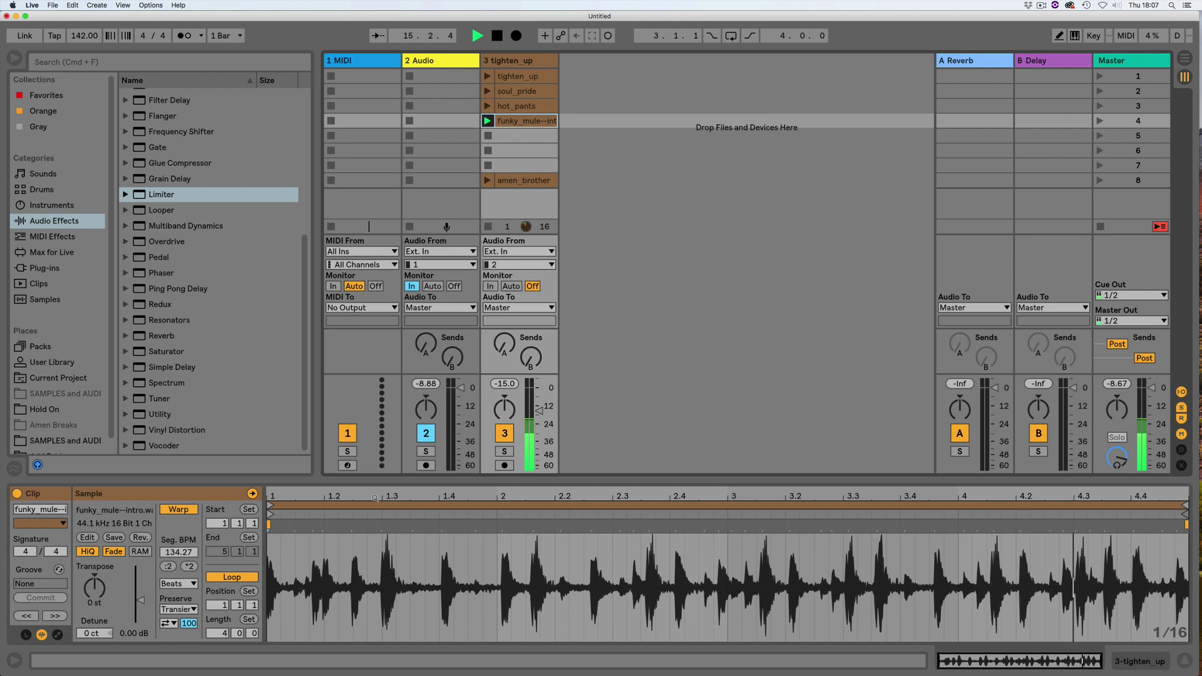
pyautogui.moveTo(272, 512)
pyautogui.mouseDown()
pyautogui.moveTo(539, 512)
pyautogui.moveTo(526, 541)
pyautogui.moveTo(537, 529)
pyautogui.moveTo(491, 514)
pyautogui.mouseUp()
pyautogui.press('space')
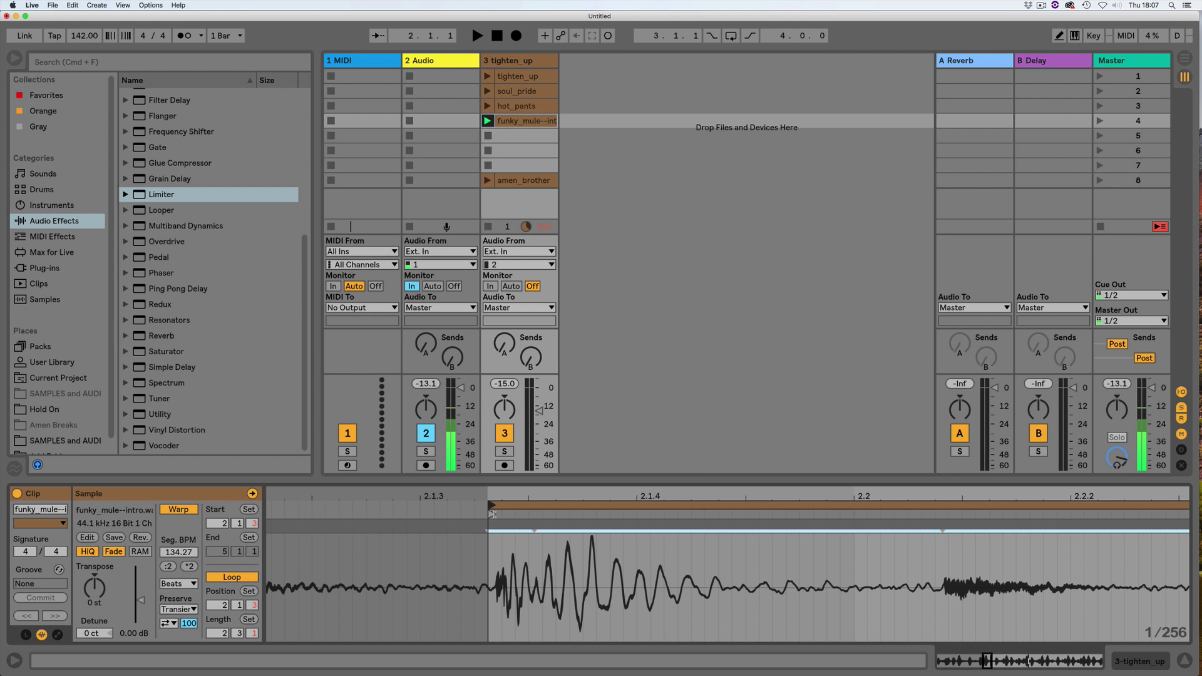
pyautogui.press('space')
pyautogui.press('space')
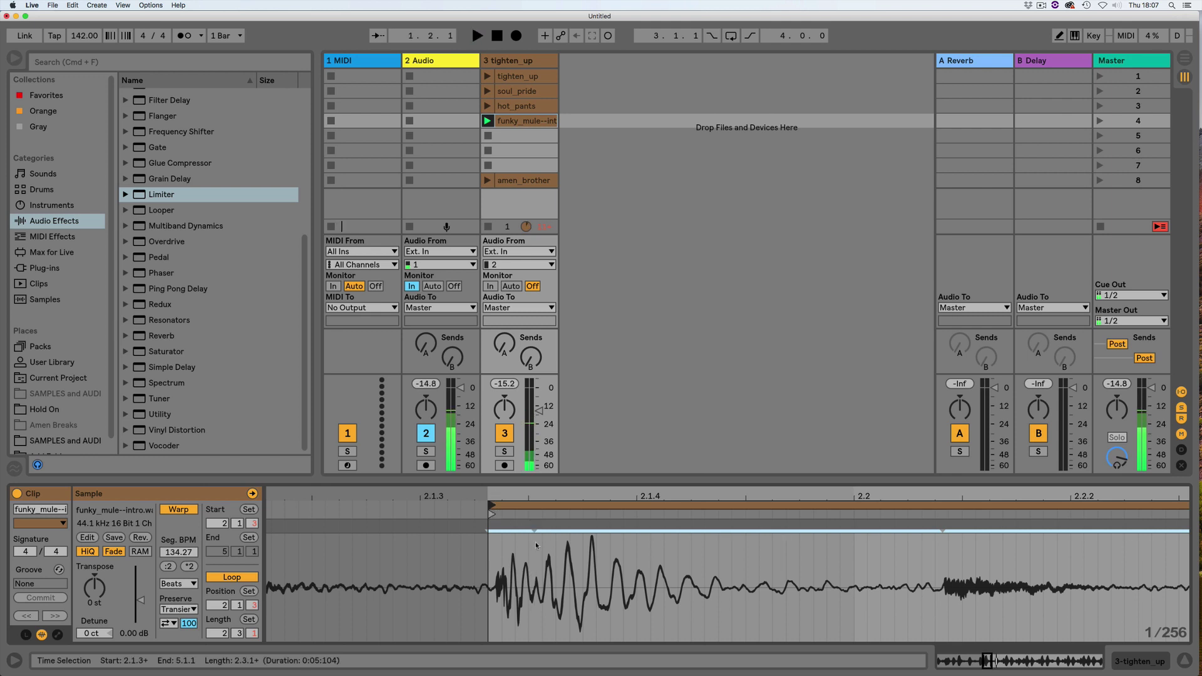
# Step: Insert a transient in the funky_mule--intro waveform exactly at the loop start, just before the hit's attack
pyautogui.moveTo(536, 545); pyautogui.dragTo(520, 546)
pyautogui.rightClick(490, 514)
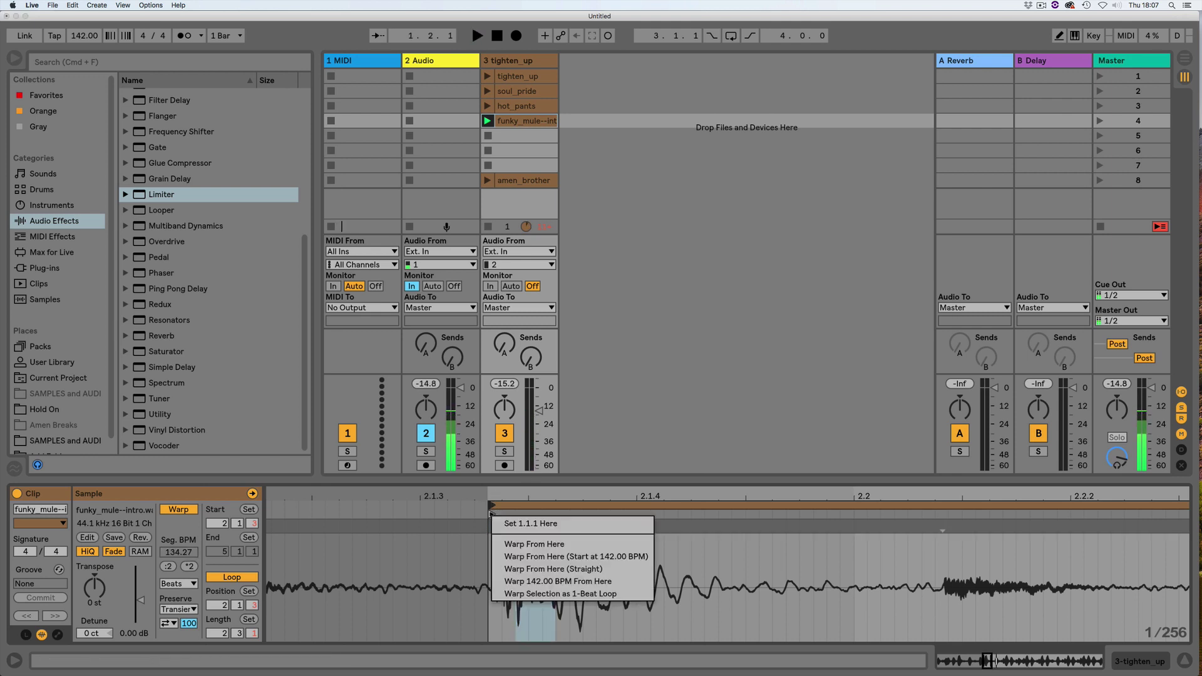
pyautogui.click(487, 544)
pyautogui.click(488, 544)
pyautogui.moveTo(490, 498); pyautogui.dragTo(486, 547)
pyautogui.rightClick(473, 551)
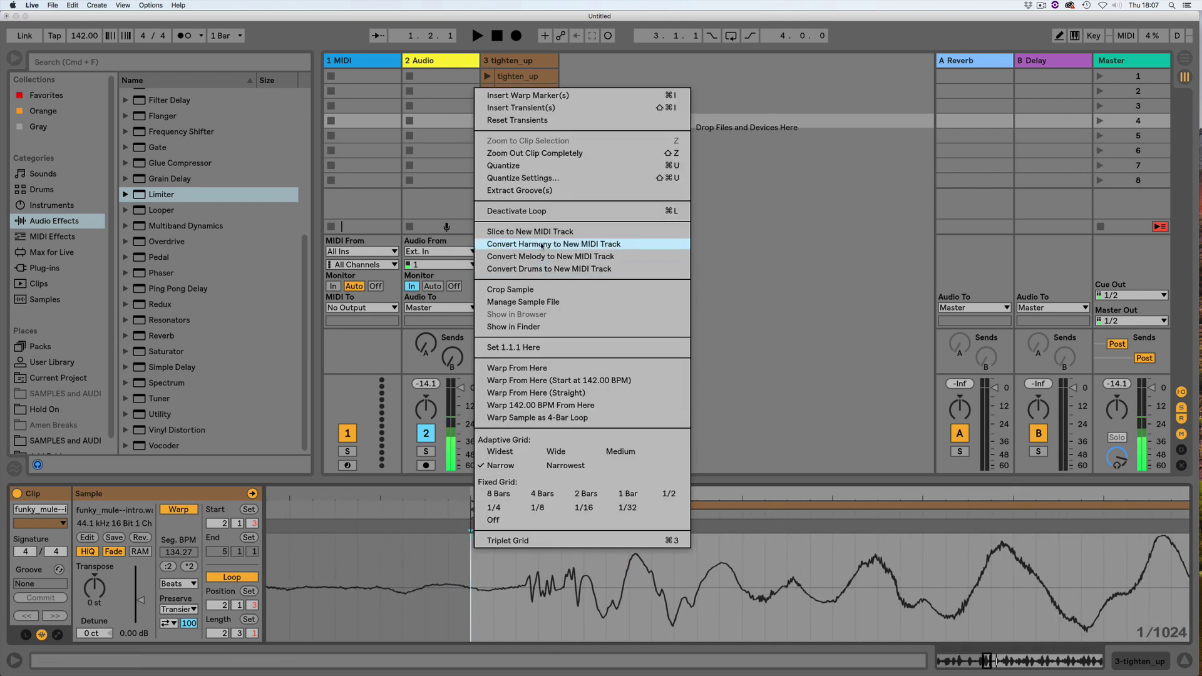
pyautogui.click(525, 109)
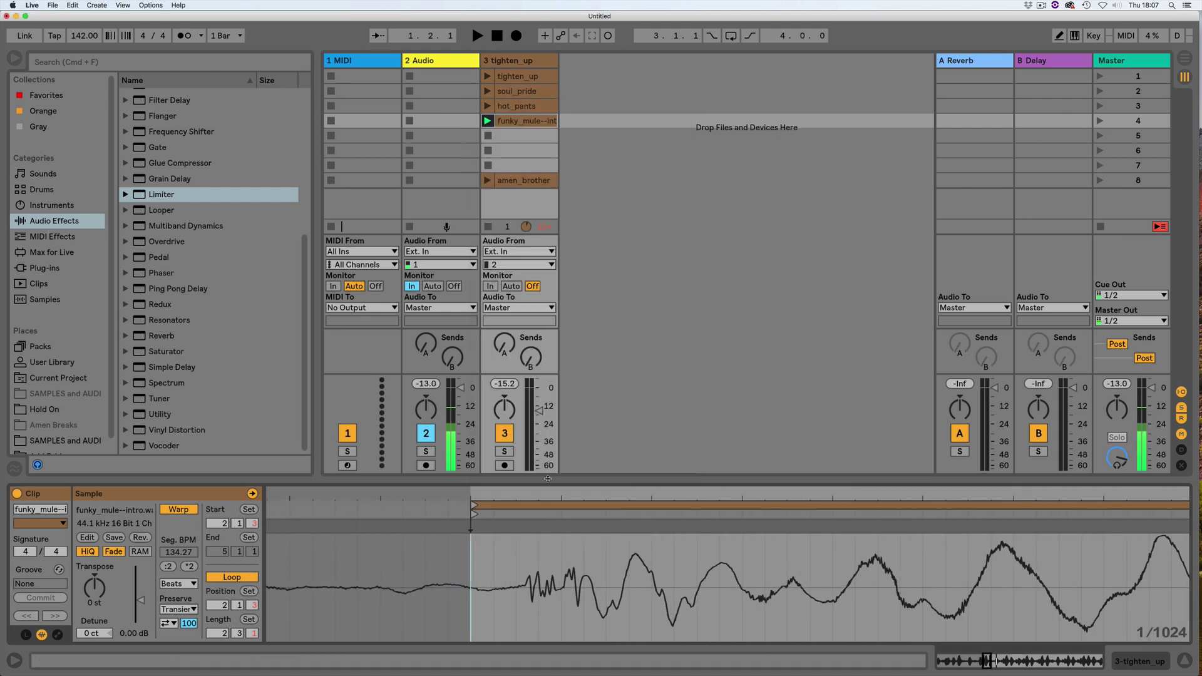
# Step: Audition the funky_mule--intro loop and shorten it to a length of 1.0.0, ending near 3.1.3
pyautogui.moveTo(549, 497); pyautogui.dragTo(549, 395)
pyautogui.press('space')
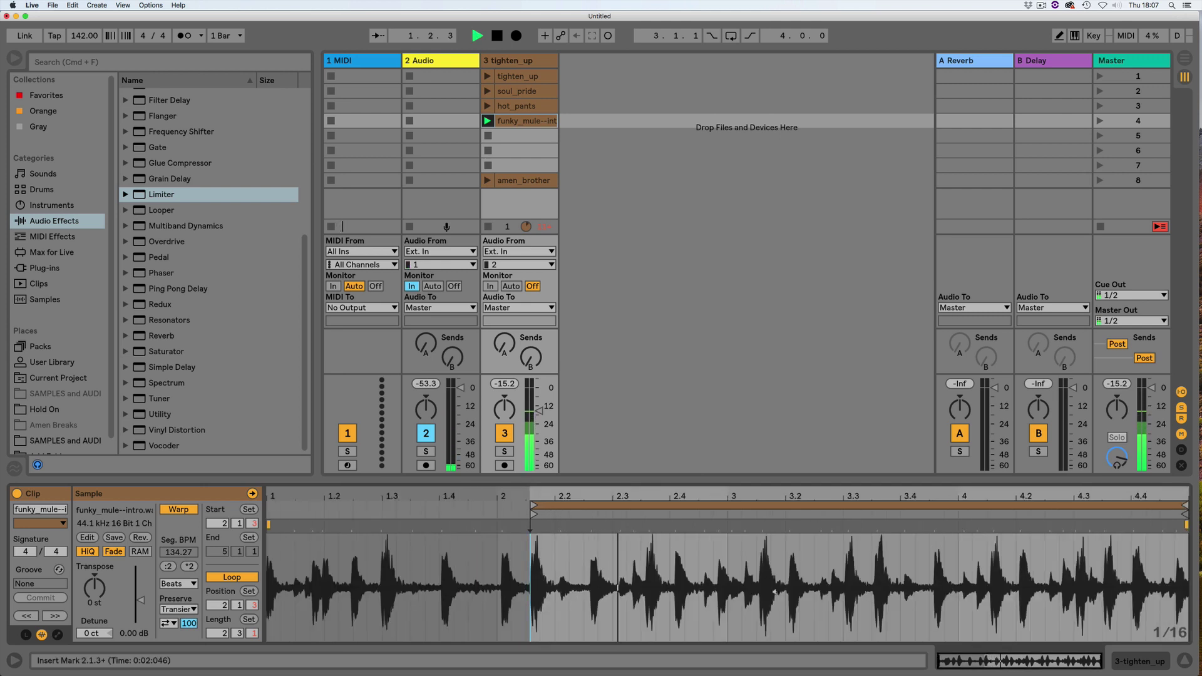
pyautogui.press('space')
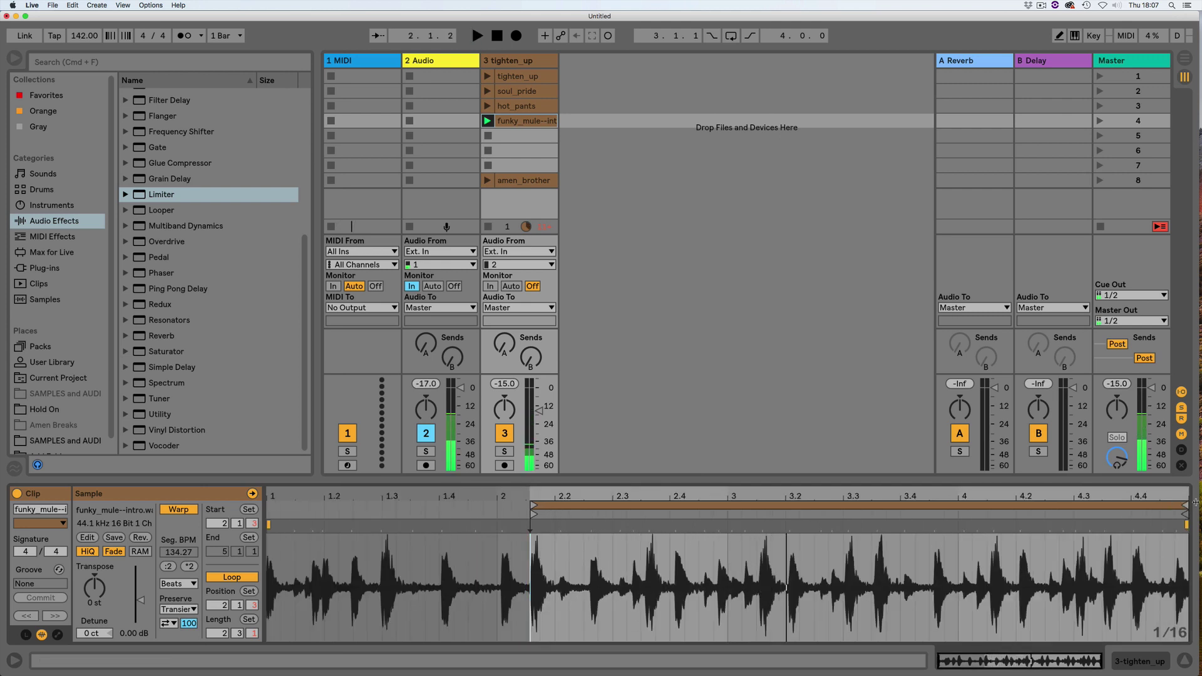
pyautogui.moveTo(1186, 504); pyautogui.dragTo(765, 505)
pyautogui.scroll(2, 764, 505)
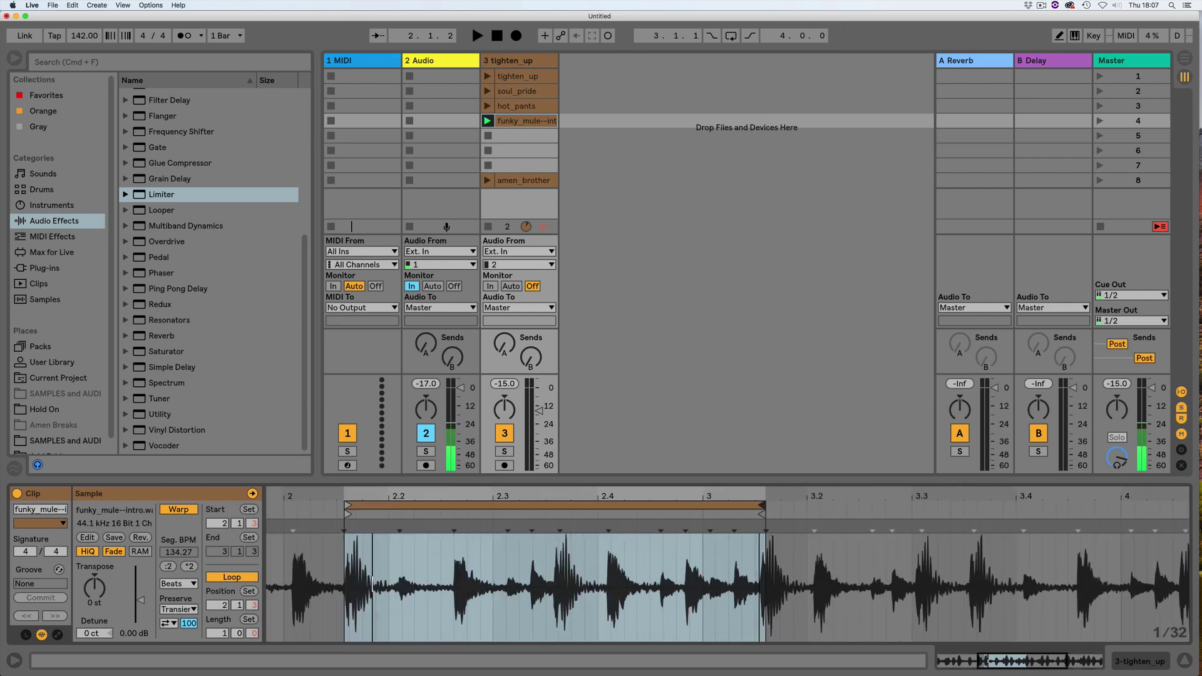
pyautogui.press('space')
pyautogui.scroll(1, 725, 492)
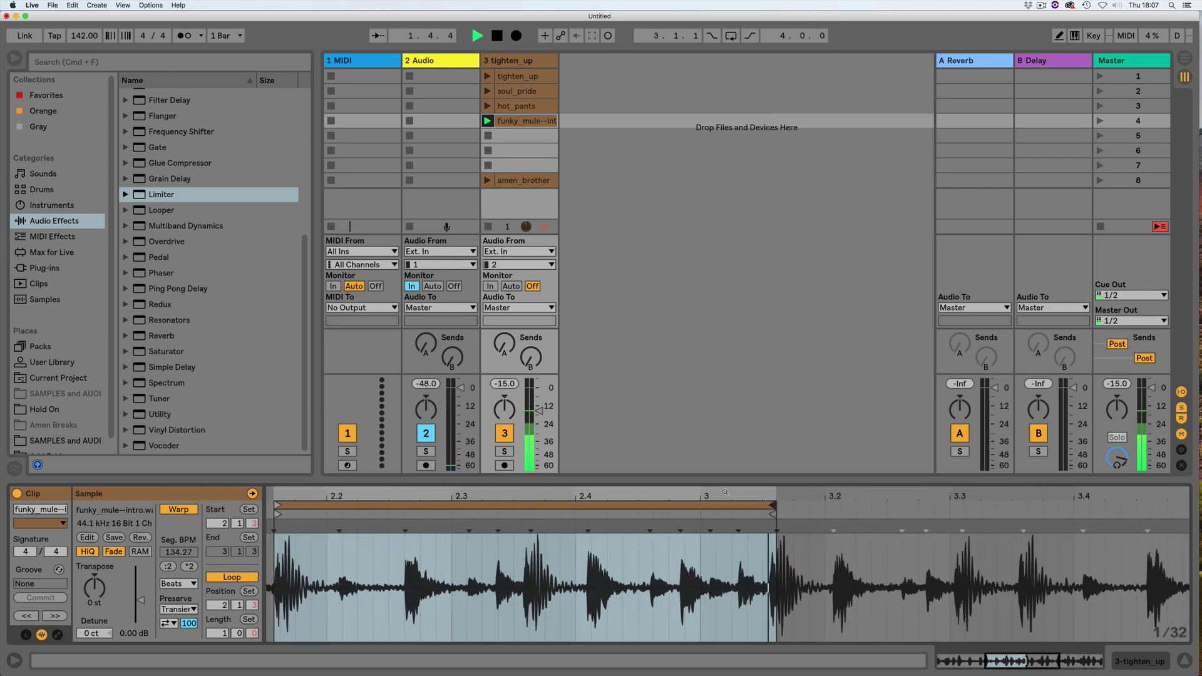
pyautogui.moveTo(725, 492); pyautogui.dragTo(720, 544)
pyautogui.press('space')
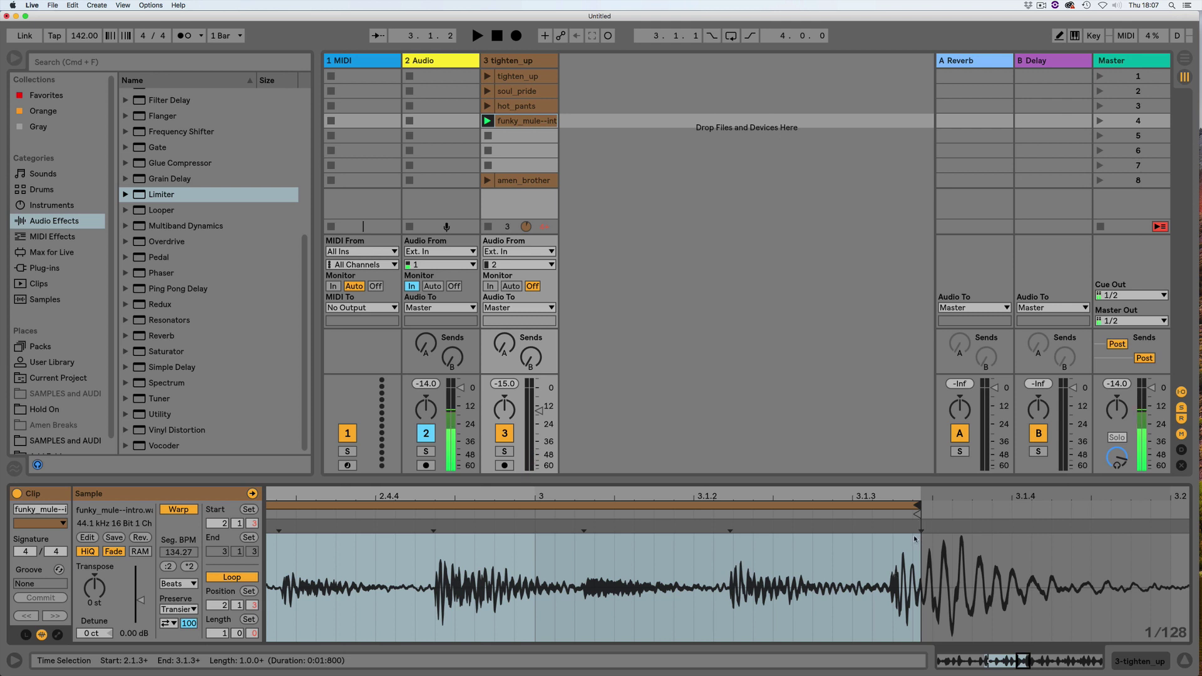
# Step: Pull the loop end back to the attack of the hit after 3.1.3, insert a transient there, and audition the loop
pyautogui.moveTo(914, 538); pyautogui.dragTo(944, 557)
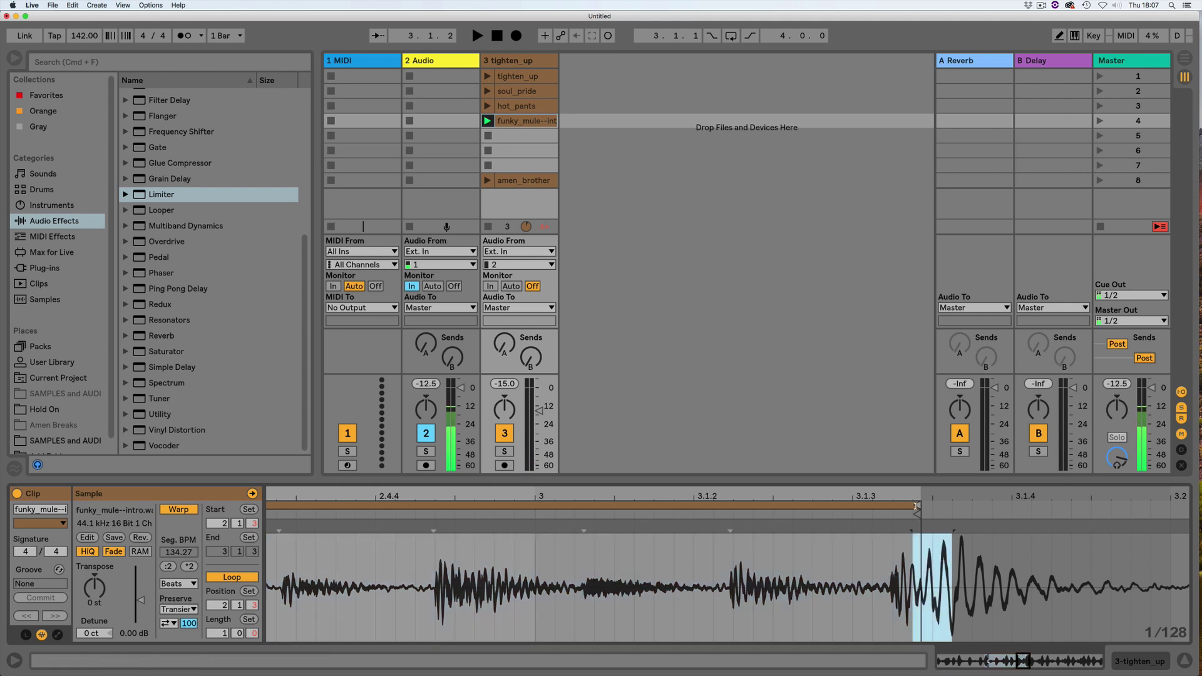
pyautogui.moveTo(916, 505); pyautogui.dragTo(878, 505)
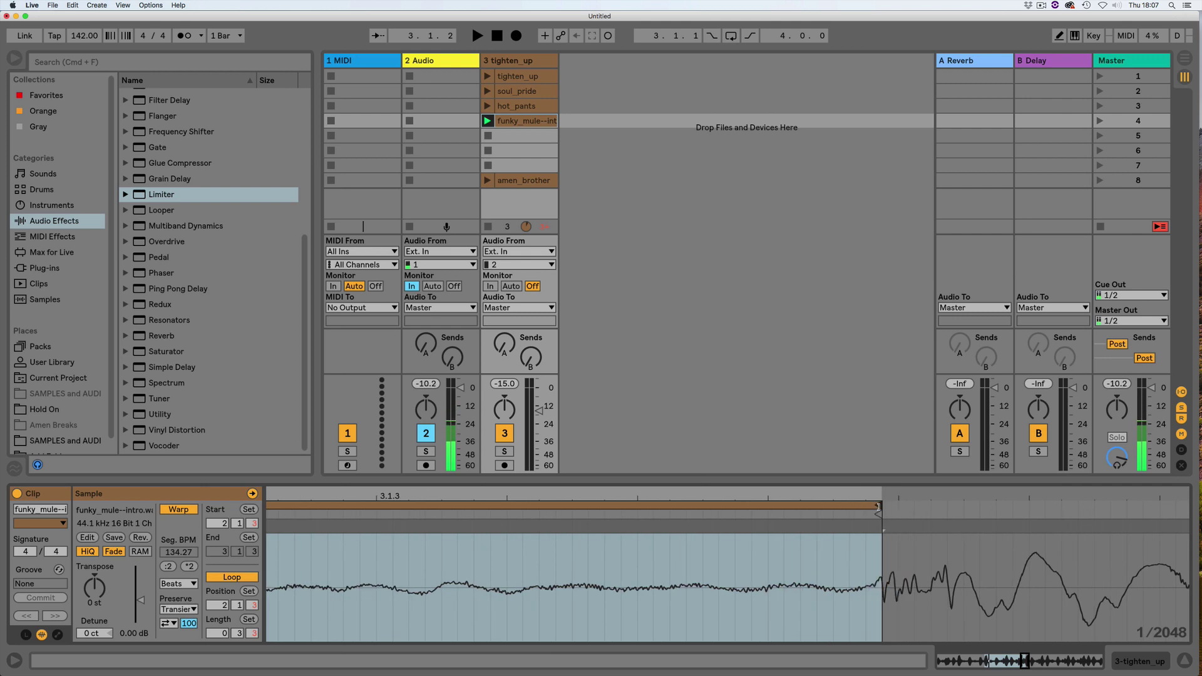
pyautogui.click(878, 506)
pyautogui.rightClick(878, 546)
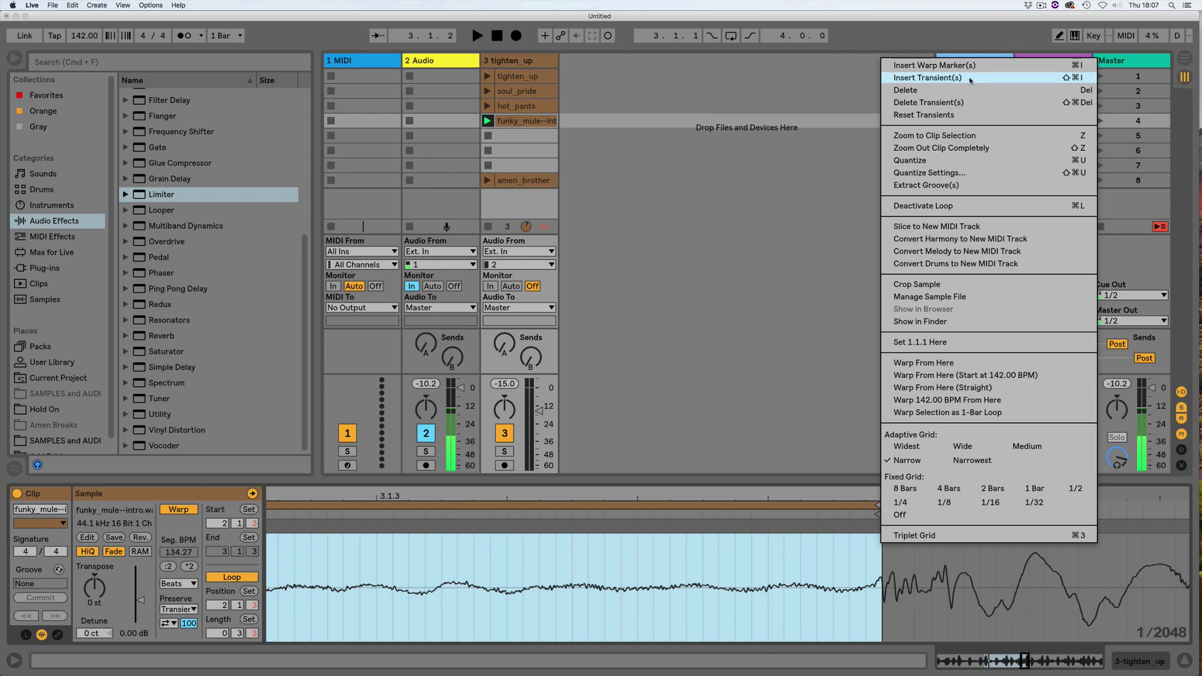
pyautogui.click(969, 80)
pyautogui.moveTo(819, 492); pyautogui.dragTo(682, 482)
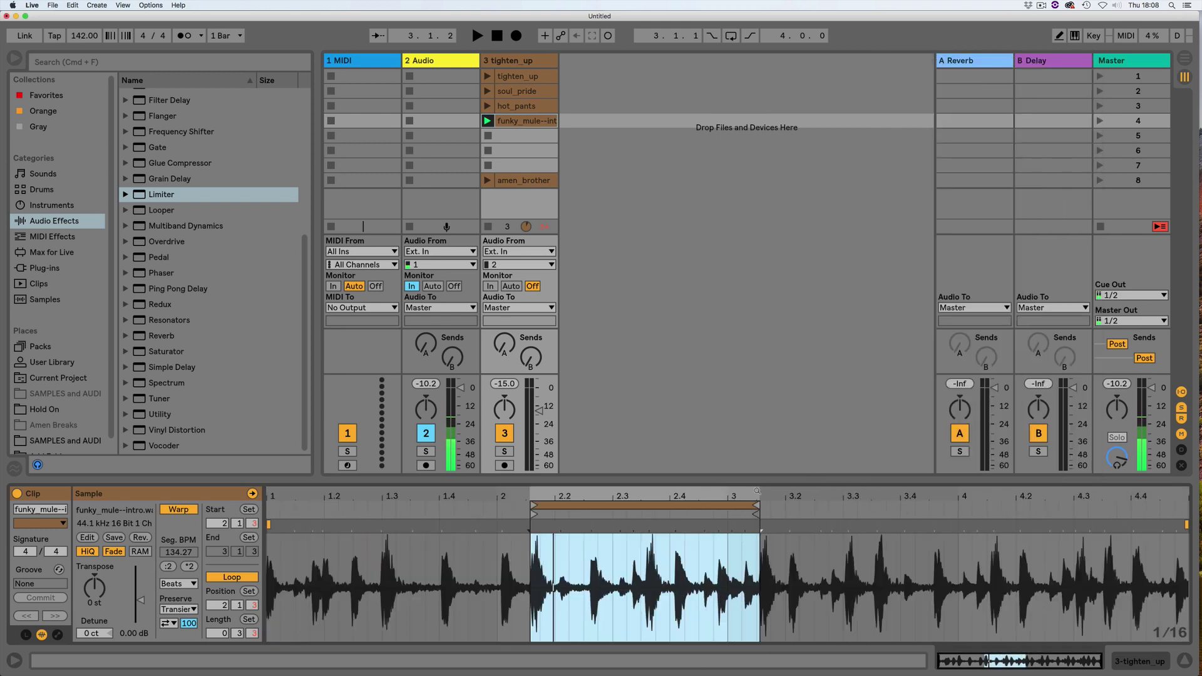
pyautogui.press('space')
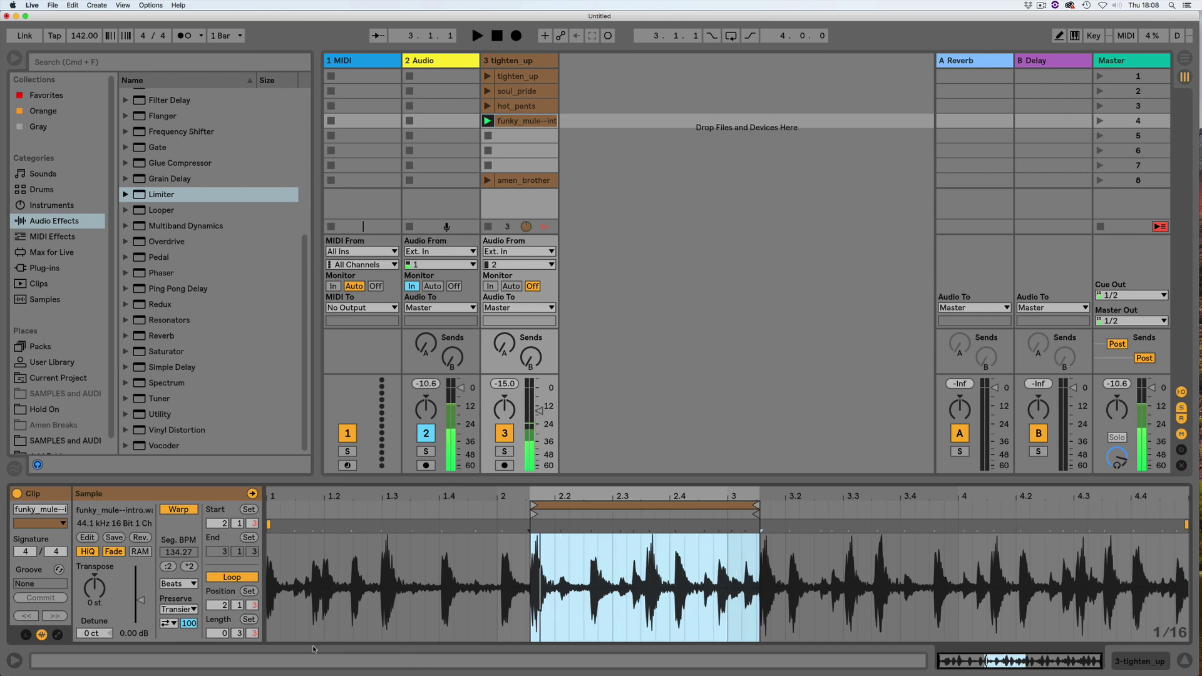
pyautogui.press('space')
pyautogui.click(248, 620)
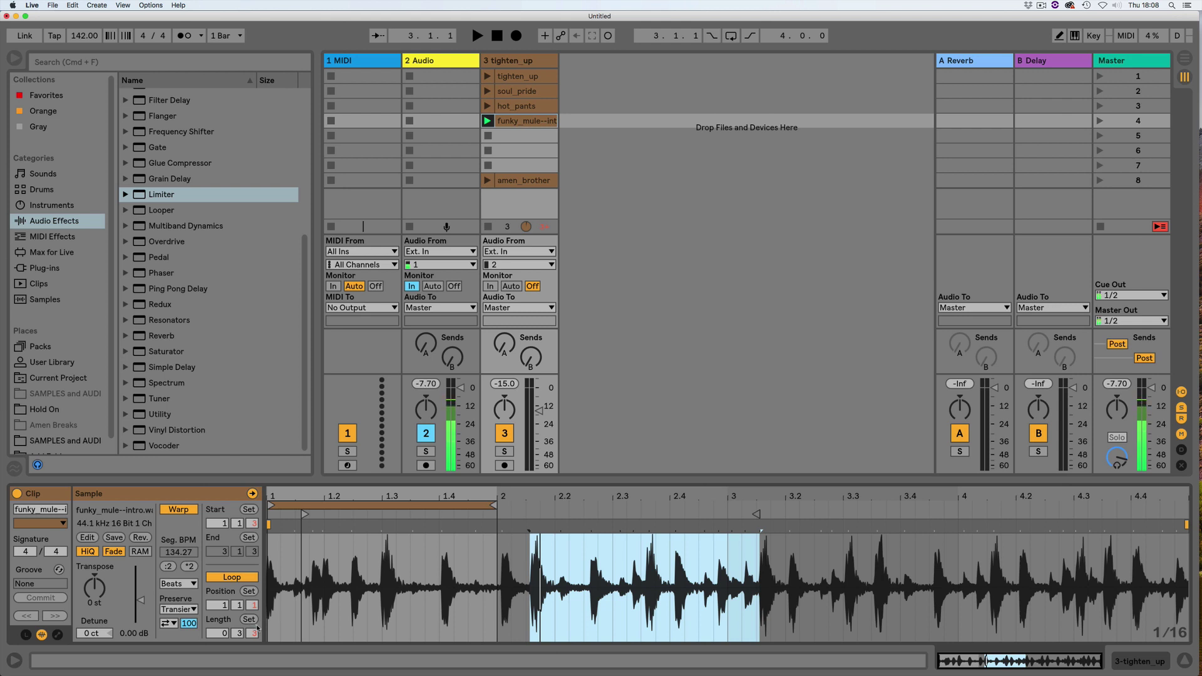
pyautogui.press('super+z')
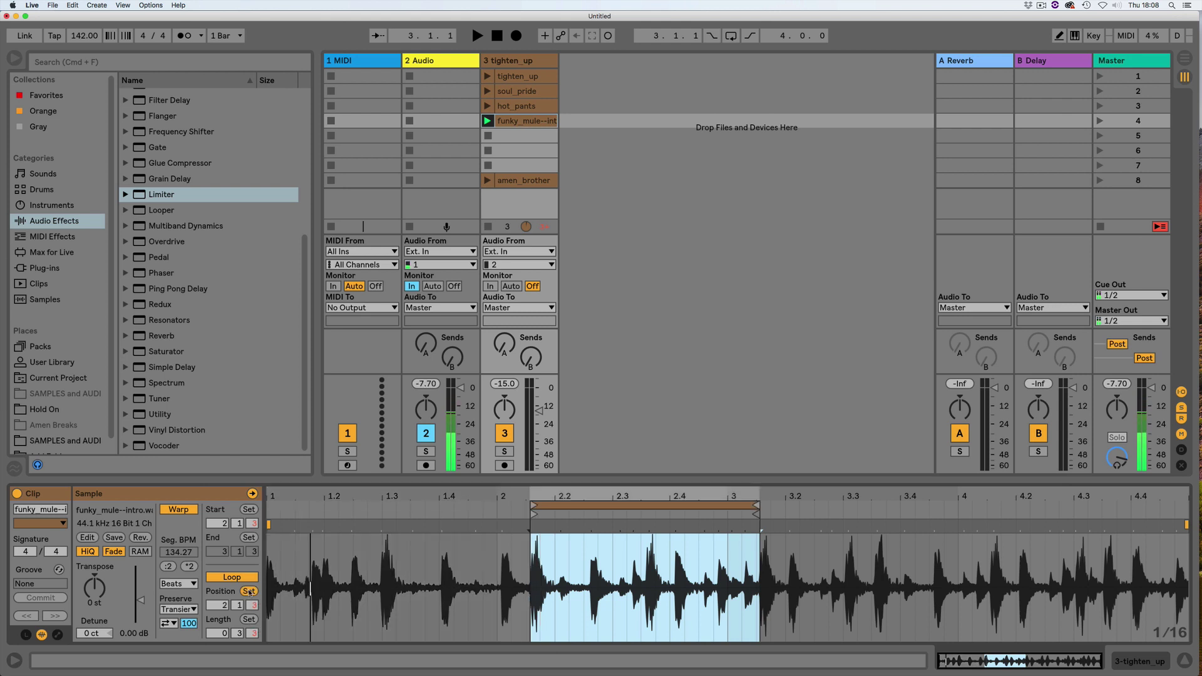
pyautogui.click(249, 592)
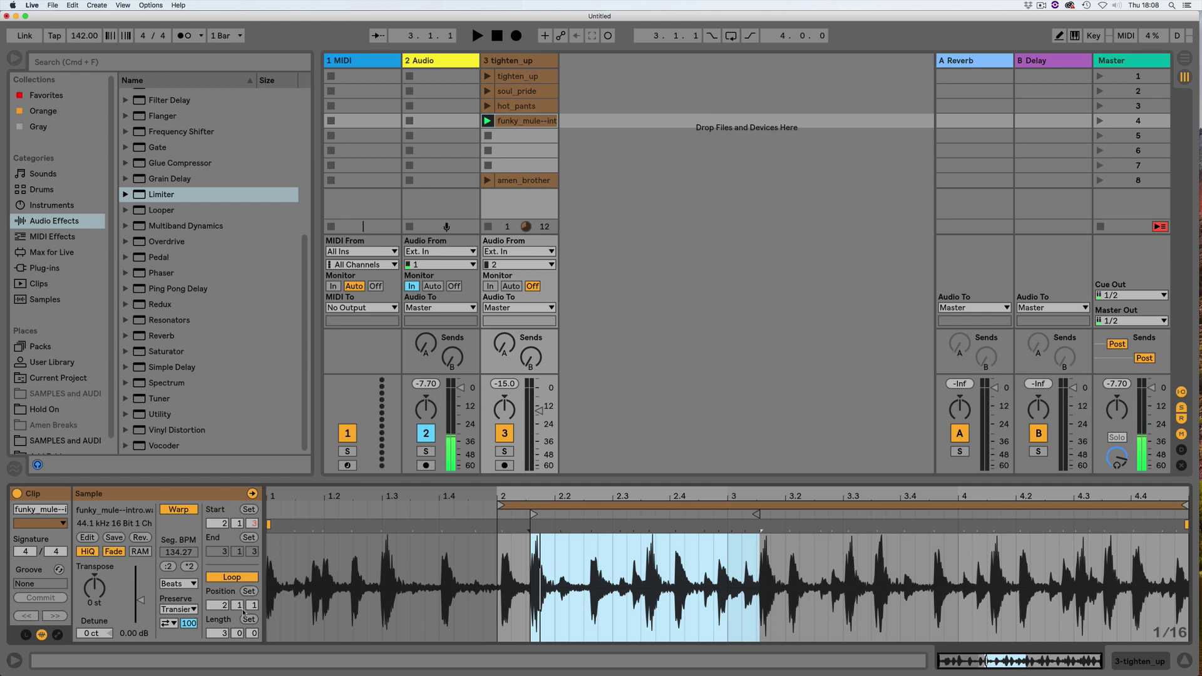
pyautogui.press('super+l')
# Step: Crop the funky_mule--intro sample to the looped section and set its loop length to 1.0.0
pyautogui.rightClick(610, 562)
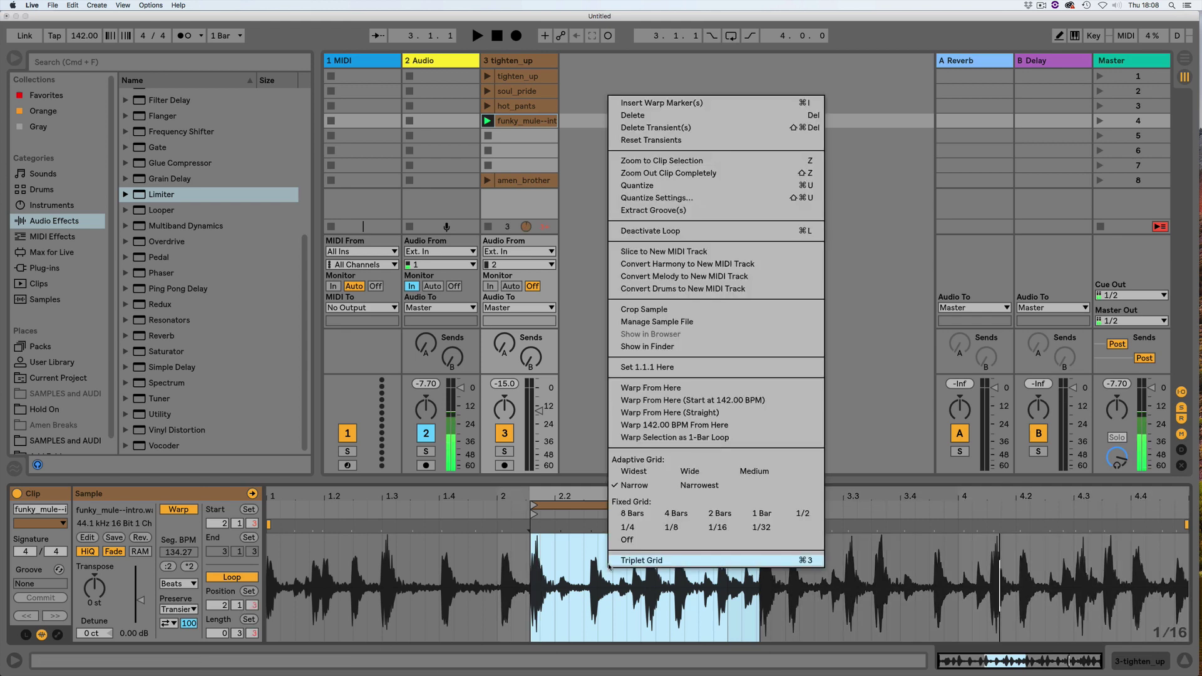
pyautogui.click(638, 310)
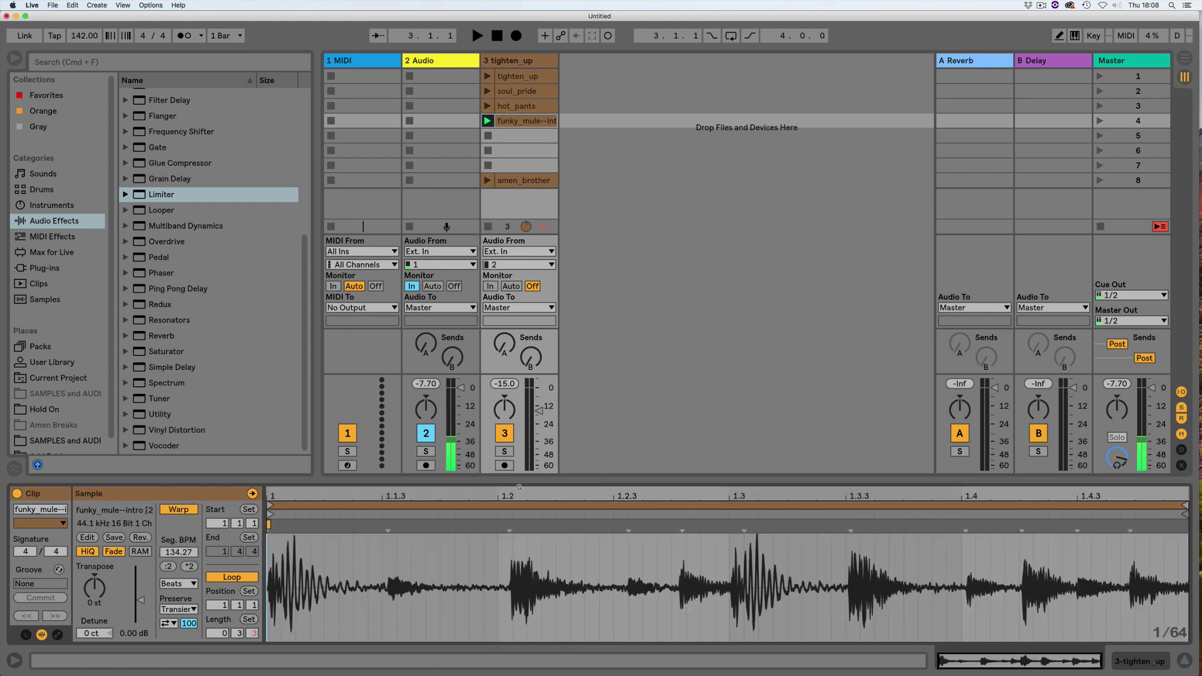
pyautogui.click(253, 619)
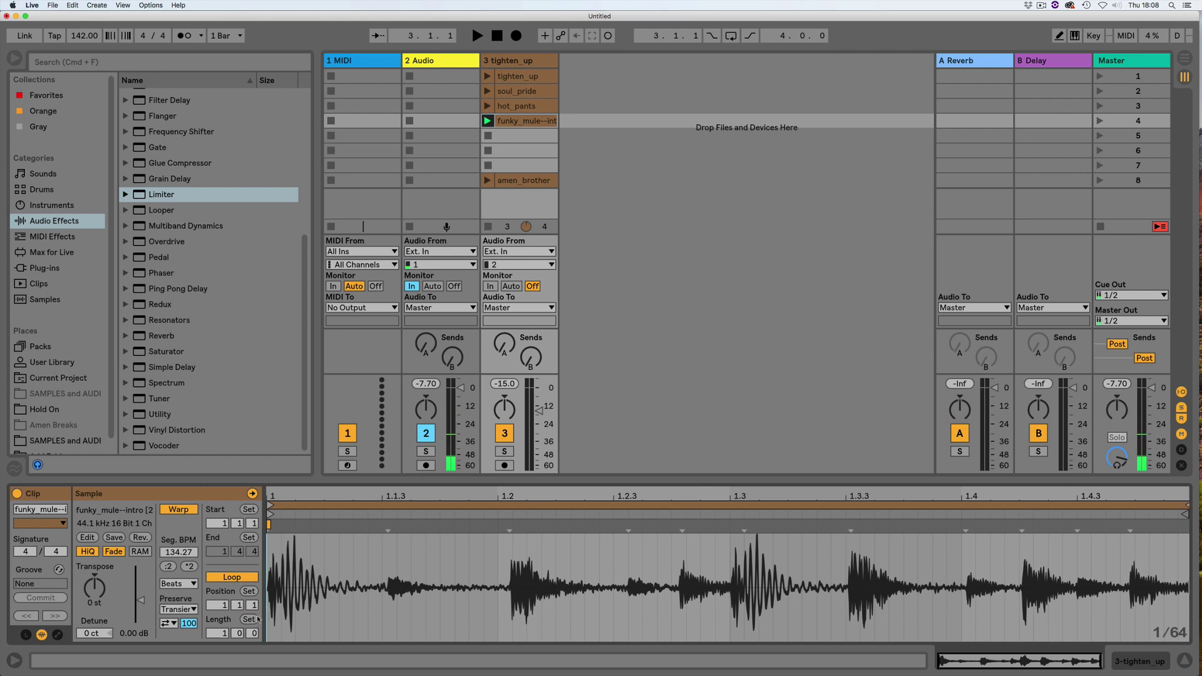
# Step: Move the funky_mule--intro clip's end marker to 2.1.1 during a test playback and place the clip in scene 7
pyautogui.press('space')
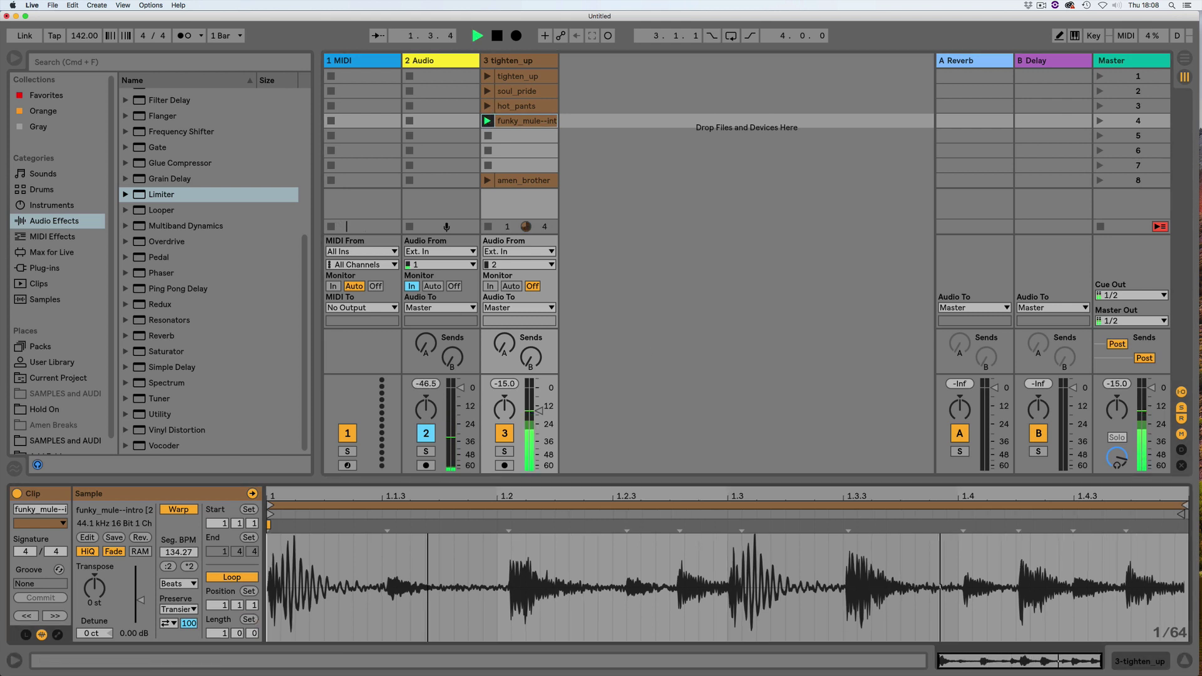
pyautogui.moveTo(1181, 514); pyautogui.dragTo(1195, 512)
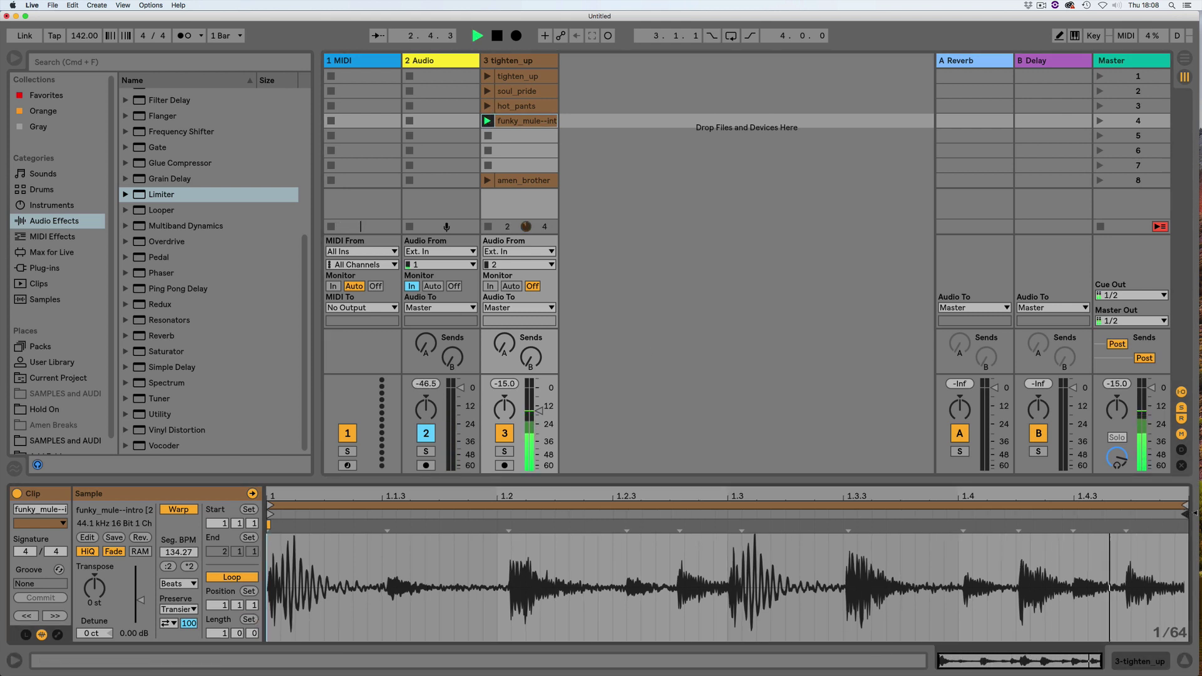
pyautogui.press('space')
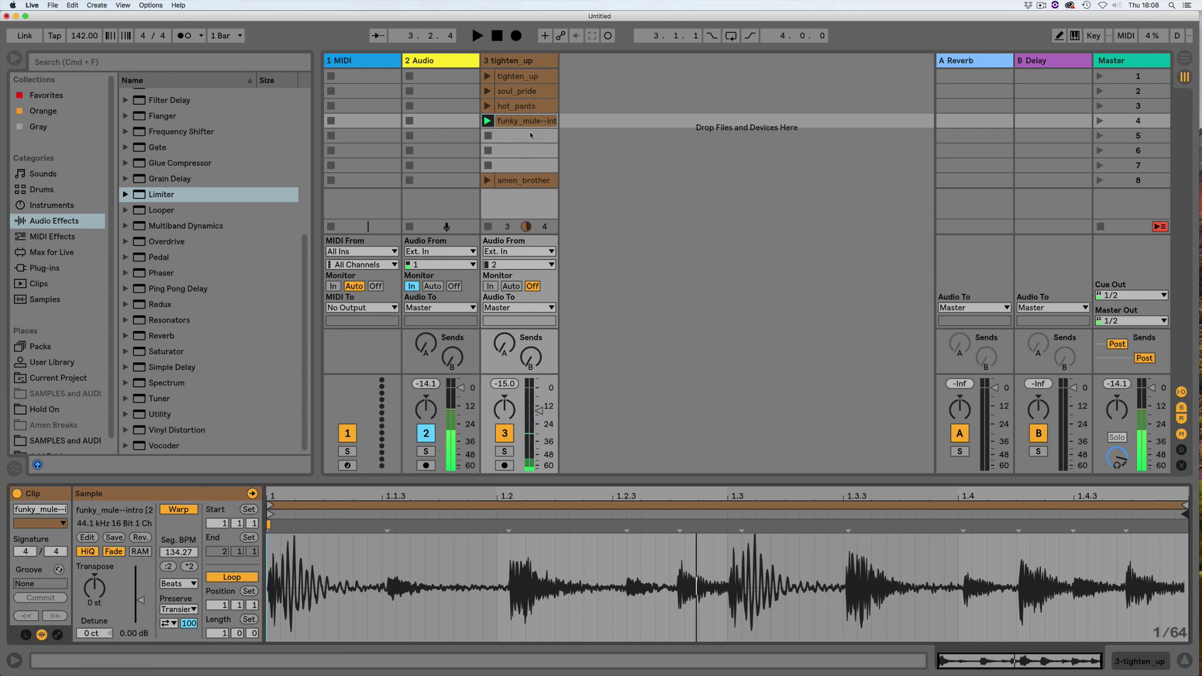
pyautogui.moveTo(529, 134); pyautogui.dragTo(526, 165)
# Step: Launch the hot_pants clip, move its loop start to 2.1.1, and play the shortened loop
pyautogui.click(492, 107)
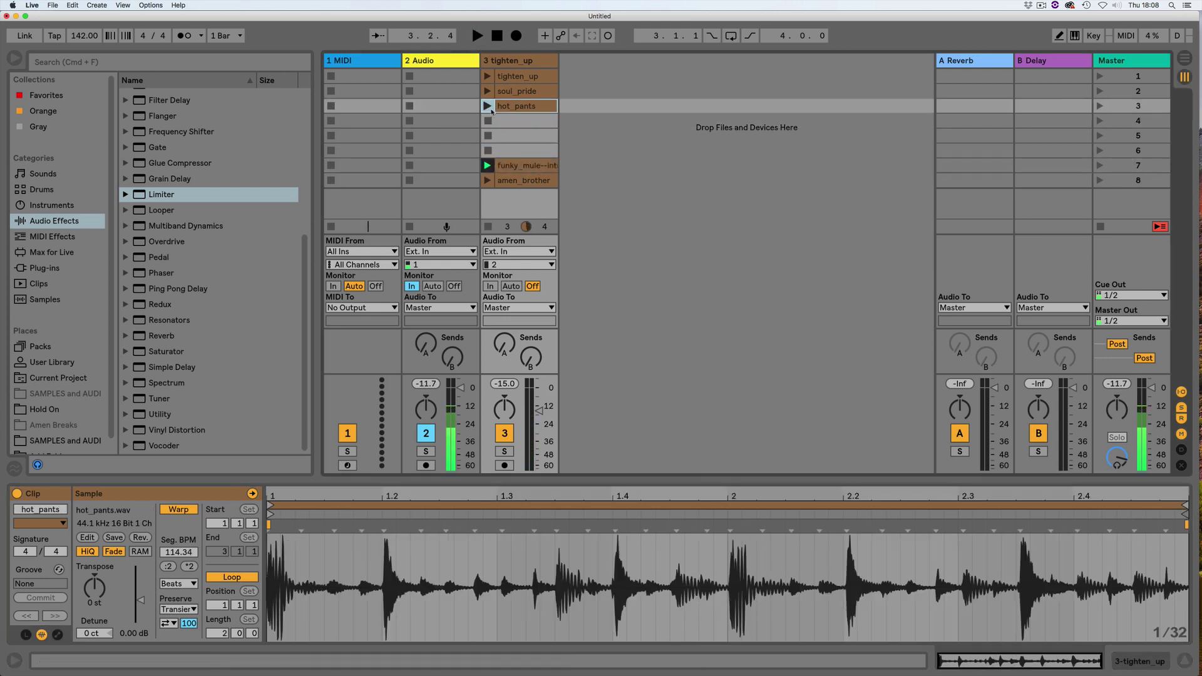
pyautogui.click(488, 107)
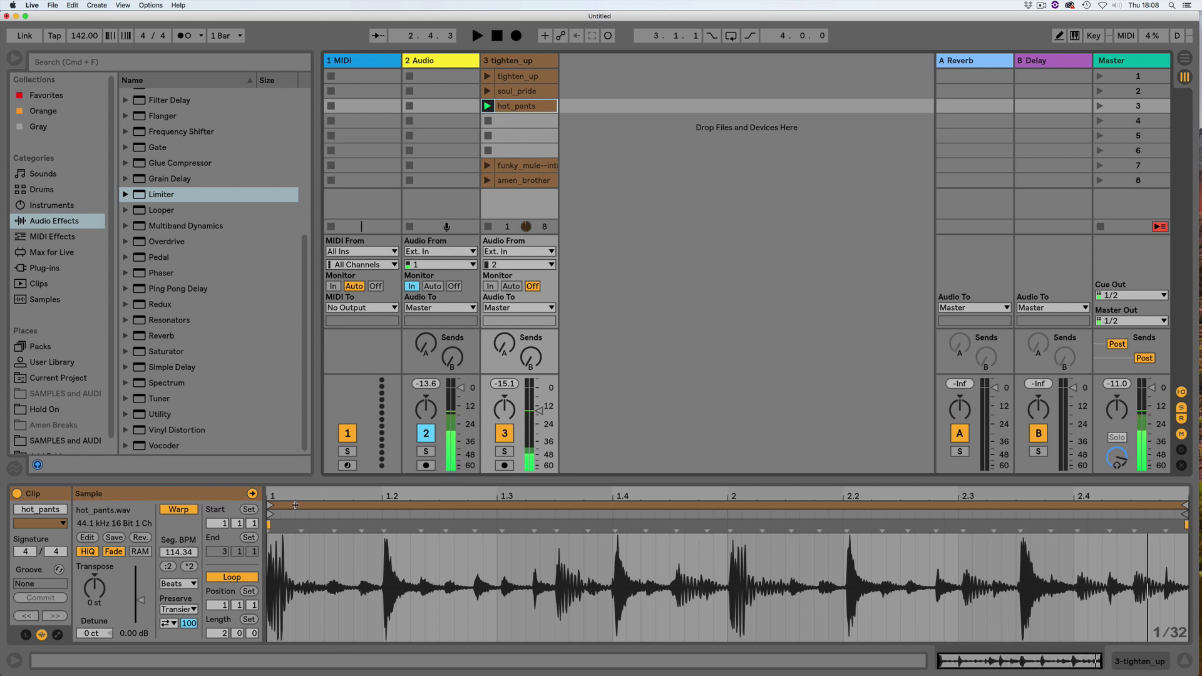
pyautogui.moveTo(272, 508)
pyautogui.mouseDown()
pyautogui.moveTo(730, 508)
pyautogui.moveTo(733, 524)
pyautogui.moveTo(776, 511)
pyautogui.mouseUp()
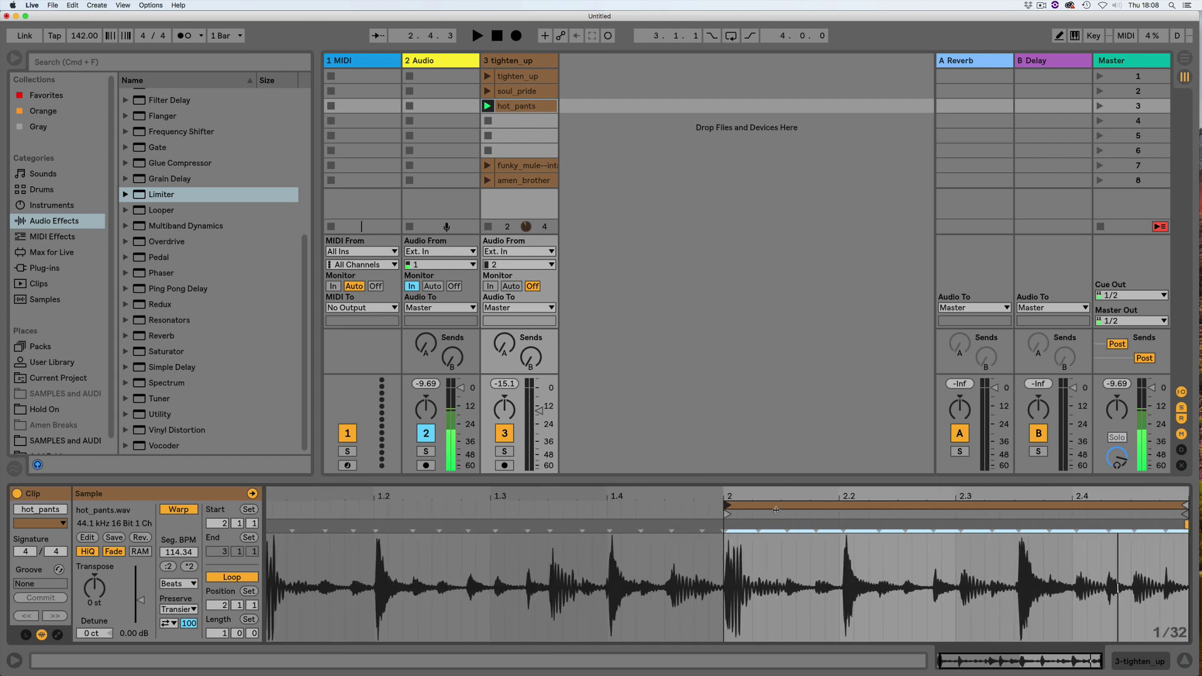
pyautogui.press('space')
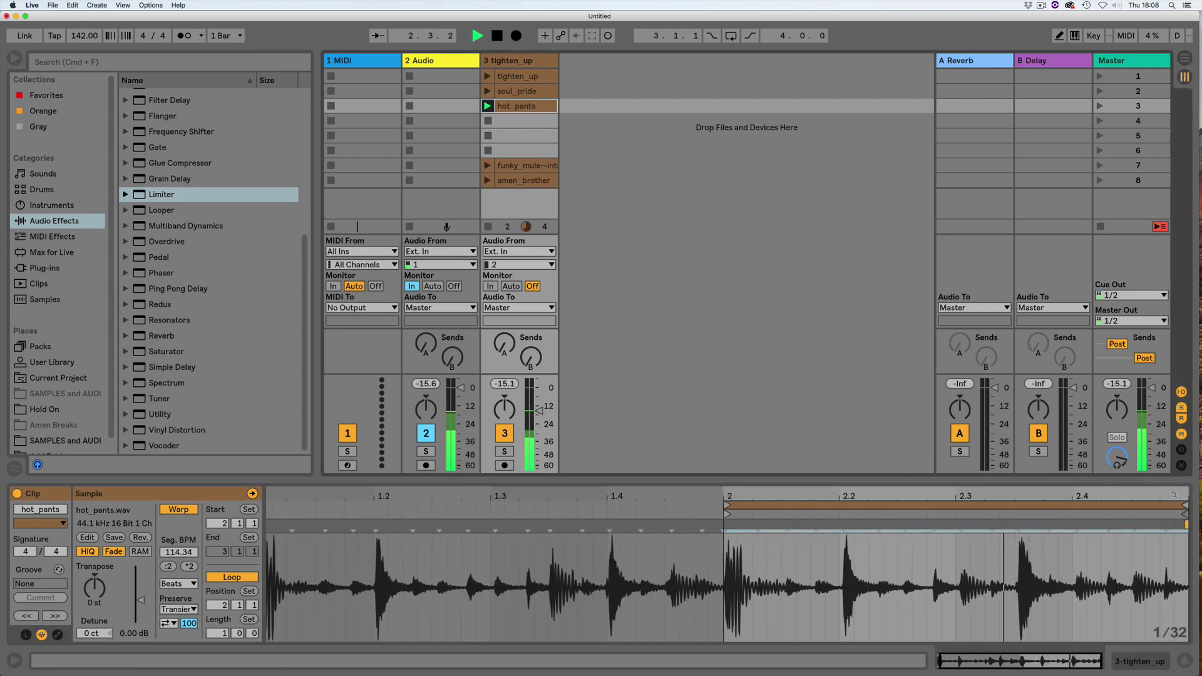
# Step: Nudge the hot_pants loop start onto the attack of the hit at 2.1.1 and check the loop by ear
pyautogui.moveTo(791, 497); pyautogui.dragTo(406, 558)
pyautogui.moveTo(295, 496)
pyautogui.mouseDown()
pyautogui.moveTo(292, 514)
pyautogui.moveTo(289, 498)
pyautogui.moveTo(732, 496)
pyautogui.mouseUp()
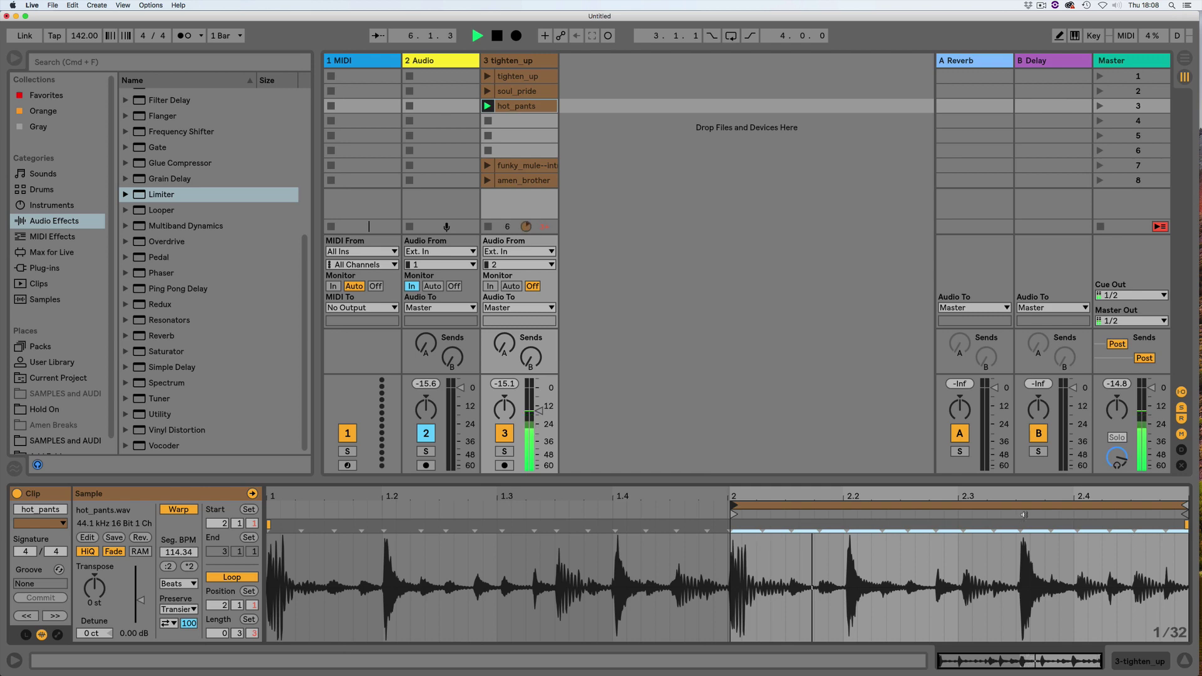
pyautogui.press('space')
# Step: Crop the hot_pants sample to a loop with length 1.0.0 and play the clip from scene 6
pyautogui.rightClick(970, 556)
pyautogui.click(1001, 304)
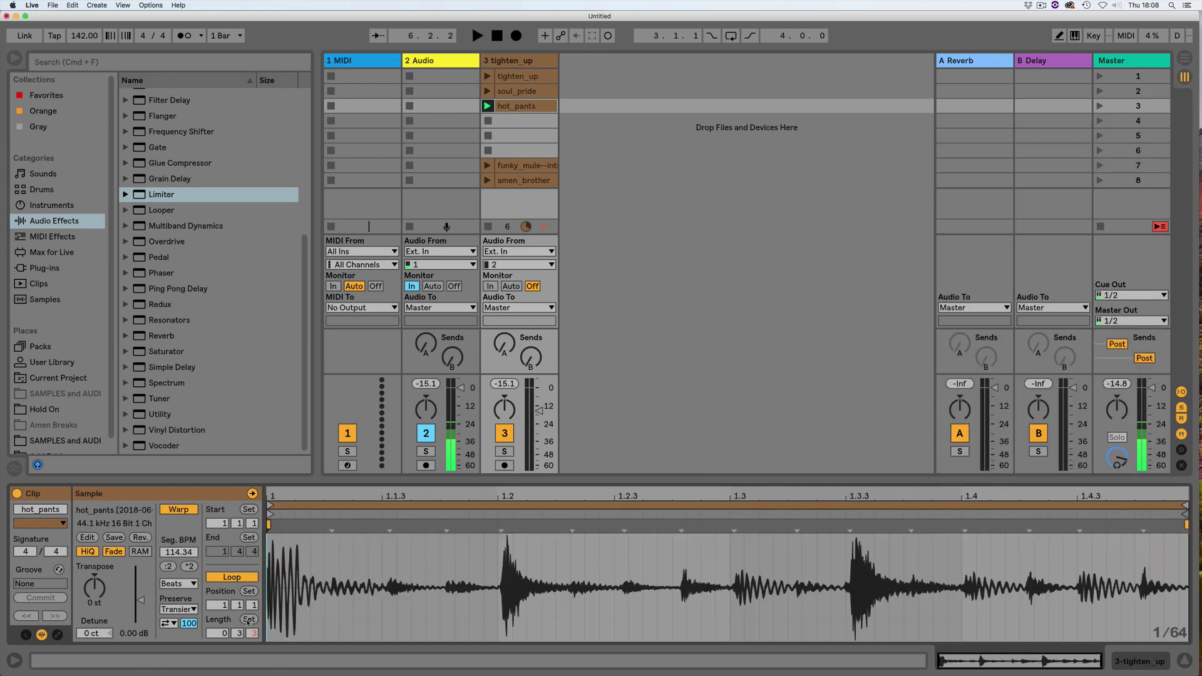
pyautogui.click(249, 620)
pyautogui.moveTo(515, 106); pyautogui.dragTo(474, 153)
pyautogui.click(487, 151)
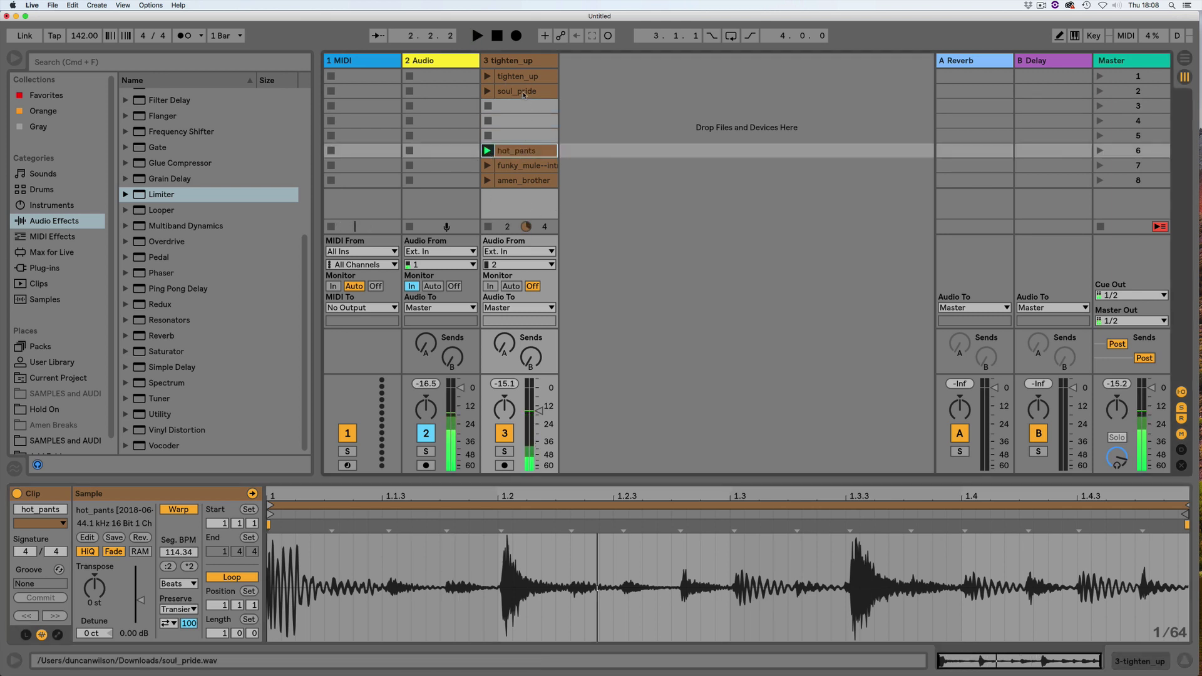
# Step: Move the soul_pride clip to scene 4 and audition it
pyautogui.moveTo(510, 91); pyautogui.dragTo(499, 123)
pyautogui.click(488, 120)
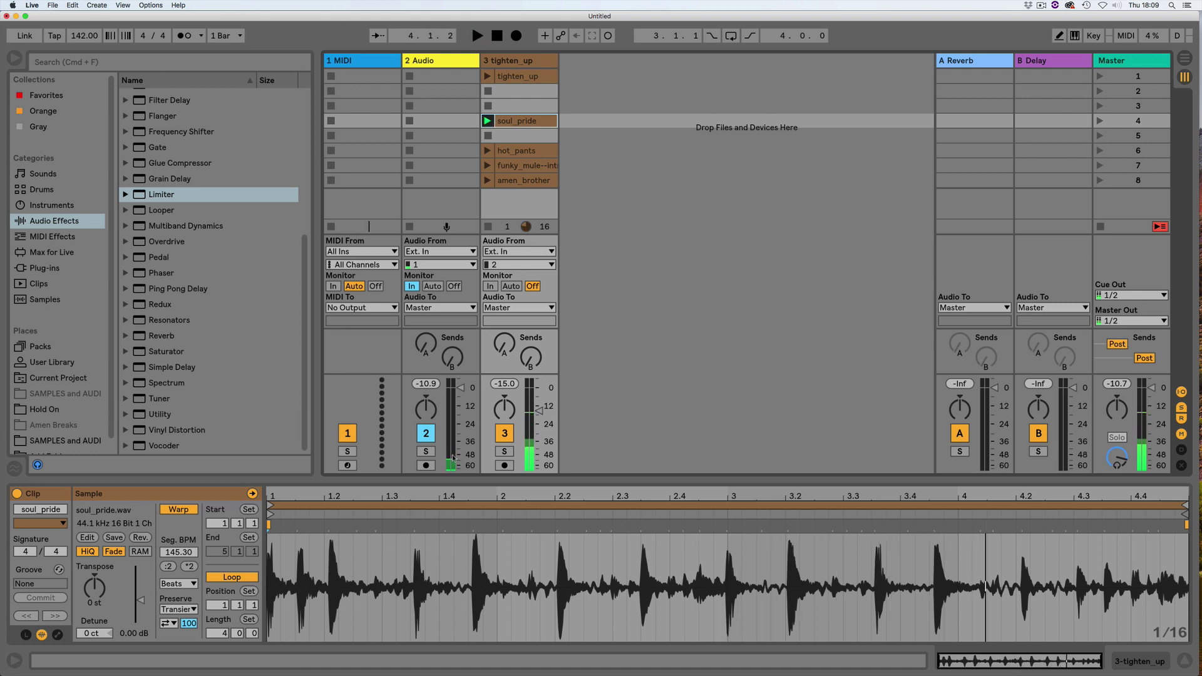
pyautogui.click(270, 534)
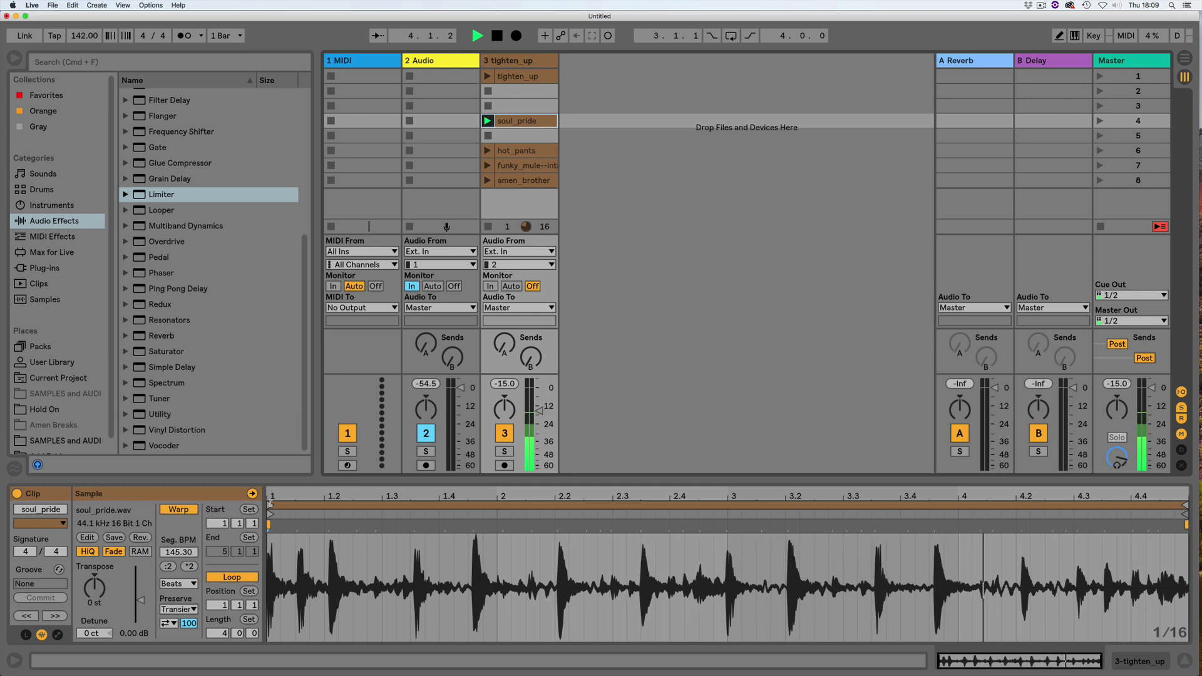
# Step: Try the soul_pride loop with its start at 3.3.3 and return the loop start to 1.1.1
pyautogui.moveTo(270, 503)
pyautogui.mouseDown()
pyautogui.moveTo(734, 530)
pyautogui.moveTo(721, 493)
pyautogui.moveTo(852, 505)
pyautogui.moveTo(856, 494)
pyautogui.mouseUp()
pyautogui.press('space')
pyautogui.press('space')
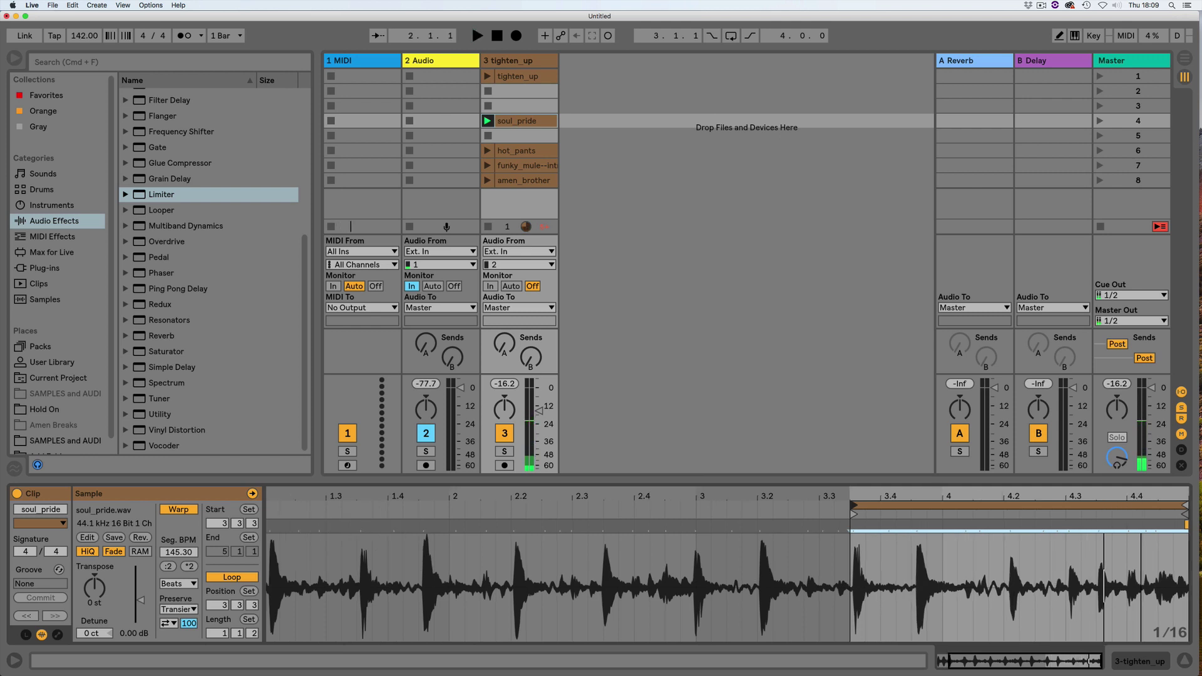
pyautogui.moveTo(856, 505); pyautogui.dragTo(269, 525)
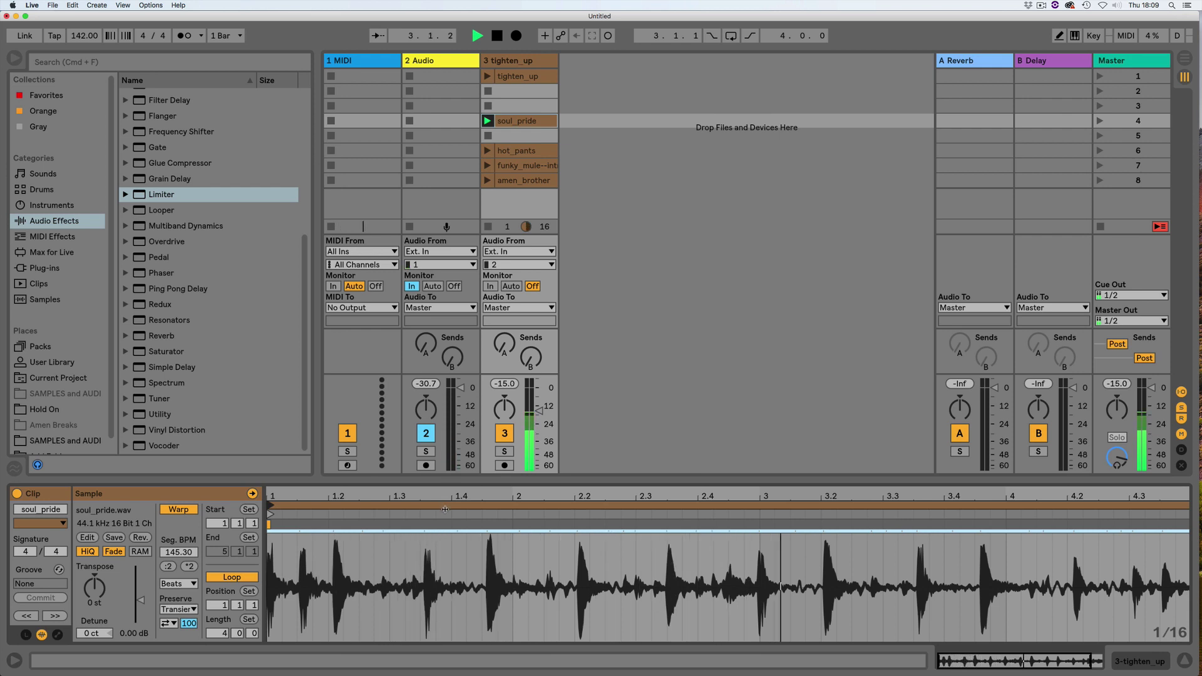
pyautogui.click(445, 509)
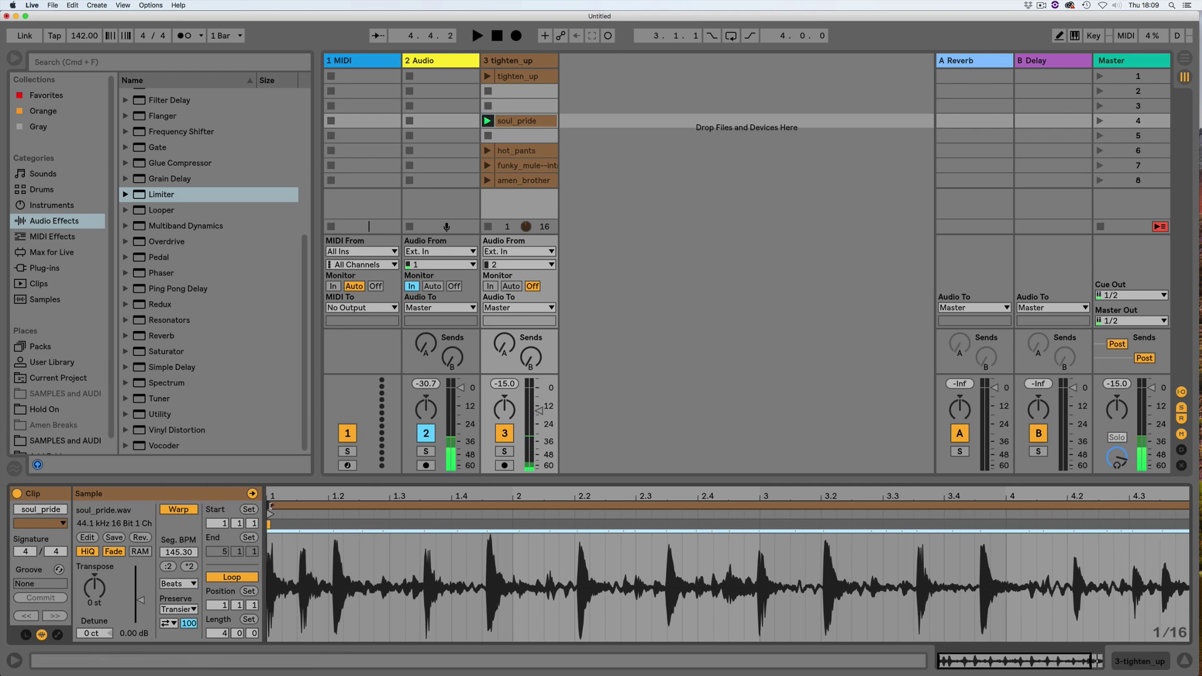
# Step: Move the soul_pride loop start to the attack of the hit just after 3.3.3 and audition the loop
pyautogui.moveTo(270, 506); pyautogui.dragTo(916, 505)
pyautogui.press('space')
pyautogui.moveTo(998, 497); pyautogui.dragTo(928, 499)
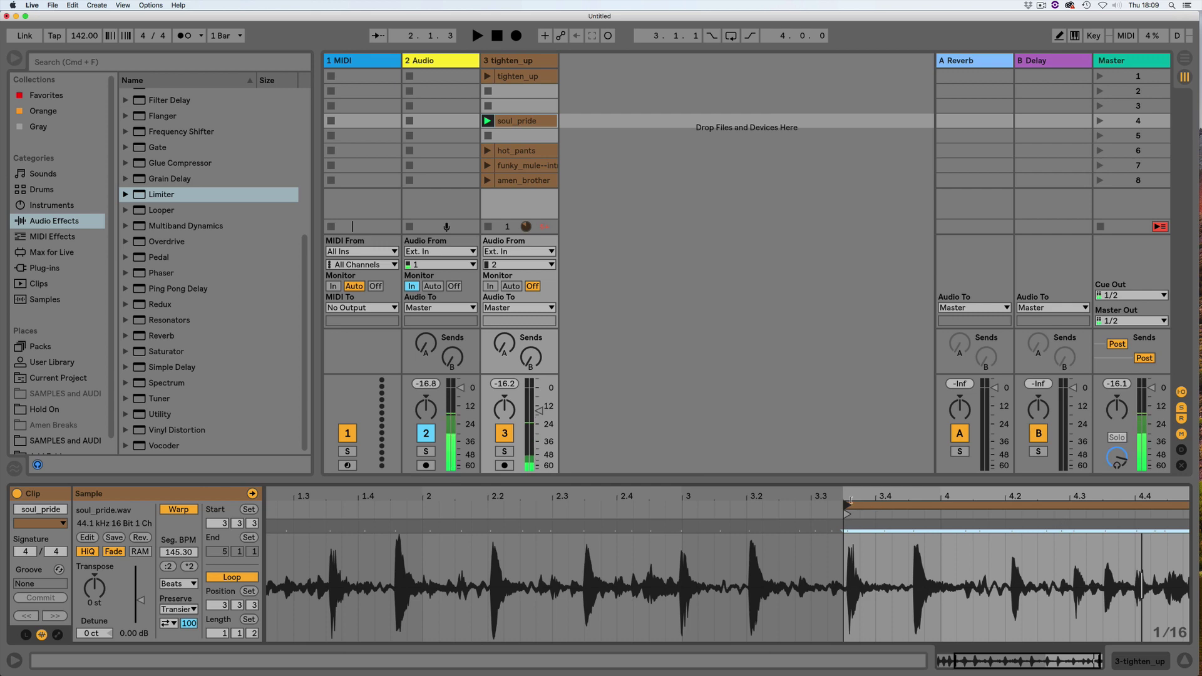
pyautogui.moveTo(851, 500); pyautogui.dragTo(850, 564)
pyautogui.moveTo(804, 505)
pyautogui.mouseDown()
pyautogui.moveTo(830, 505)
pyautogui.moveTo(826, 432)
pyautogui.mouseUp()
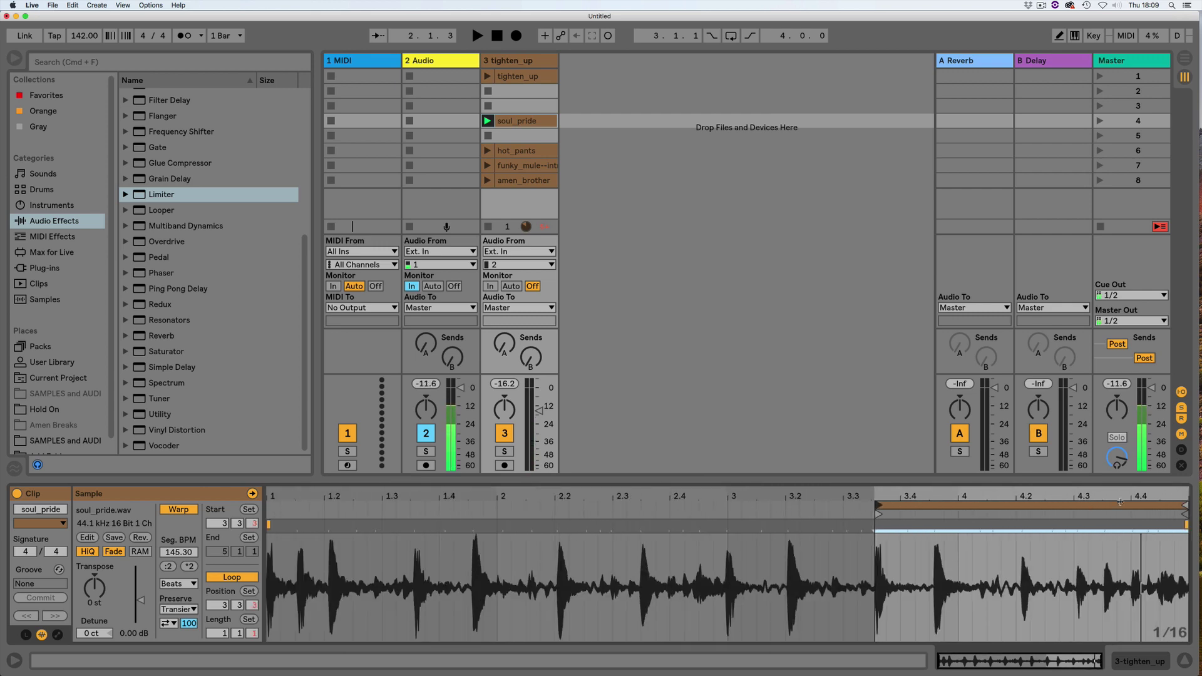
pyautogui.moveTo(1182, 496); pyautogui.dragTo(1020, 492)
pyautogui.press('space')
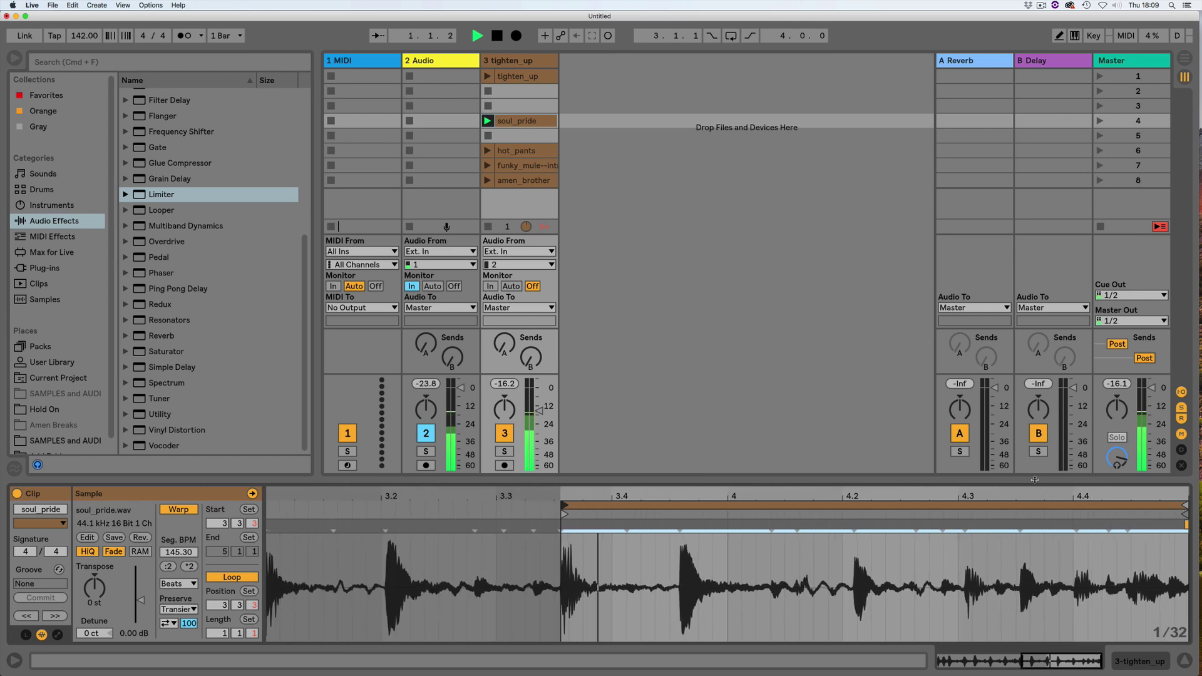
pyautogui.press('space')
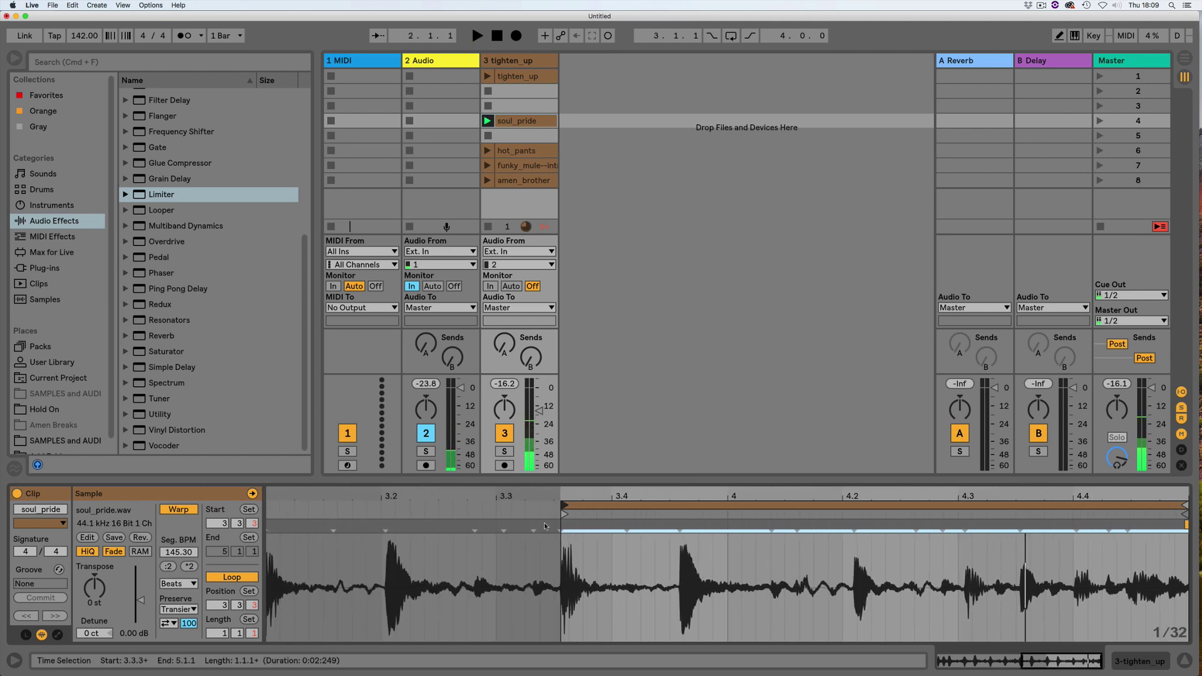
# Step: Set 1.1.1 at the start of the soul_pride loop and play the clip
pyautogui.rightClick(564, 514)
pyautogui.click(577, 523)
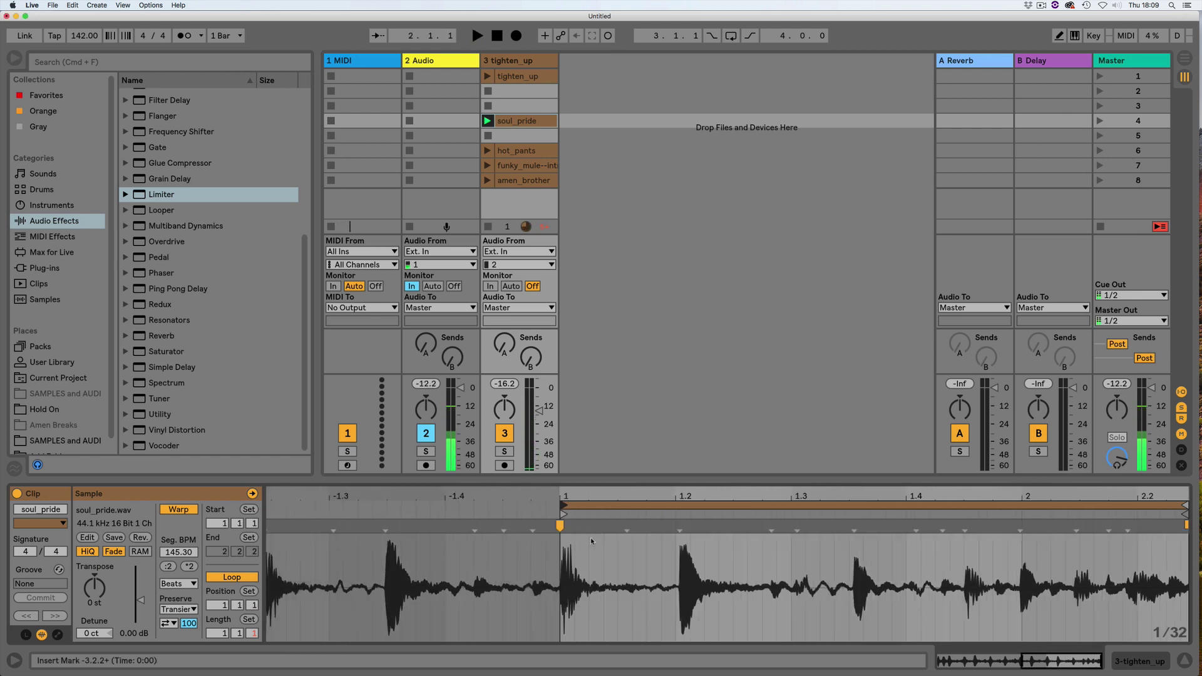
pyautogui.press('space')
pyautogui.press('space')
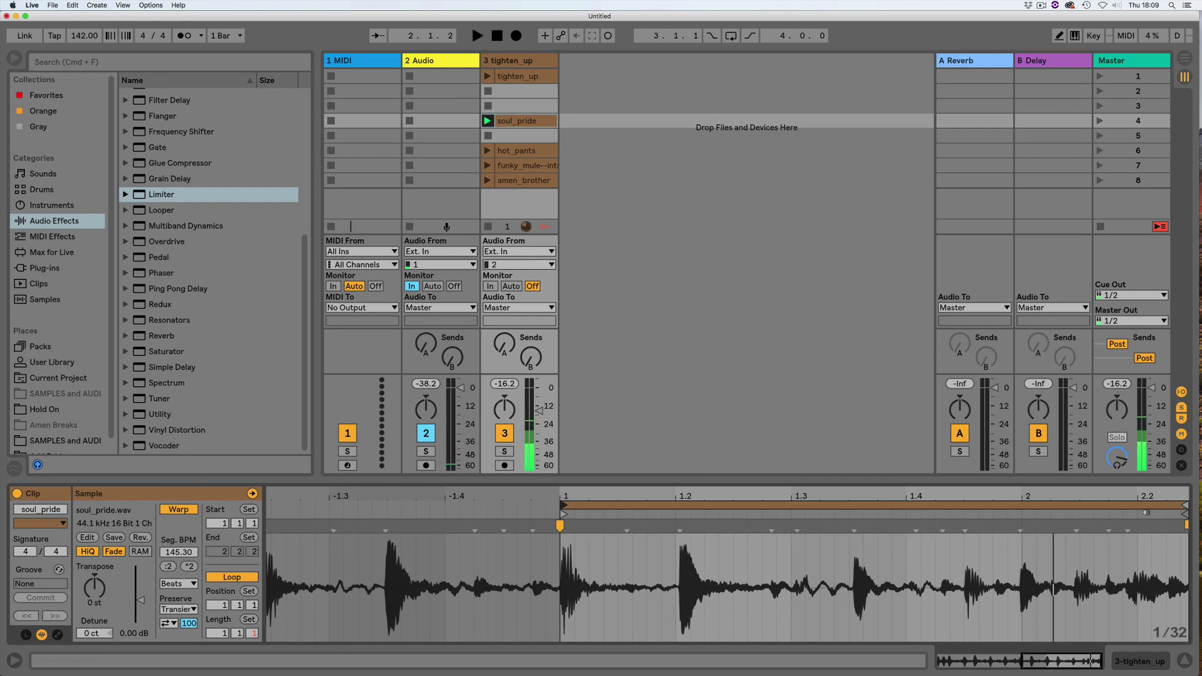
# Step: Pull the soul_pride loop end back to the attack of the hit just before 2.1.1 and audition the shortened loop
pyautogui.moveTo(1182, 506); pyautogui.dragTo(1020, 563)
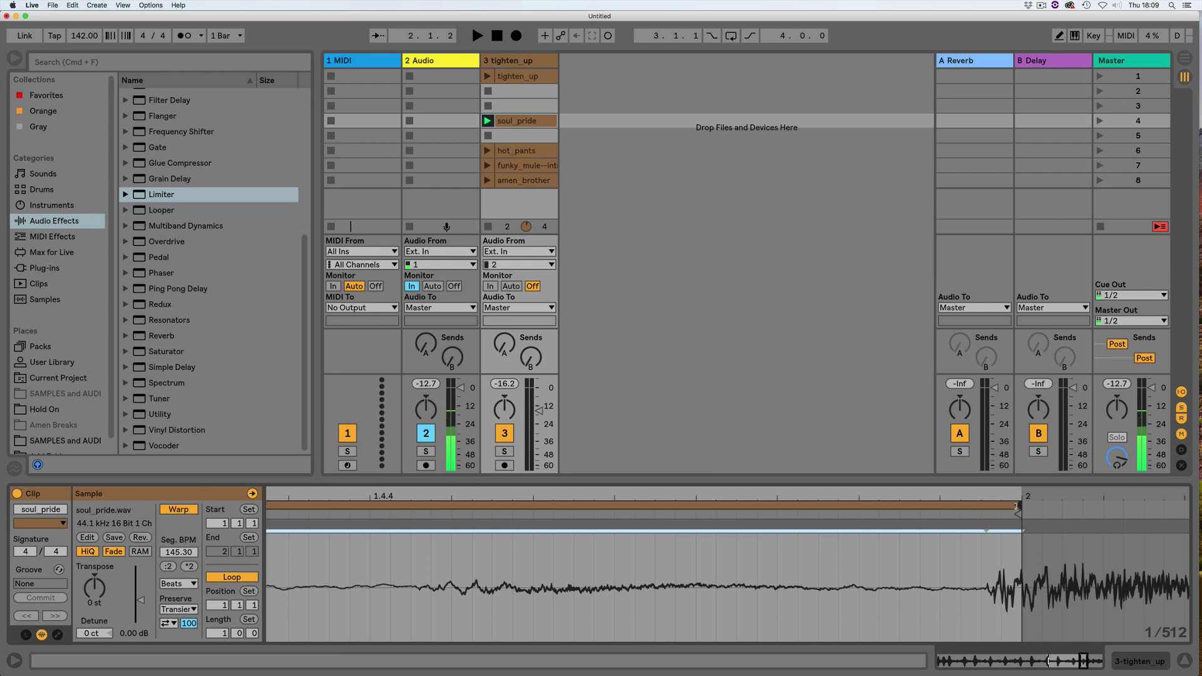
pyautogui.moveTo(1016, 505); pyautogui.dragTo(984, 510)
pyautogui.doubleClick(985, 495)
pyautogui.press('space')
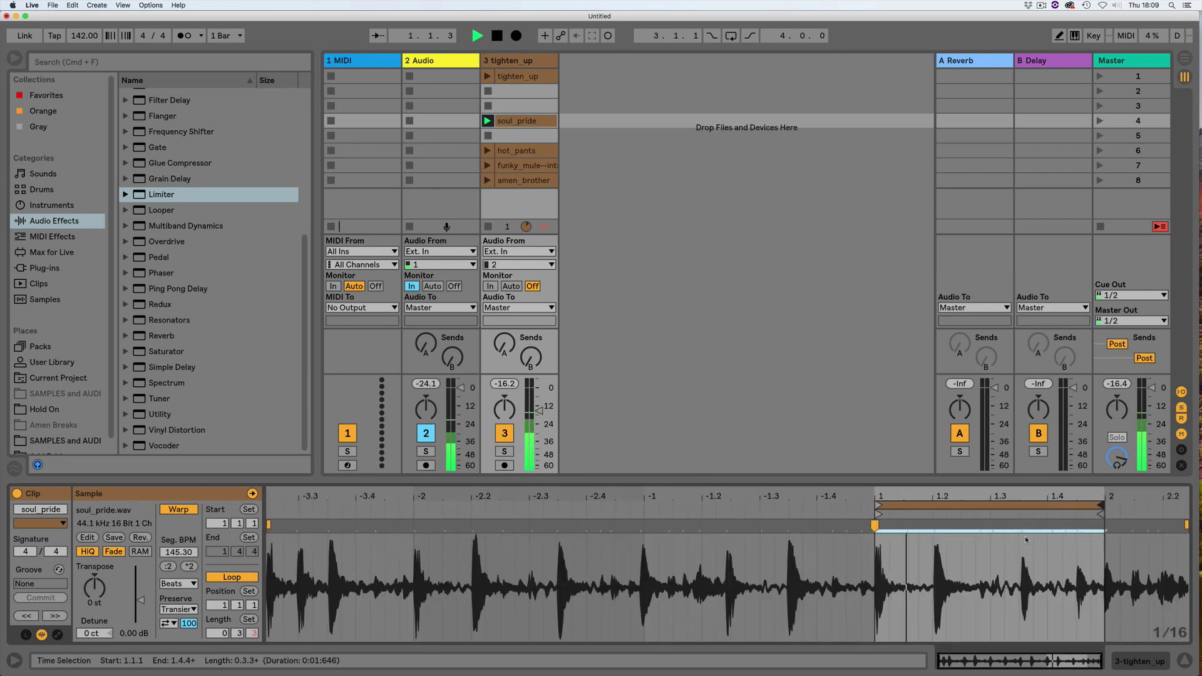
# Step: Crop the soul_pride sample to a loop with length 1.0.0 and place the clip in scene 5
pyautogui.rightClick(996, 549)
pyautogui.click(851, 289)
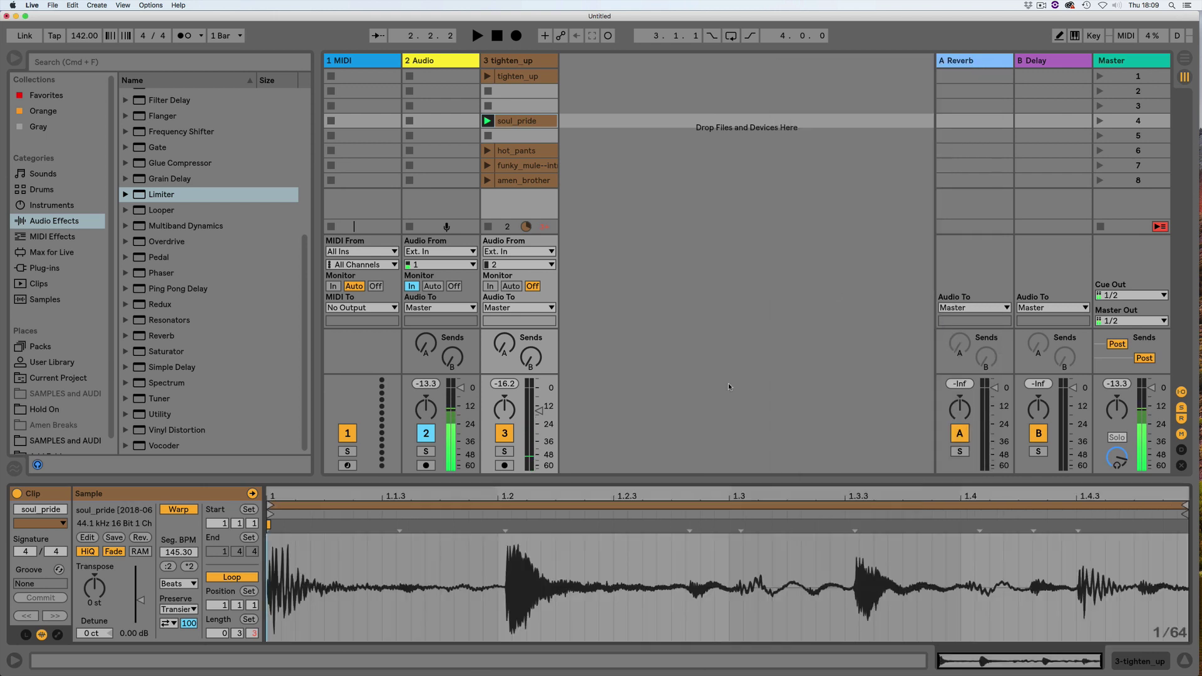
pyautogui.click(248, 619)
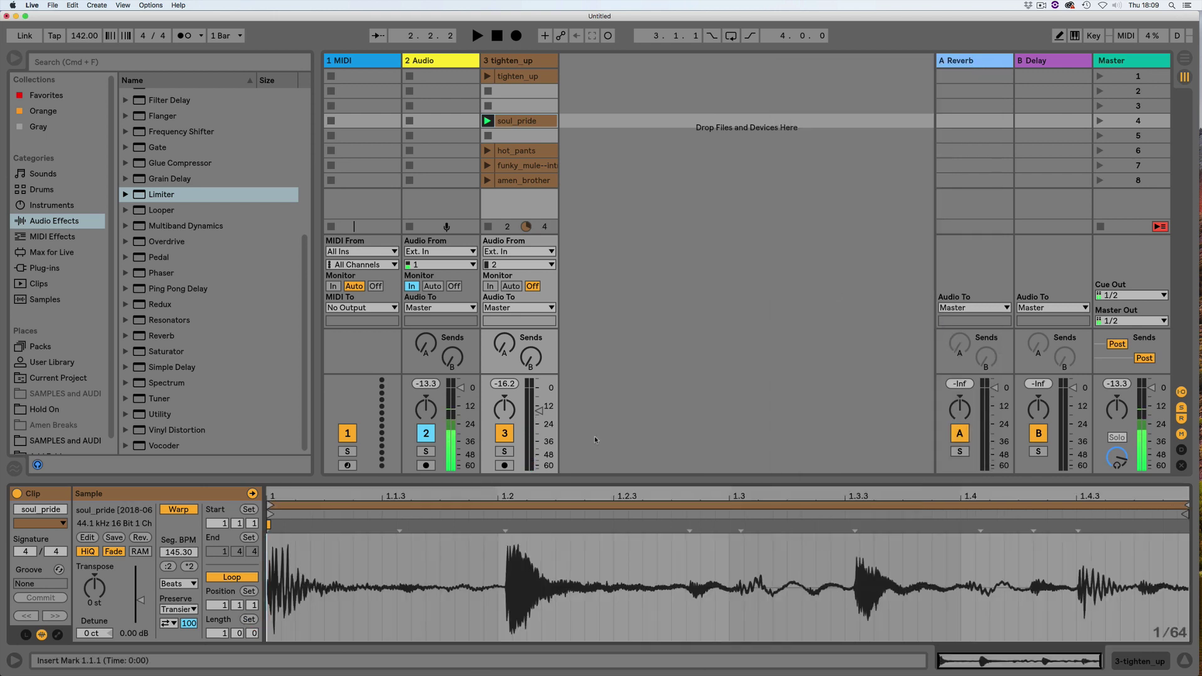
pyautogui.click(487, 121)
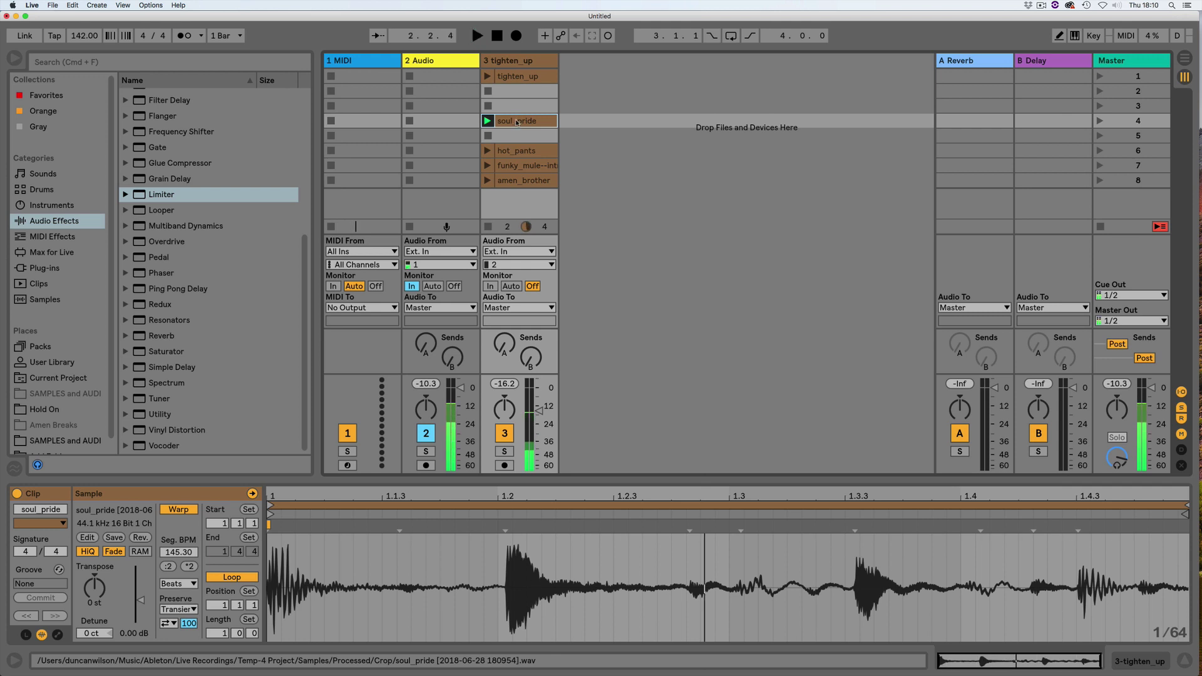
pyautogui.moveTo(516, 125); pyautogui.dragTo(517, 136)
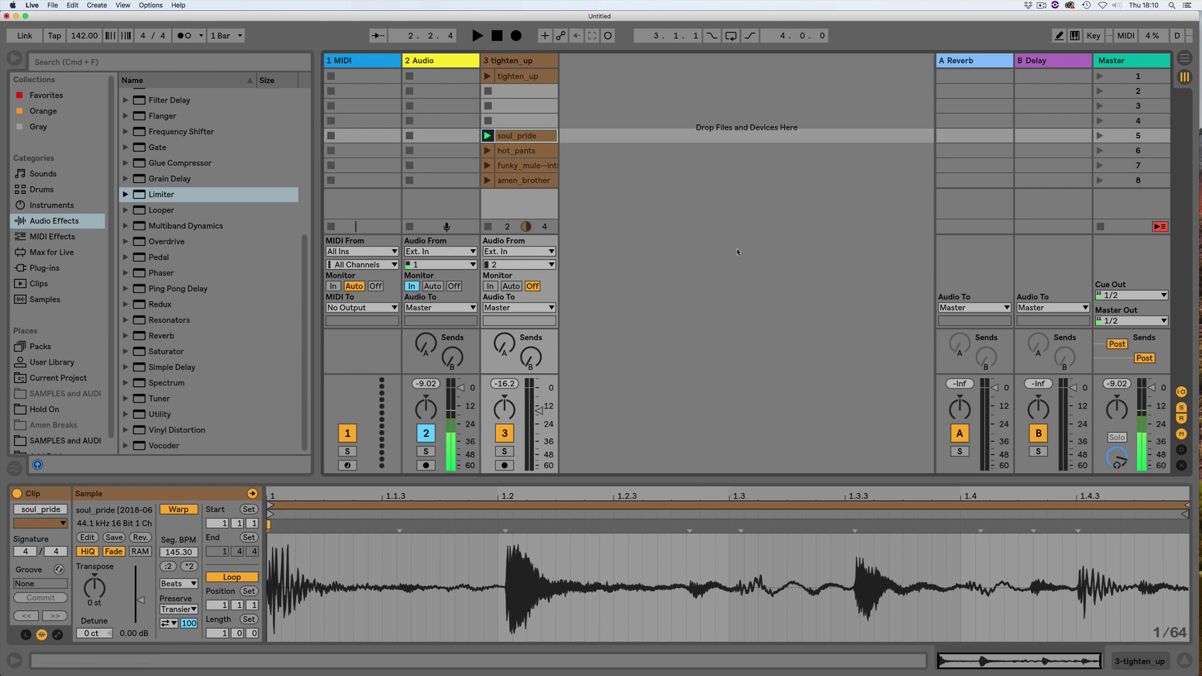
# Step: Move the tighten_up clip to scene 3 and audition it from its start
pyautogui.moveTo(531, 76); pyautogui.dragTo(488, 108)
pyautogui.click(487, 106)
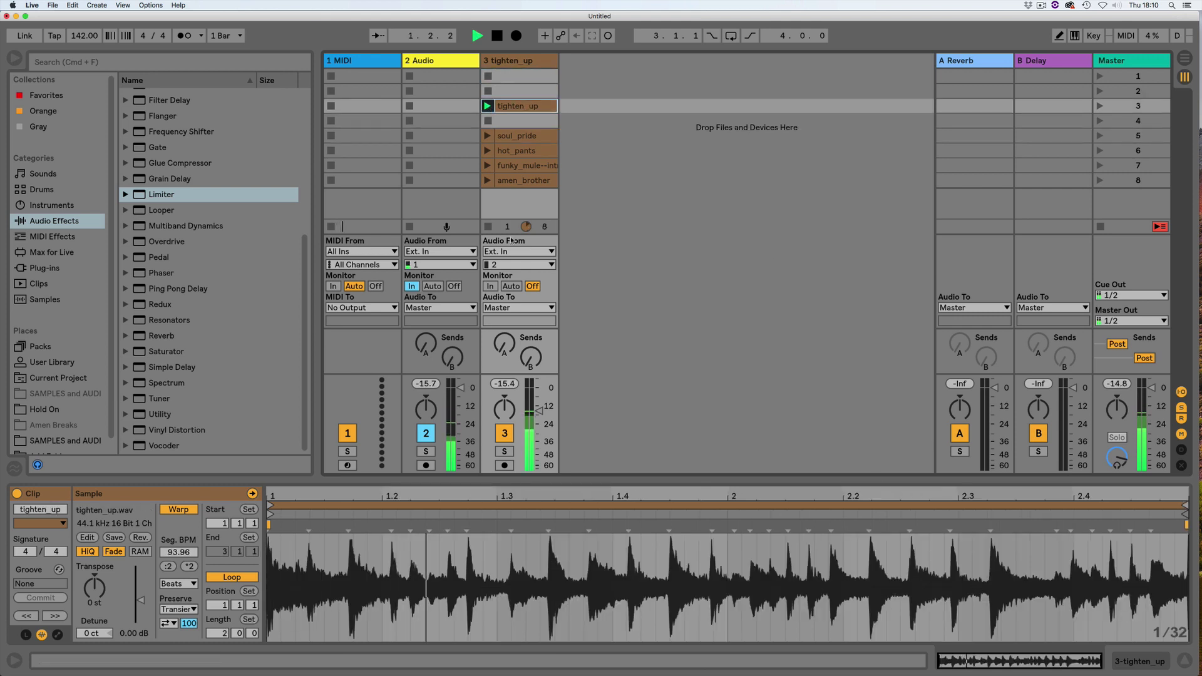
pyautogui.press('space')
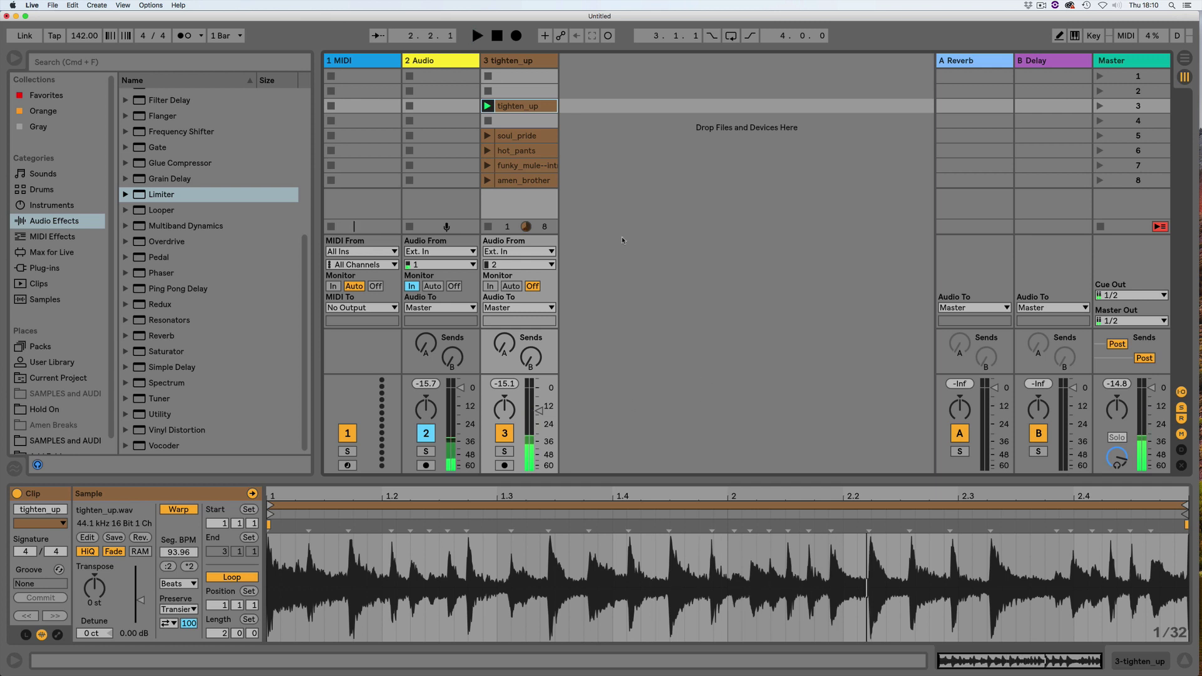
pyautogui.click(488, 106)
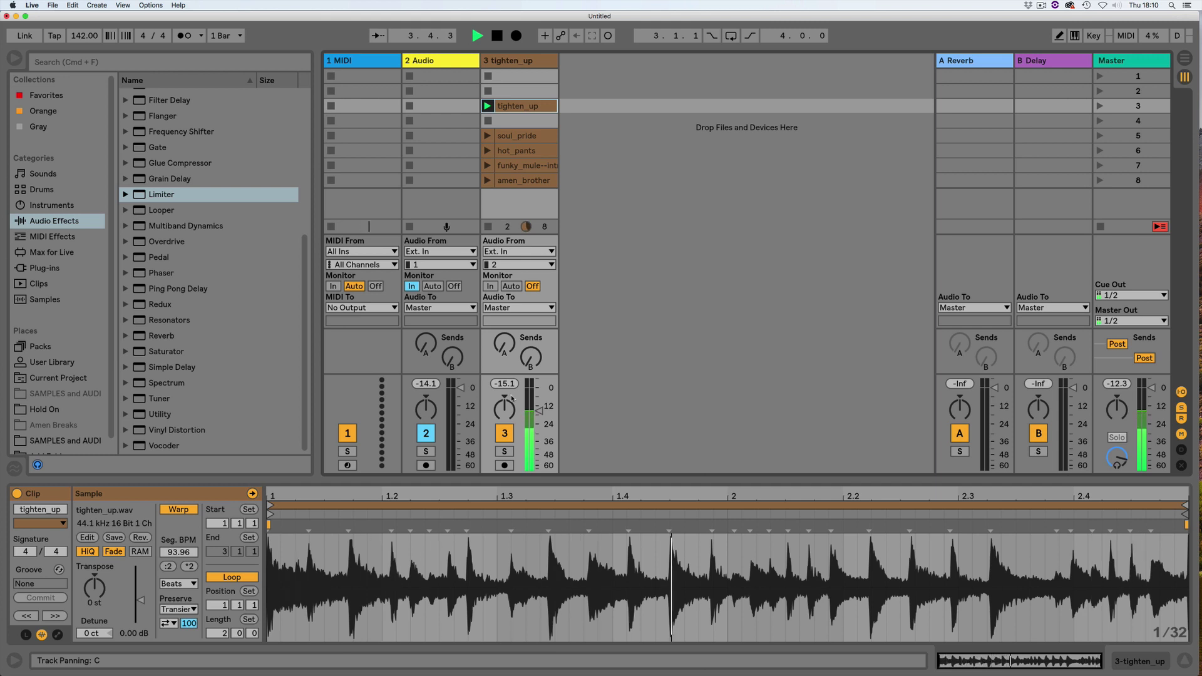
pyautogui.press('space')
pyautogui.press('space')
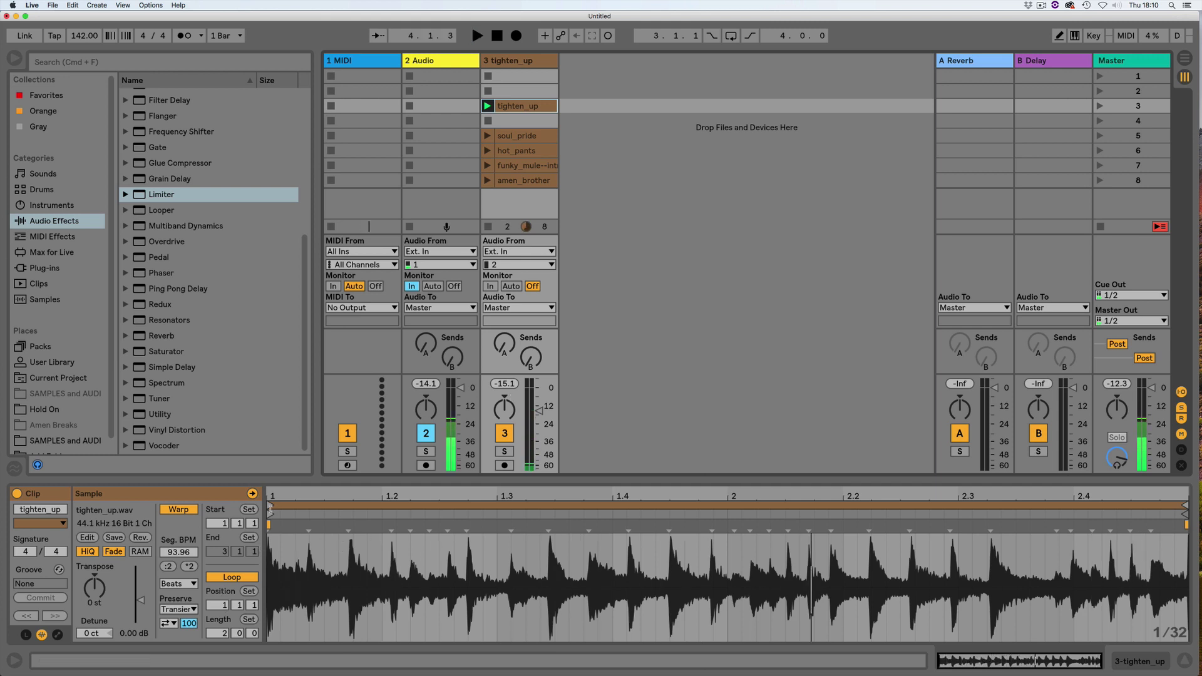
pyautogui.press('space')
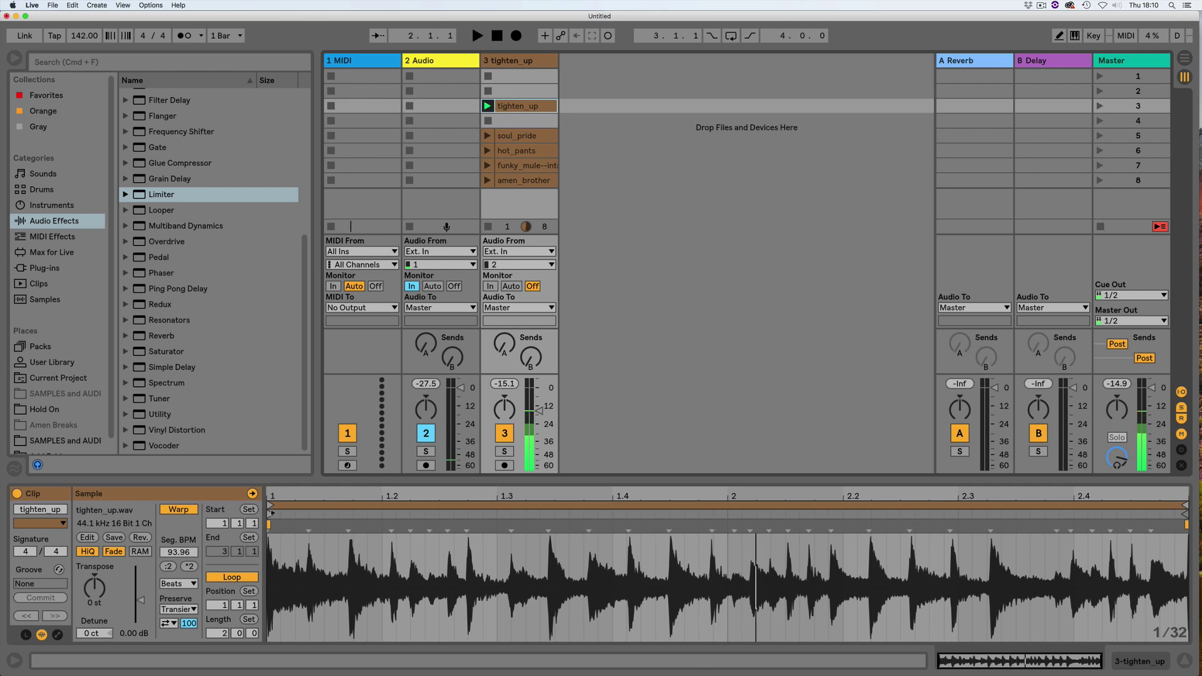
# Step: Try the tighten_up loop with its start moved to 1.2.4
pyautogui.moveTo(269, 505); pyautogui.dragTo(468, 504)
pyautogui.press('space')
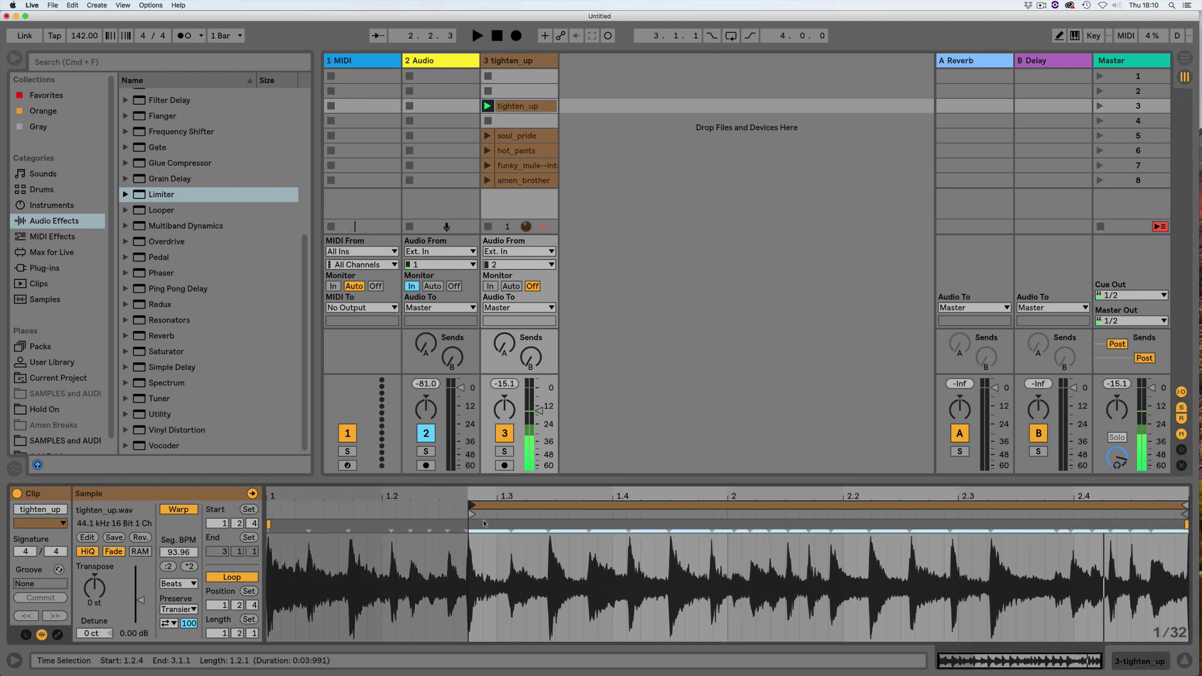
pyautogui.press('space')
# Step: Try the tighten_up loop with its start moved to 2.2.2, playing it several times
pyautogui.moveTo(470, 504)
pyautogui.mouseDown()
pyautogui.moveTo(942, 517)
pyautogui.moveTo(869, 513)
pyautogui.mouseUp()
pyautogui.press('space')
pyautogui.press('space')
pyautogui.press('space')
pyautogui.press('space')
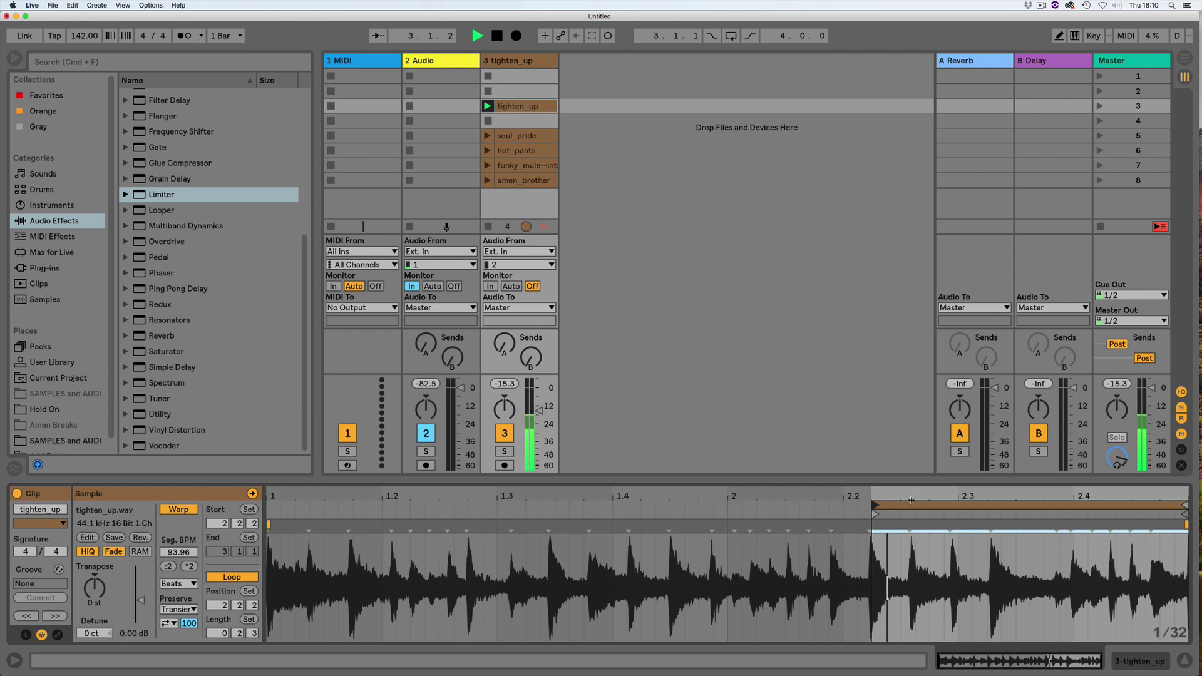
pyautogui.press('space')
# Step: Try the tighten_up loop with its start moved back to 1.3.4
pyautogui.moveTo(840, 508); pyautogui.dragTo(584, 512)
pyautogui.press('space')
pyautogui.press('space')
pyautogui.press('space')
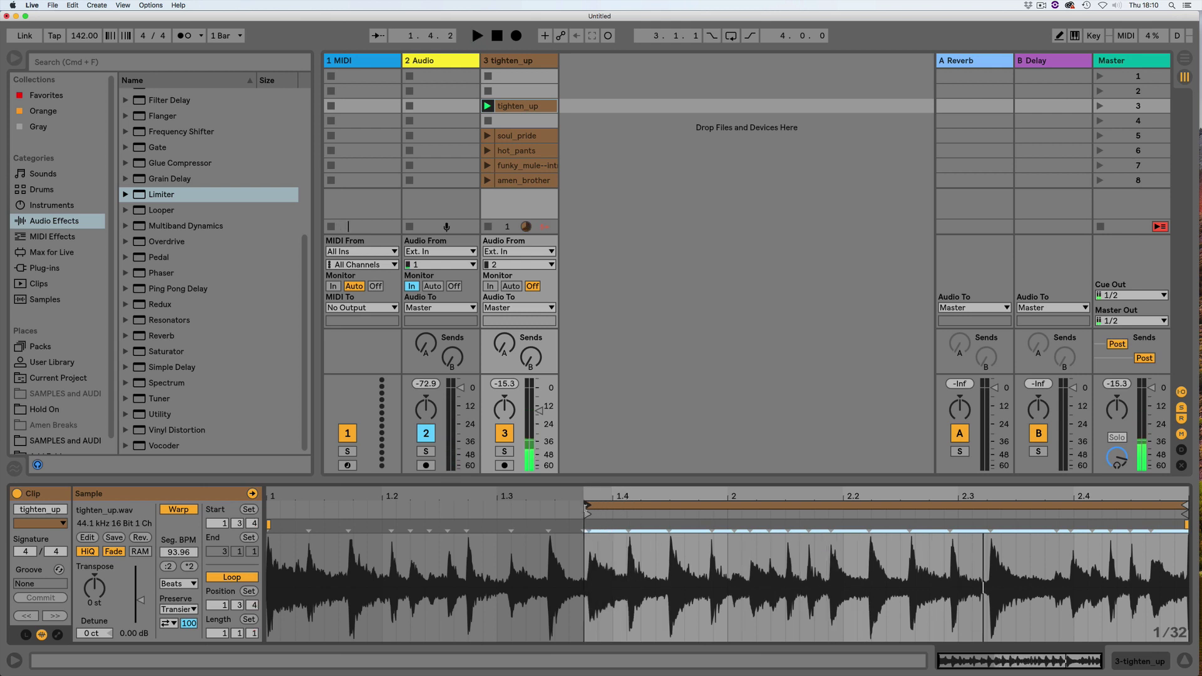
# Step: Turn off warping for the tighten_up clip and play the unwarped sample
pyautogui.click(178, 509)
pyautogui.press('space')
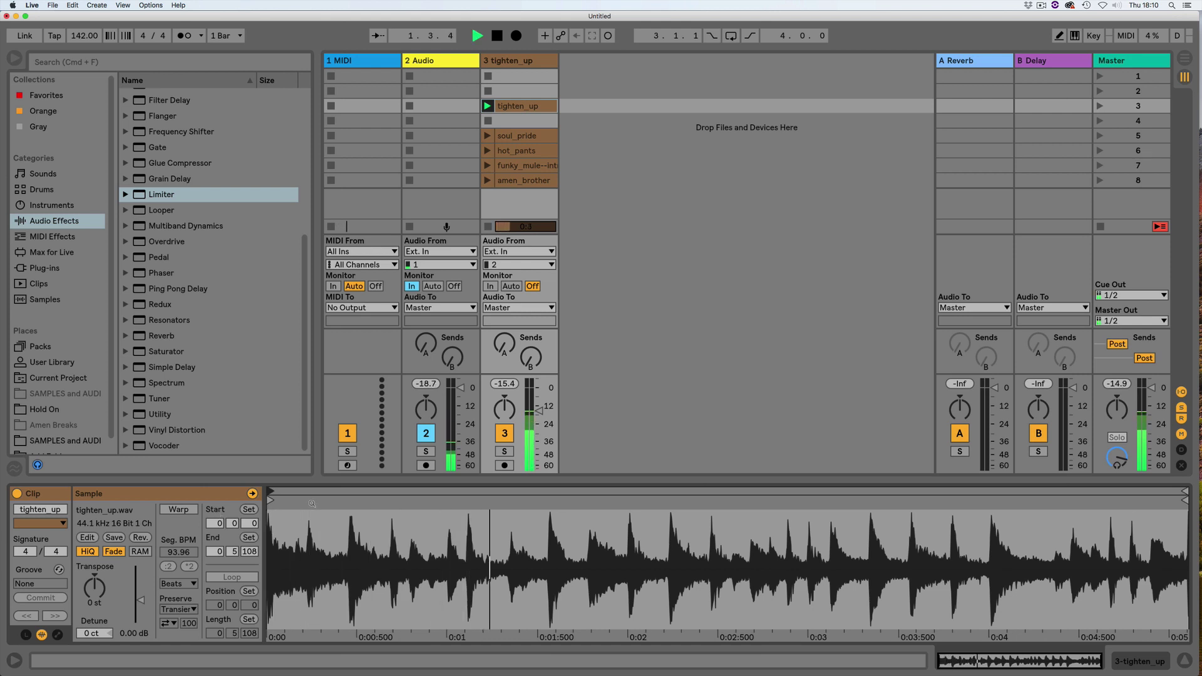
pyautogui.press('space')
# Step: Set the unwarped tighten_up clip's start to about 1.103 s and its end to about 3.442 s
pyautogui.moveTo(270, 499); pyautogui.dragTo(468, 500)
pyautogui.press('space')
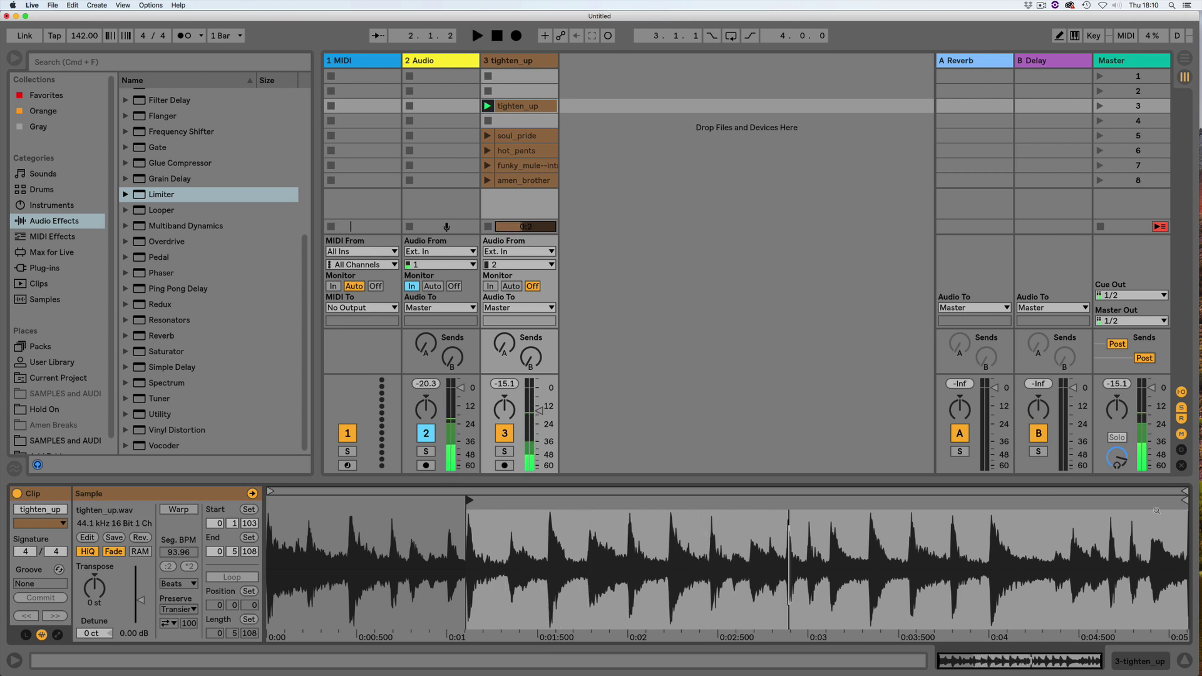
pyautogui.moveTo(1182, 500); pyautogui.dragTo(884, 500)
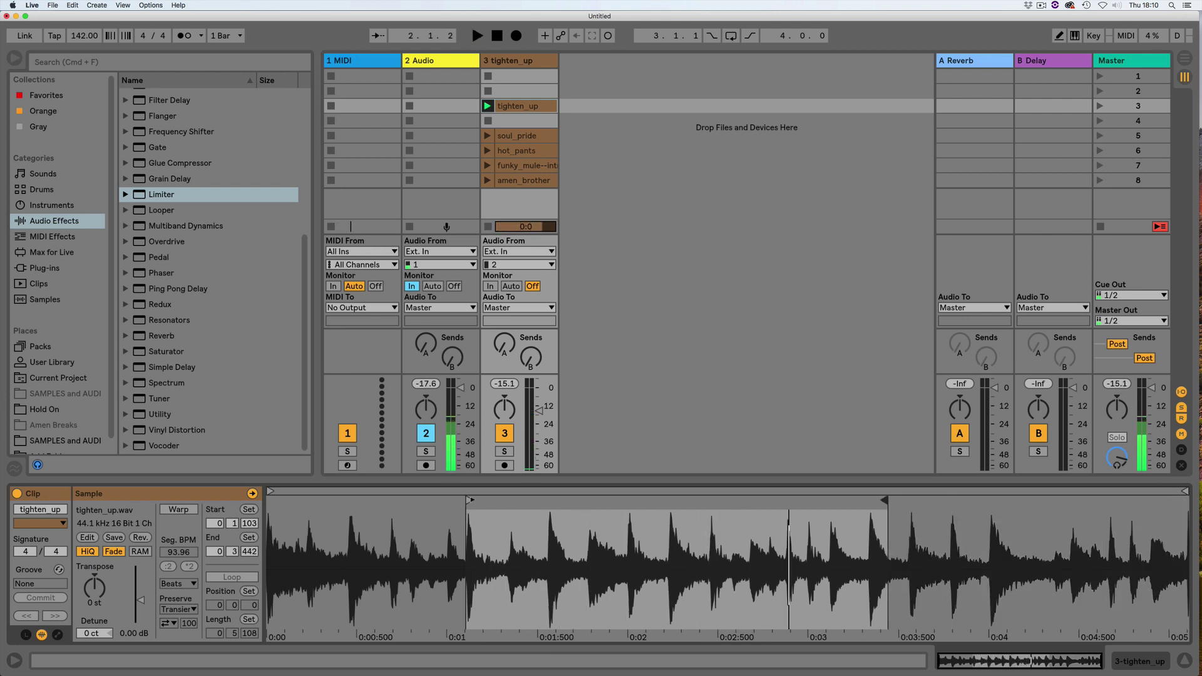
# Step: Warp the tighten_up clip at 142 BPM with 1.1.1 at its start marker, and audition it
pyautogui.rightClick(468, 499)
pyautogui.click(478, 524)
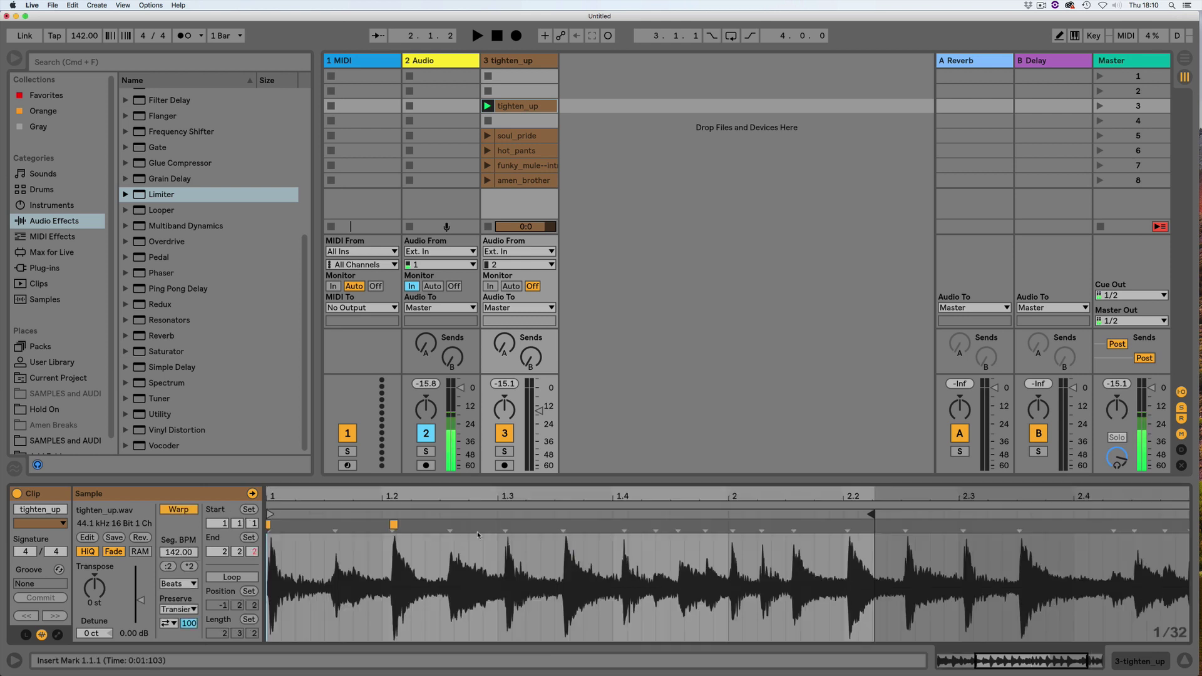
pyautogui.press('space')
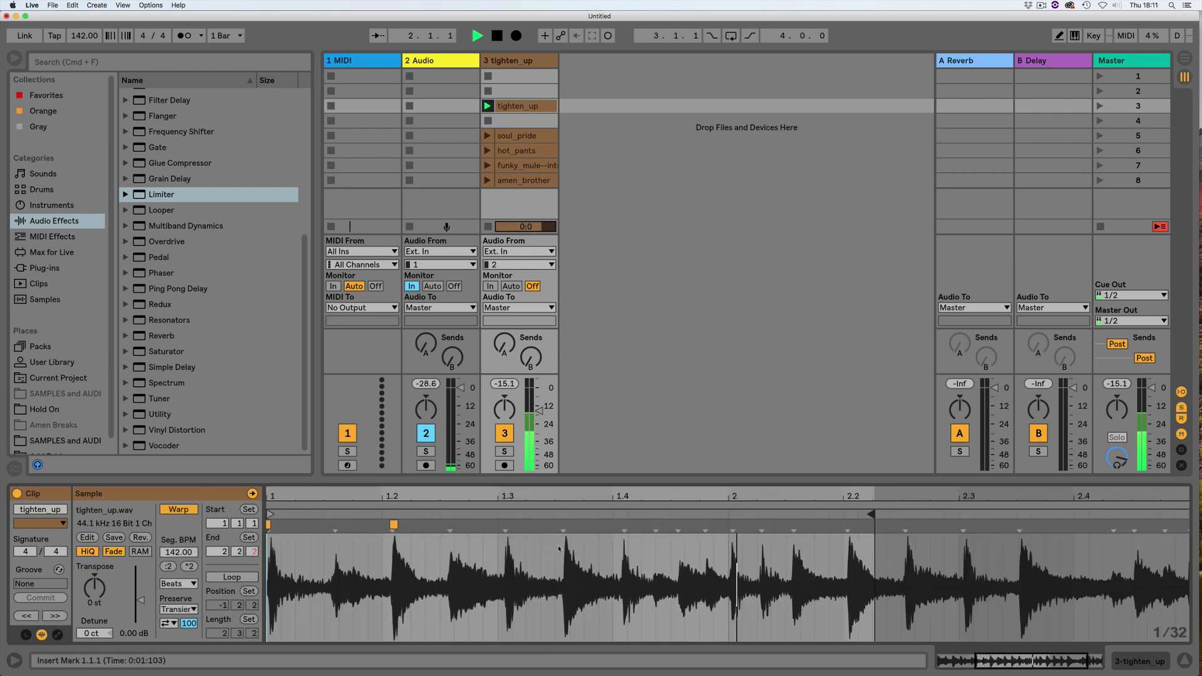
pyautogui.press('space')
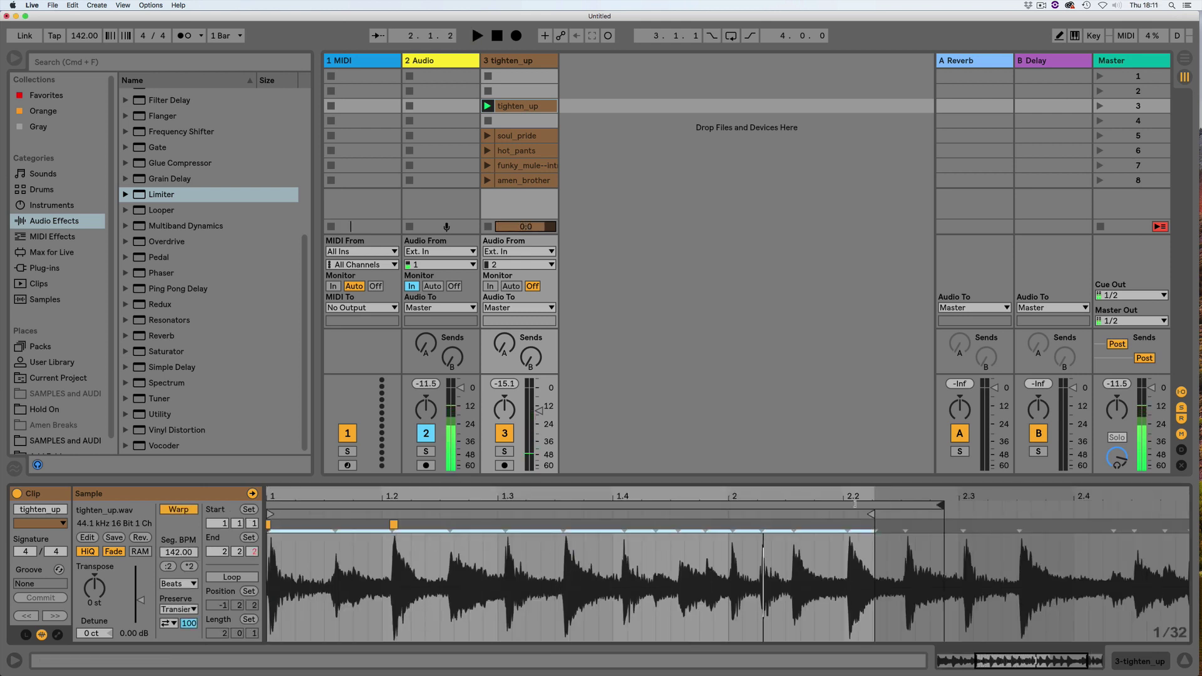
# Step: Move the tighten_up clip's loop end and end marker back to 2.1.1 and play the clip
pyautogui.moveTo(940, 504); pyautogui.dragTo(725, 505)
pyautogui.moveTo(871, 514); pyautogui.dragTo(727, 514)
pyautogui.press('space')
pyautogui.hscroll(-2, 313, 564)
pyautogui.press('space')
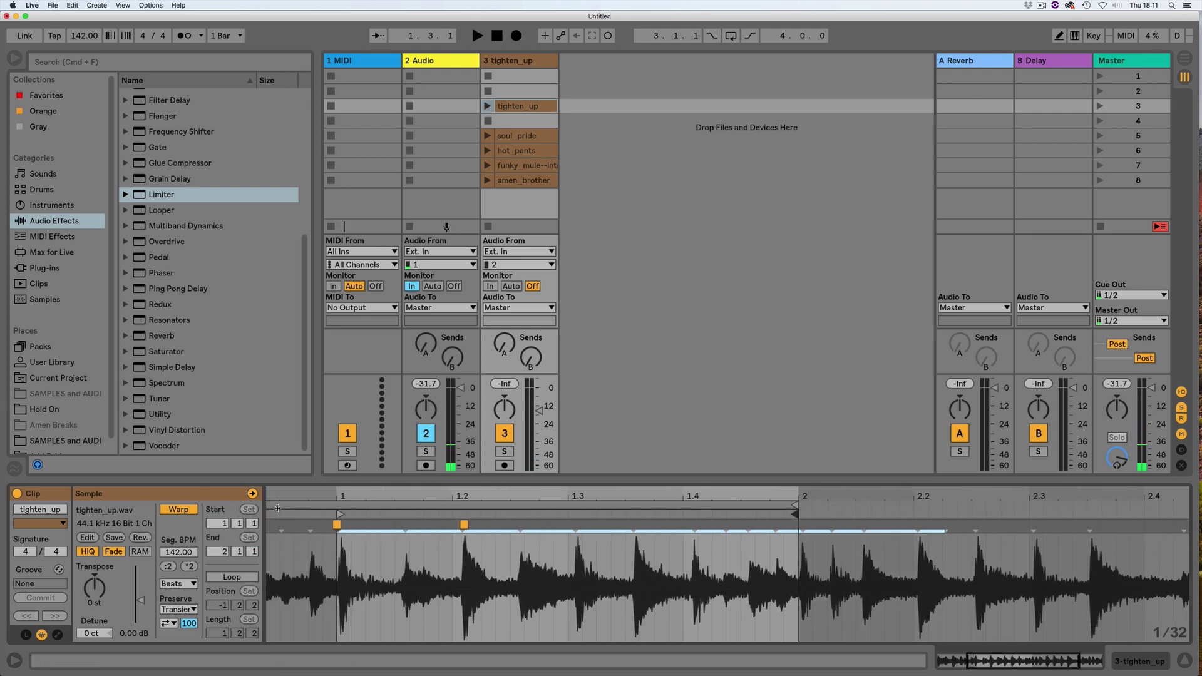
# Step: Set the tighten_up clip's loop from 1.1.1 to 2.1.1, turn looping on and audition it
pyautogui.moveTo(271, 506); pyautogui.dragTo(339, 505)
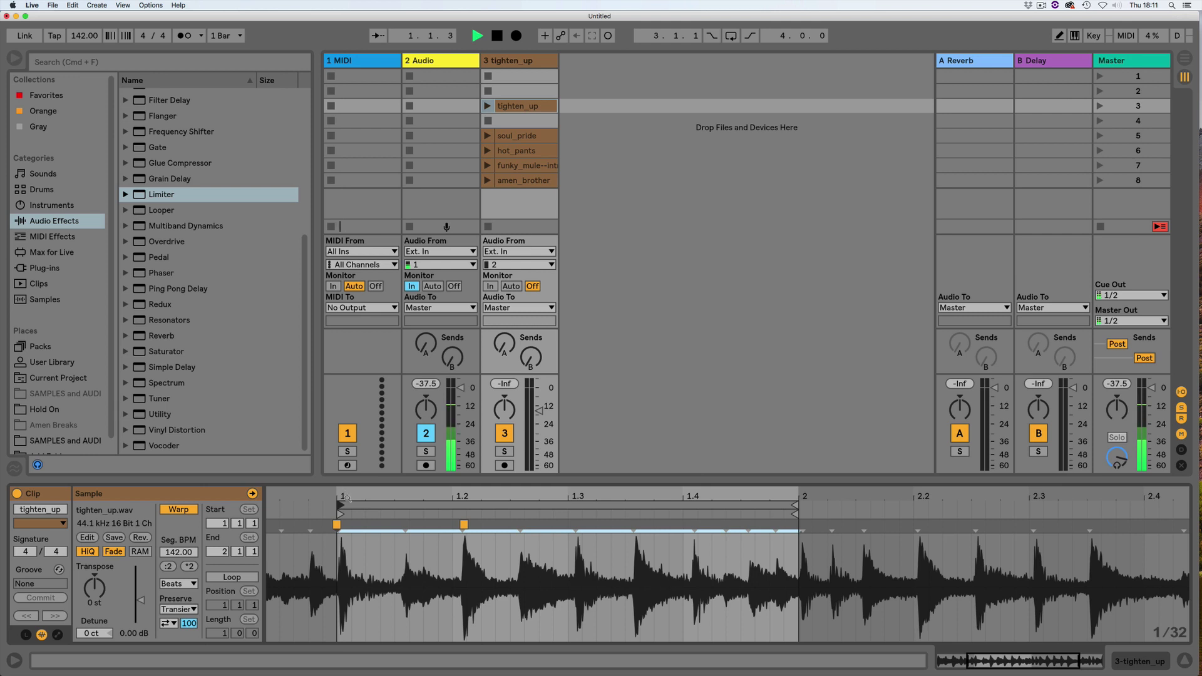
pyautogui.click(487, 106)
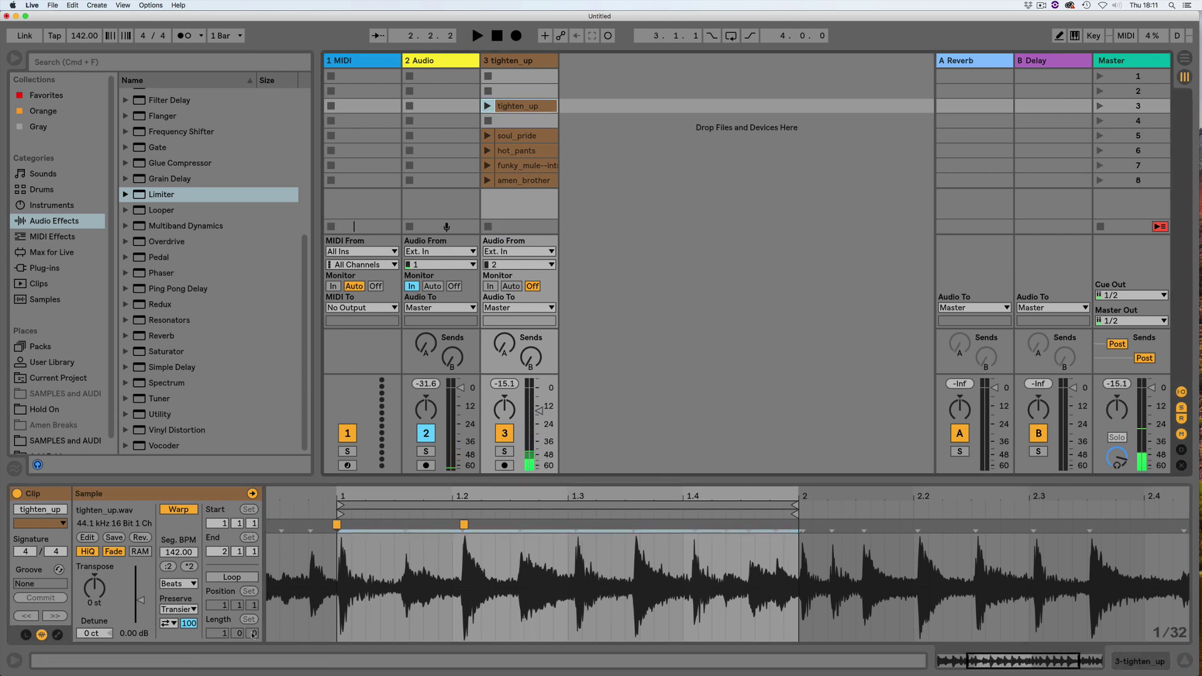
pyautogui.press('super+l')
pyautogui.click(487, 106)
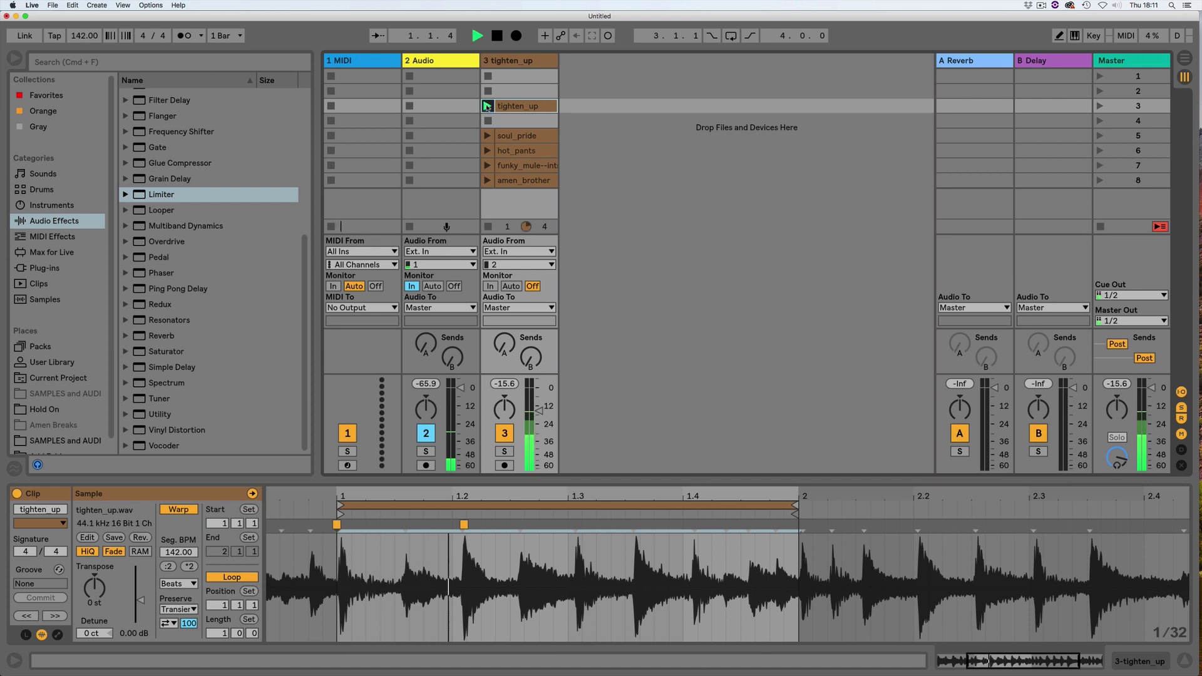
pyautogui.press('space')
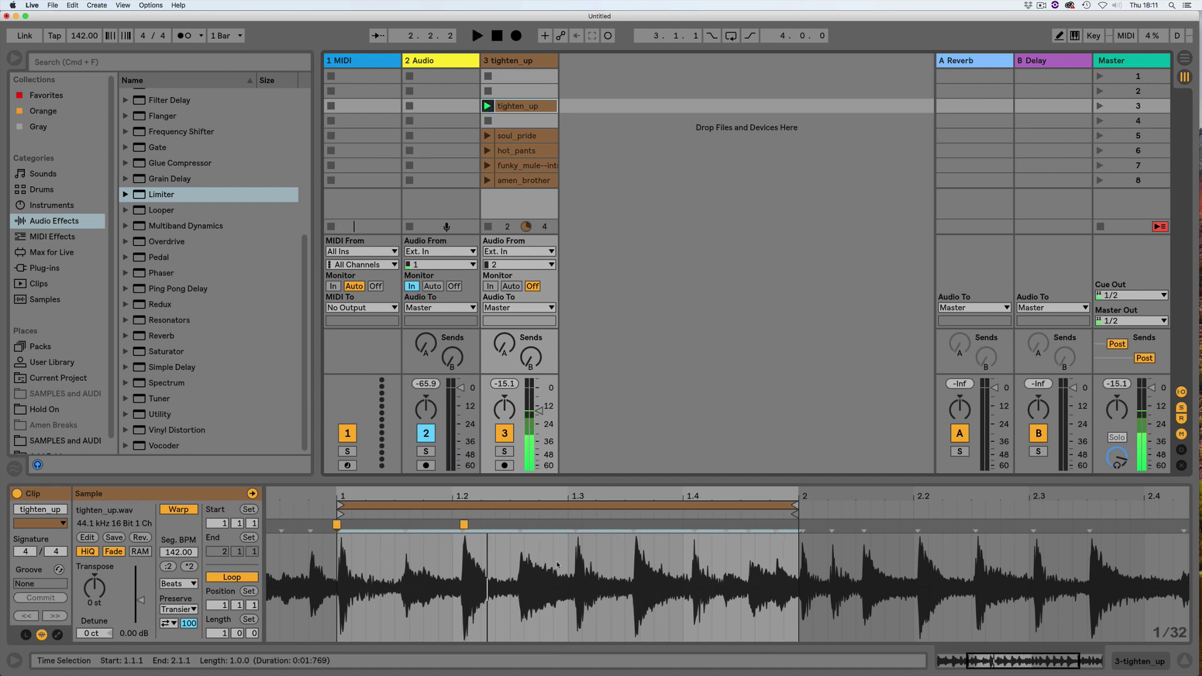
# Step: Crop the tighten_up sample to the one-bar loop and play the cropped clip
pyautogui.rightClick(562, 563)
pyautogui.click(590, 292)
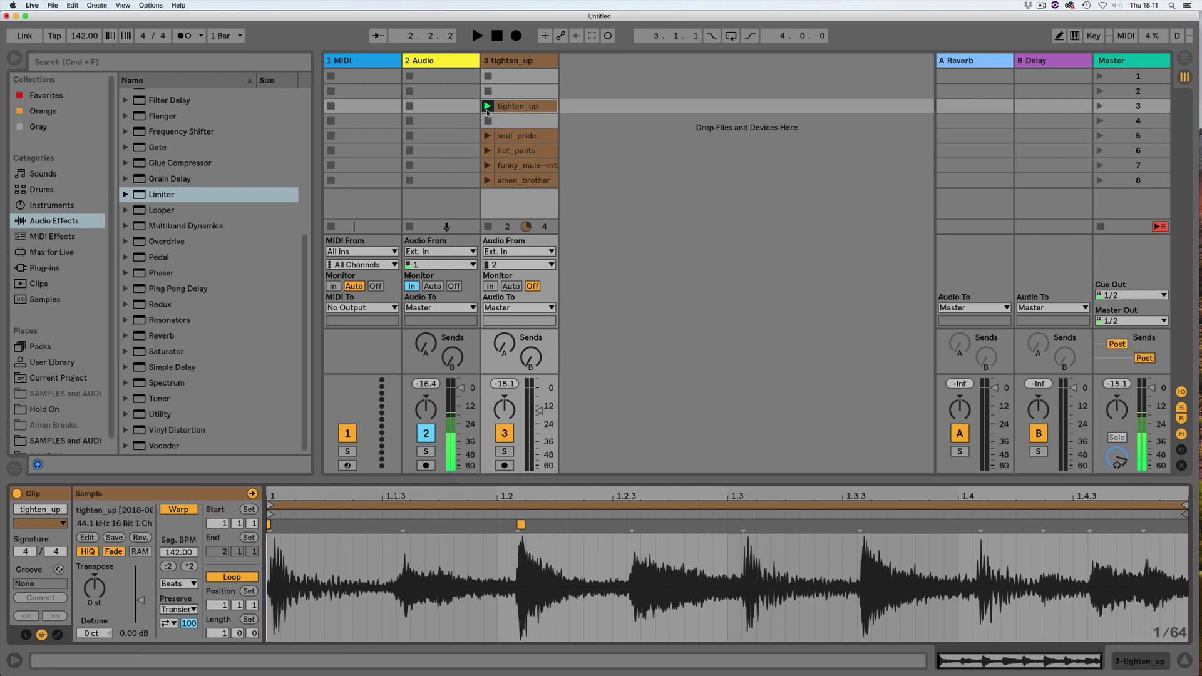
pyautogui.click(487, 106)
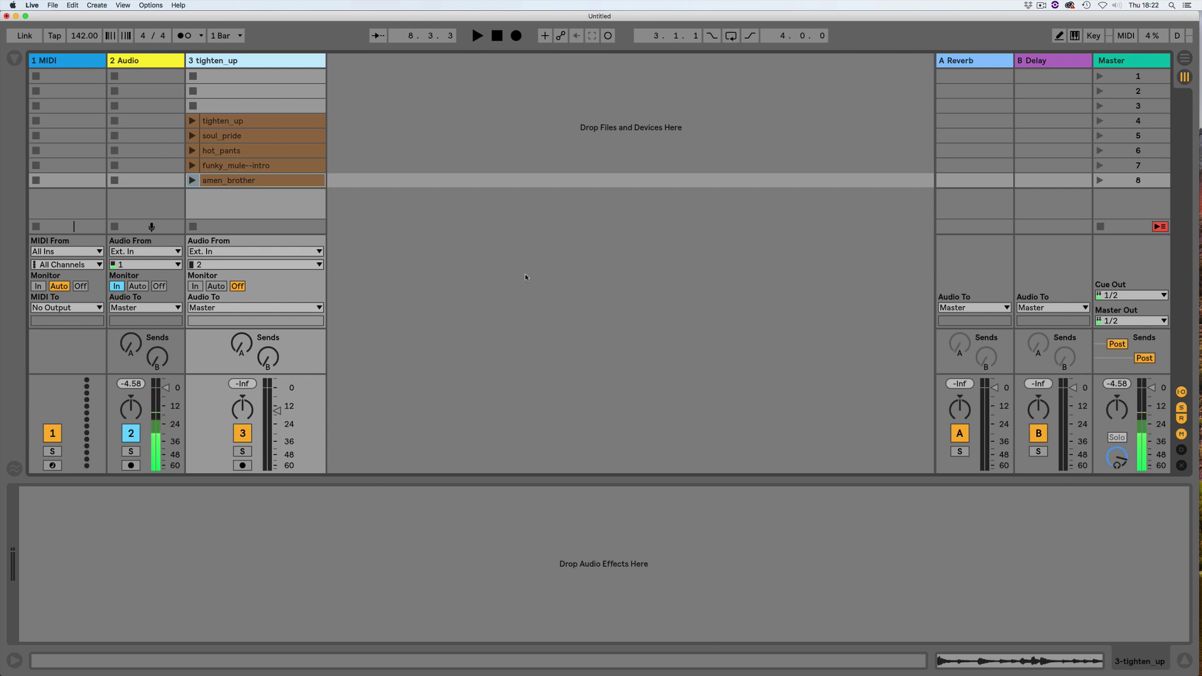
# Step: Add a Simpler instrument on a new MIDI track after the tighten_up track
pyautogui.click(15, 60)
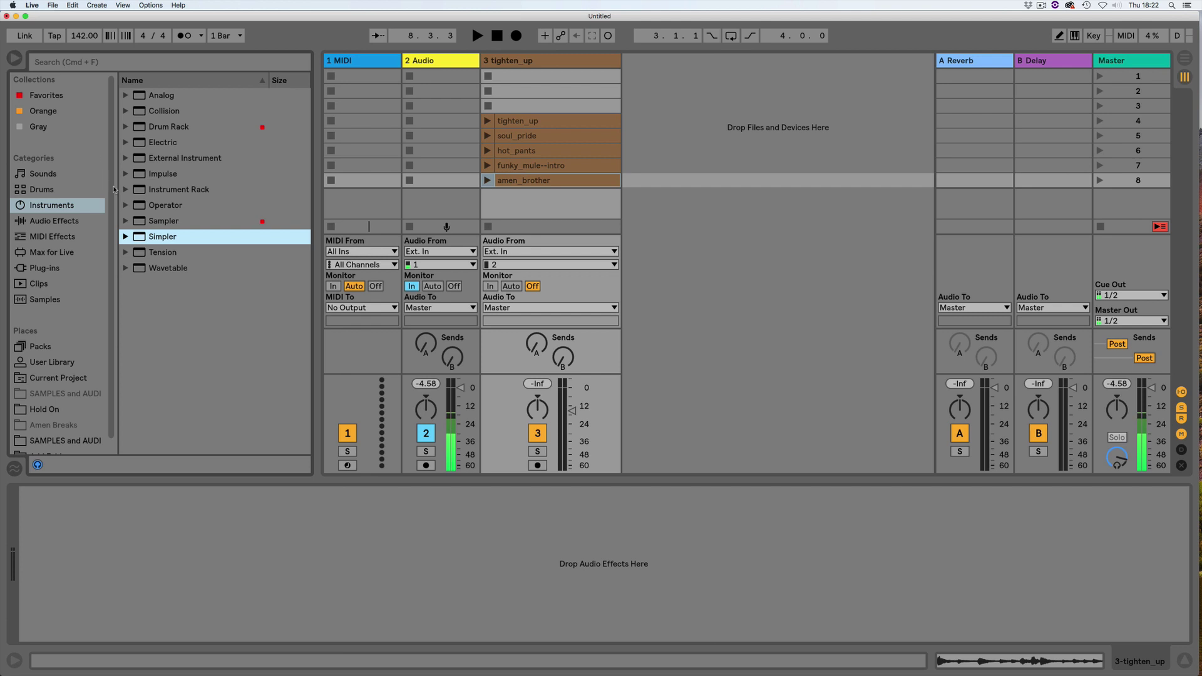
pyautogui.moveTo(143, 239); pyautogui.dragTo(703, 191)
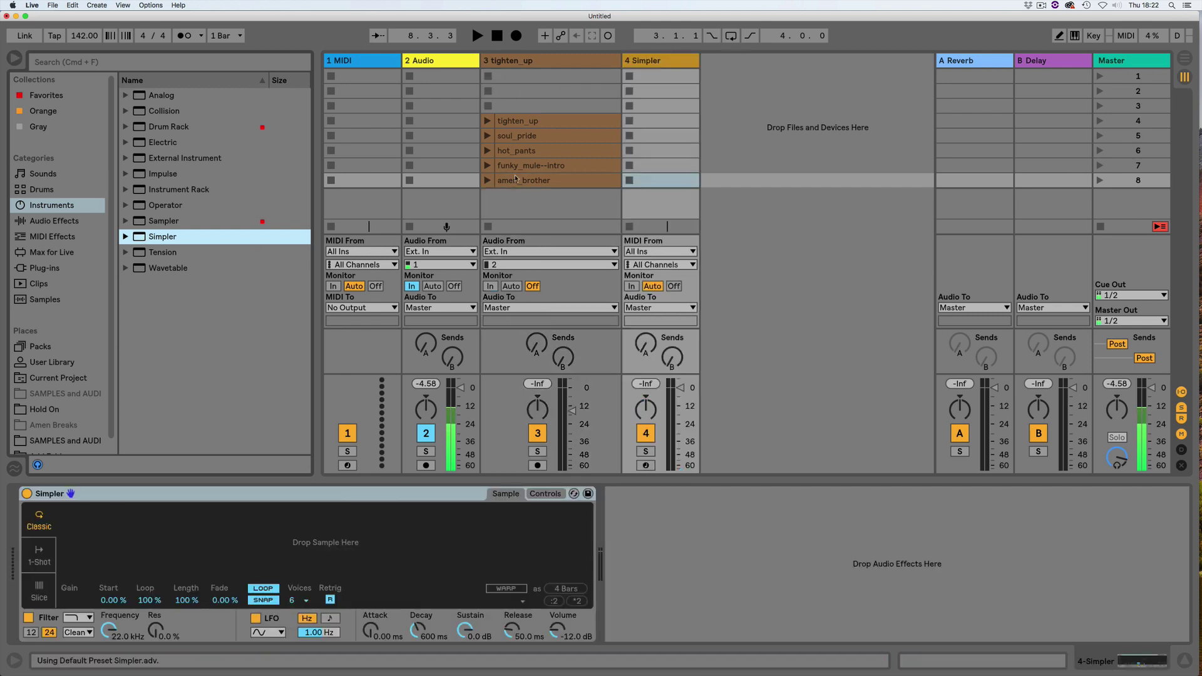
# Step: Slice the amen_brother clip to a new MIDI track, one slice per Transient, with the Built-in slicing preset
pyautogui.click(542, 181)
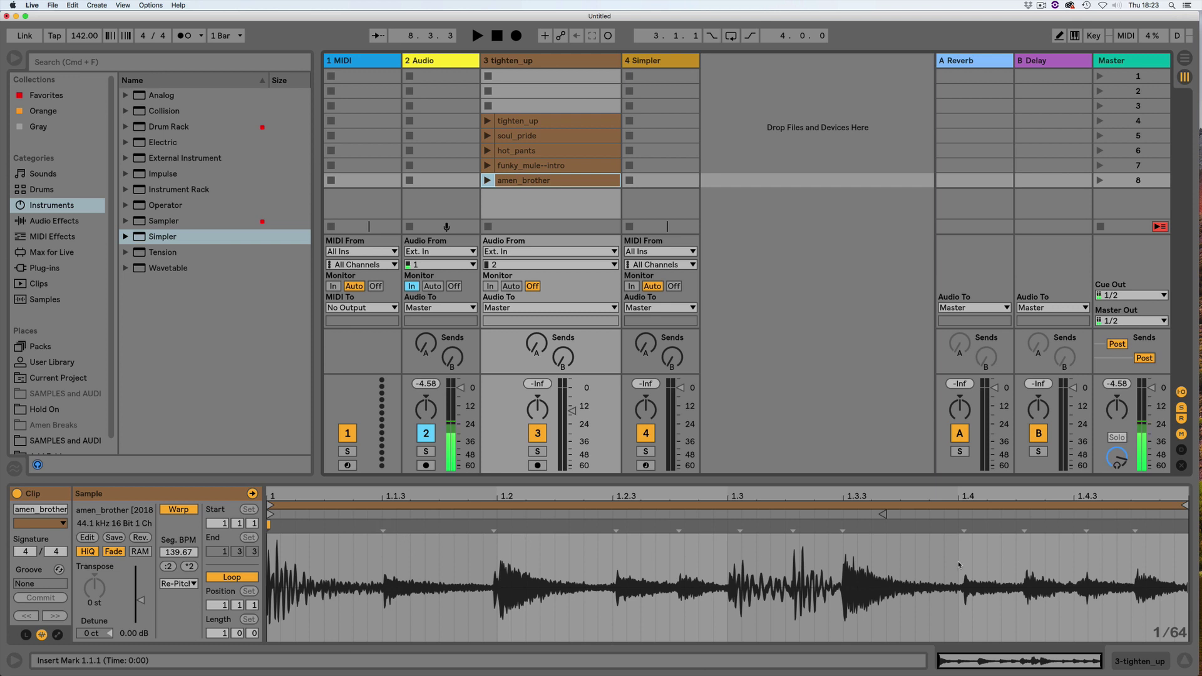
pyautogui.rightClick(547, 182)
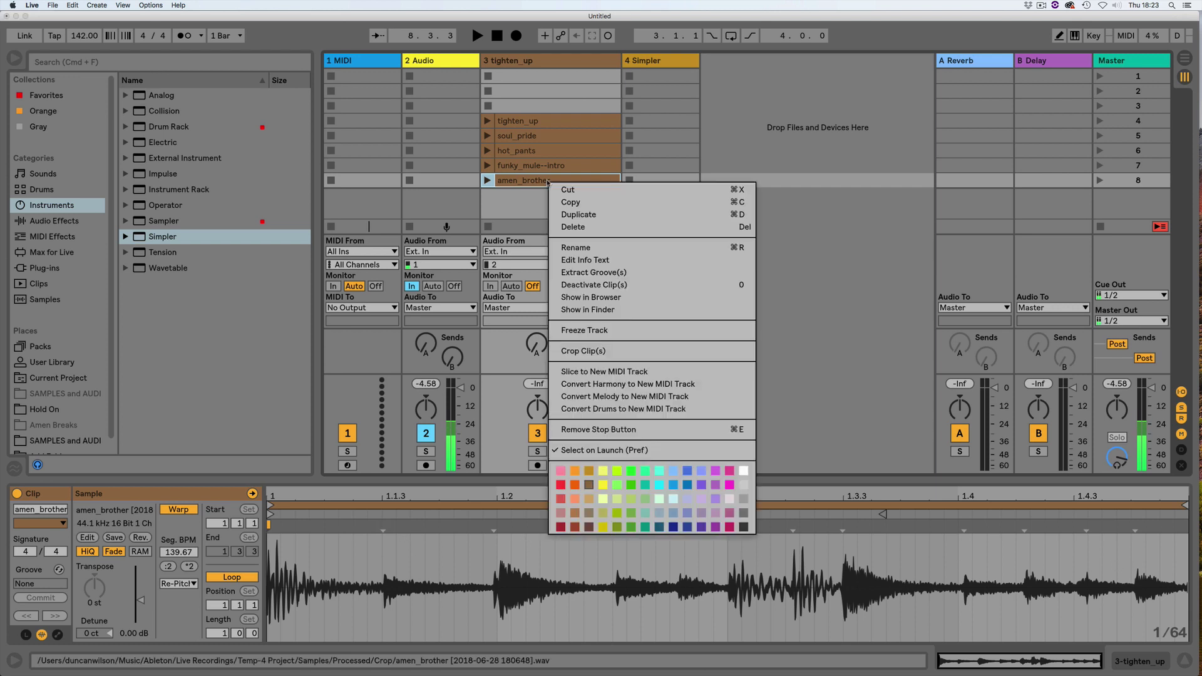
pyautogui.click(569, 372)
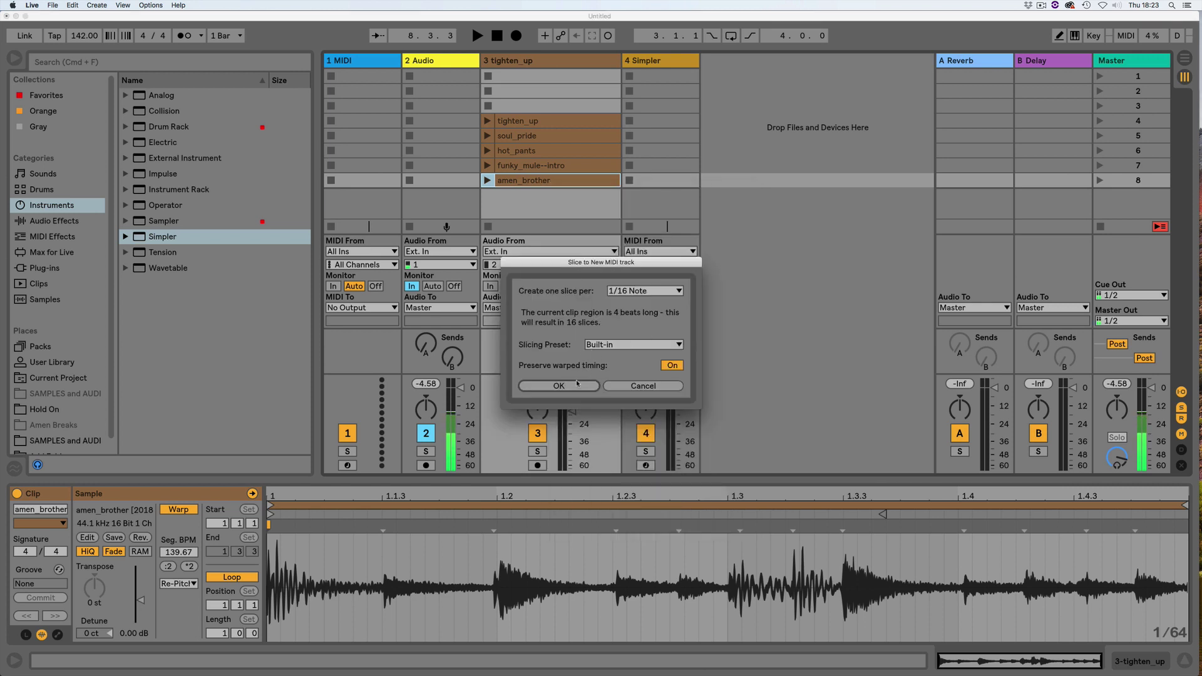
pyautogui.click(637, 291)
pyautogui.click(638, 297)
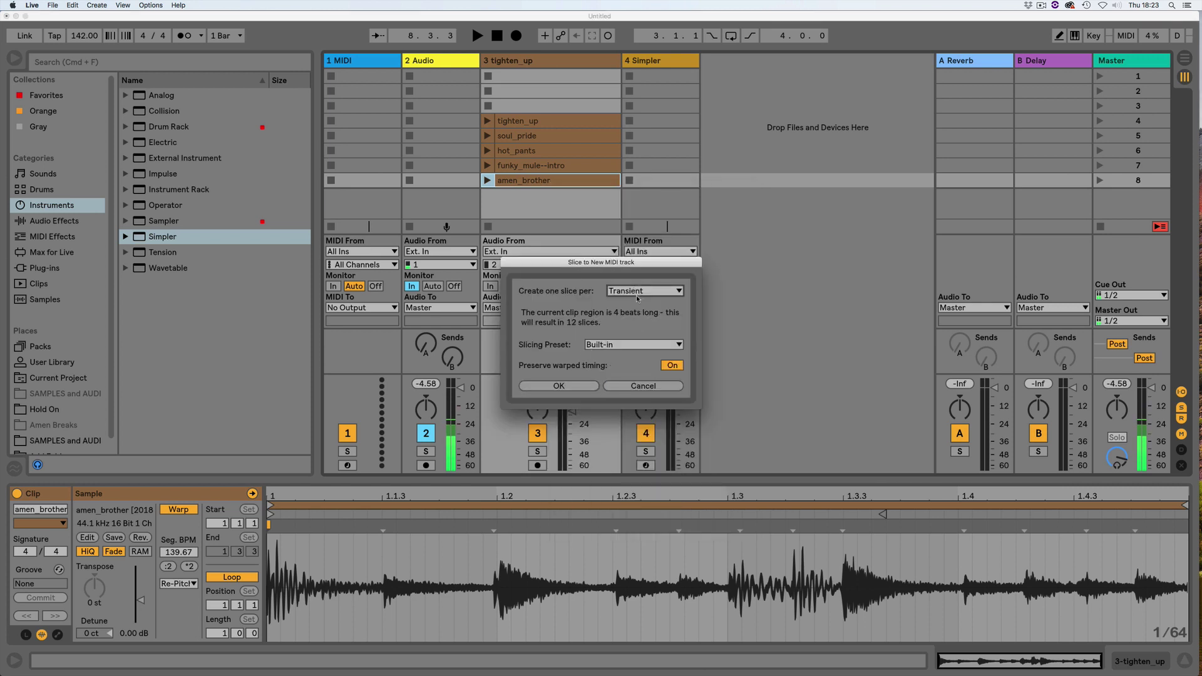
pyautogui.click(559, 387)
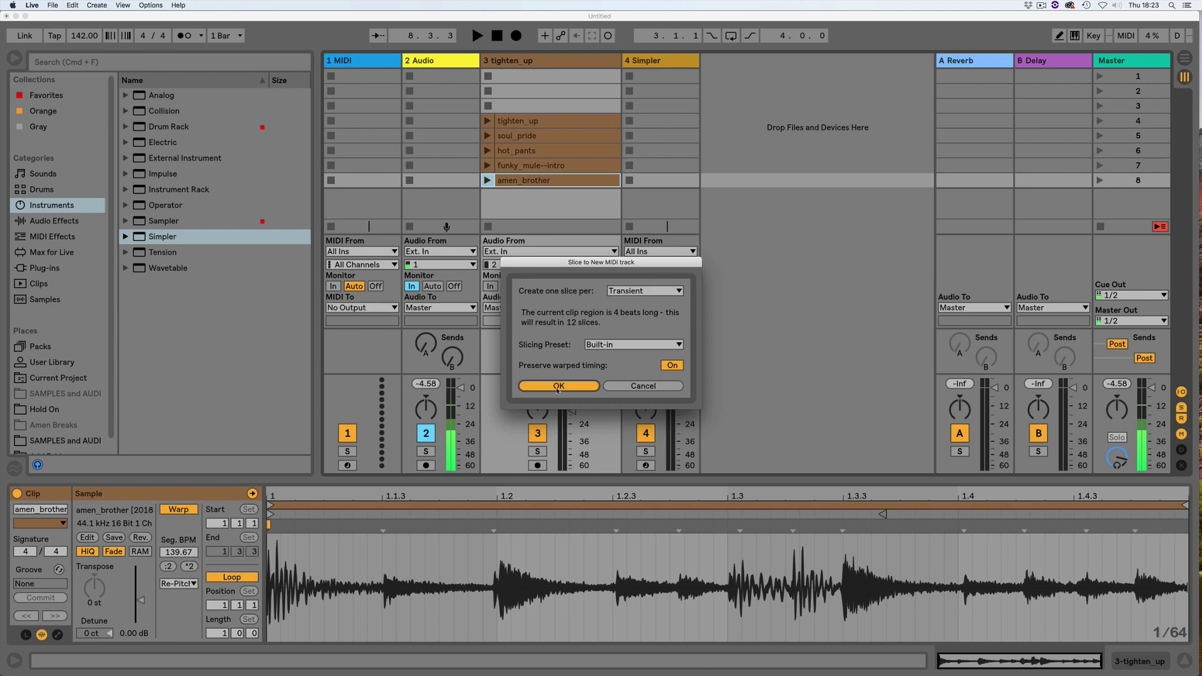
# Step: Quantize all slice notes in the amen_brother MIDI clip to the 1/16 grid
pyautogui.click(657, 183)
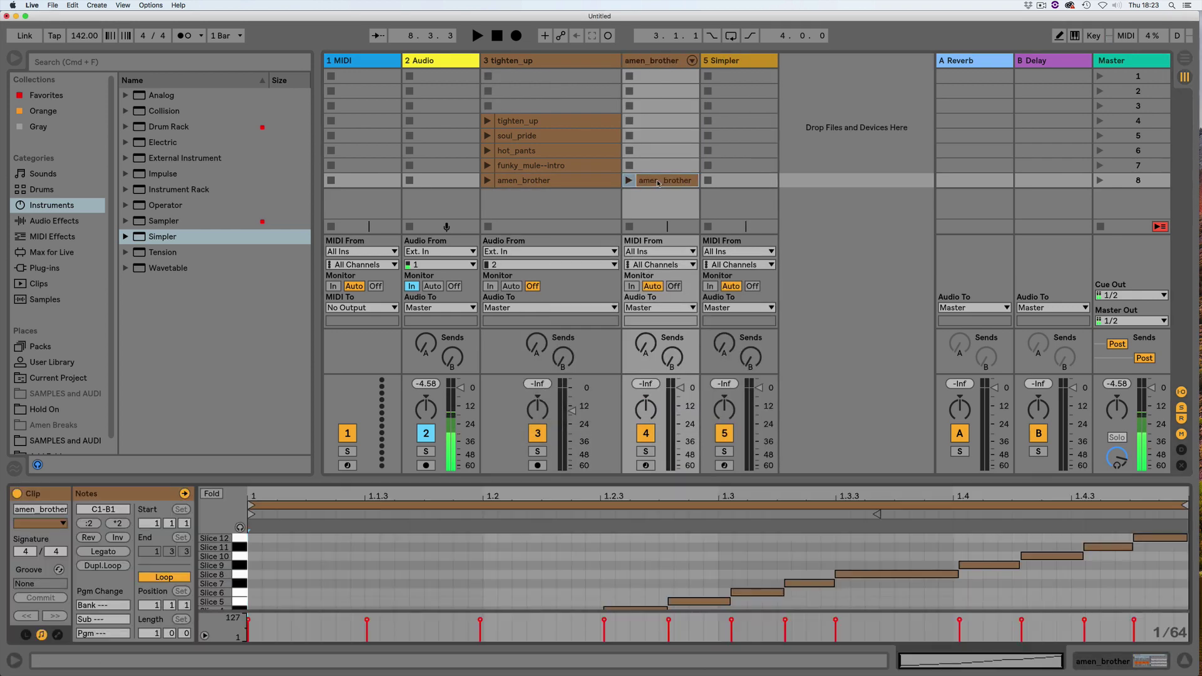
pyautogui.moveTo(351, 478); pyautogui.dragTo(350, 221)
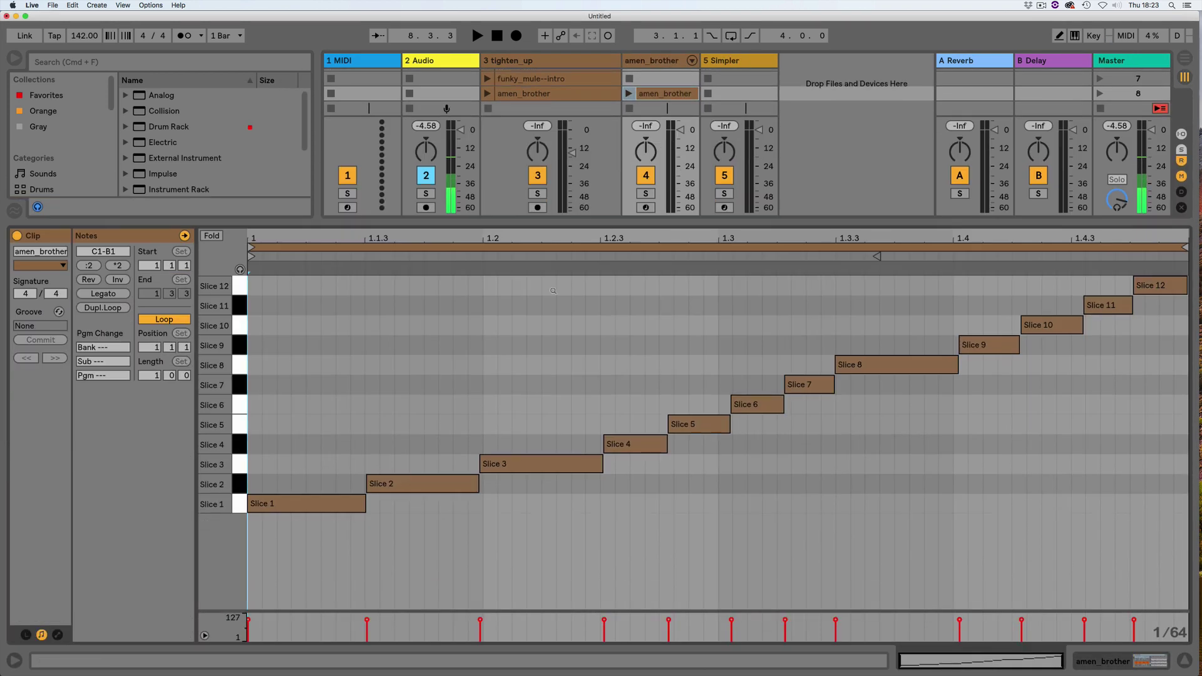
pyautogui.click(349, 398)
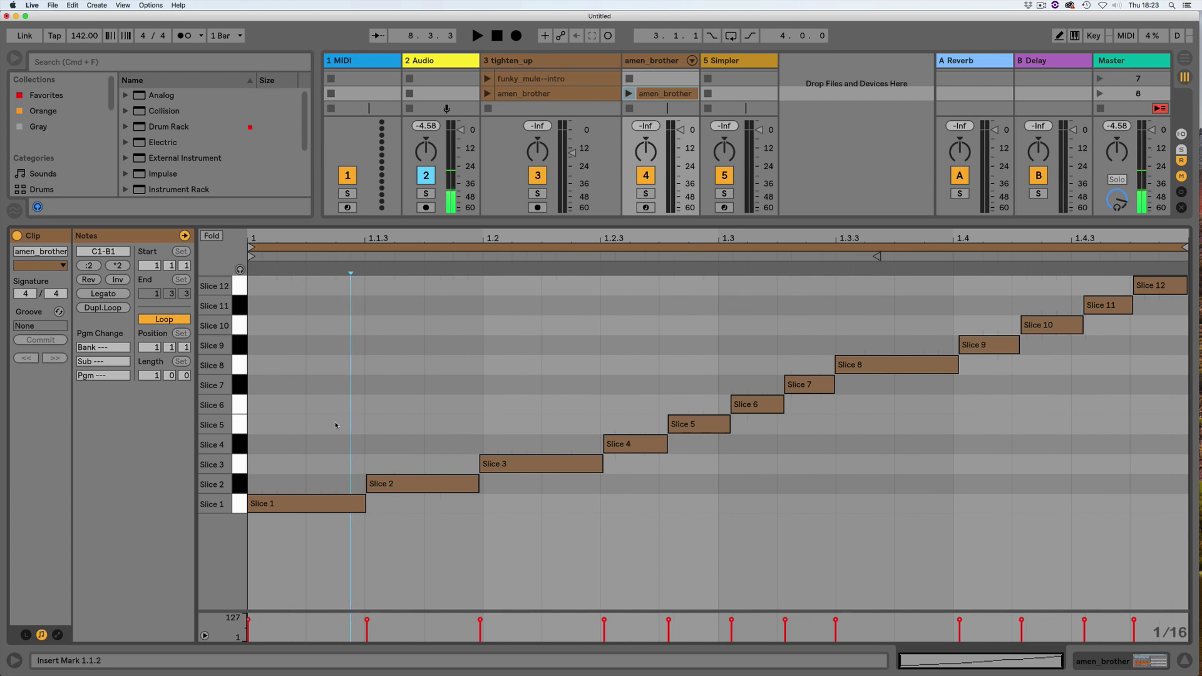
pyautogui.press('super+a')
pyautogui.press('super+u')
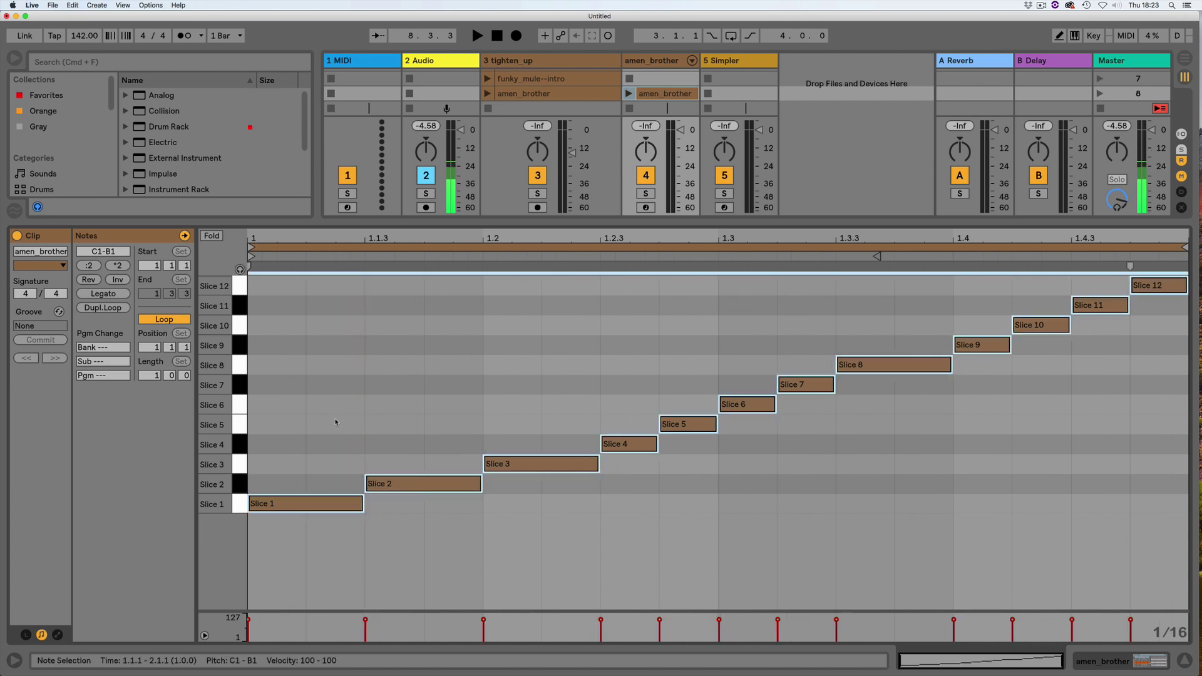
pyautogui.click(397, 423)
pyautogui.press('super+alt+l')
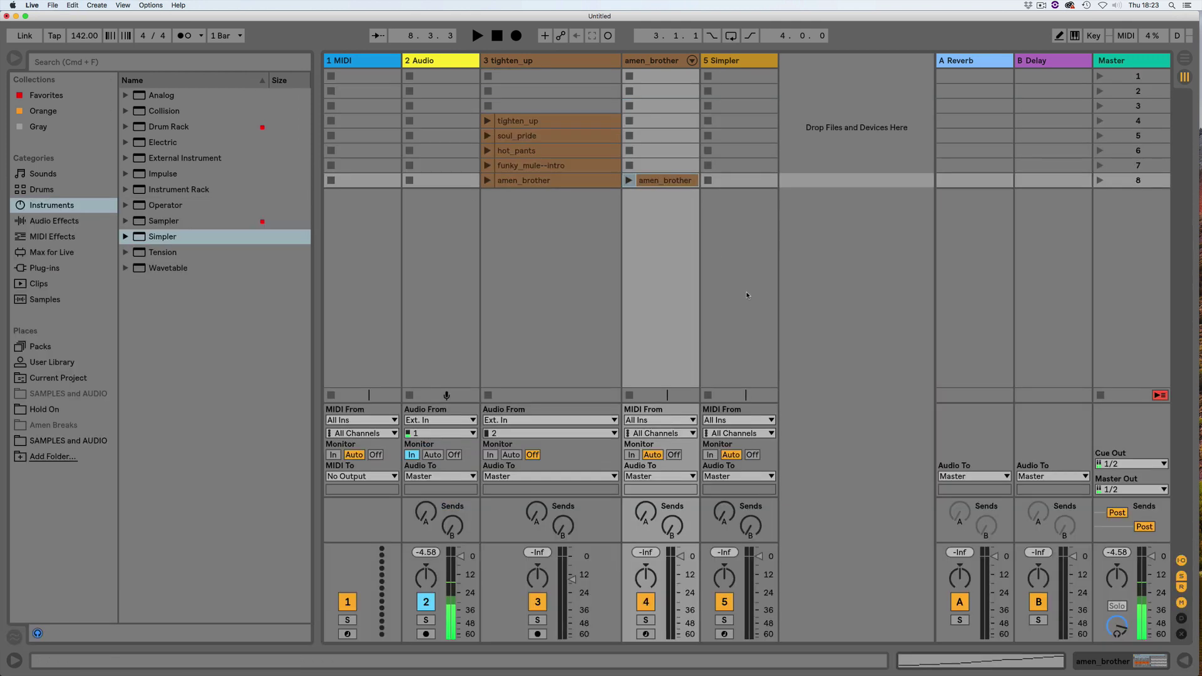
# Step: Move the amen_brother MIDI clip to the Simpler track and delete the sliced amen_brother track
pyautogui.moveTo(689, 183); pyautogui.dragTo(703, 188)
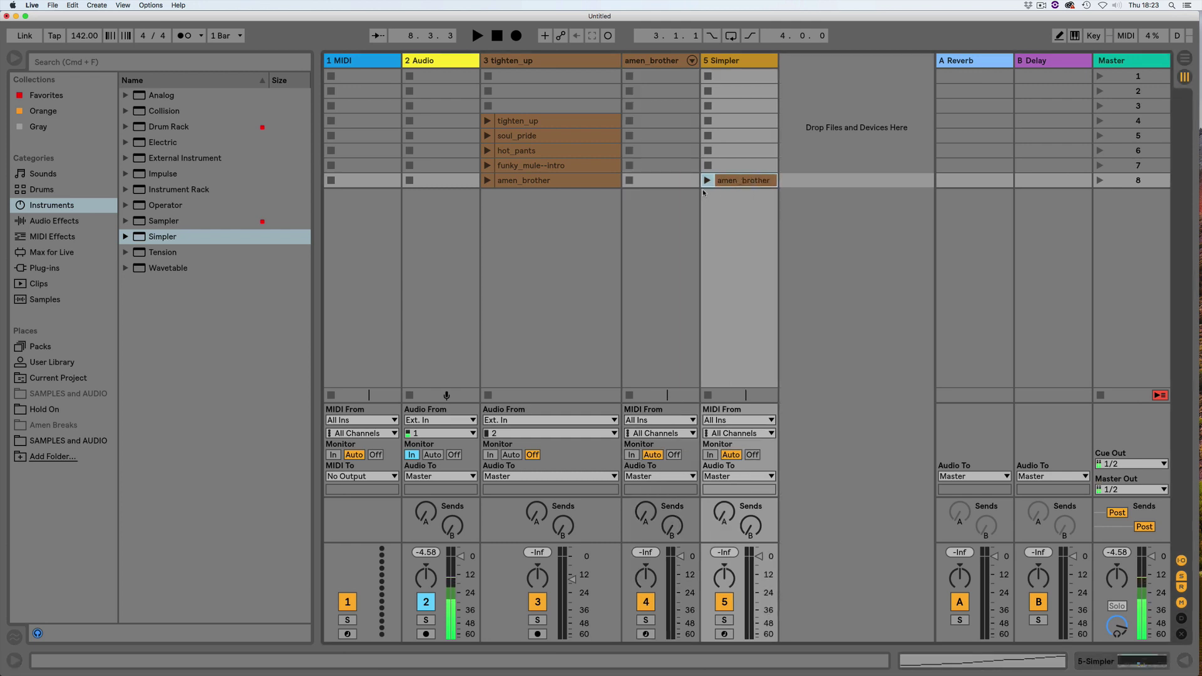
pyautogui.click(646, 64)
pyautogui.press('Delete')
# Step: Load the amen_brother audio clip into Simpler, switch it to Slice mode and play the MIDI clip
pyautogui.doubleClick(659, 64)
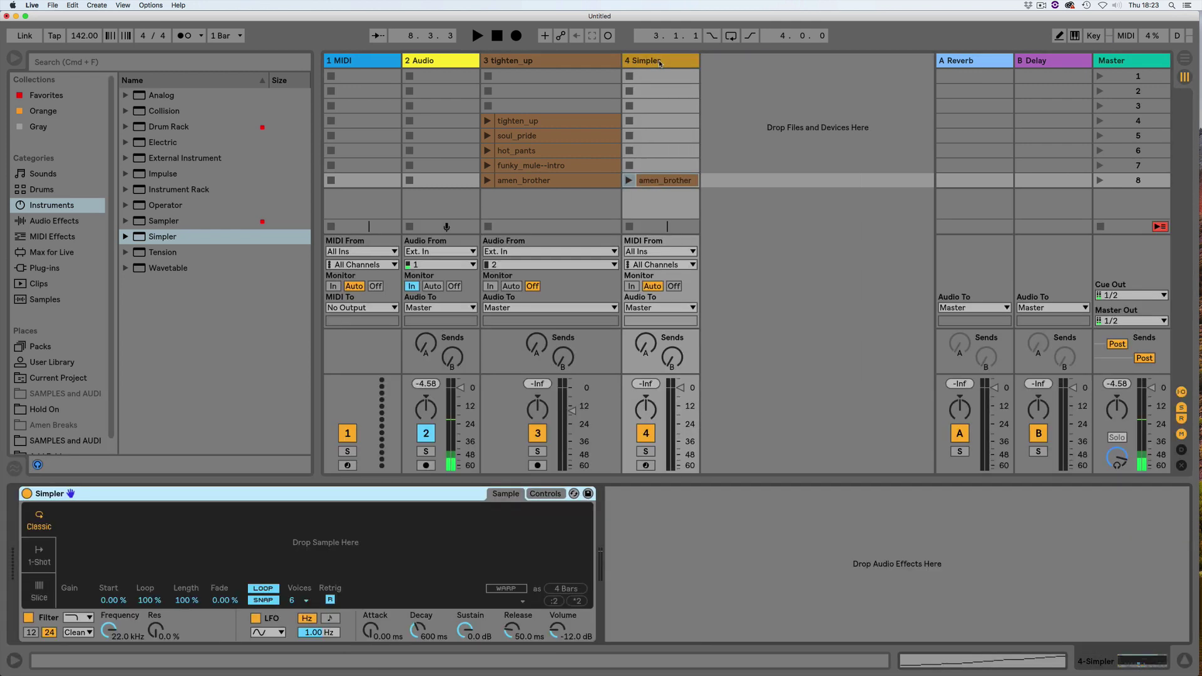
pyautogui.moveTo(526, 181); pyautogui.dragTo(330, 517)
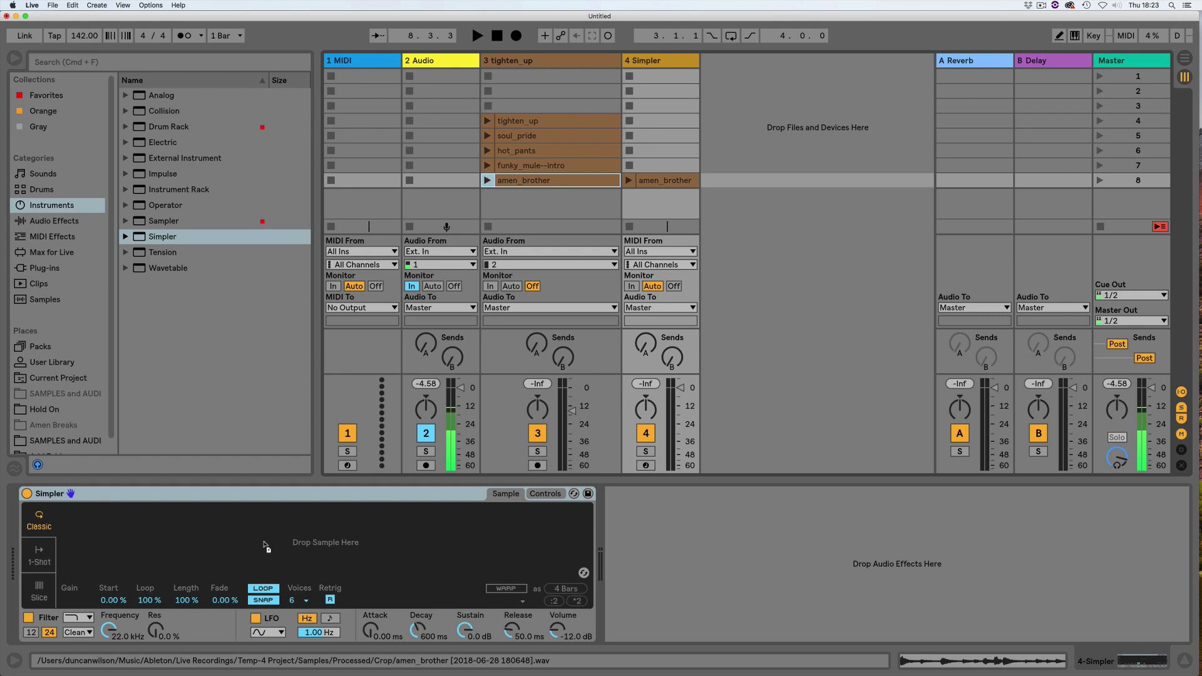
pyautogui.moveTo(263, 545); pyautogui.dragTo(254, 539)
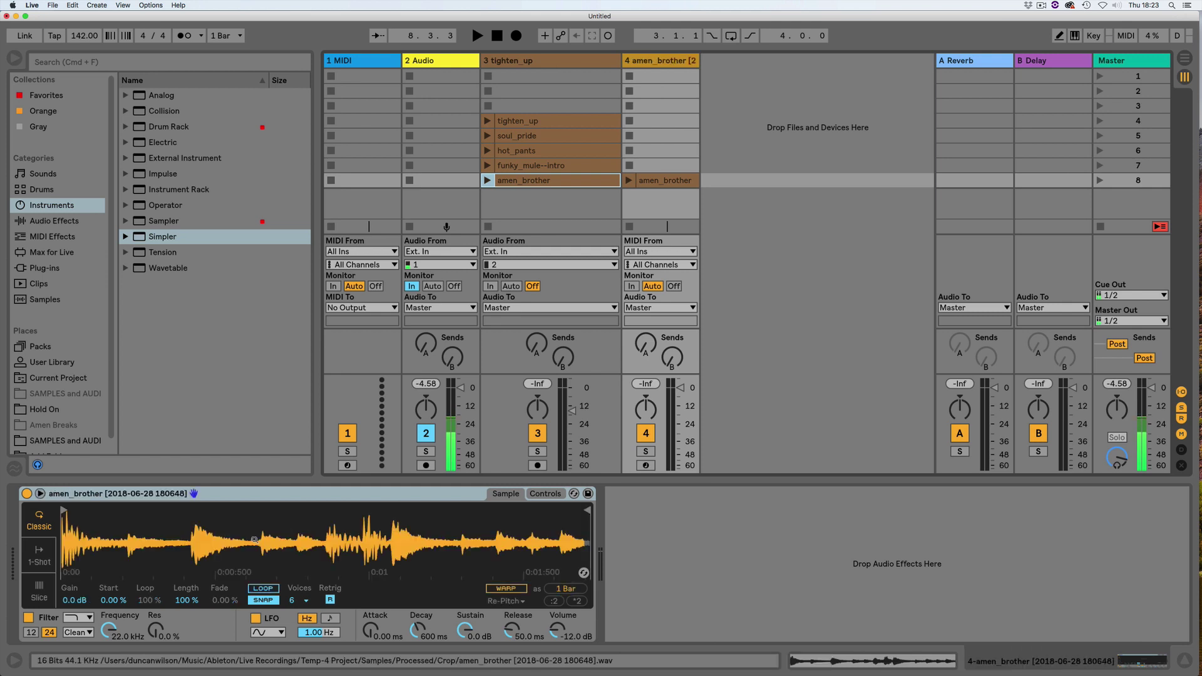
pyautogui.click(39, 591)
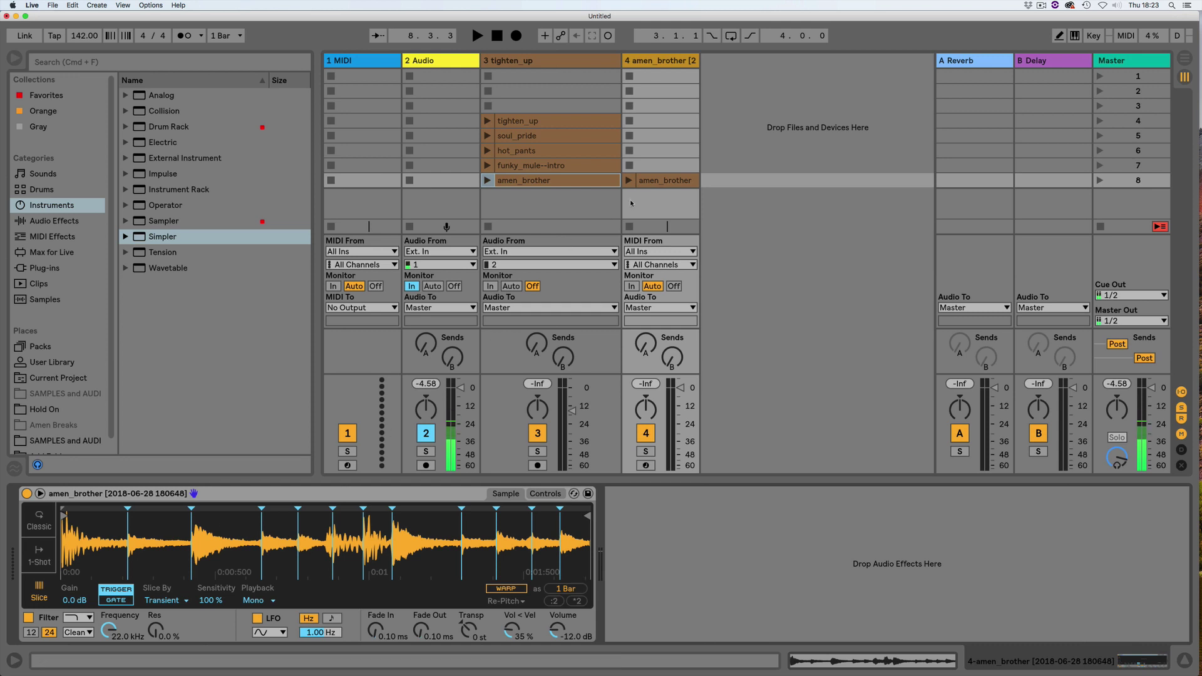
pyautogui.click(628, 180)
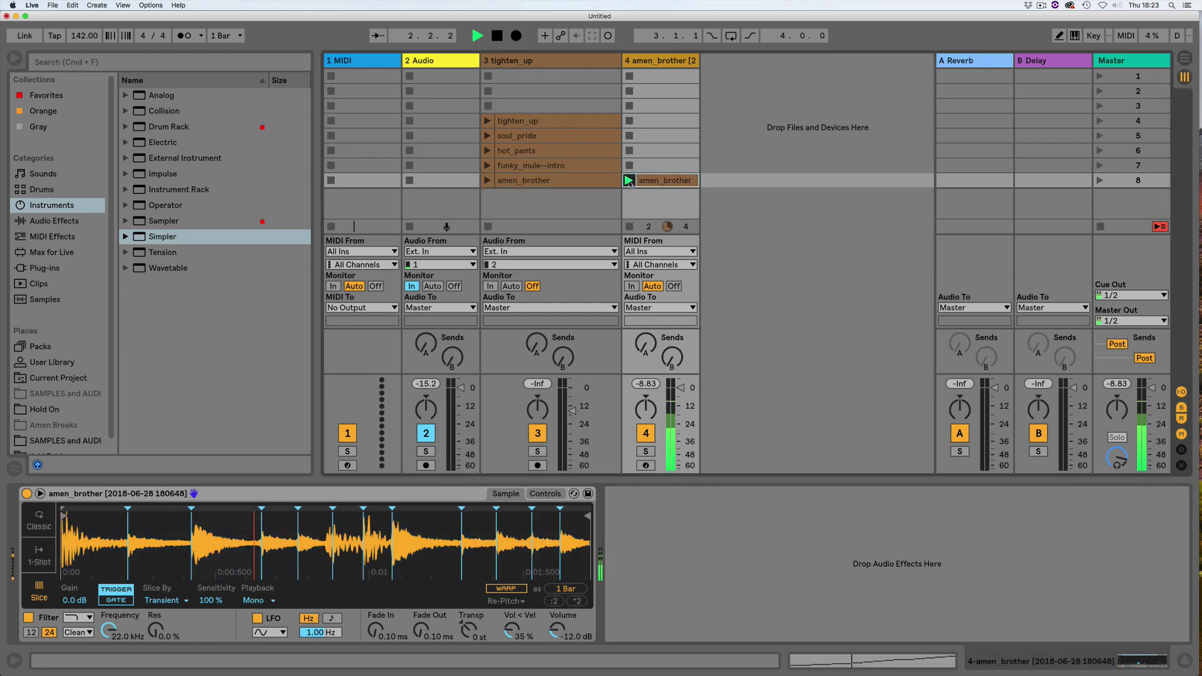
# Step: Lengthen the amen_brother Simpler's Fade Out to 2.00 s while auditioning the slices
pyautogui.click(540, 500)
pyautogui.click(544, 494)
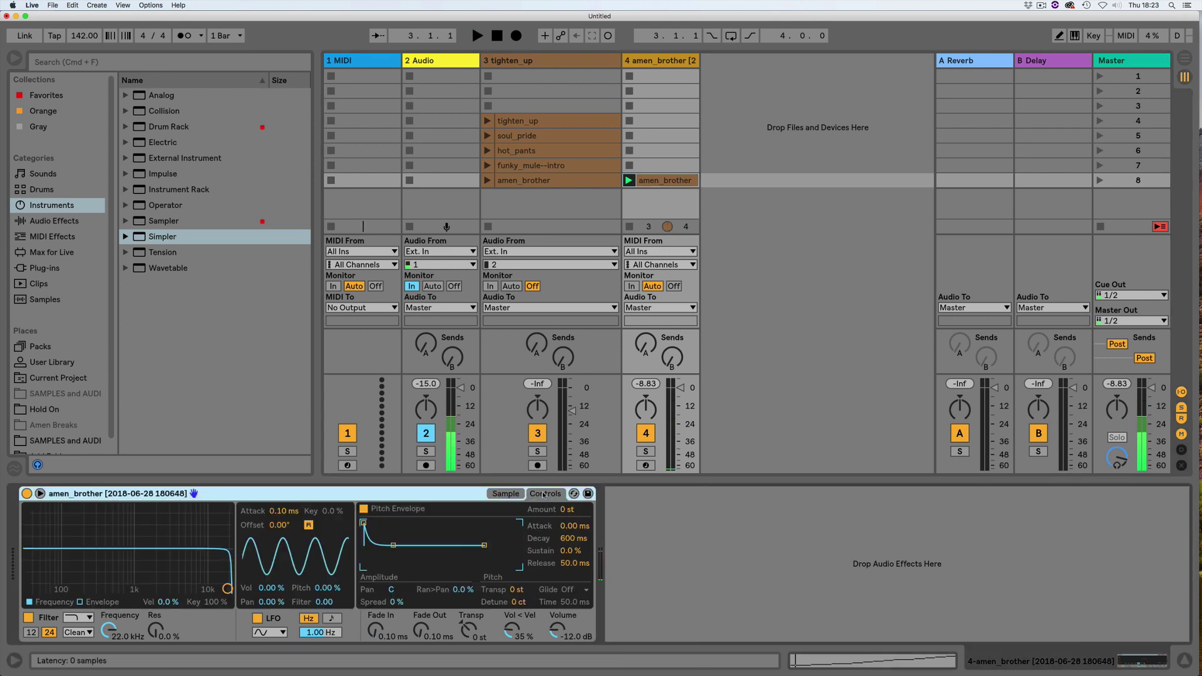
pyautogui.click(506, 494)
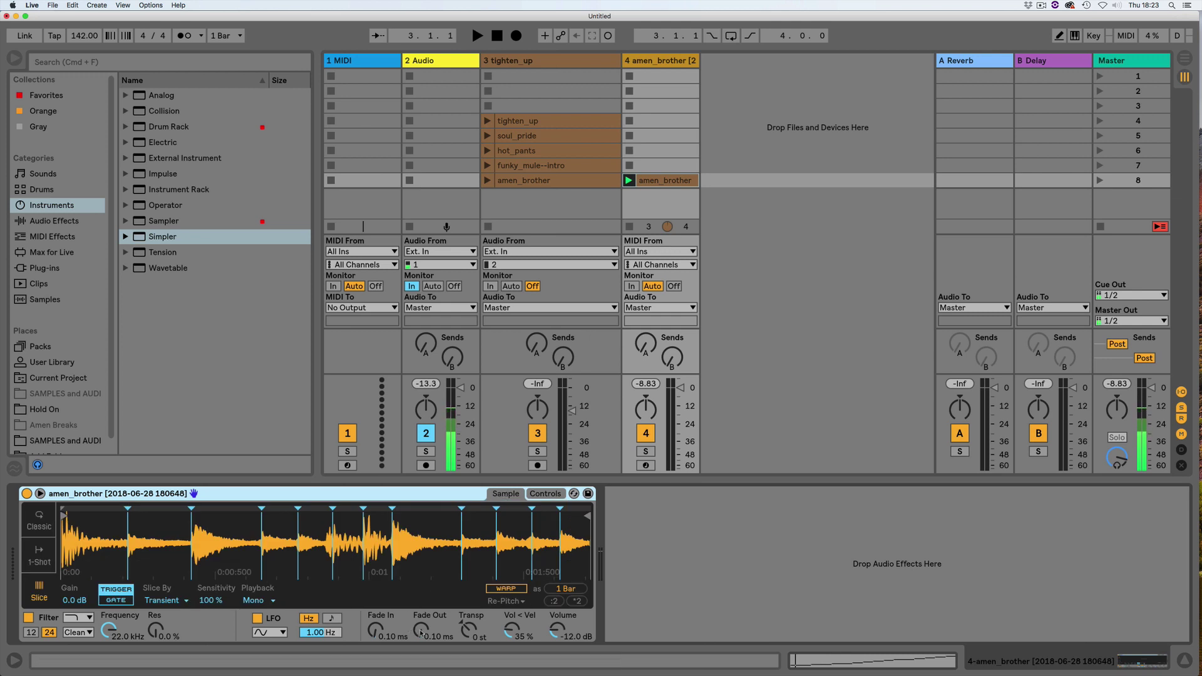
pyautogui.moveTo(420, 632); pyautogui.dragTo(424, 601)
pyautogui.press('space')
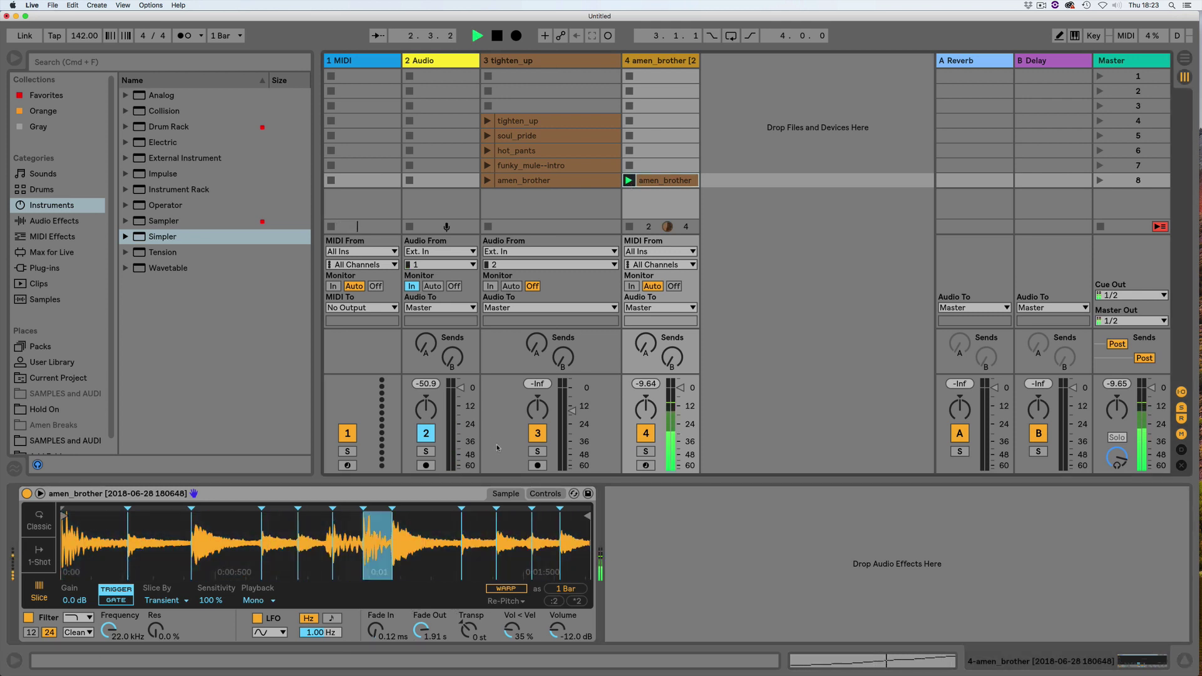
pyautogui.moveTo(421, 630)
pyautogui.mouseDown()
pyautogui.moveTo(421, 675)
pyautogui.moveTo(420, 626)
pyautogui.mouseUp()
pyautogui.press('space')
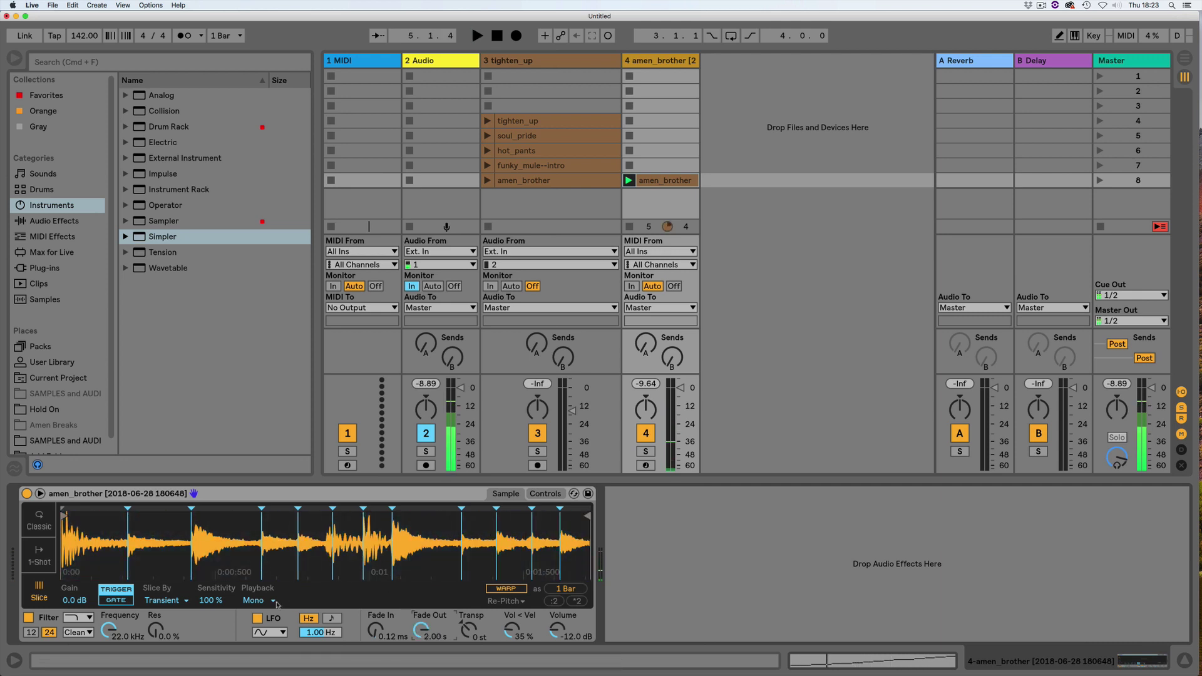
# Step: Turn on warping in the amen_brother Simpler and set its warp mode to Beats
pyautogui.click(499, 589)
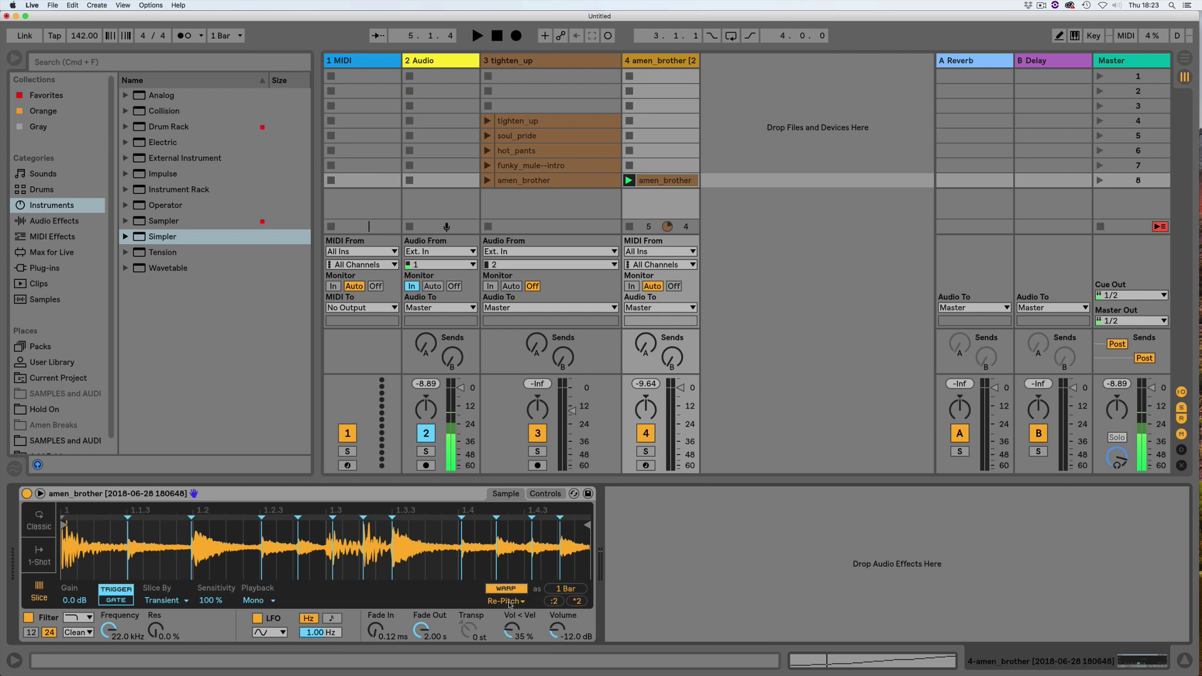
pyautogui.click(509, 601)
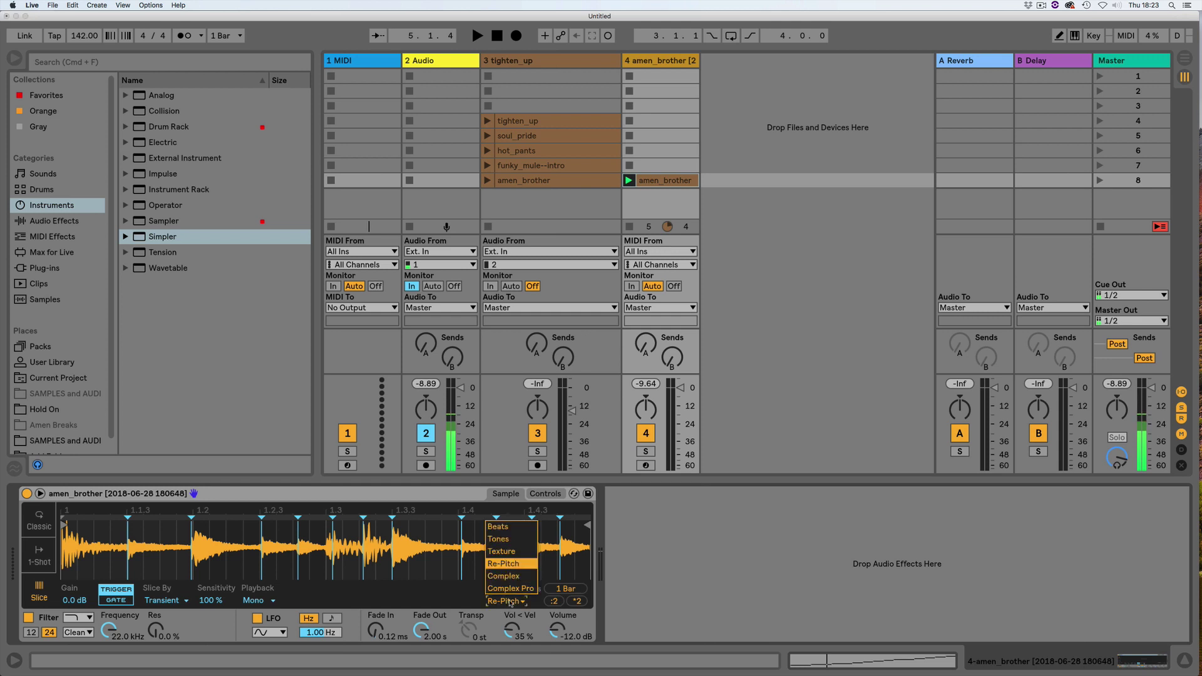
pyautogui.click(514, 531)
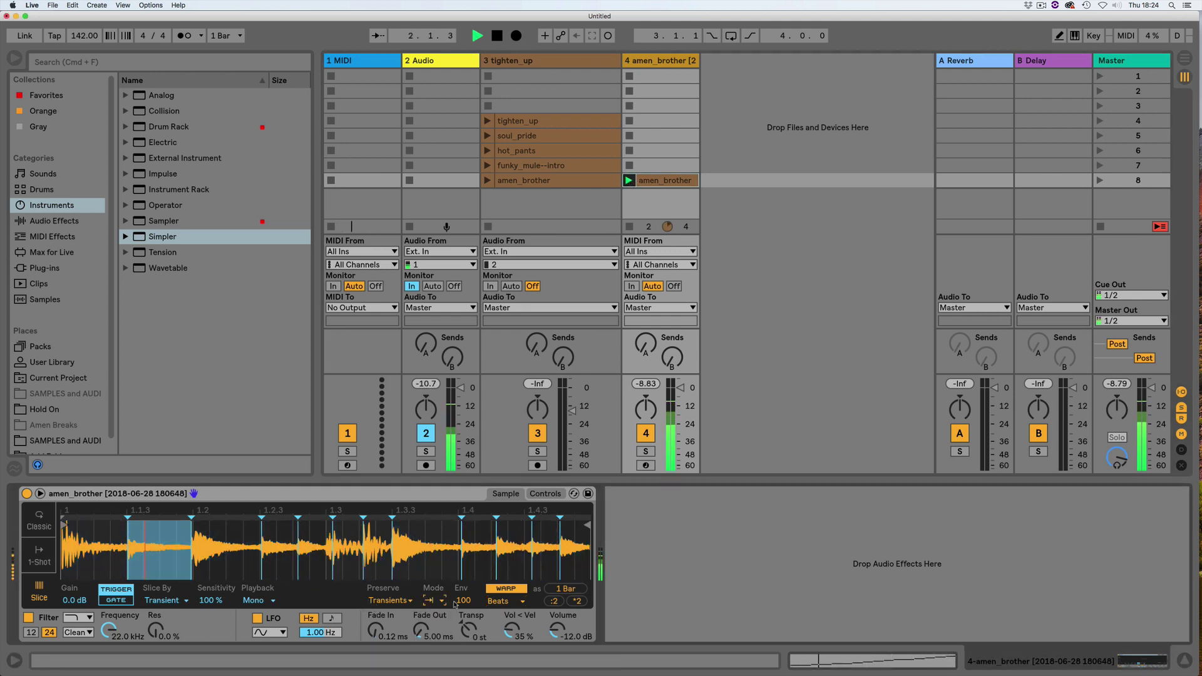
# Step: Audition Simpler's Beats transient envelope at 0 and return it to 100
pyautogui.moveTo(461, 601); pyautogui.dragTo(461, 663)
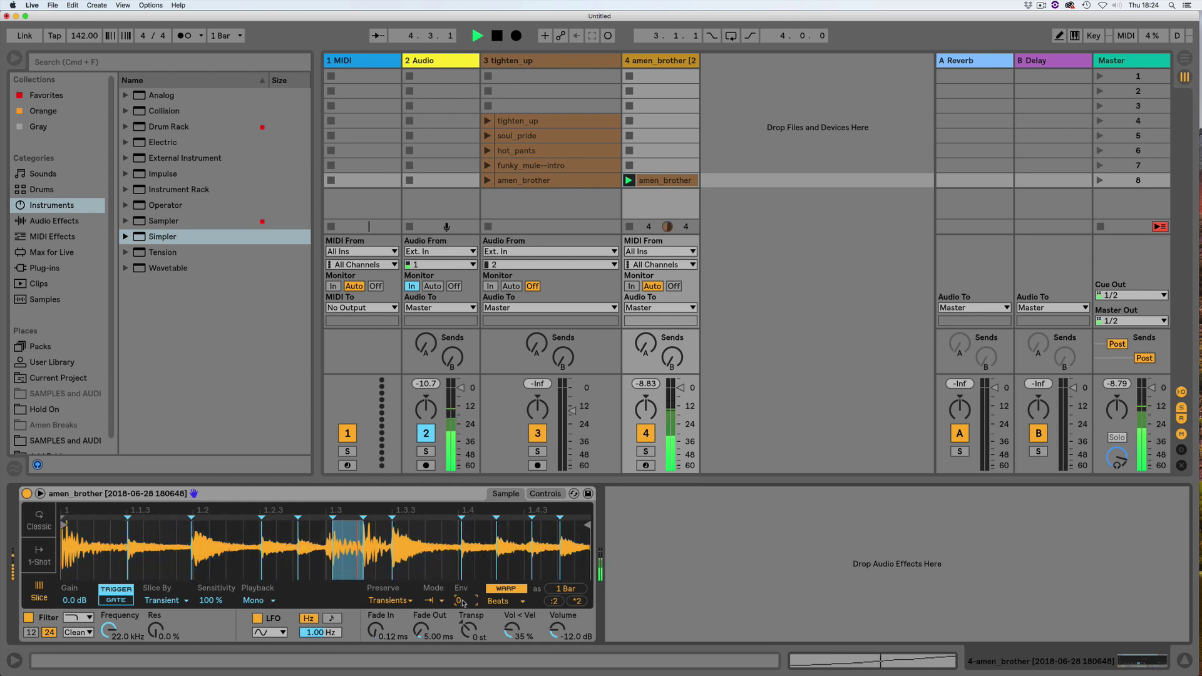
pyautogui.moveTo(463, 602); pyautogui.dragTo(463, 540)
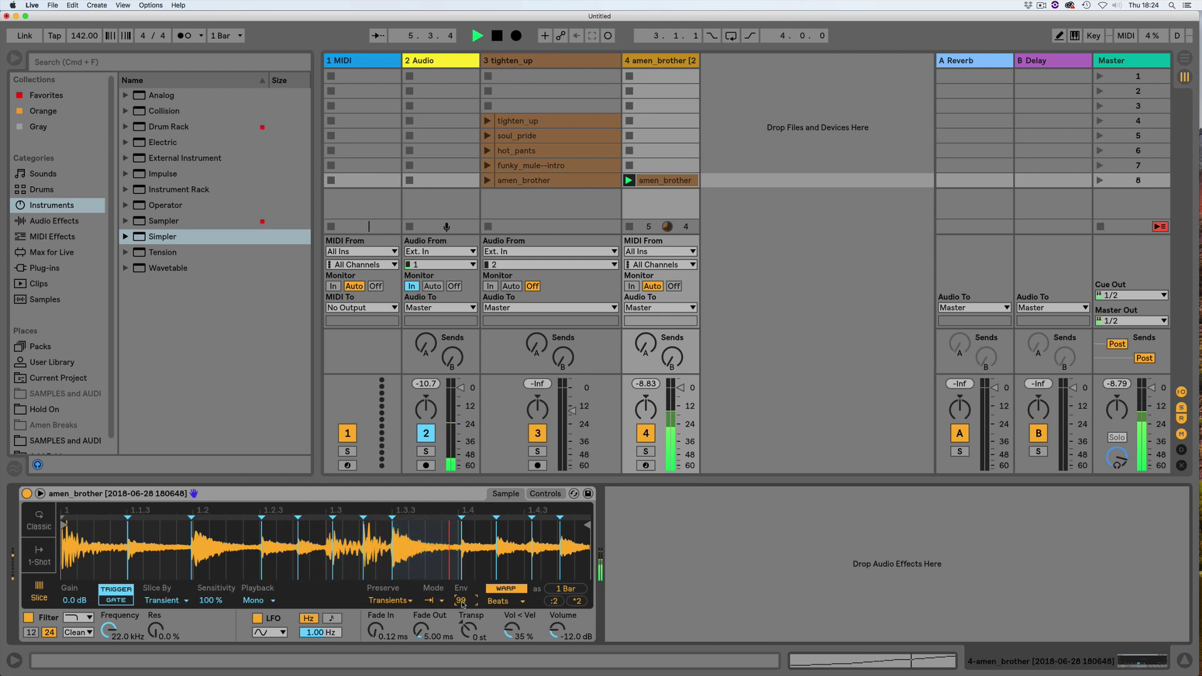
pyautogui.moveTo(462, 605); pyautogui.dragTo(462, 602)
pyautogui.press('space')
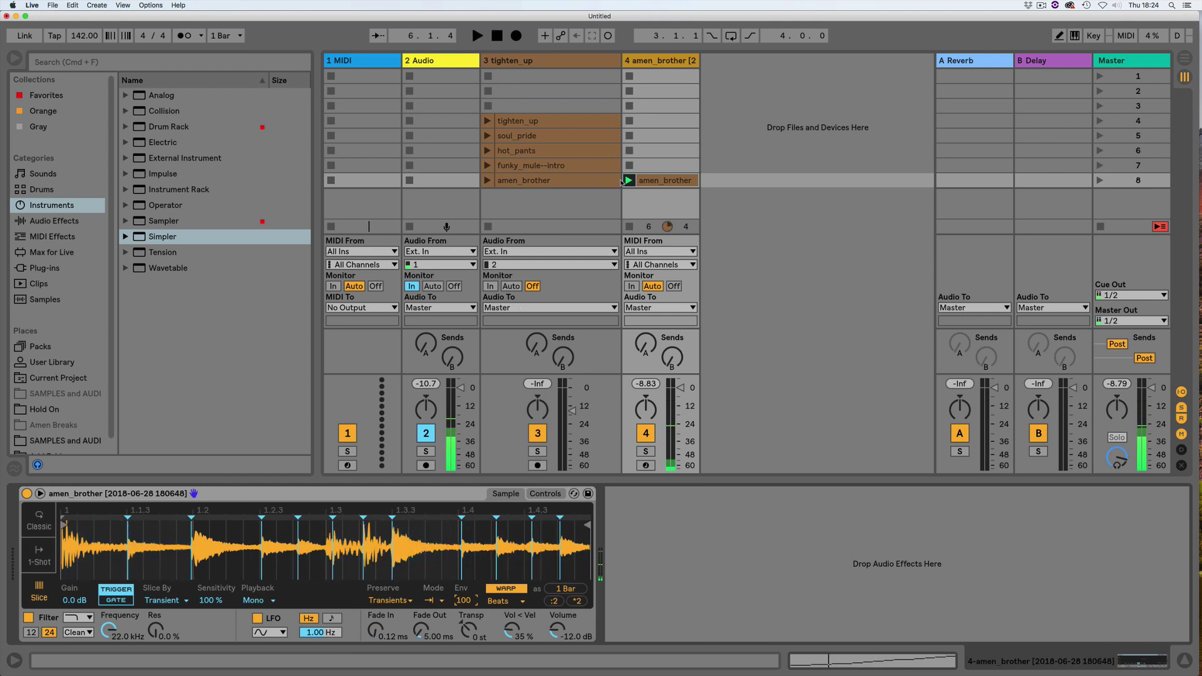
# Step: Group the amen_brother Simpler into an Instrument Rack
pyautogui.rightClick(236, 493)
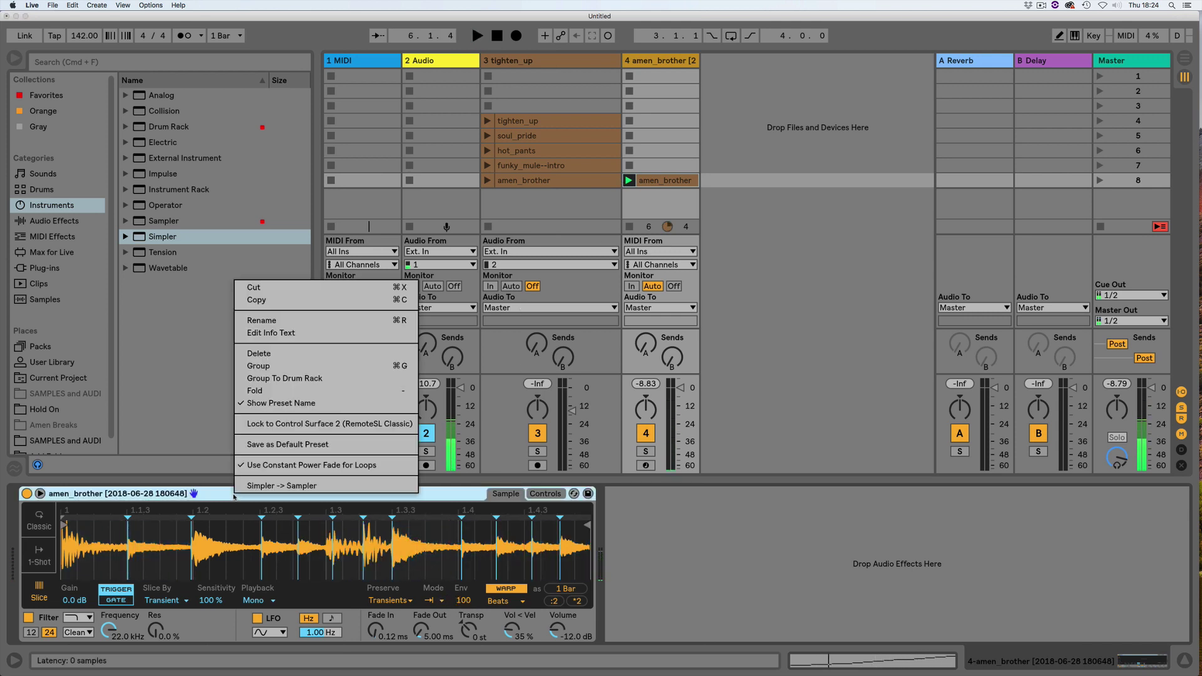
pyautogui.click(270, 367)
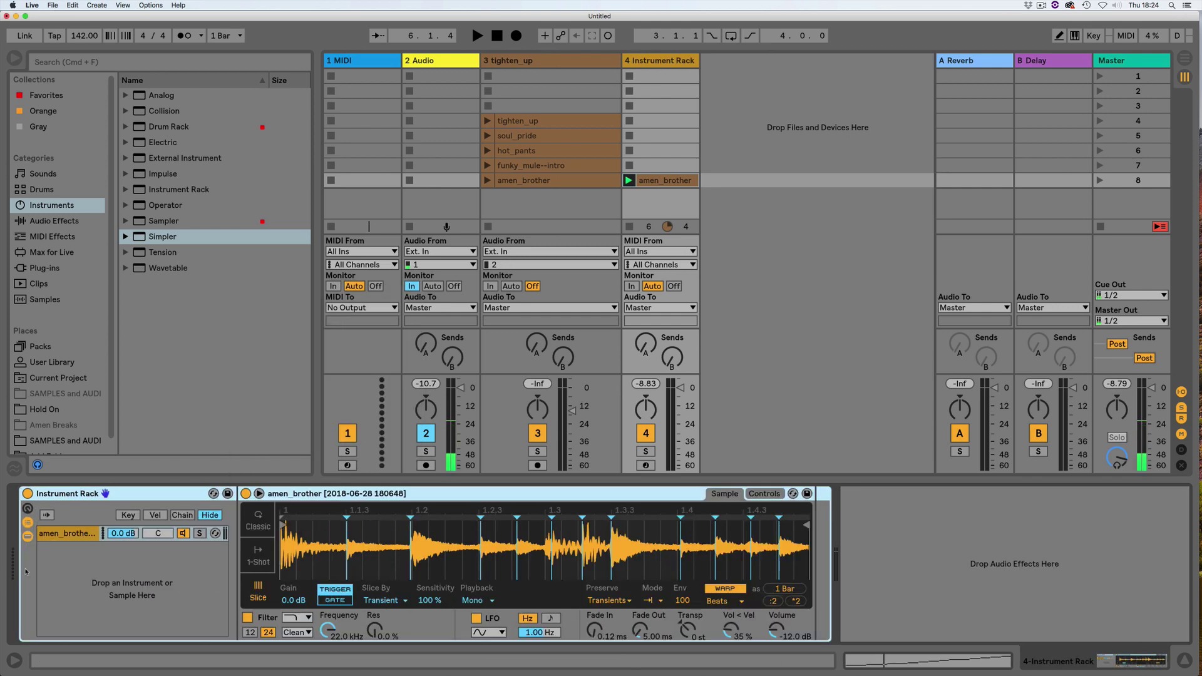
pyautogui.click(69, 535)
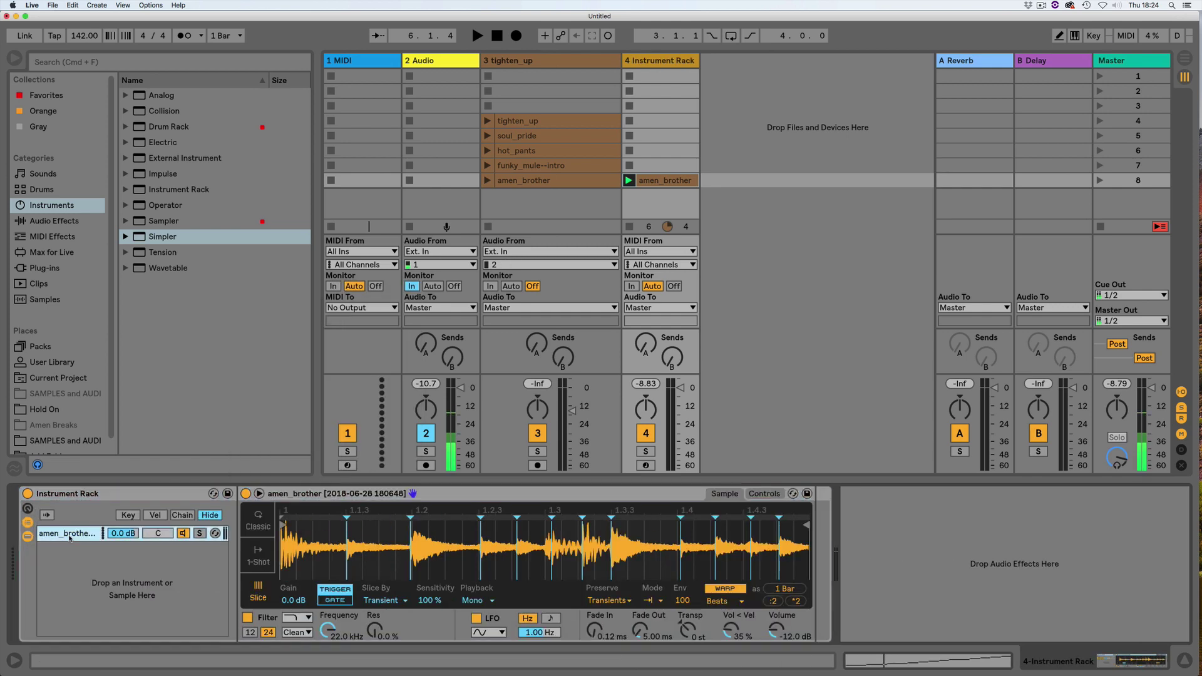
pyautogui.press('super+d')
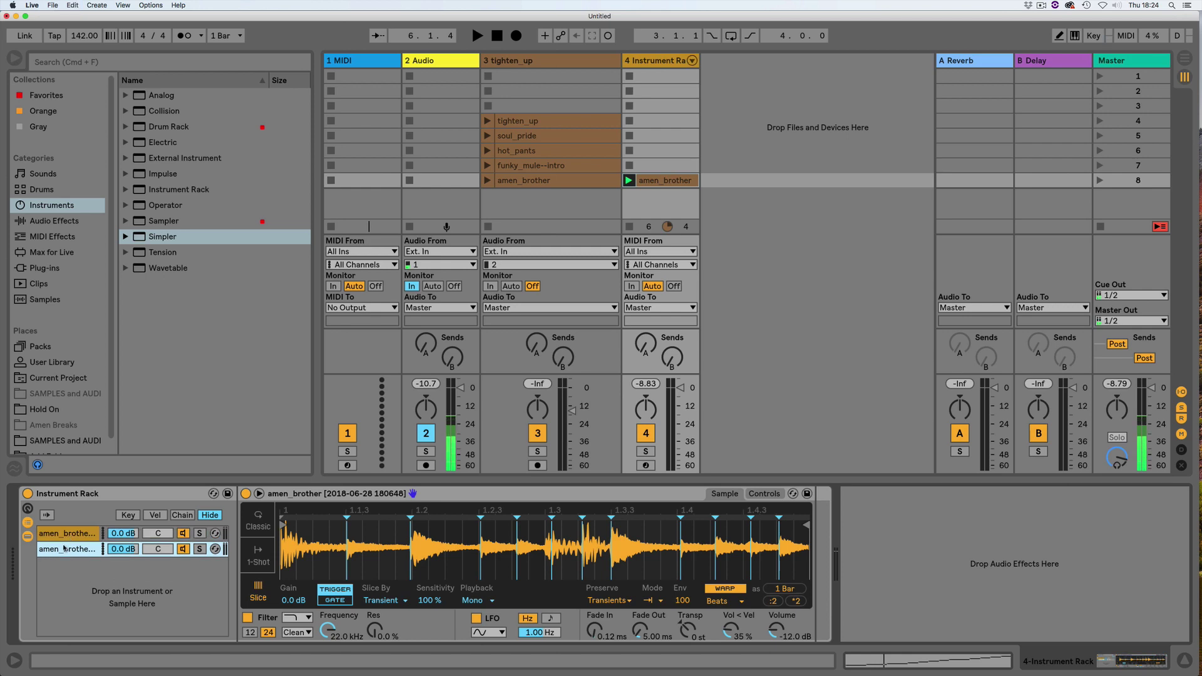
pyautogui.press('Delete')
# Step: Add the funky_mule--intro clip to the Instrument Rack as a new chain and switch its Simpler to Slice mode
pyautogui.moveTo(530, 166); pyautogui.dragTo(86, 568)
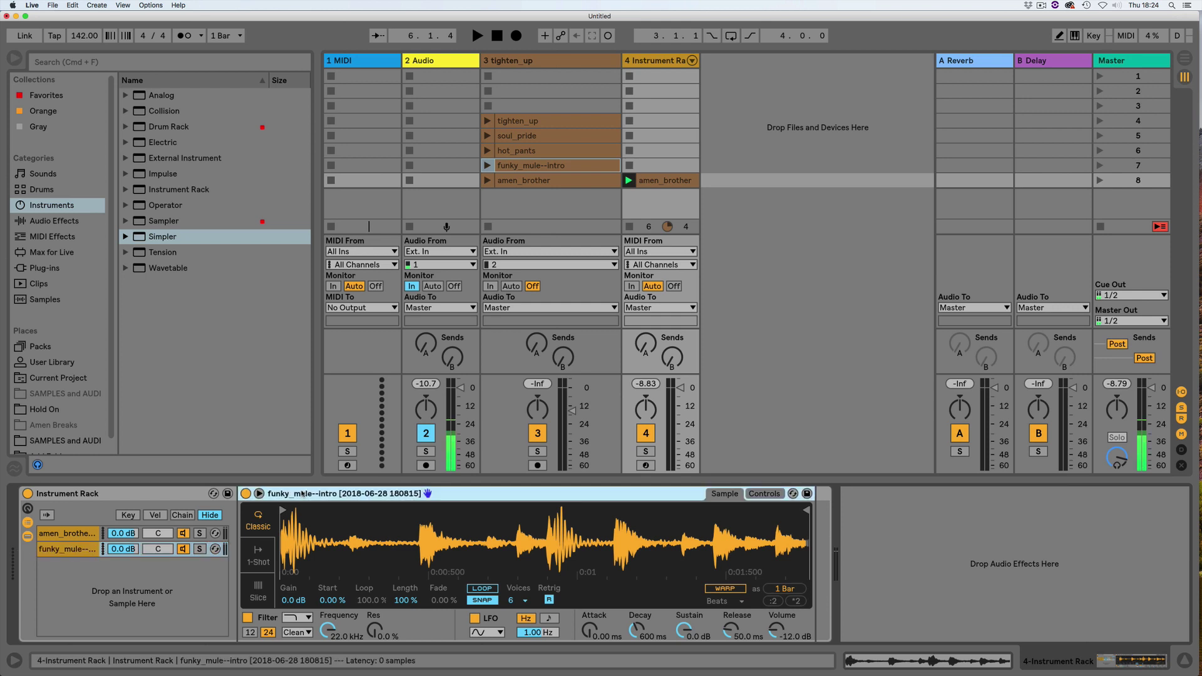
pyautogui.click(257, 591)
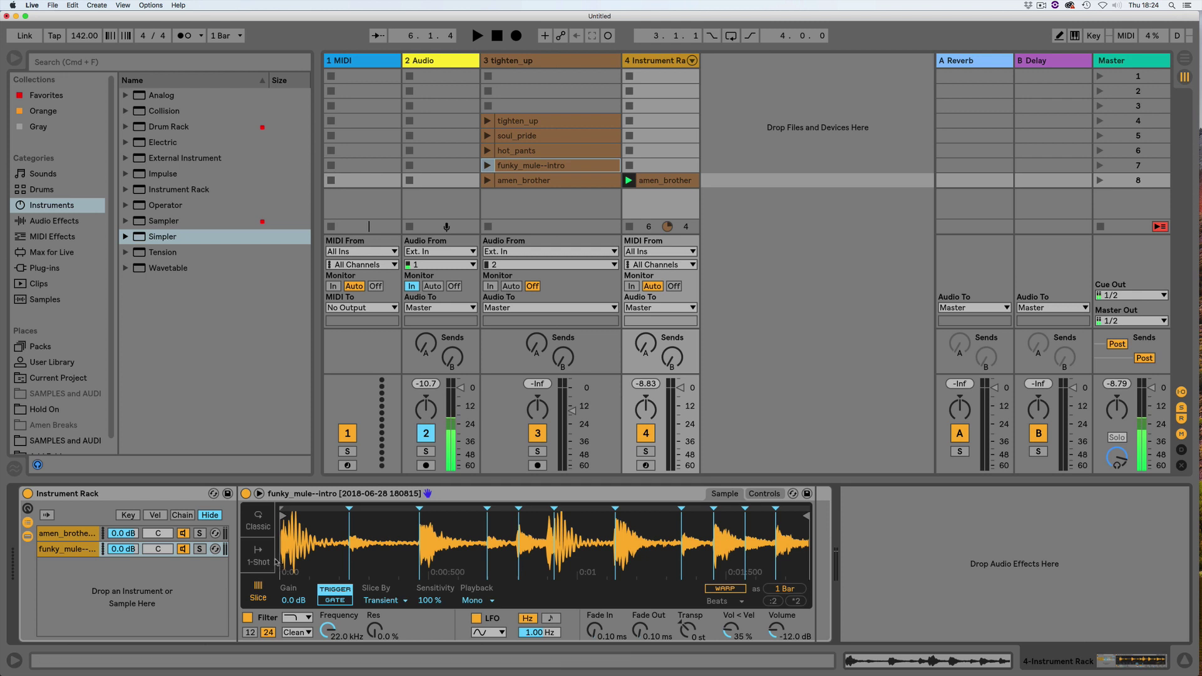
pyautogui.moveTo(286, 536); pyautogui.dragTo(284, 579)
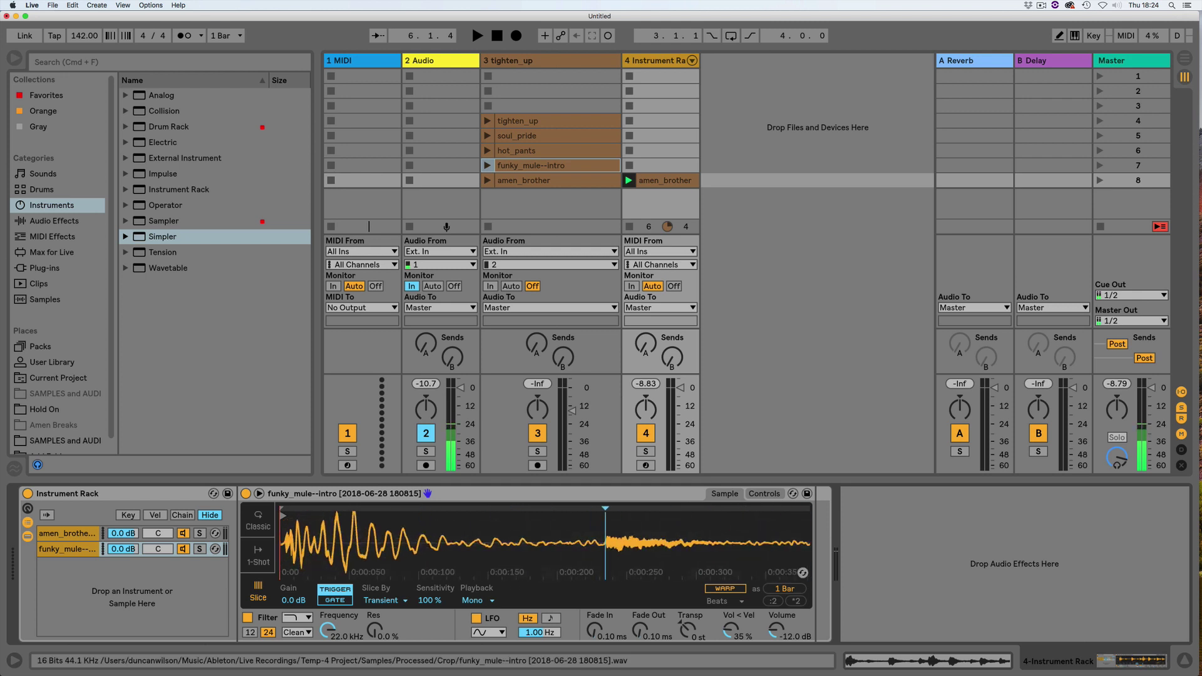
pyautogui.moveTo(280, 508)
pyautogui.mouseDown()
pyautogui.moveTo(293, 509)
pyautogui.moveTo(282, 508)
pyautogui.mouseUp()
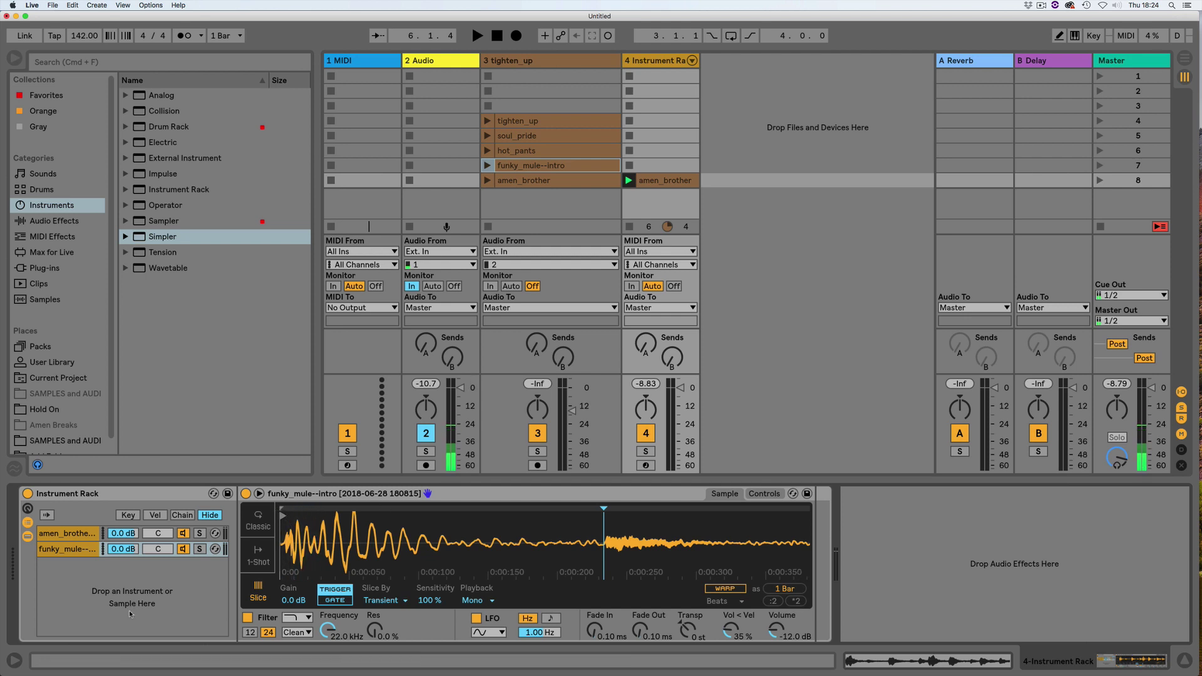
# Step: Solo the funky_mule--intro chain and audition its slices with the amen_brother MIDI clip
pyautogui.click(170, 549)
pyautogui.click(199, 549)
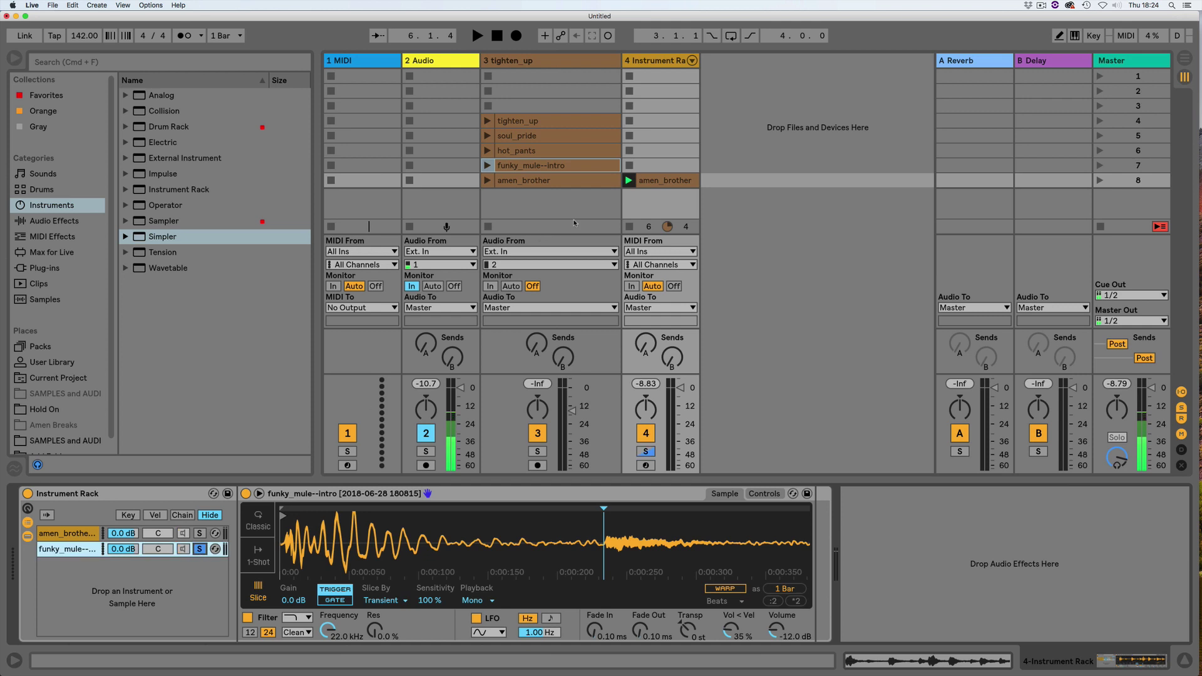
pyautogui.click(628, 180)
pyautogui.scroll(-3, 321, 538)
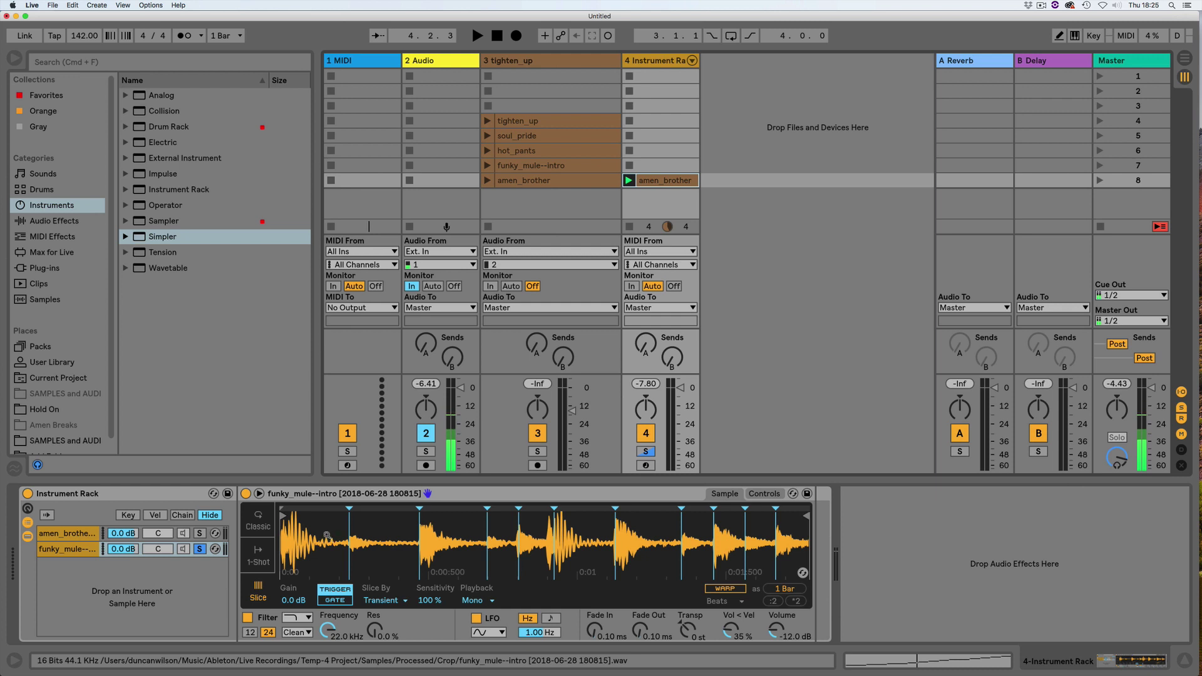
# Step: Compare the amen_brother and funky_mule--intro slices, then add a slice at about 1 second in funky_mule--intro and audition it with the MIDI clip
pyautogui.click(67, 534)
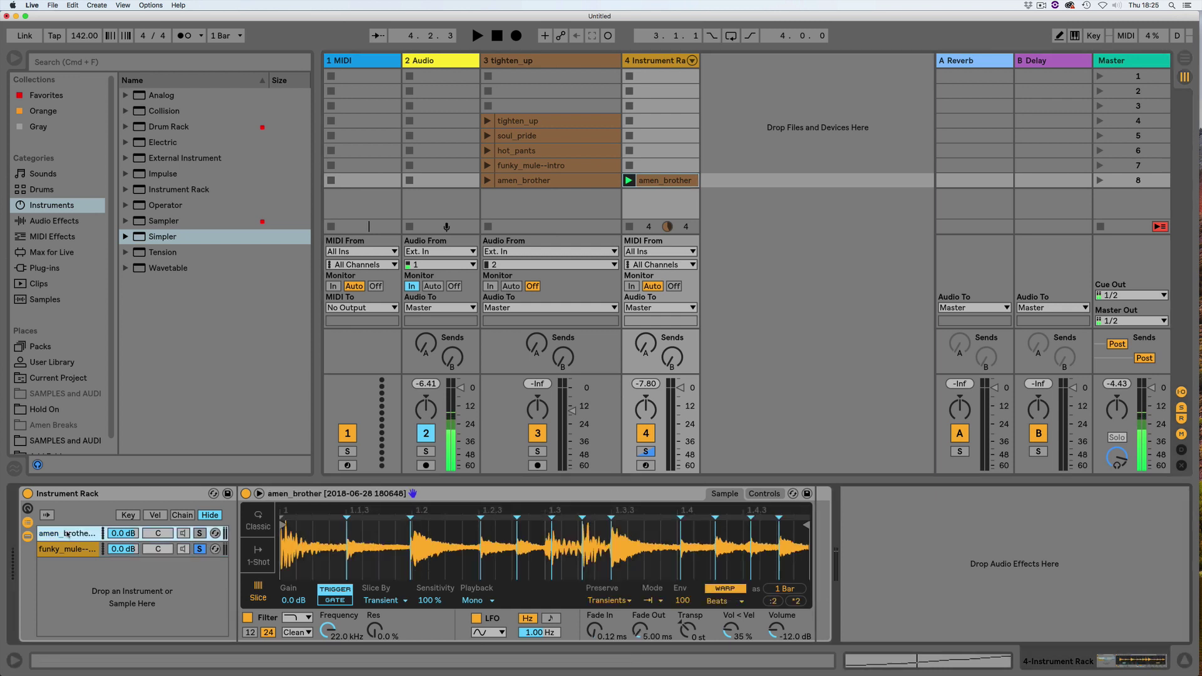
pyautogui.click(70, 551)
pyautogui.click(73, 535)
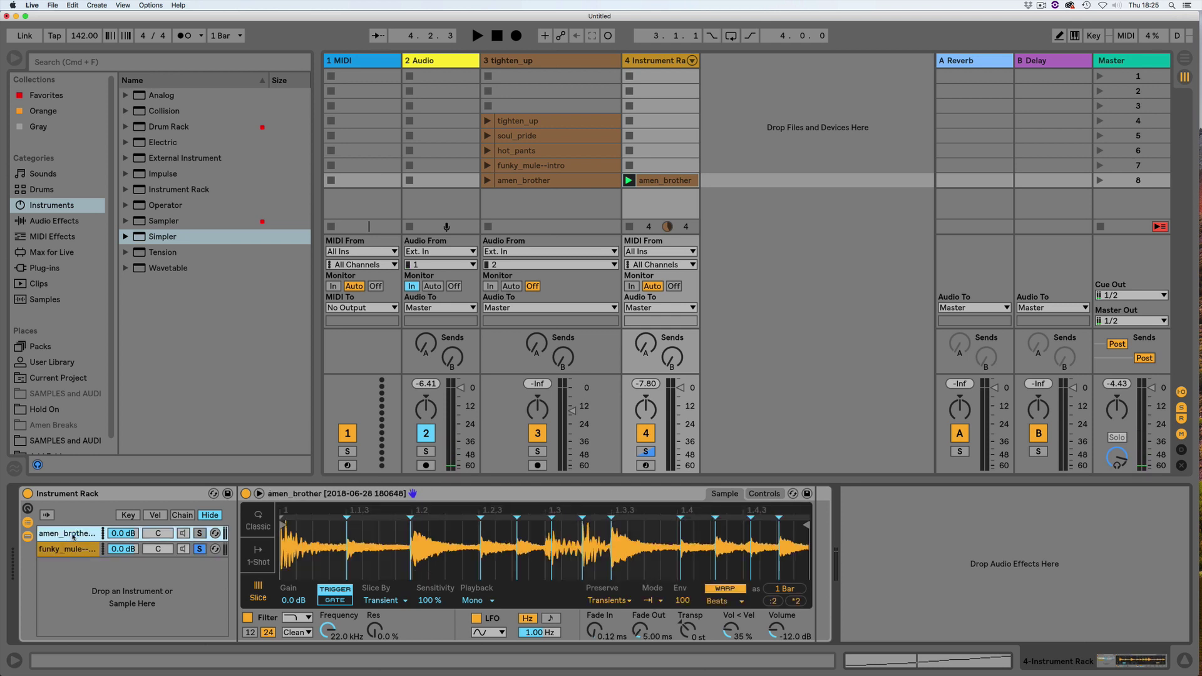
pyautogui.click(73, 549)
pyautogui.click(73, 535)
pyautogui.click(74, 549)
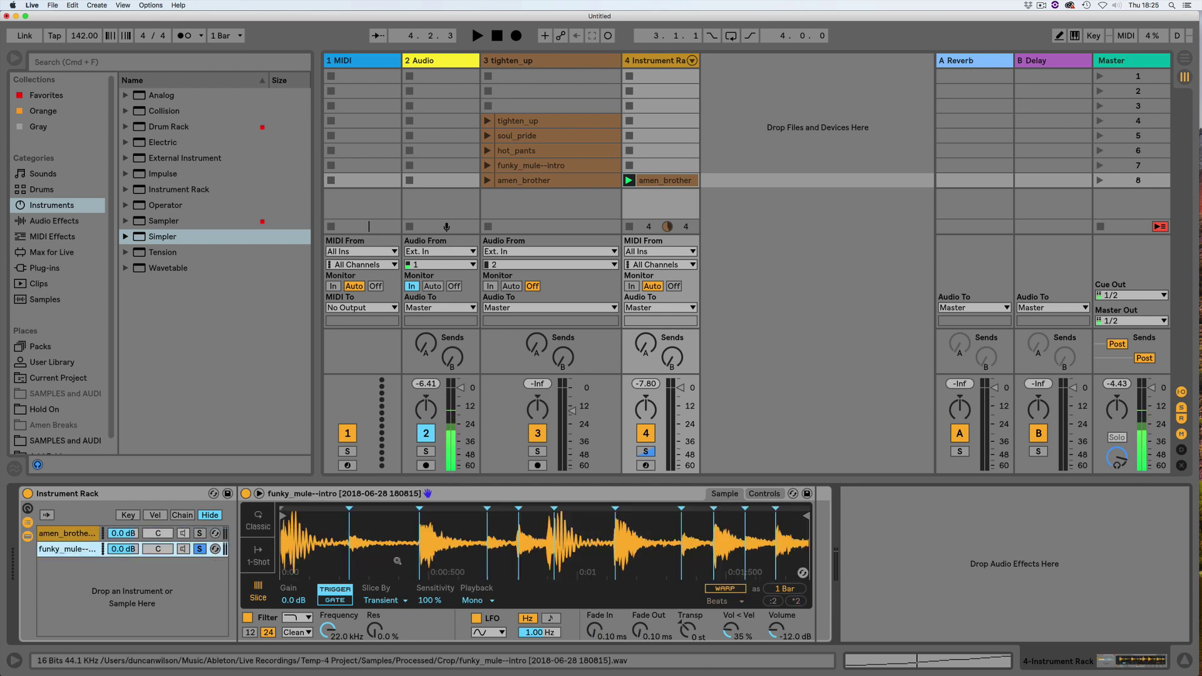
pyautogui.moveTo(587, 539); pyautogui.dragTo(584, 533)
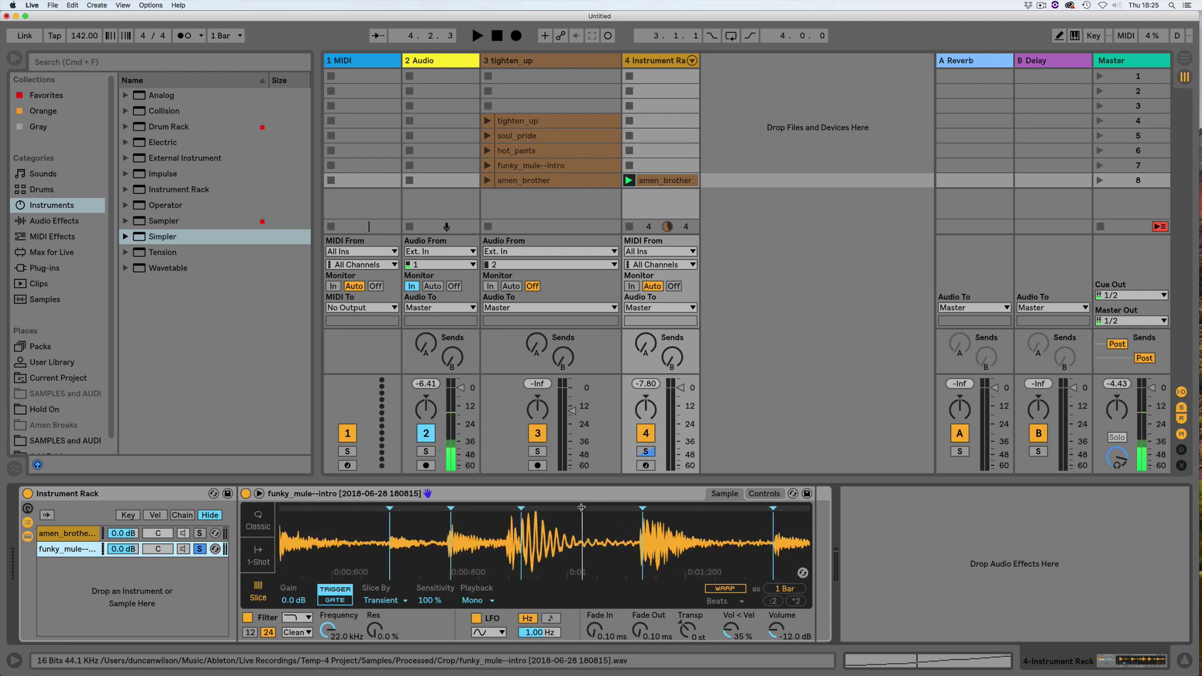
pyautogui.click(628, 181)
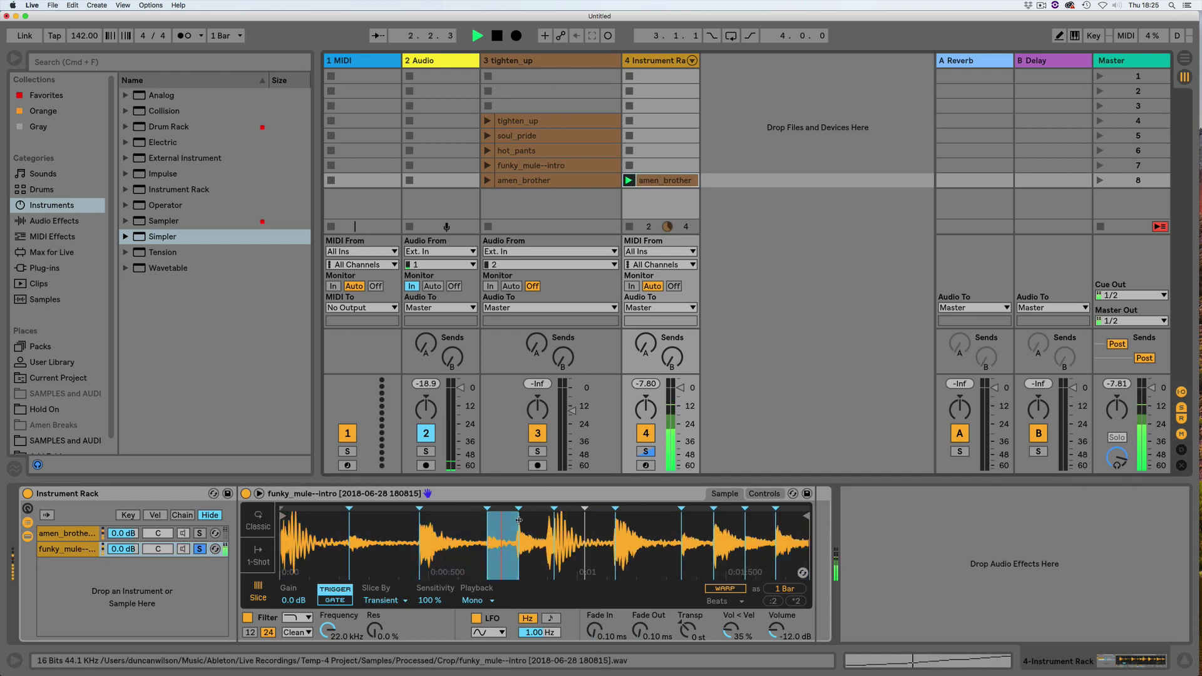
pyautogui.press('space')
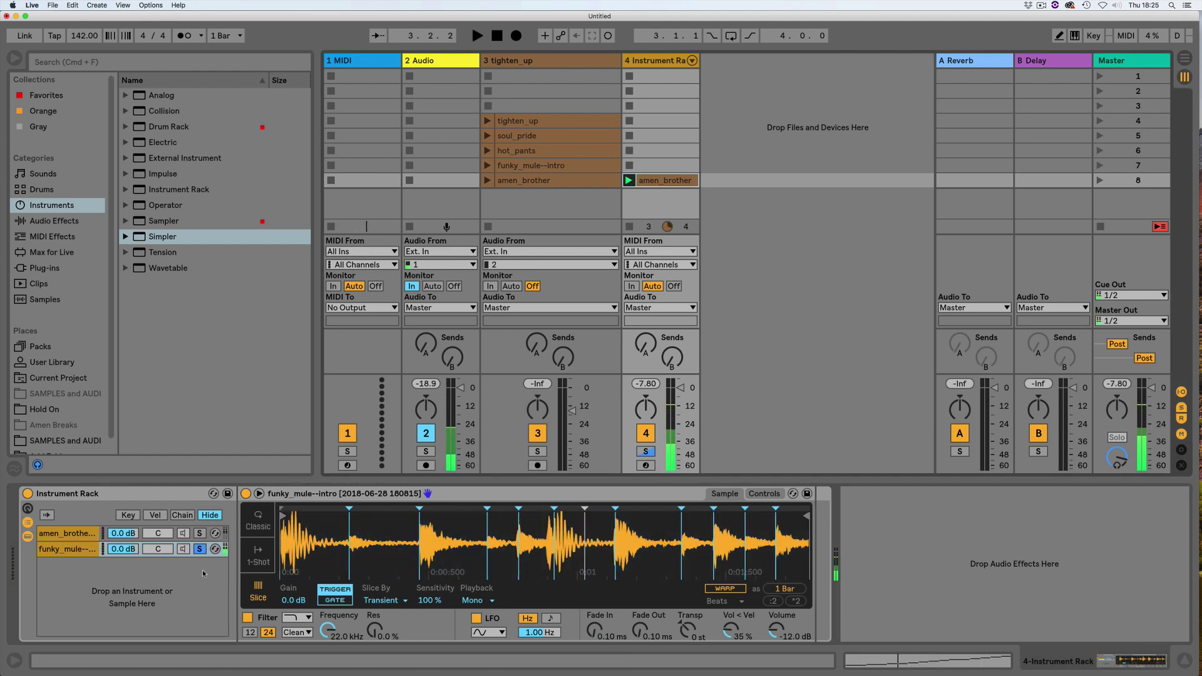
# Step: Unsolo funky_mule--intro and add the hot_pants clip to the Instrument Rack as a soloed chain in Slice mode
pyautogui.click(201, 550)
pyautogui.moveTo(504, 154); pyautogui.dragTo(99, 589)
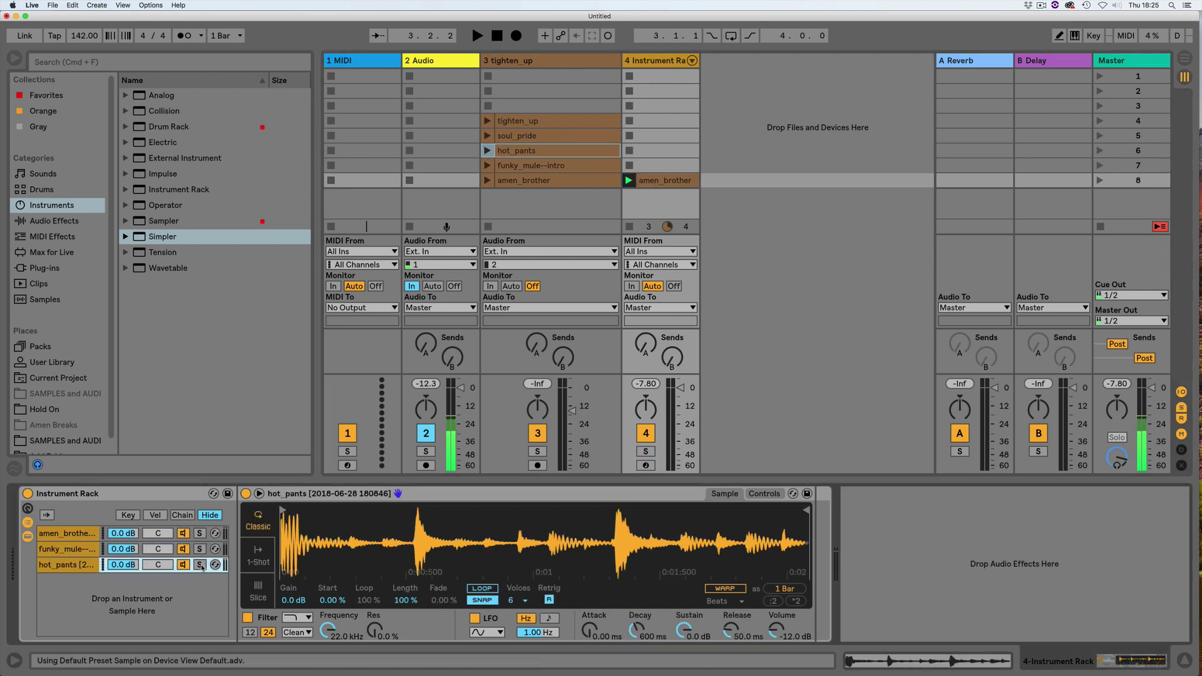
pyautogui.click(200, 566)
pyautogui.click(255, 592)
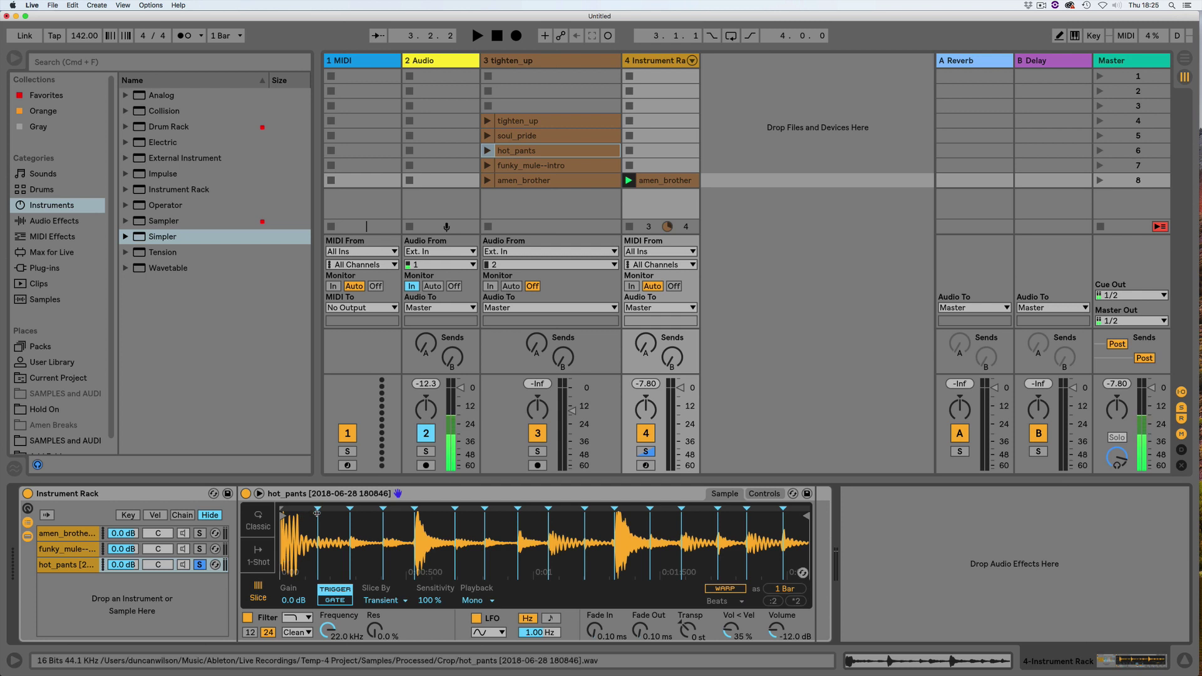
# Step: Delete the three surplus slices around the first hits of hot_pants, then audition the MIDI clip and inspect the waveform closely
pyautogui.rightClick(383, 507)
pyautogui.click(376, 522)
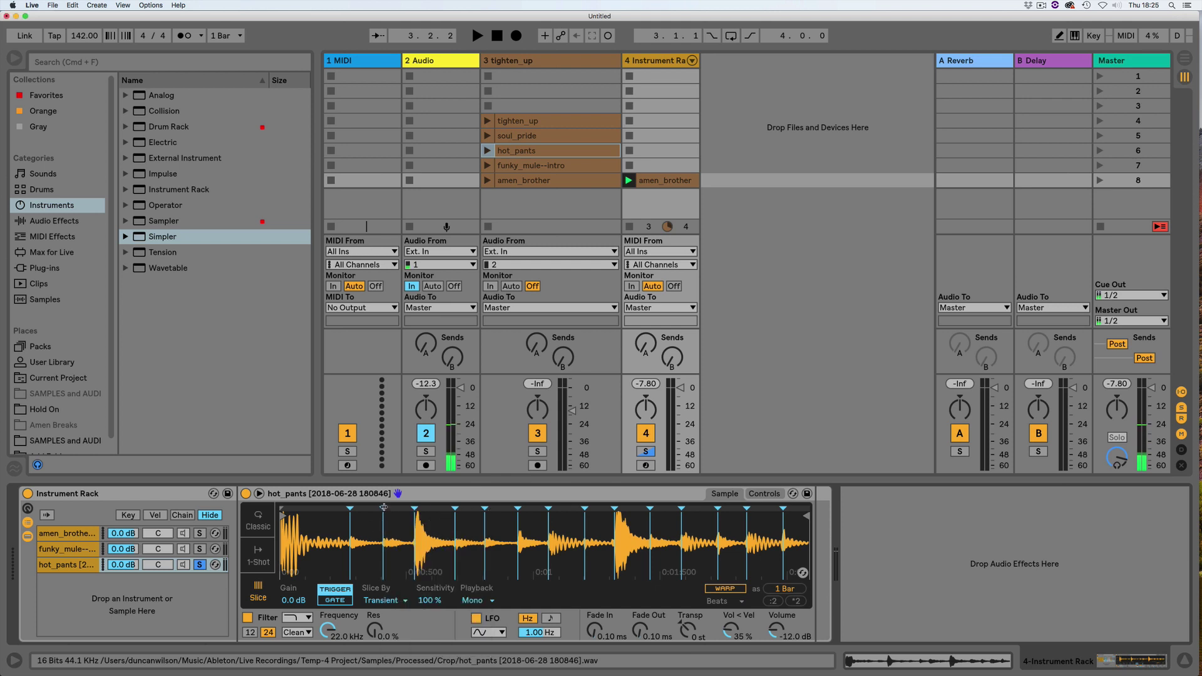
pyautogui.doubleClick(383, 507)
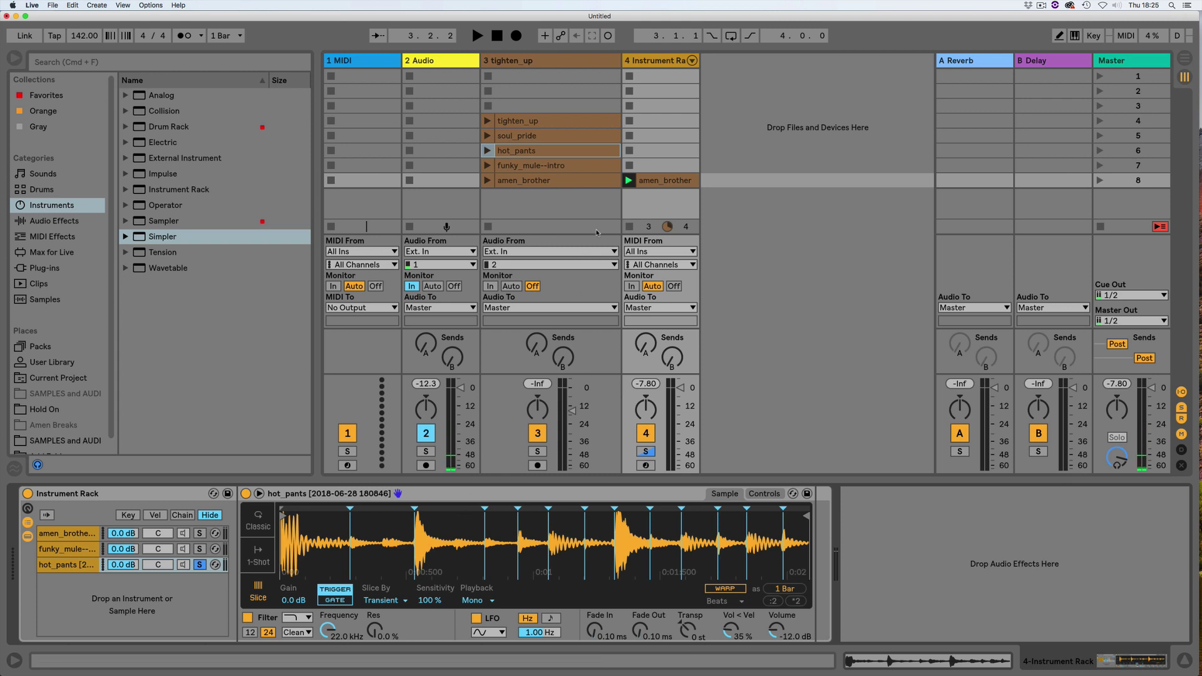
pyautogui.click(628, 180)
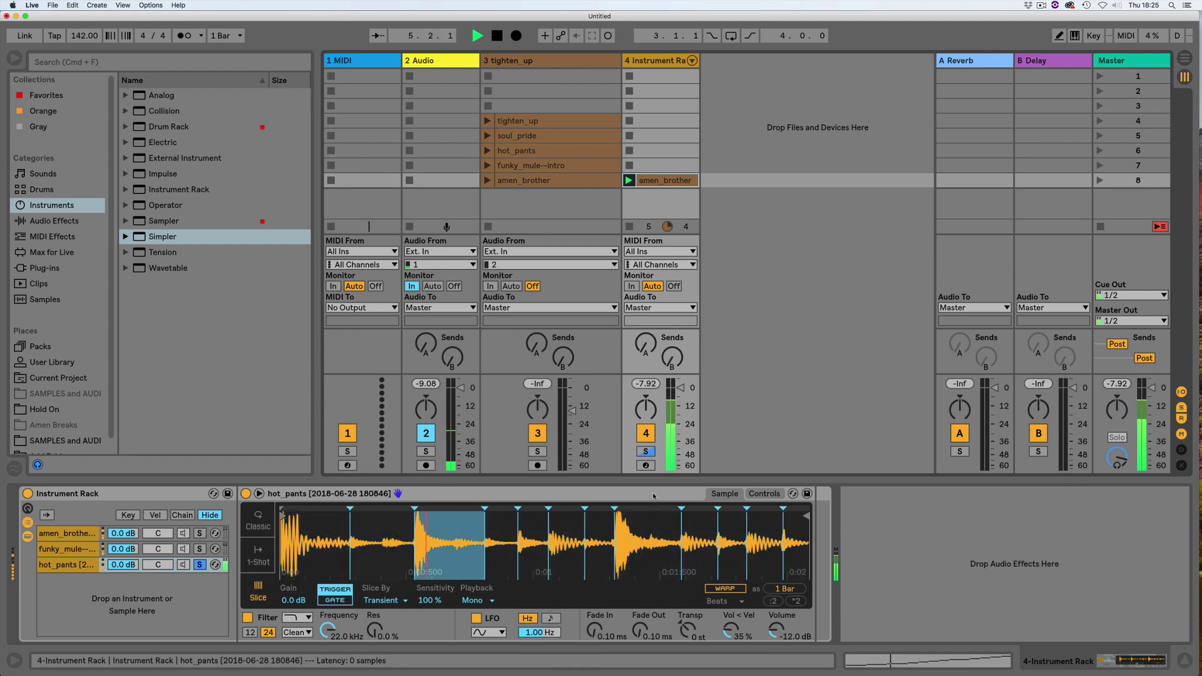
pyautogui.press('space')
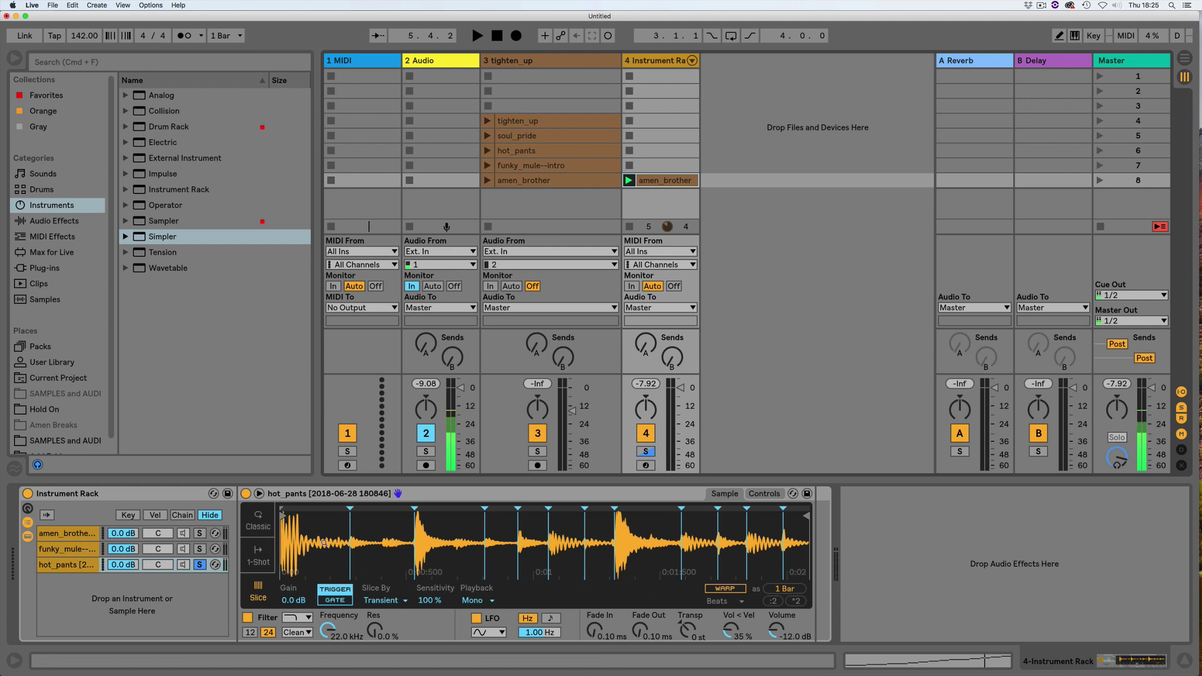
pyautogui.scroll(5, 378, 542)
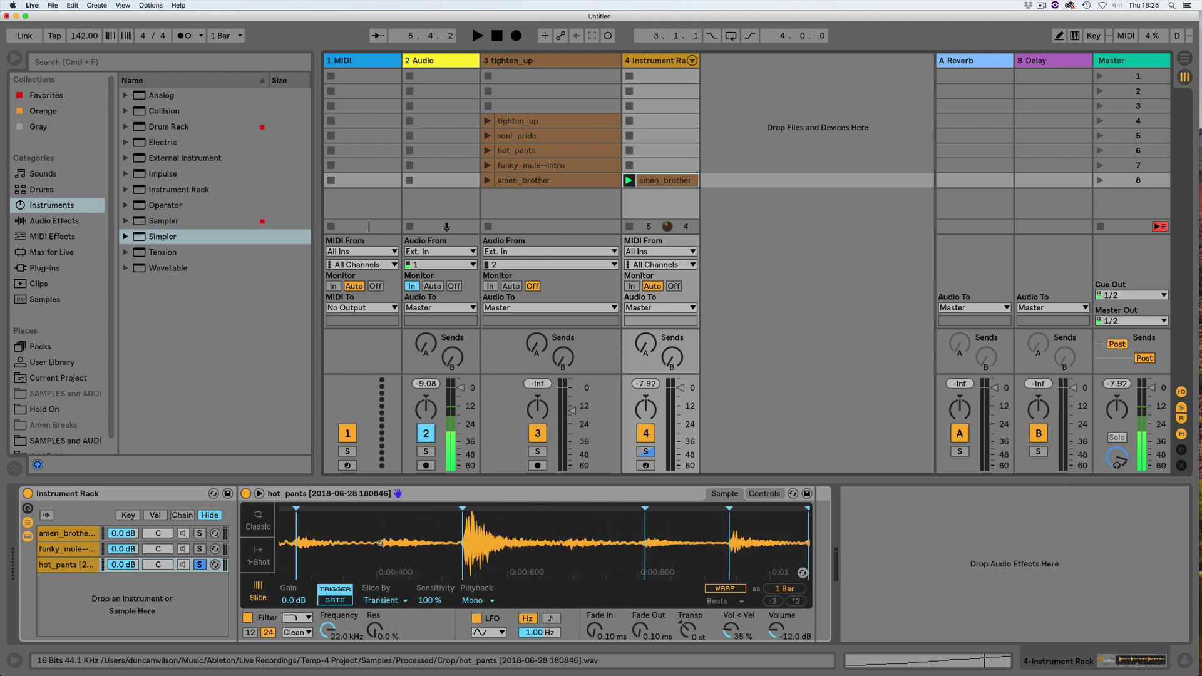
pyautogui.scroll(3, 378, 542)
pyautogui.scroll(-4, 380, 542)
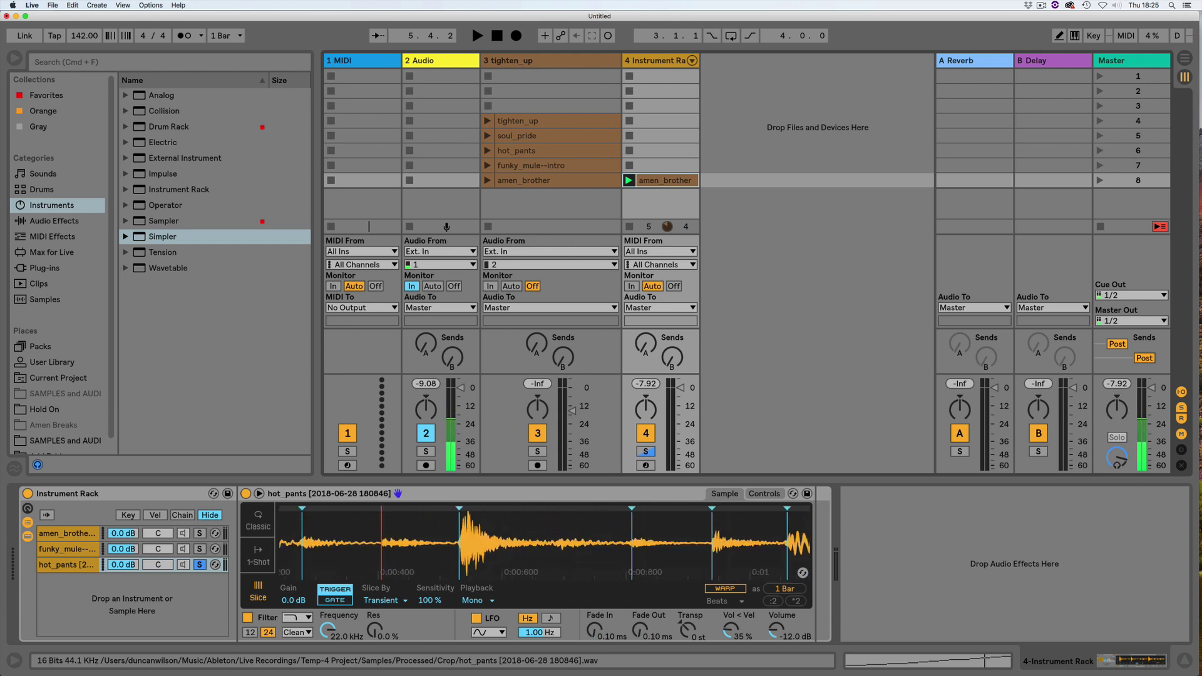
pyautogui.scroll(-5, 380, 545)
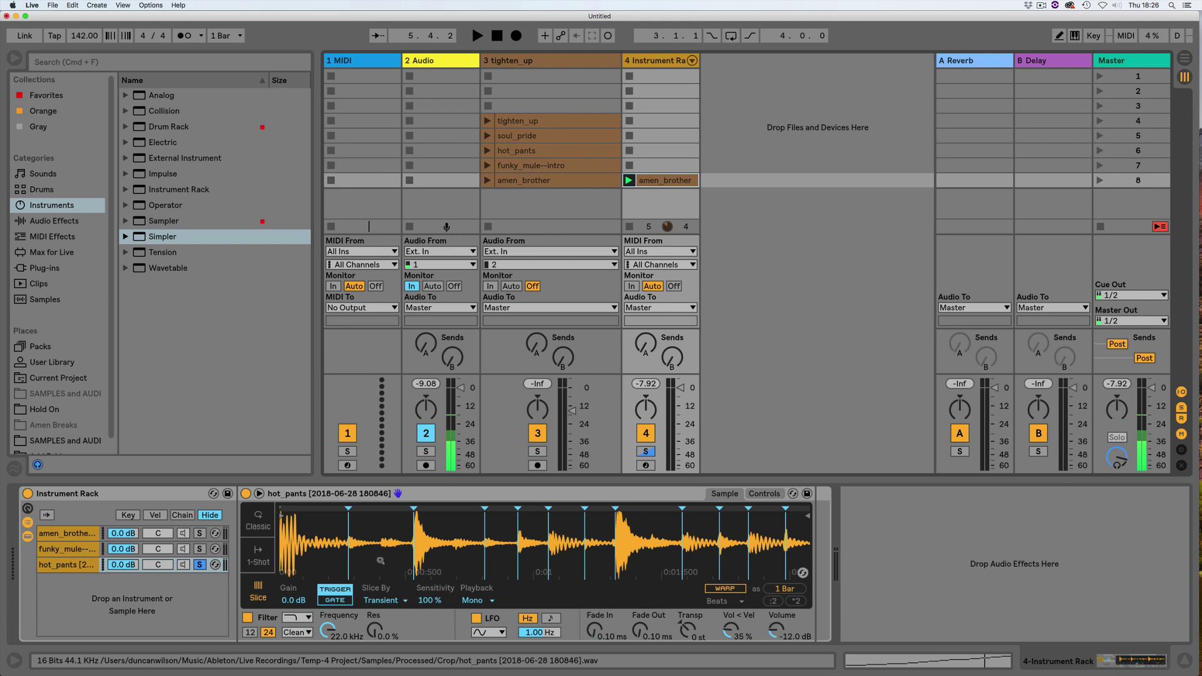
# Step: Unsolo hot_pants and add the soul_pride clip to the Instrument Rack as a soloed chain in Slice mode
pyautogui.click(199, 565)
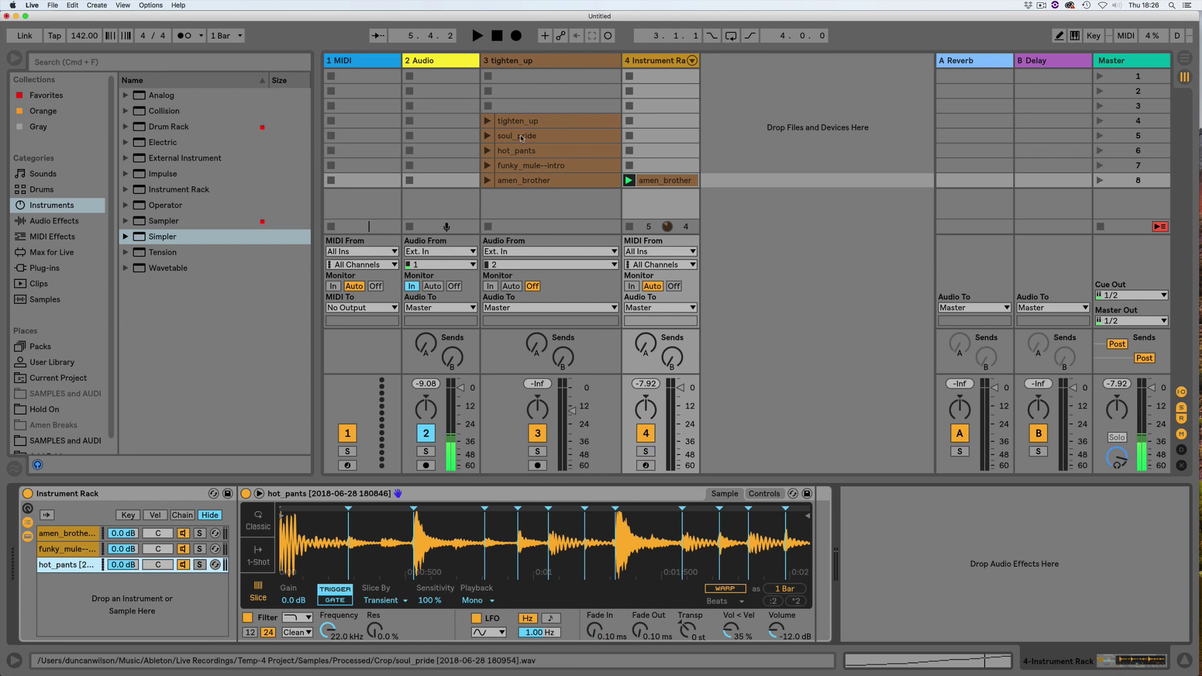
pyautogui.moveTo(521, 138); pyautogui.dragTo(121, 587)
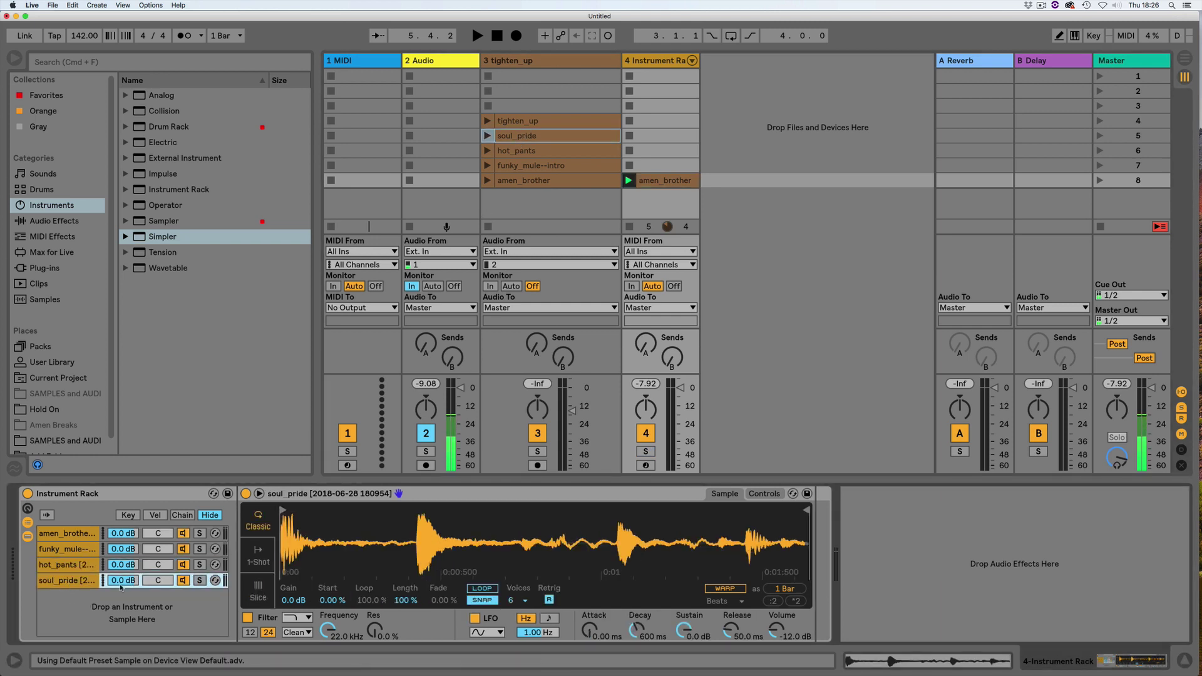
pyautogui.click(198, 580)
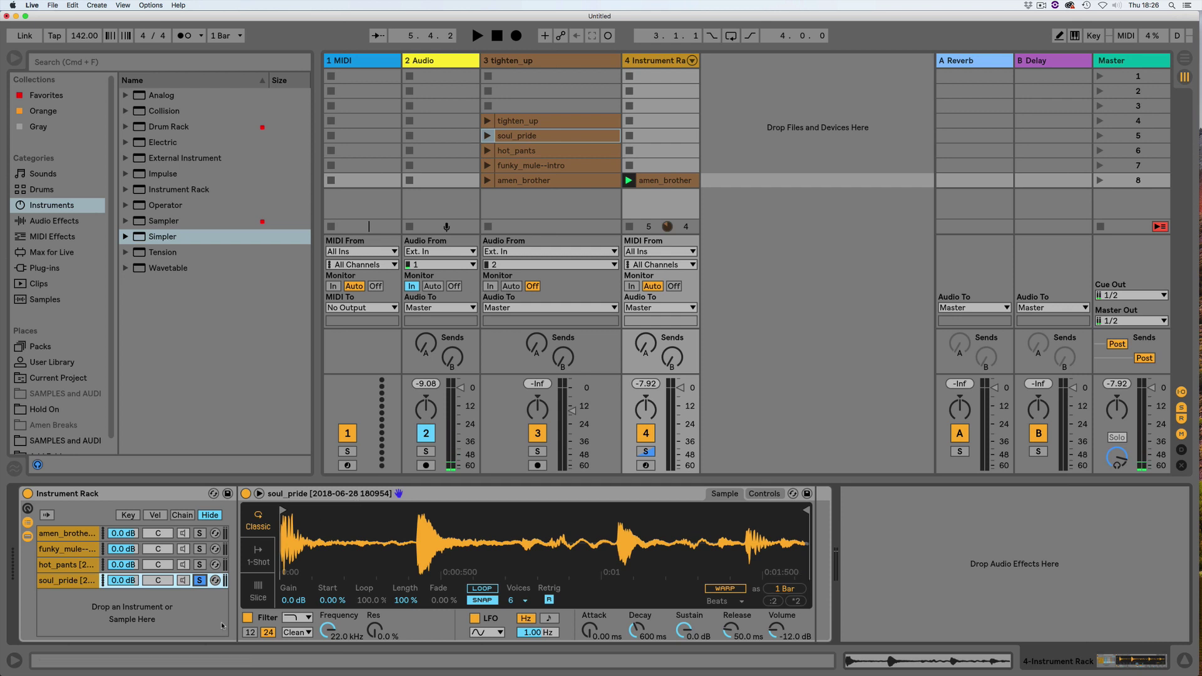
pyautogui.click(257, 594)
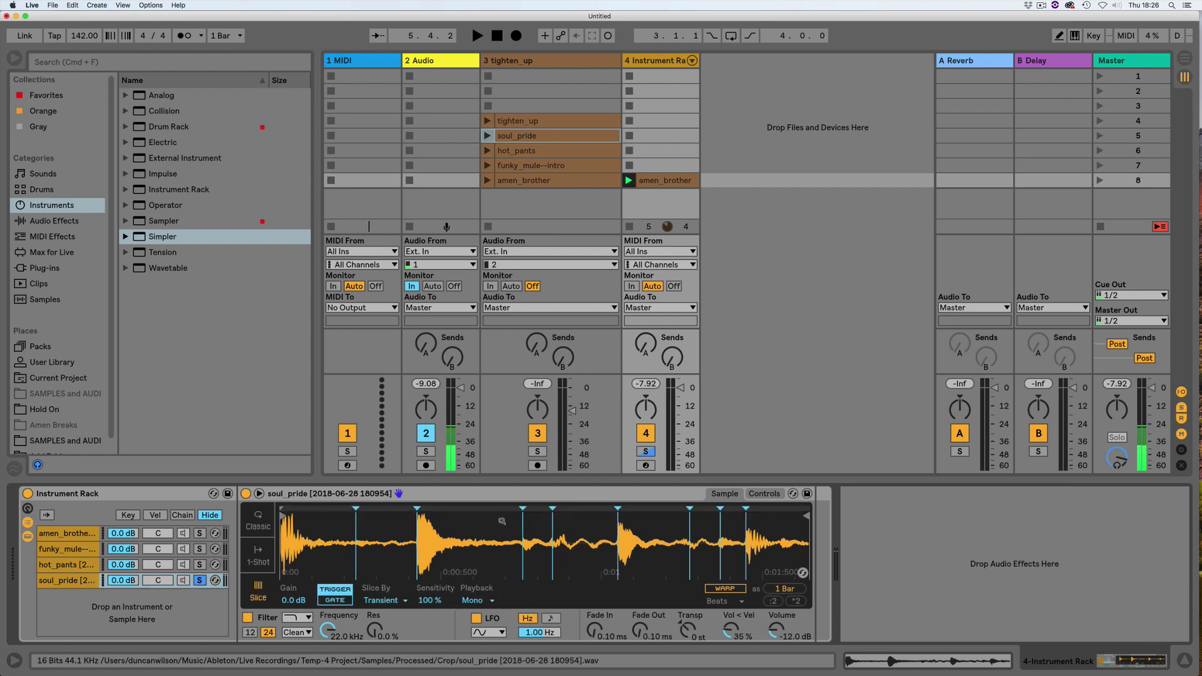
# Step: While the MIDI clip plays, correct the soul_pride slices by placing two before the second snare hit and one near the end
pyautogui.press('space')
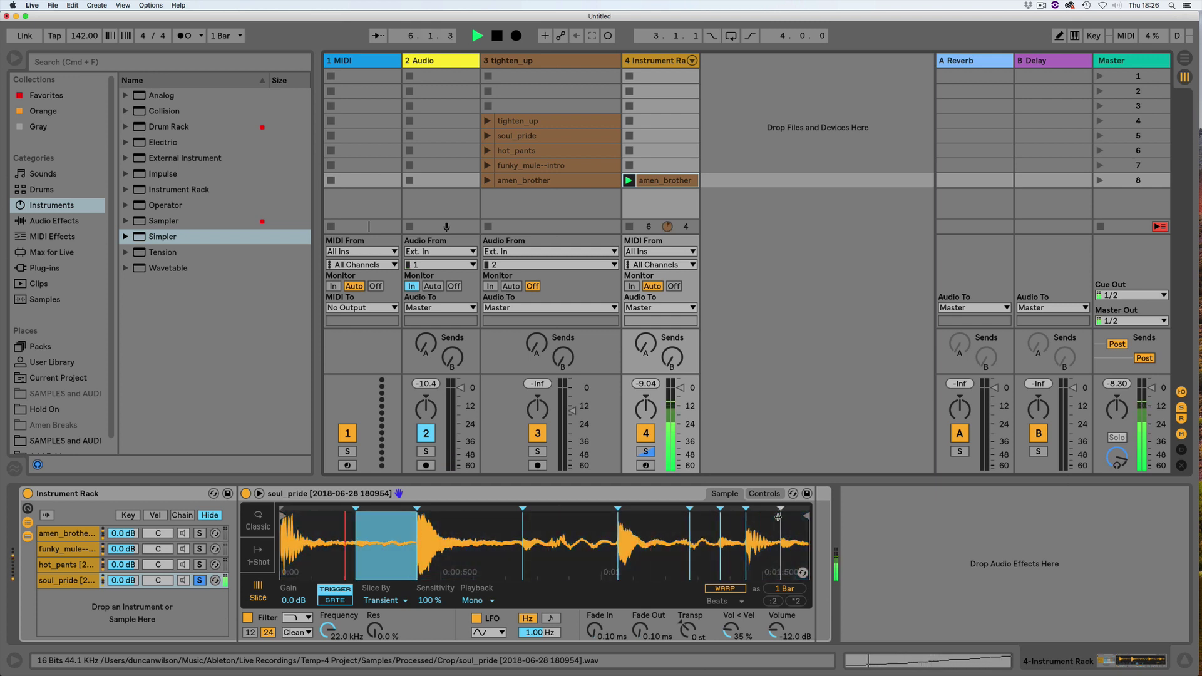
pyautogui.doubleClick(569, 514)
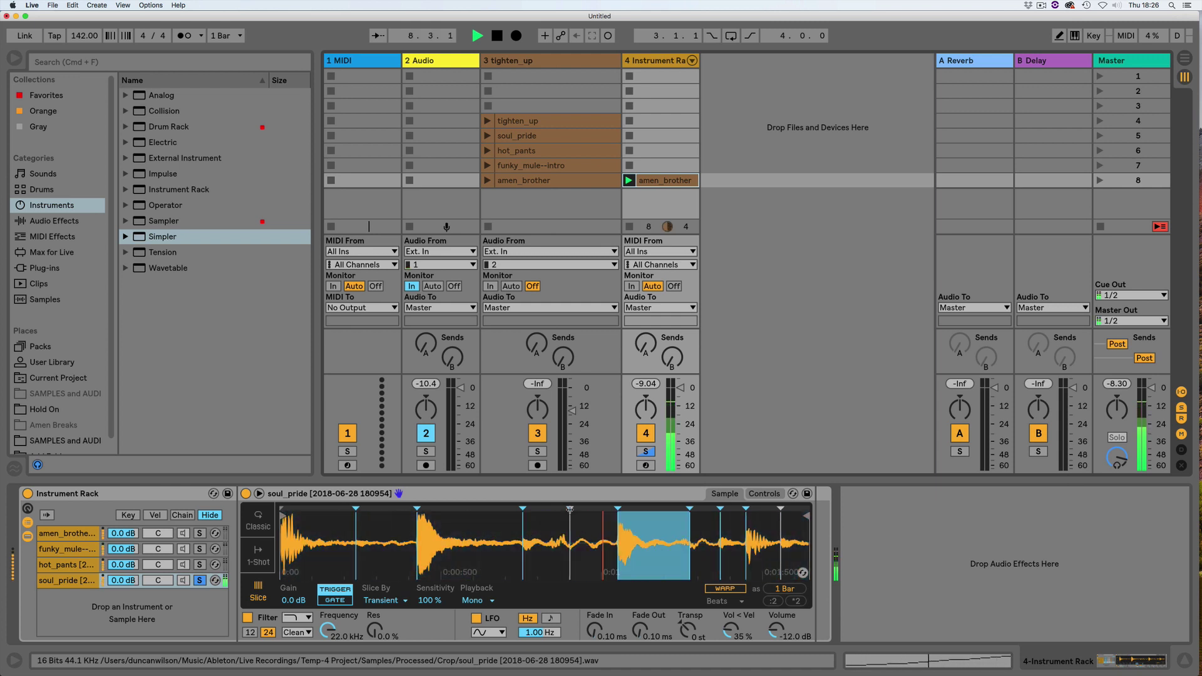
pyautogui.moveTo(569, 513); pyautogui.dragTo(550, 512)
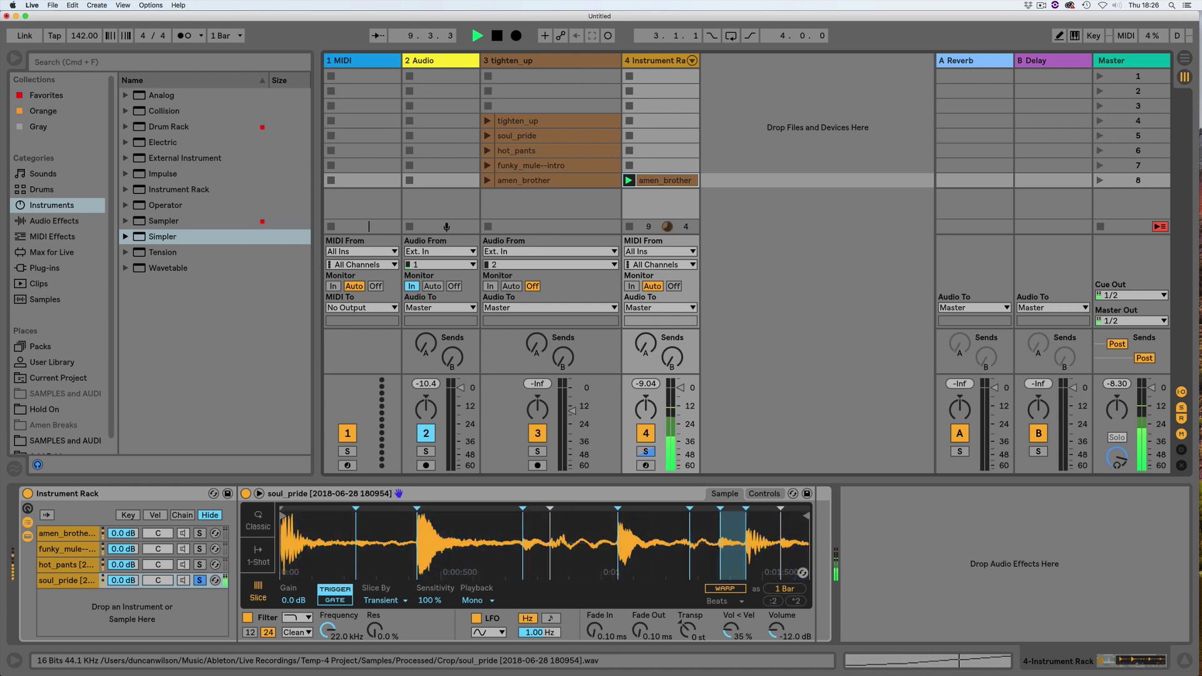
pyautogui.doubleClick(586, 511)
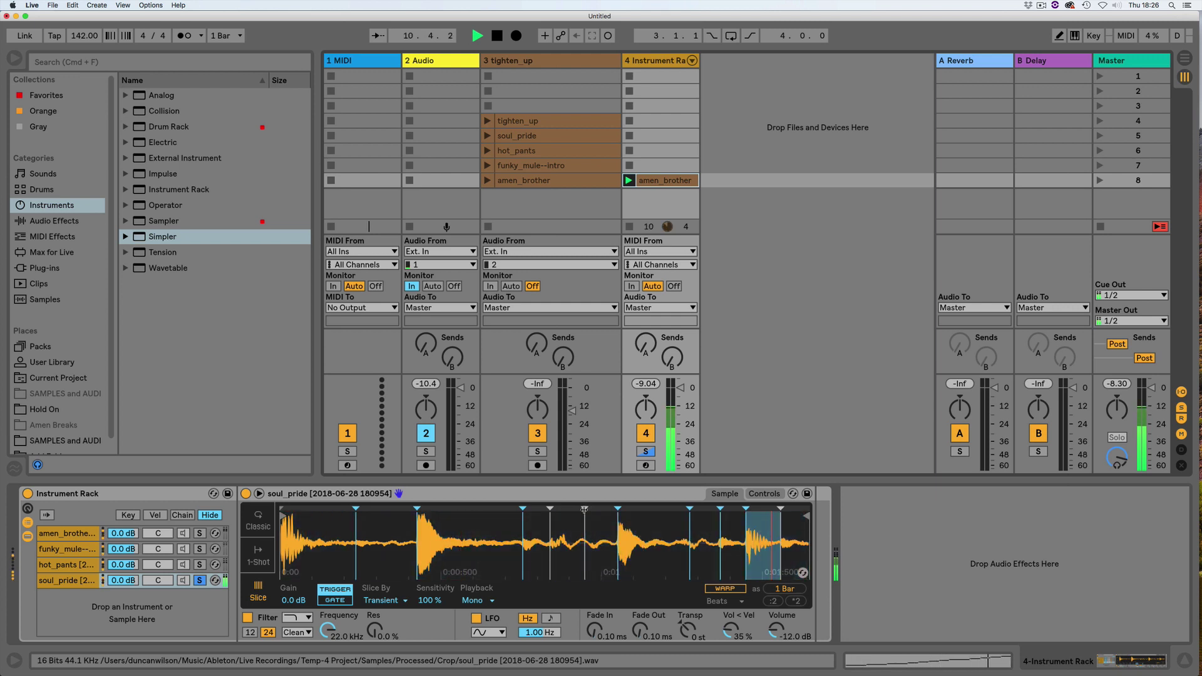
pyautogui.moveTo(586, 512); pyautogui.dragTo(584, 509)
pyautogui.press('space')
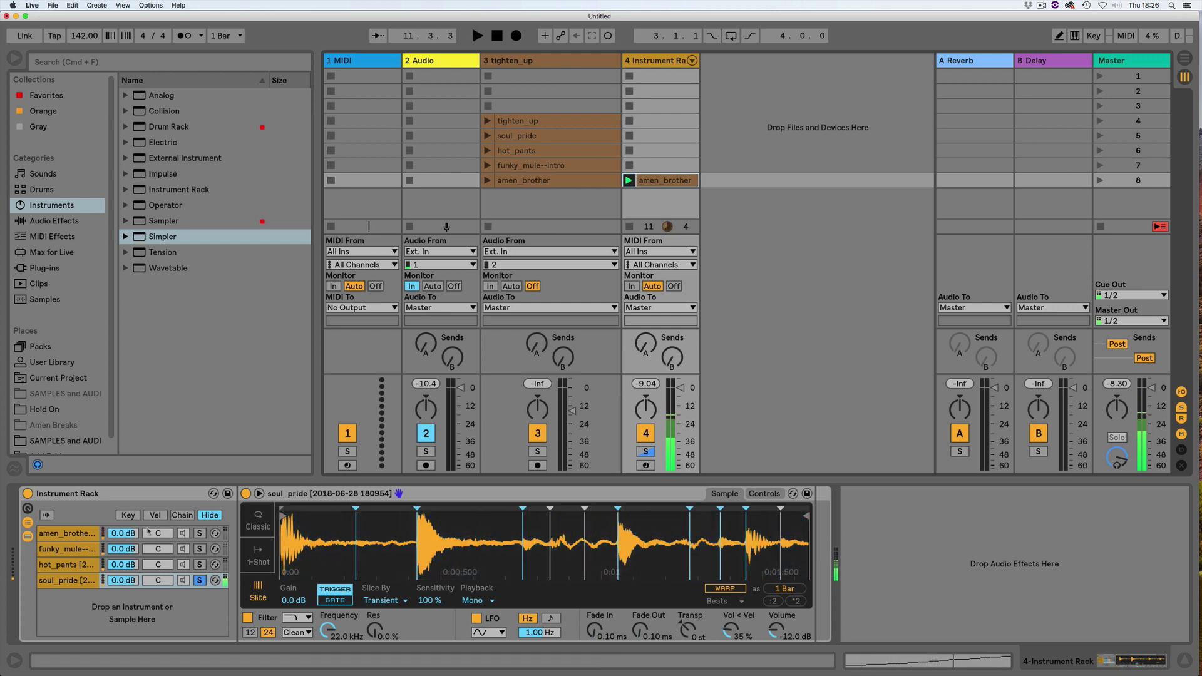
# Step: Compare the soul_pride slices with amen_brother, then add a slice shortly after soul_pride's first snare hit and audition it with the MIDI clip
pyautogui.click(57, 531)
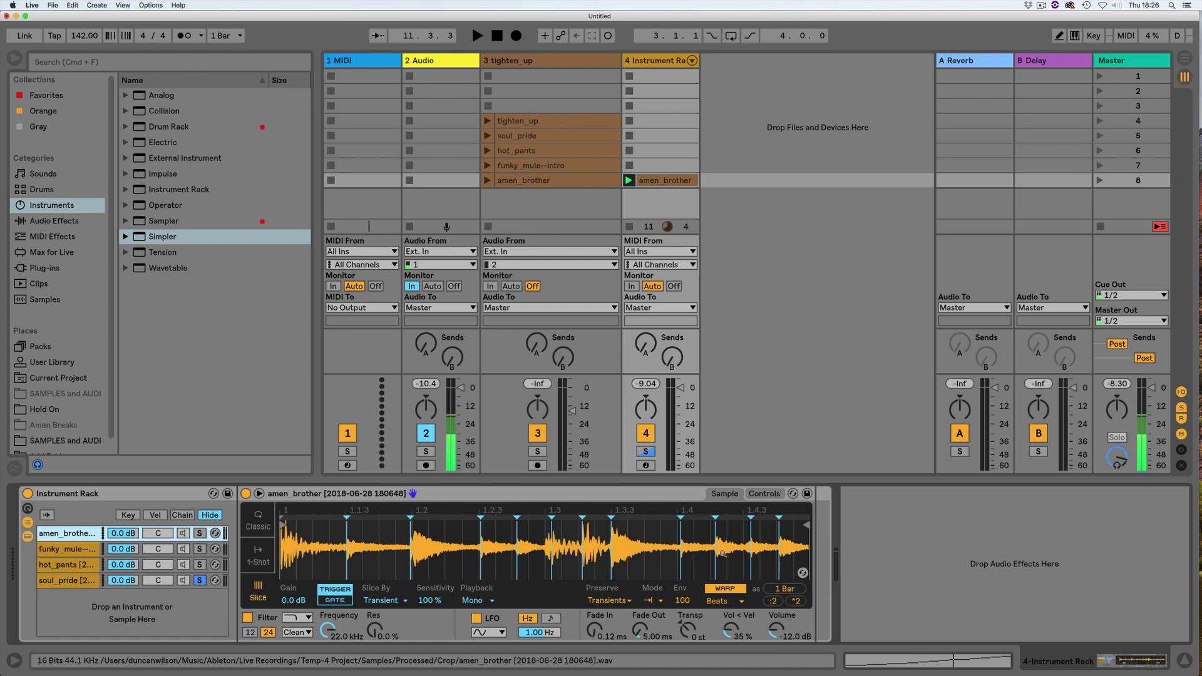
pyautogui.click(58, 580)
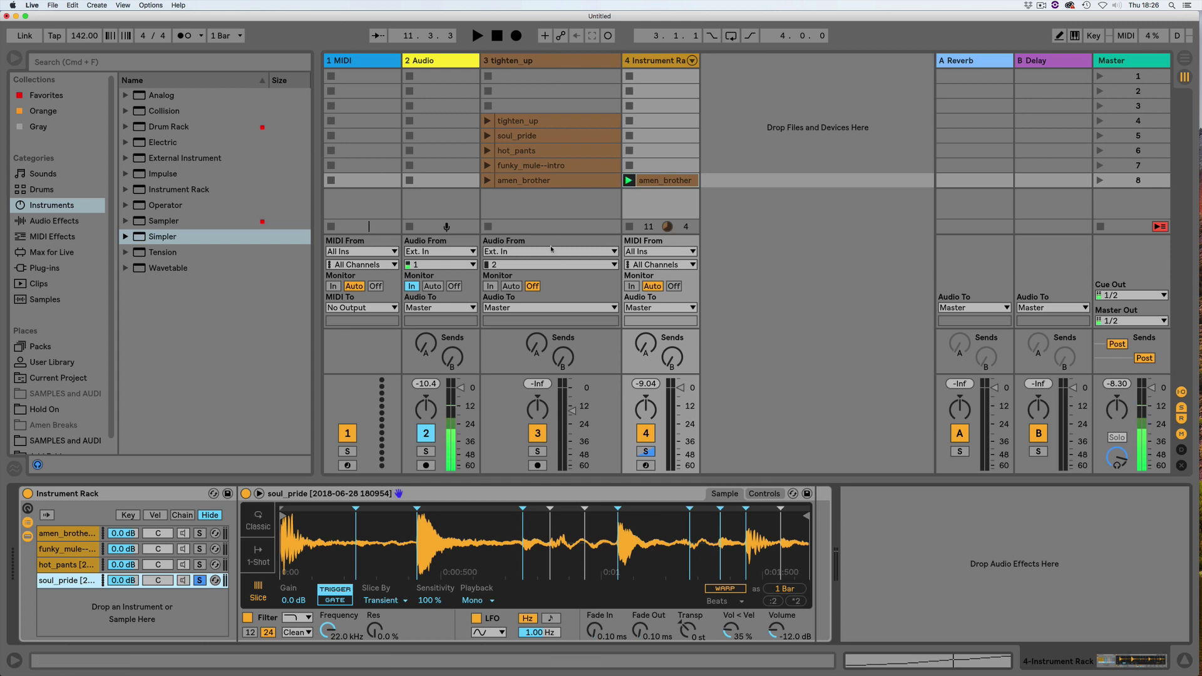
pyautogui.click(628, 180)
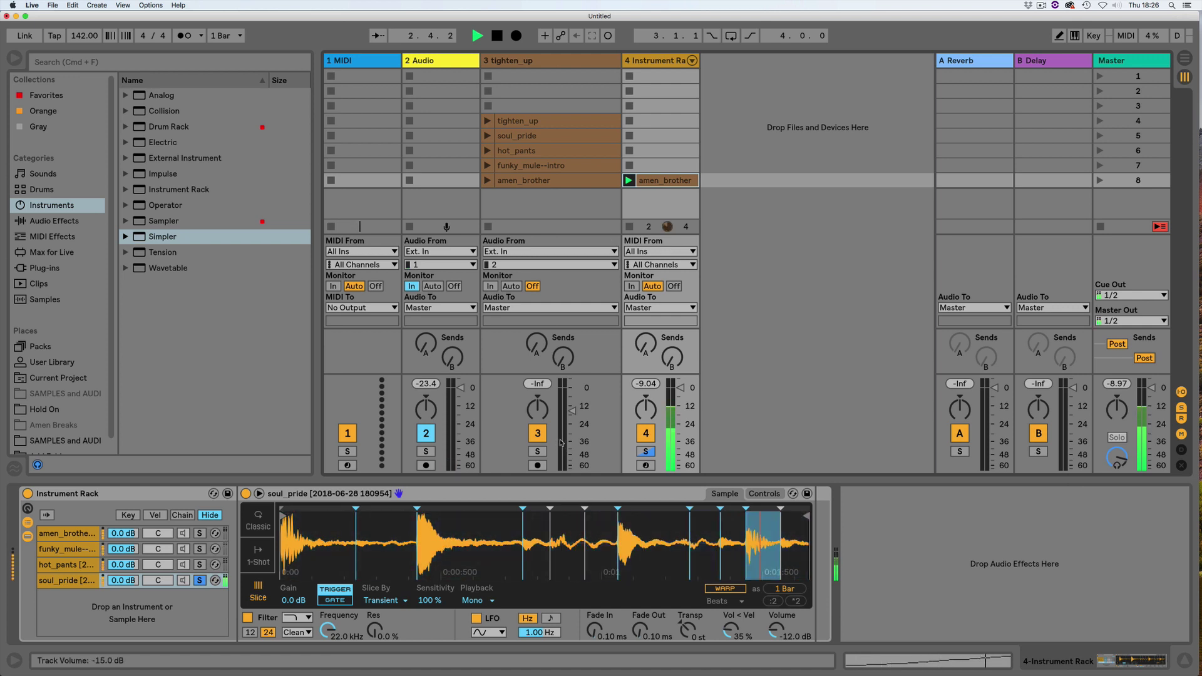
pyautogui.press('space')
pyautogui.doubleClick(476, 529)
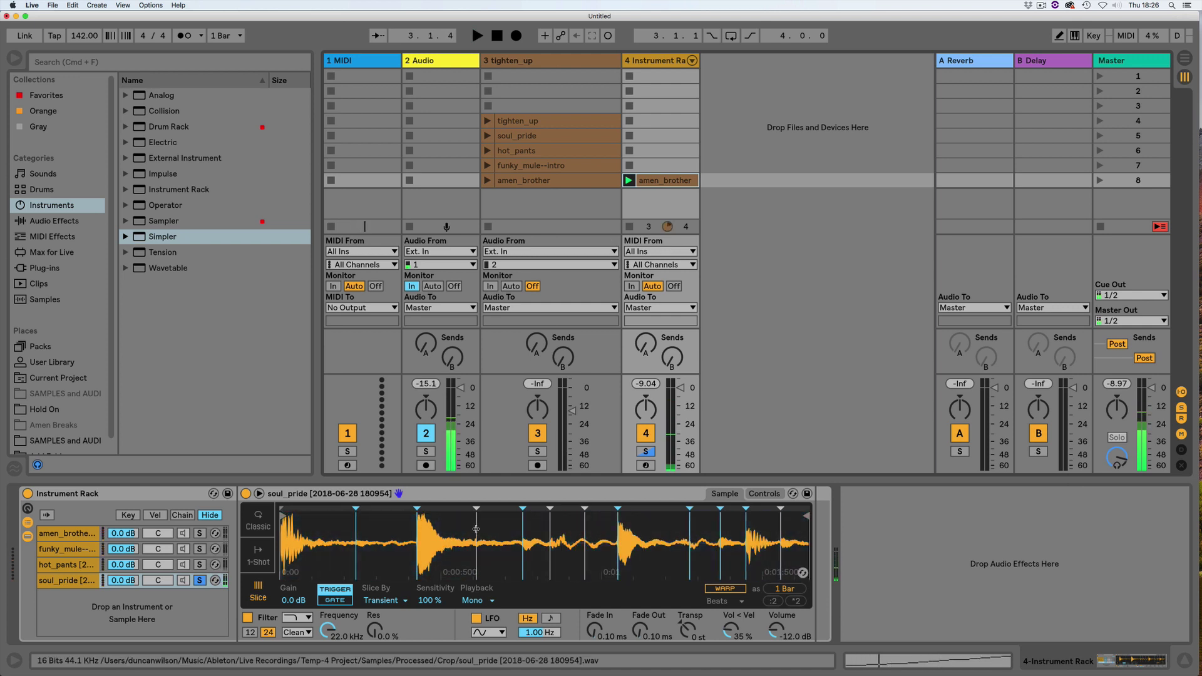
pyautogui.click(630, 180)
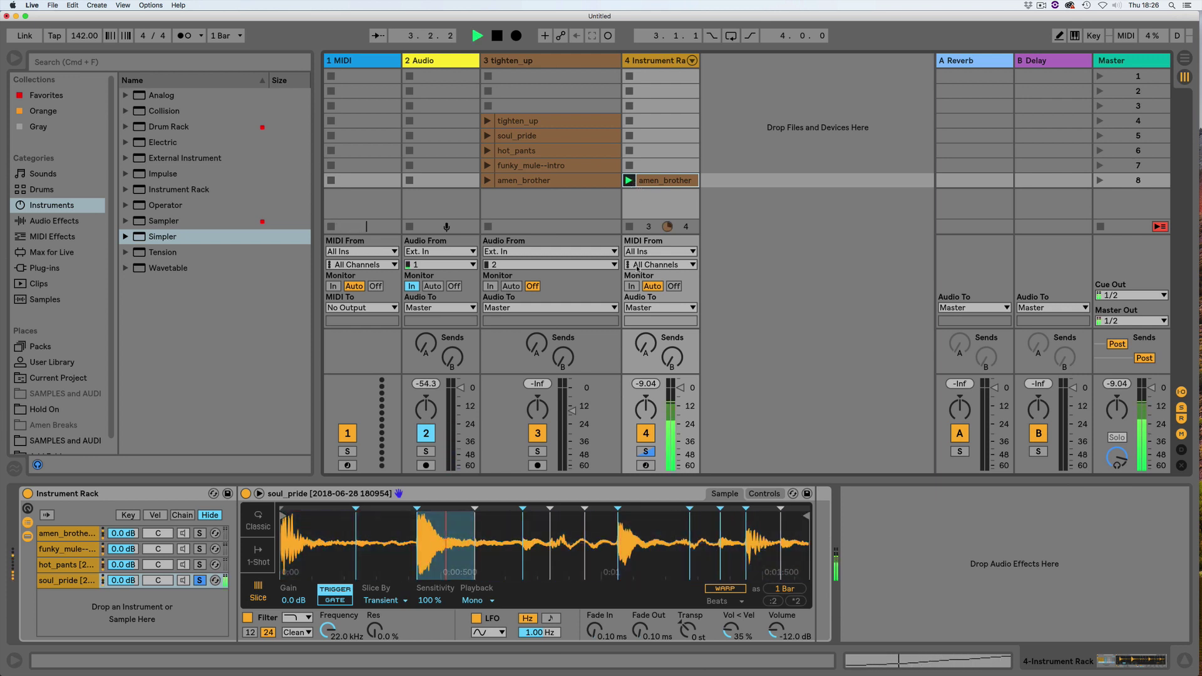
pyautogui.press('space')
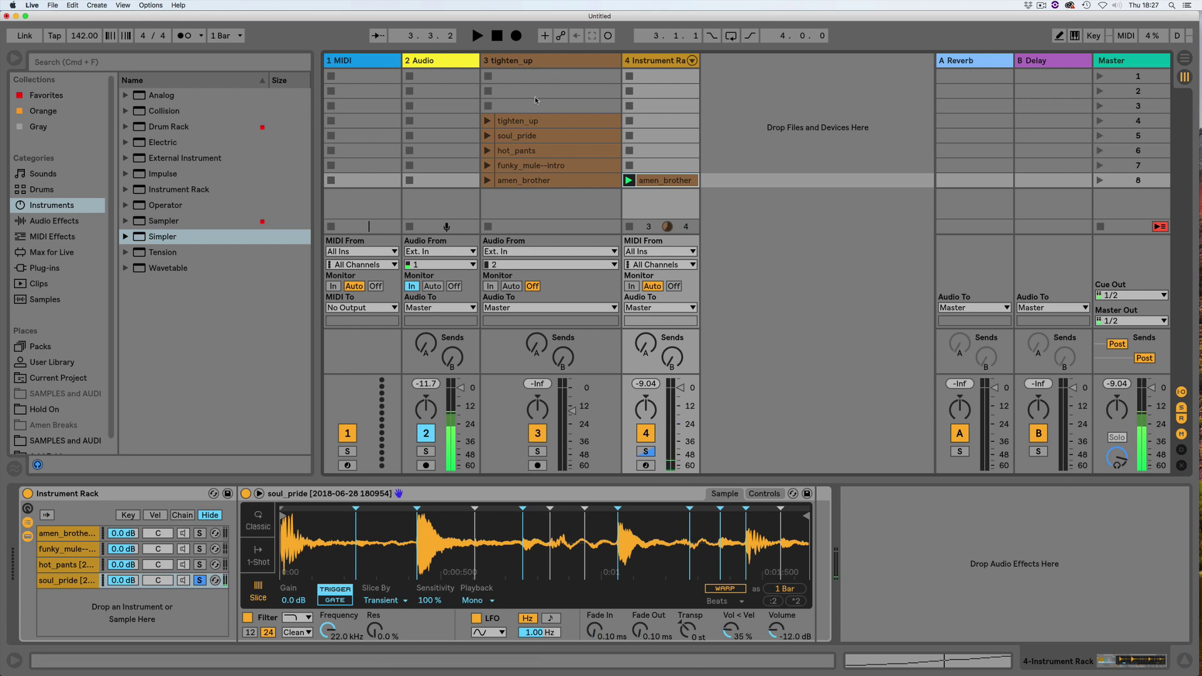
# Step: Unsolo soul_pride, add the tighten_up clip to the Instrument Rack as a soloed chain in Slice mode, and start playback
pyautogui.moveTo(520, 121); pyautogui.dragTo(199, 596)
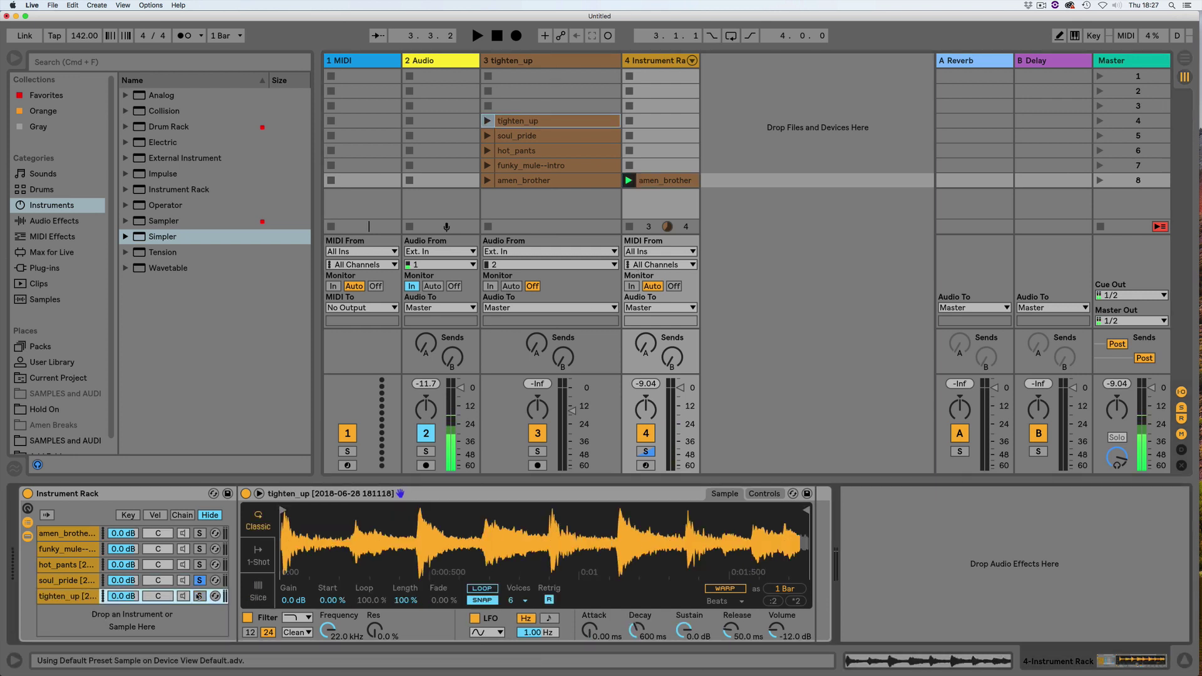
pyautogui.click(256, 592)
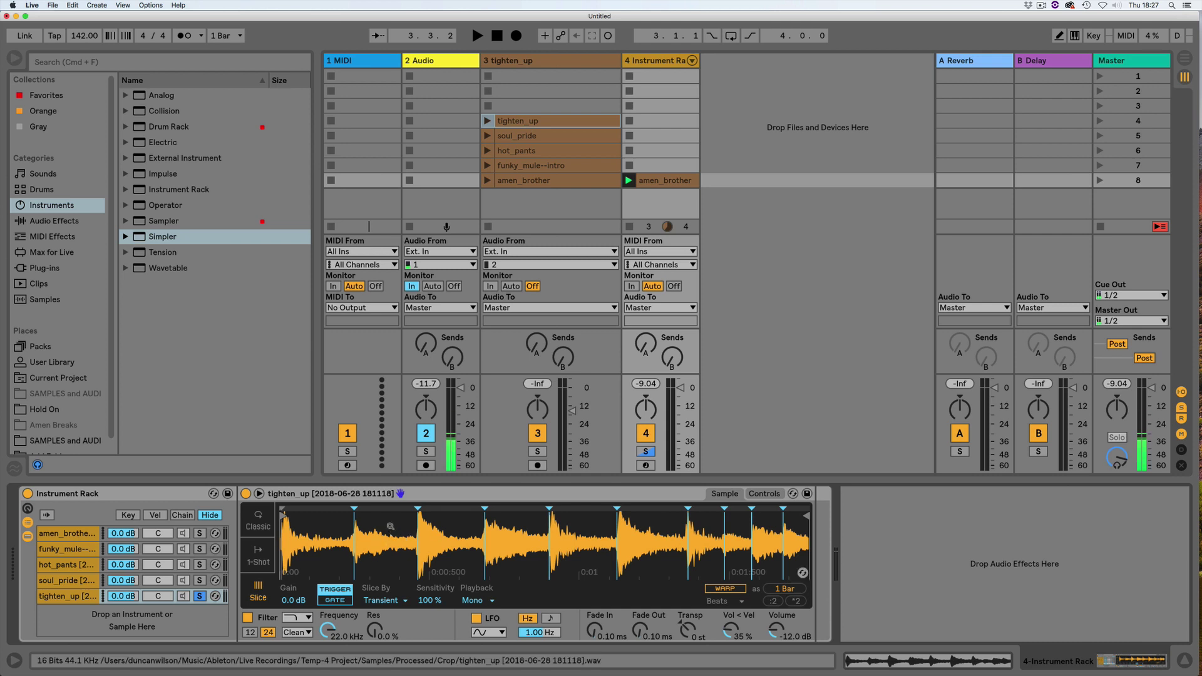
pyautogui.press('space')
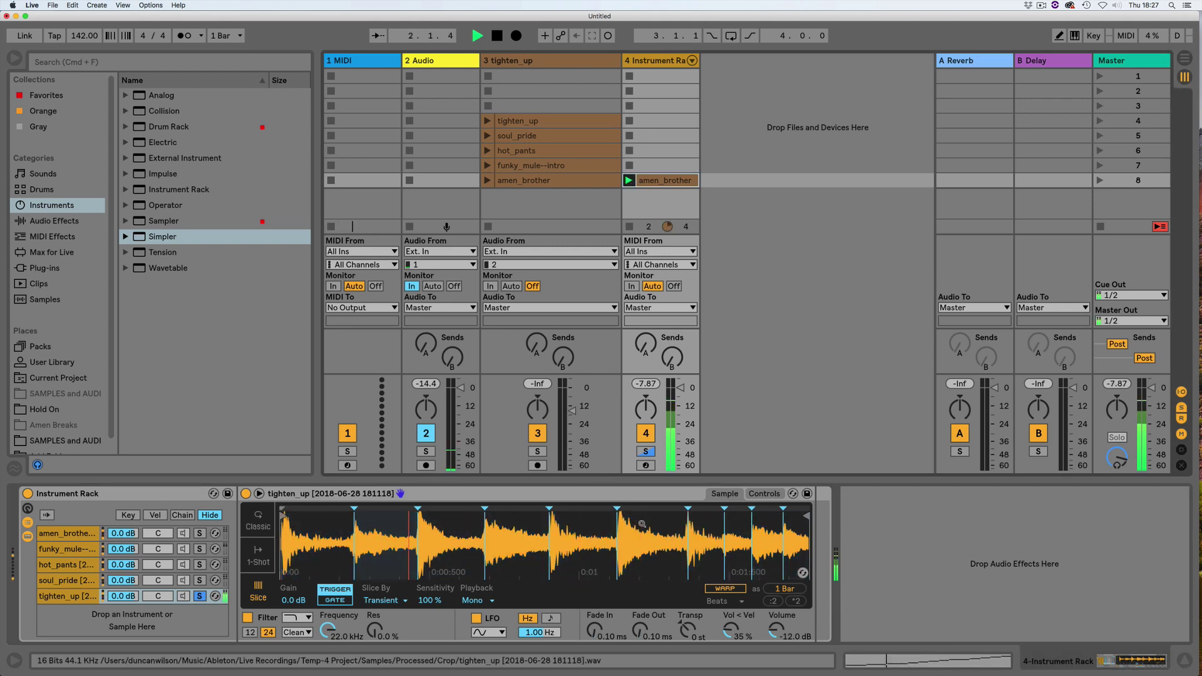
# Step: During playback, try extra tighten_up slices in the middle beats, keeping the two before the second snare and removing the one after the first snare
pyautogui.doubleClick(451, 529)
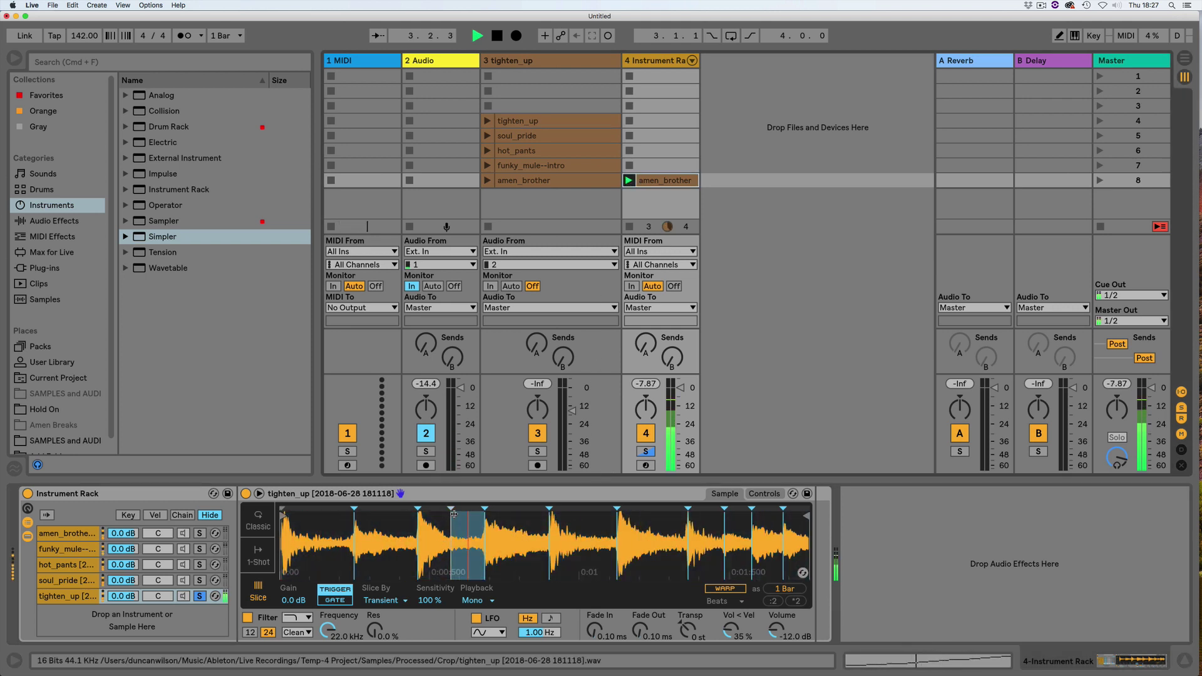
pyautogui.doubleClick(515, 526)
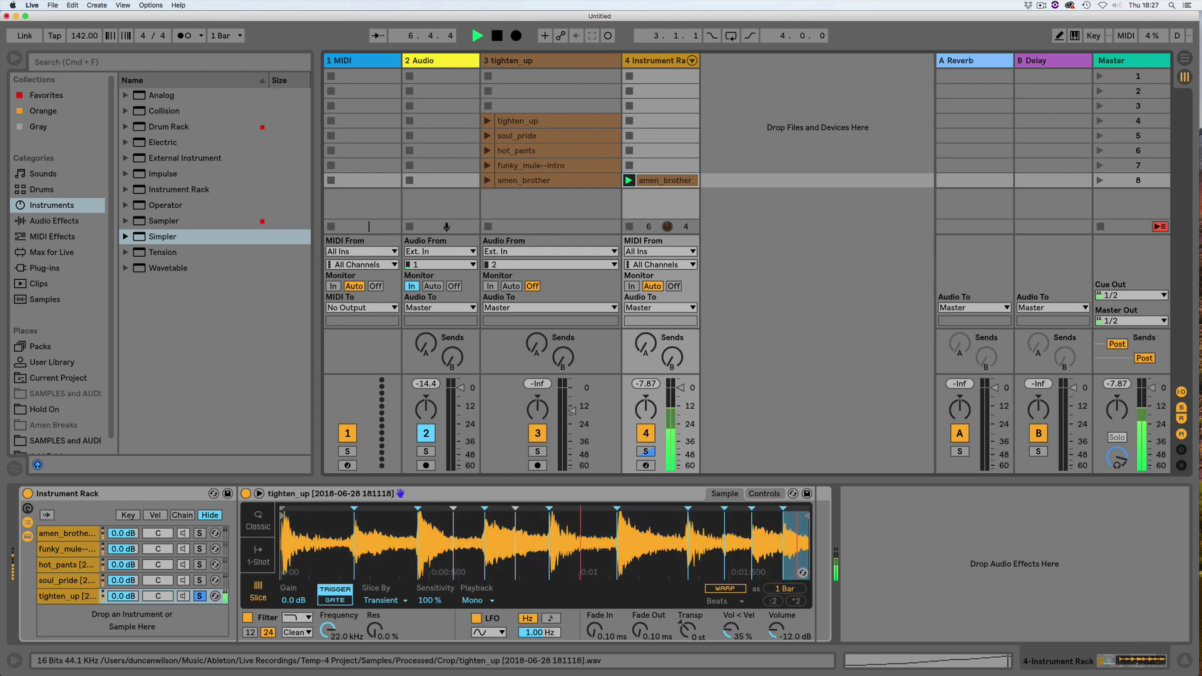
pyautogui.doubleClick(581, 519)
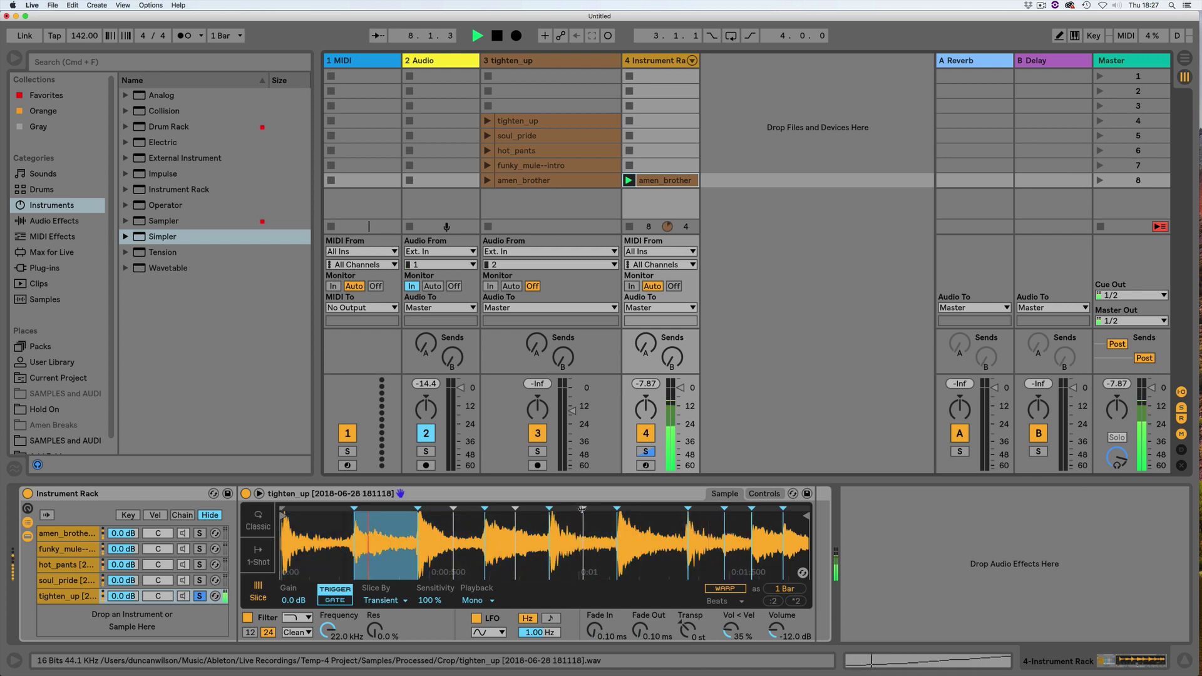
pyautogui.doubleClick(453, 532)
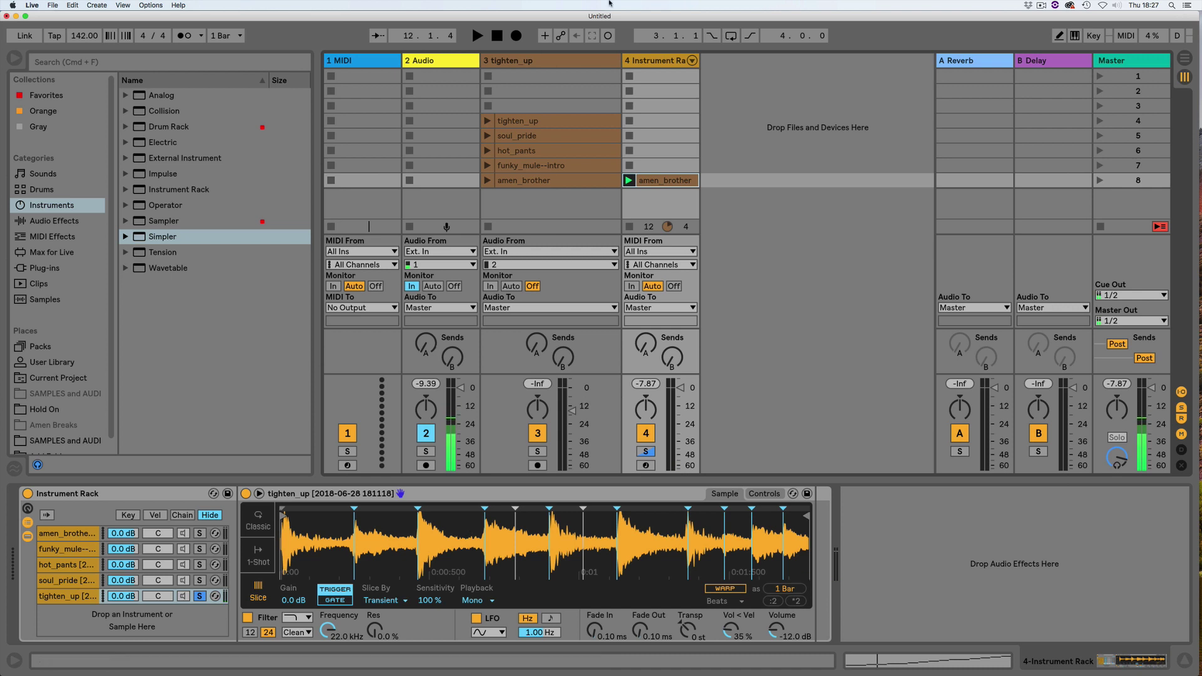
# Step: Narrow the tighten_up audio track and inspect the amen_brother MIDI clip with its note editor folded to the used notes
pyautogui.moveTo(618, 63); pyautogui.dragTo(491, 62)
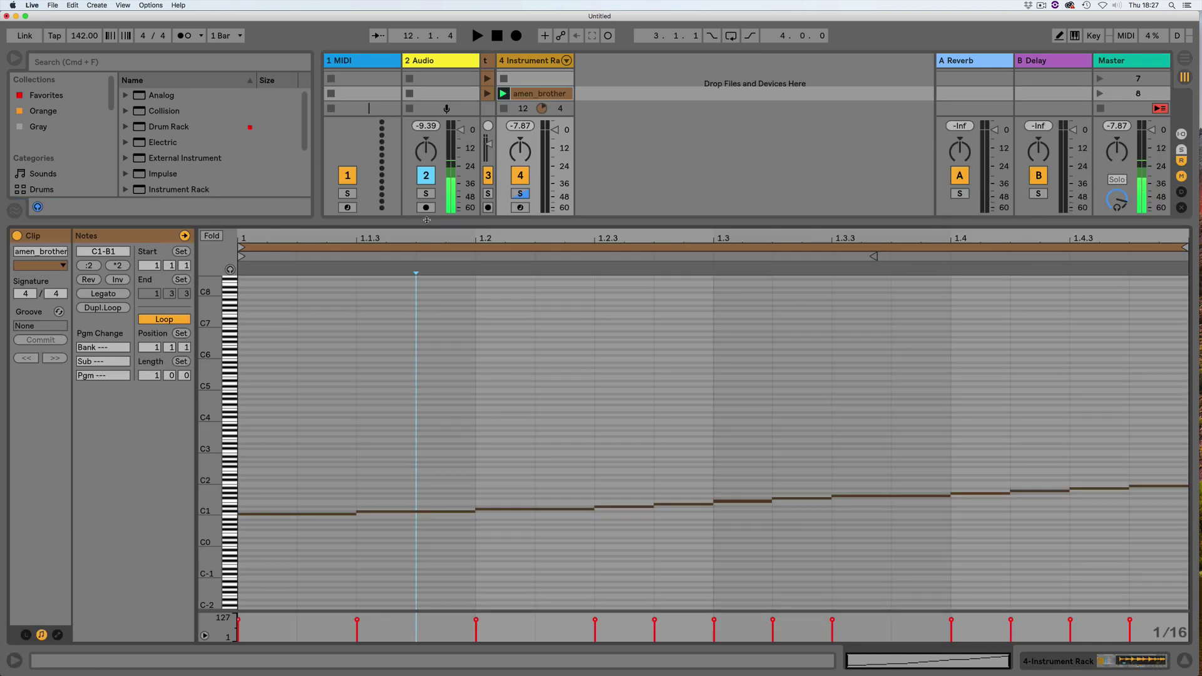
pyautogui.moveTo(426, 220); pyautogui.dragTo(417, 249)
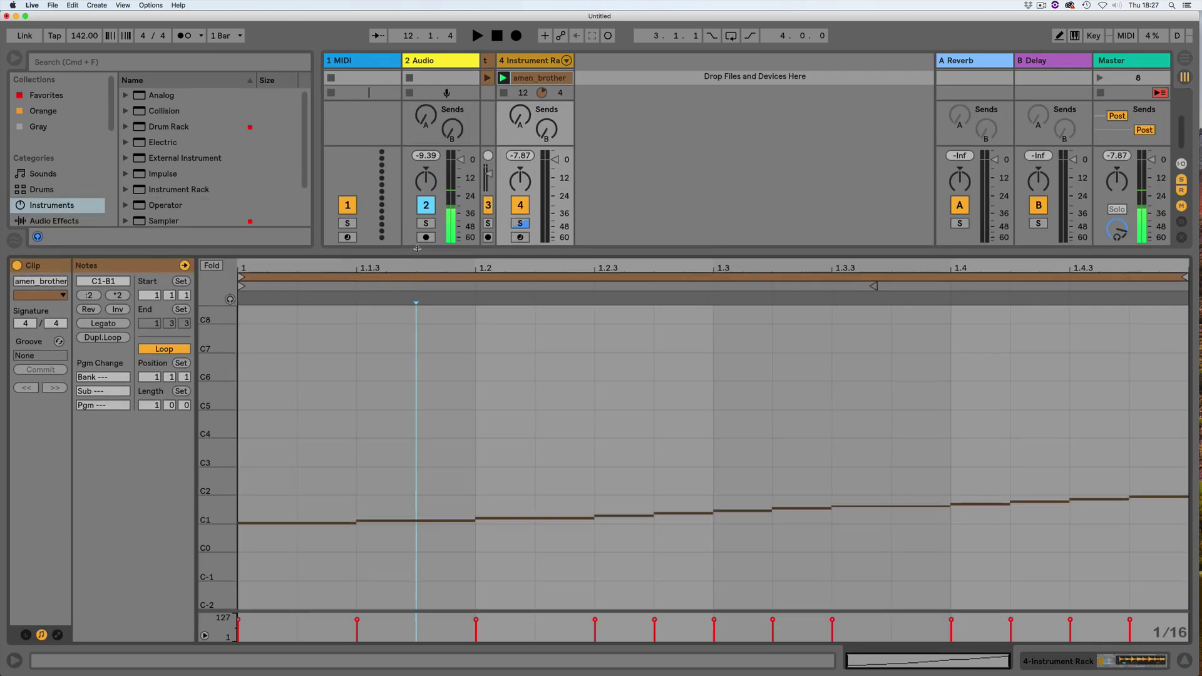
pyautogui.click(211, 266)
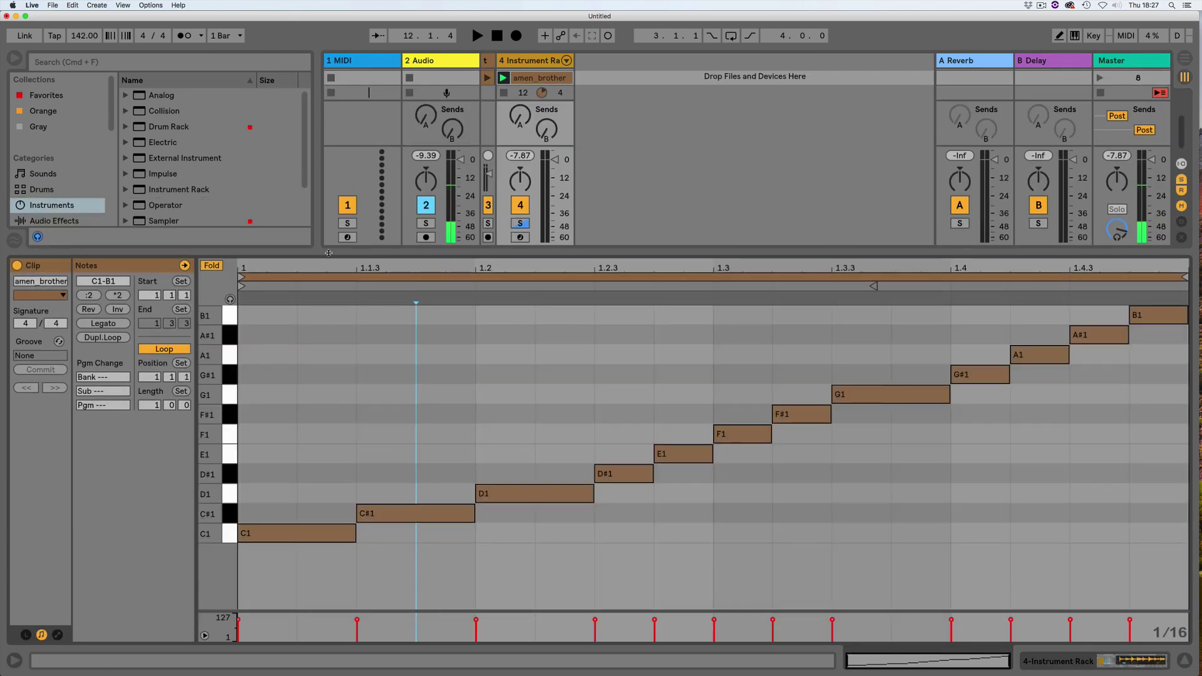
pyautogui.moveTo(329, 252); pyautogui.dragTo(220, 495)
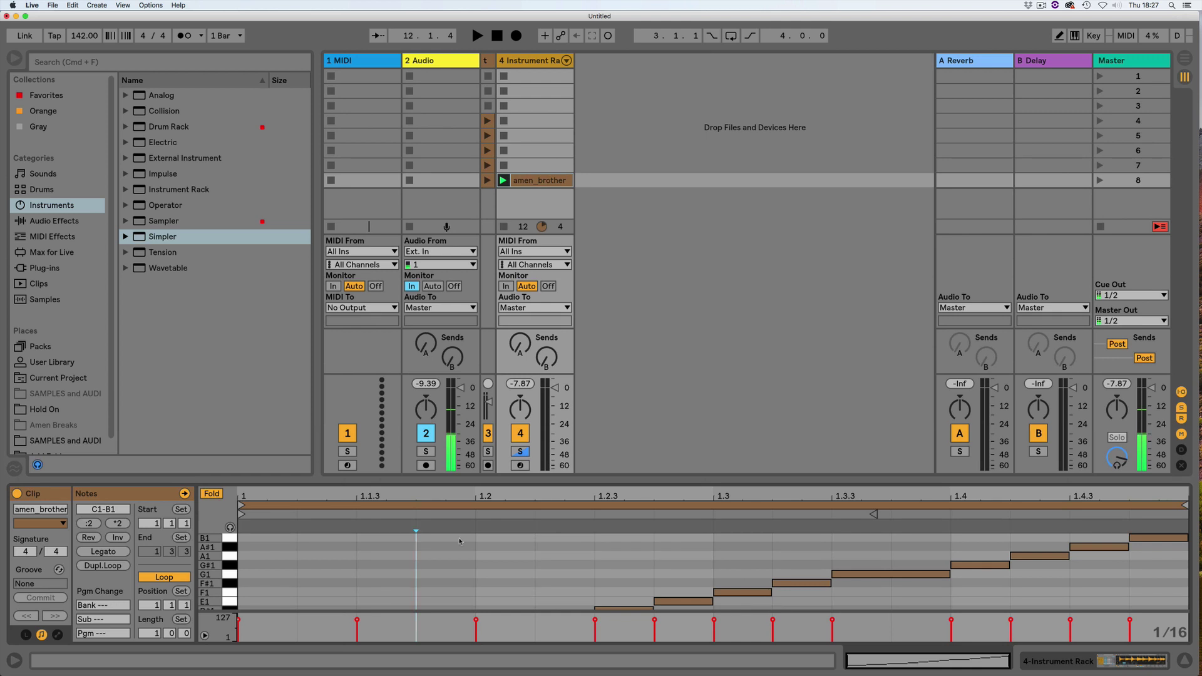
# Step: Return to the rack's devices, set the tempo to 170 BPM, and lower the Instrument Rack track's volume while the amen_brother clip plays
pyautogui.click(1073, 666)
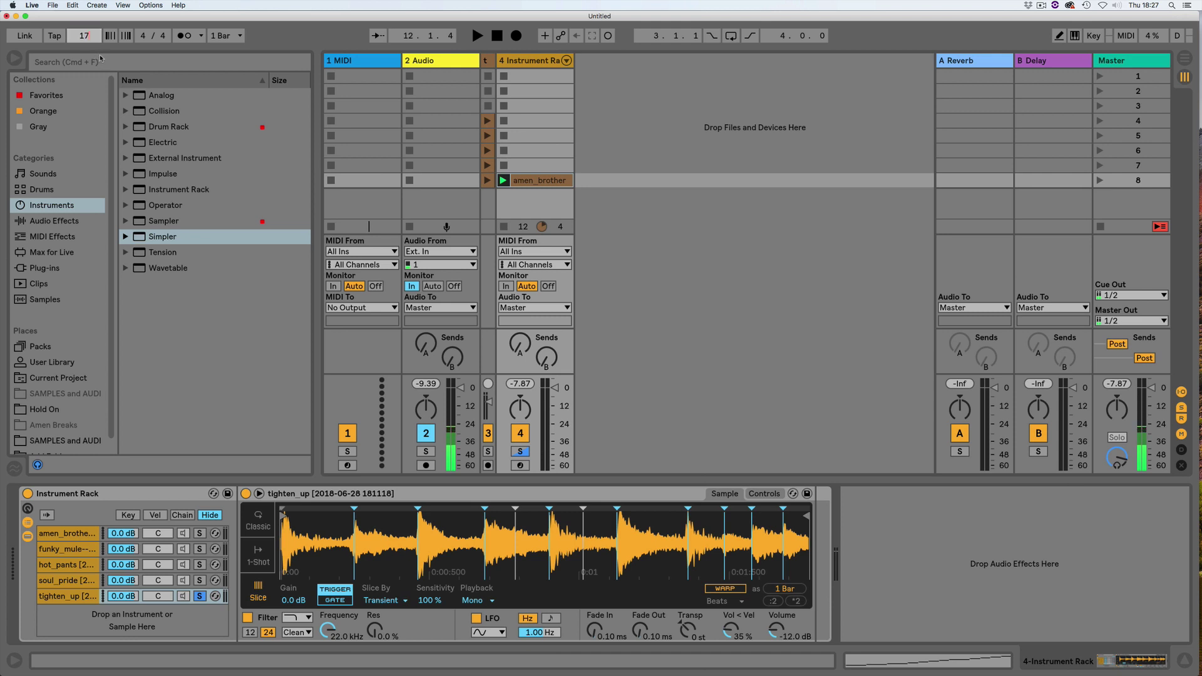
pyautogui.click(502, 181)
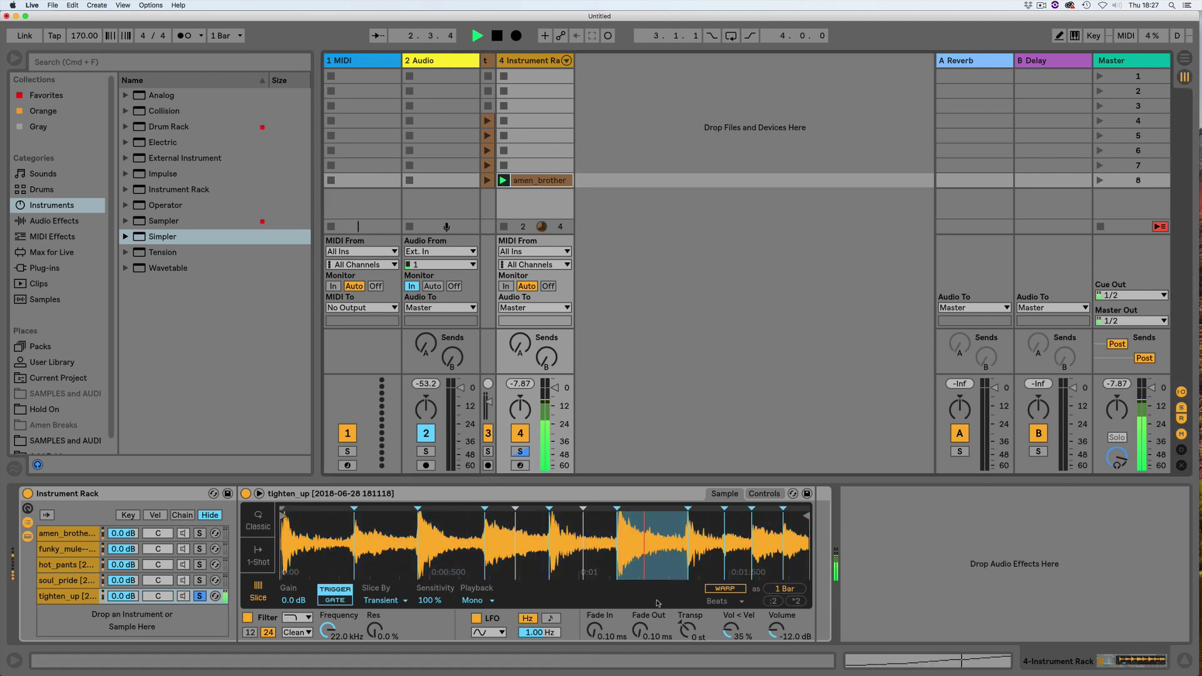
pyautogui.moveTo(557, 401); pyautogui.dragTo(546, 476)
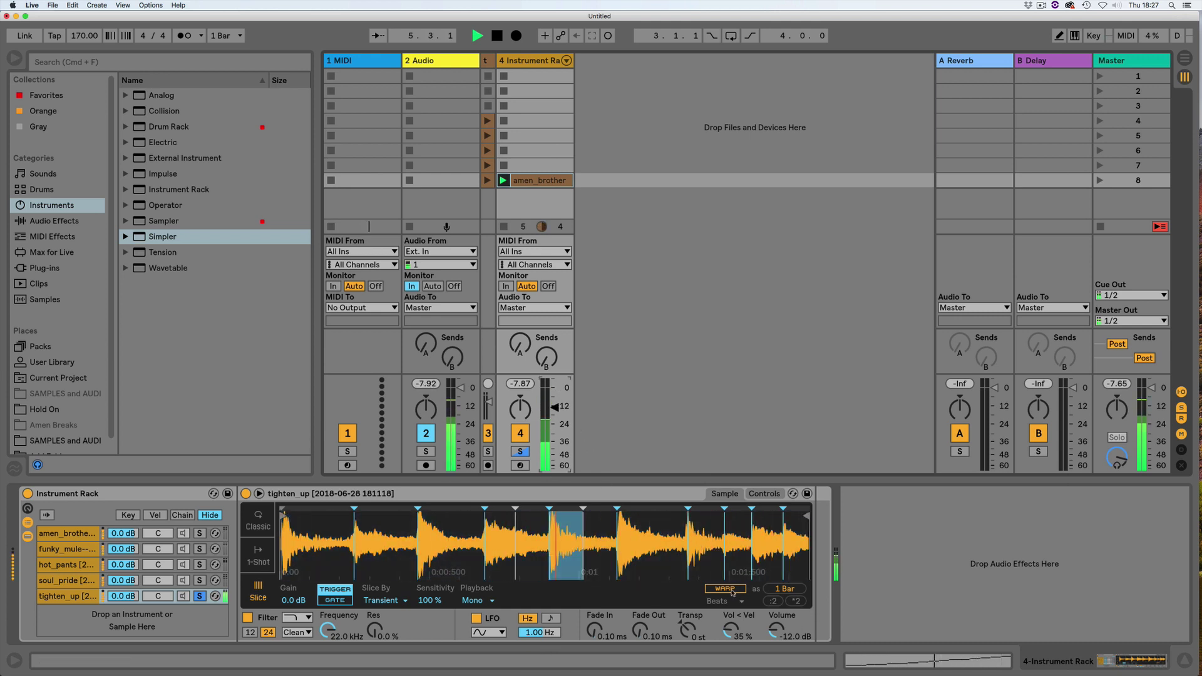
# Step: Turn on Warp for tighten_up in Beats mode, with the transient loop mode off and the envelope at 10
pyautogui.click(726, 588)
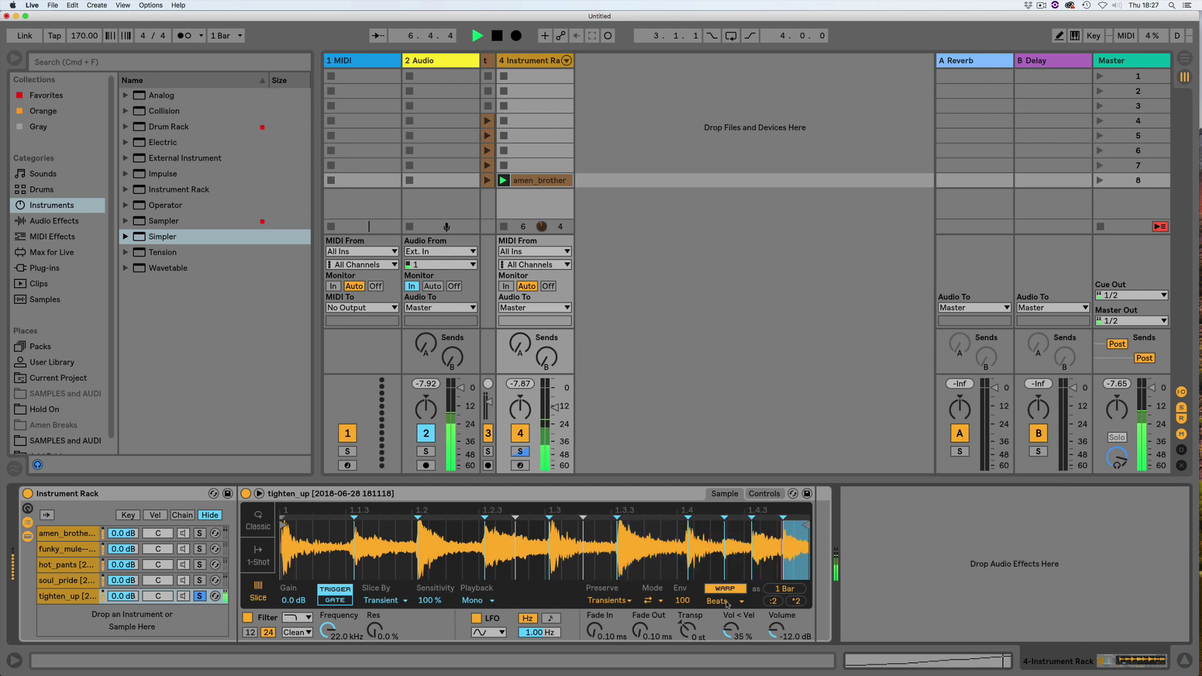
pyautogui.click(726, 601)
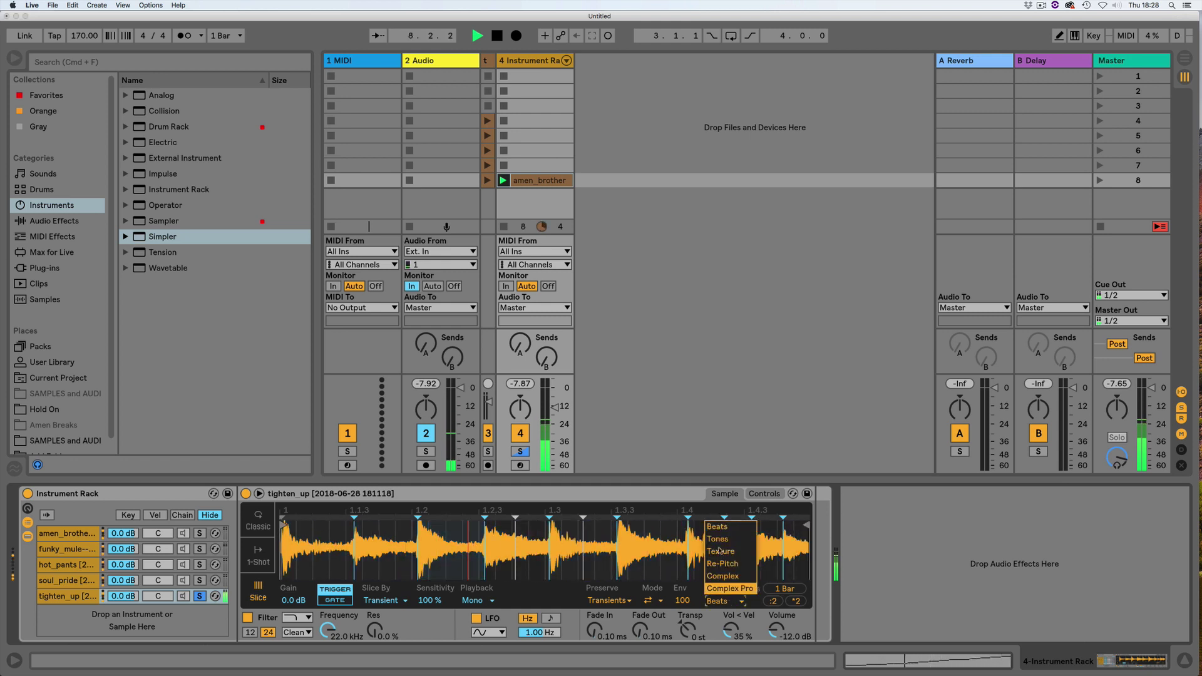
pyautogui.click(648, 600)
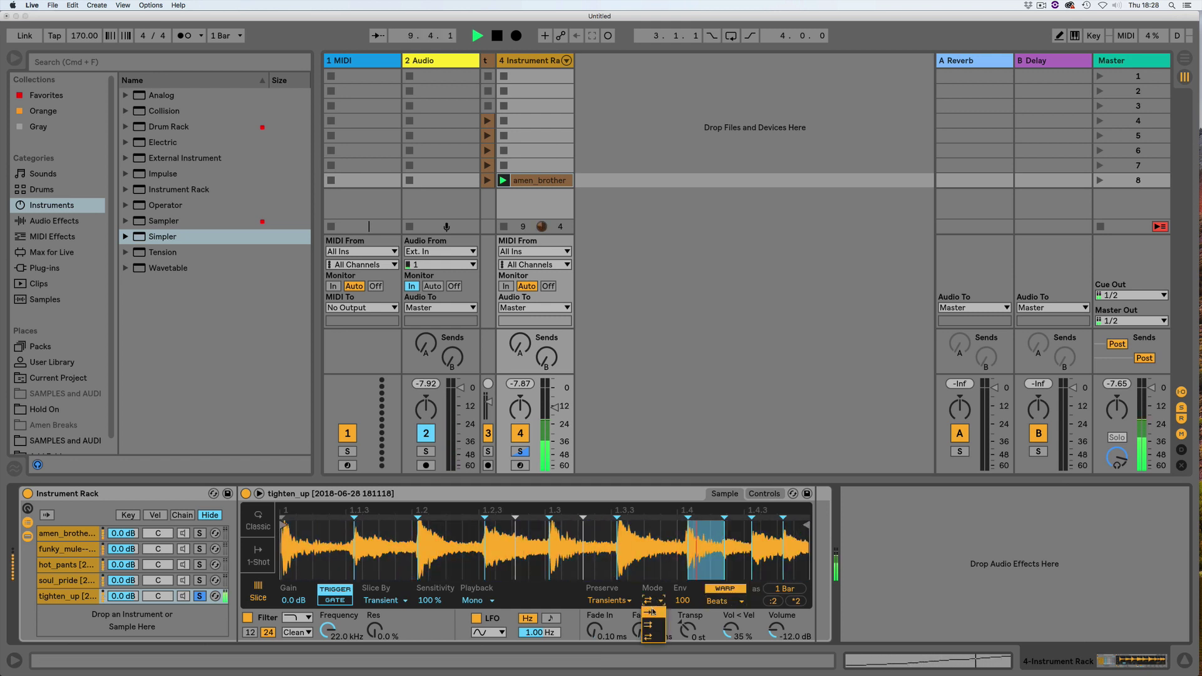
pyautogui.moveTo(682, 600); pyautogui.dragTo(682, 635)
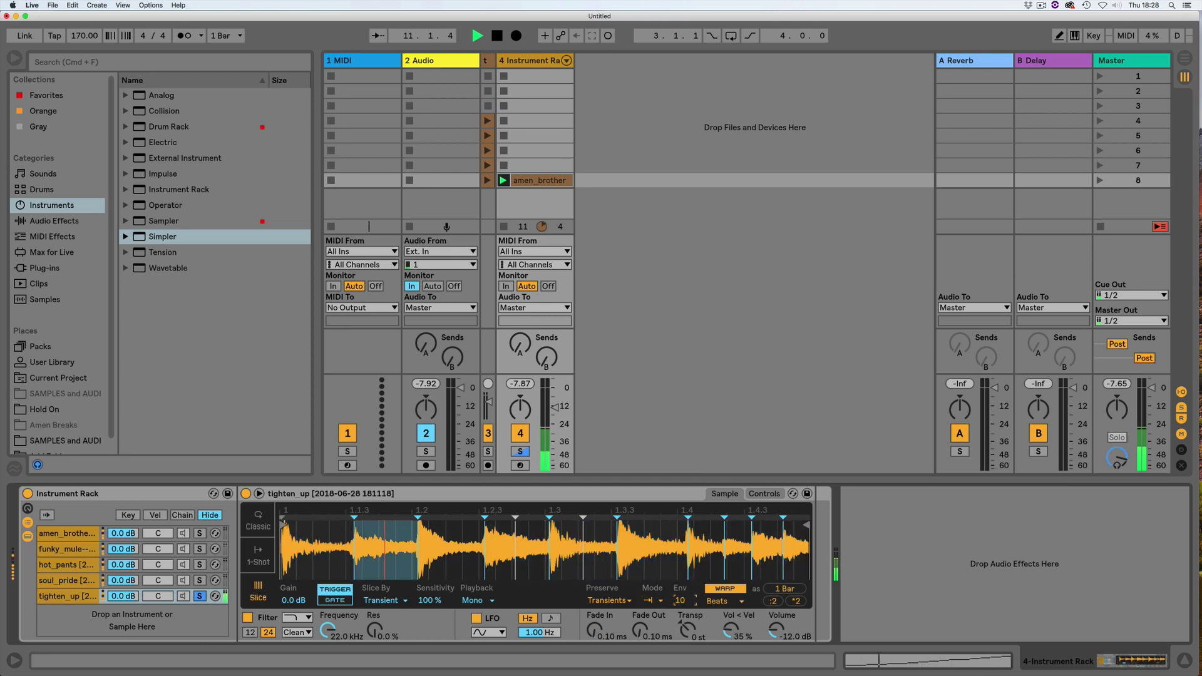
# Step: Solo amen_brother together with tighten_up, set amen_brother's transient envelope to 24, and raise the Instrument Rack track's volume
pyautogui.click(199, 533)
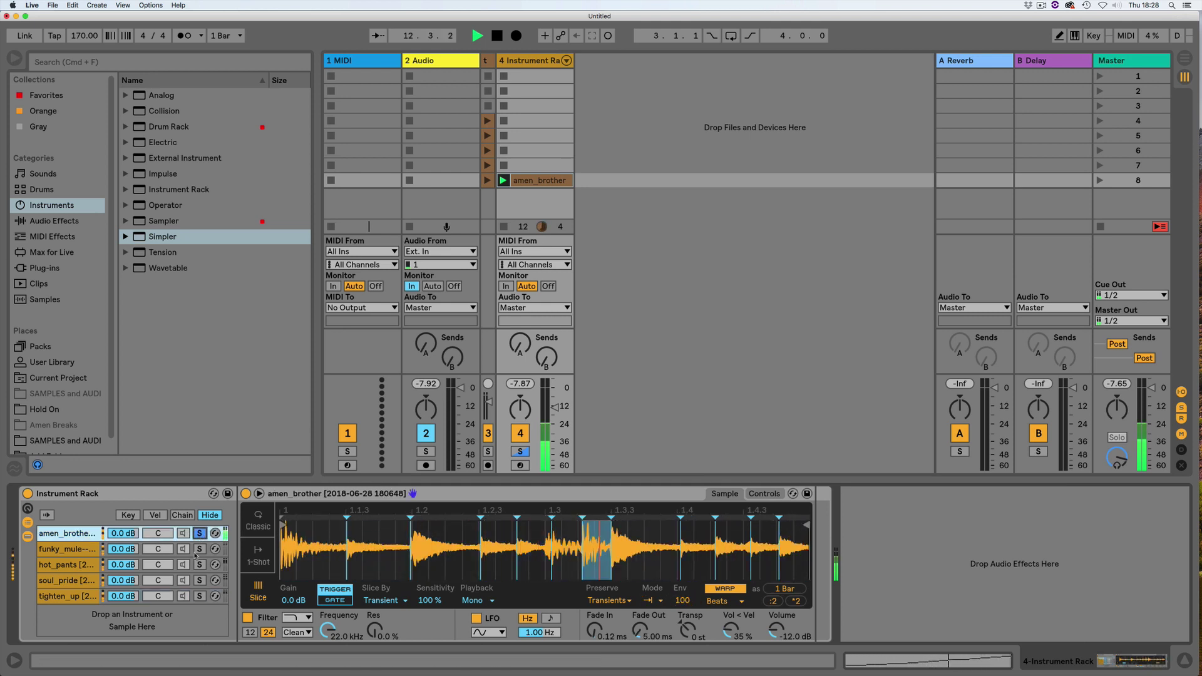
pyautogui.keyDown('super'); pyautogui.click(199, 596); pyautogui.keyUp('super')
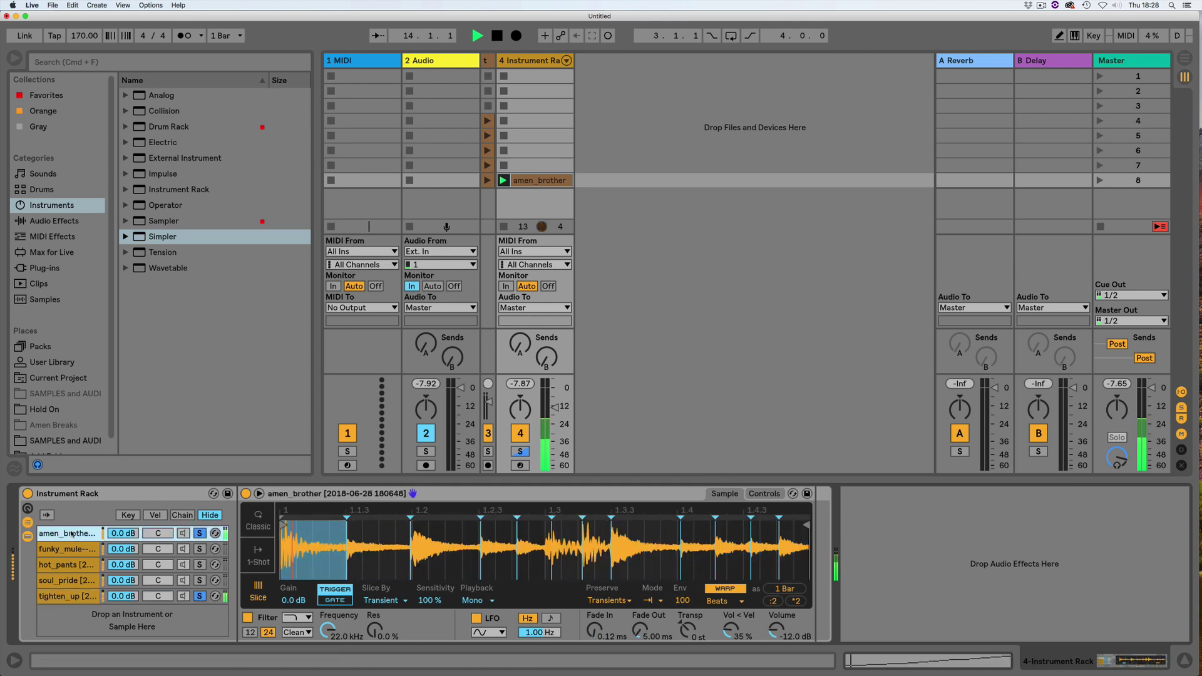
pyautogui.click(684, 601)
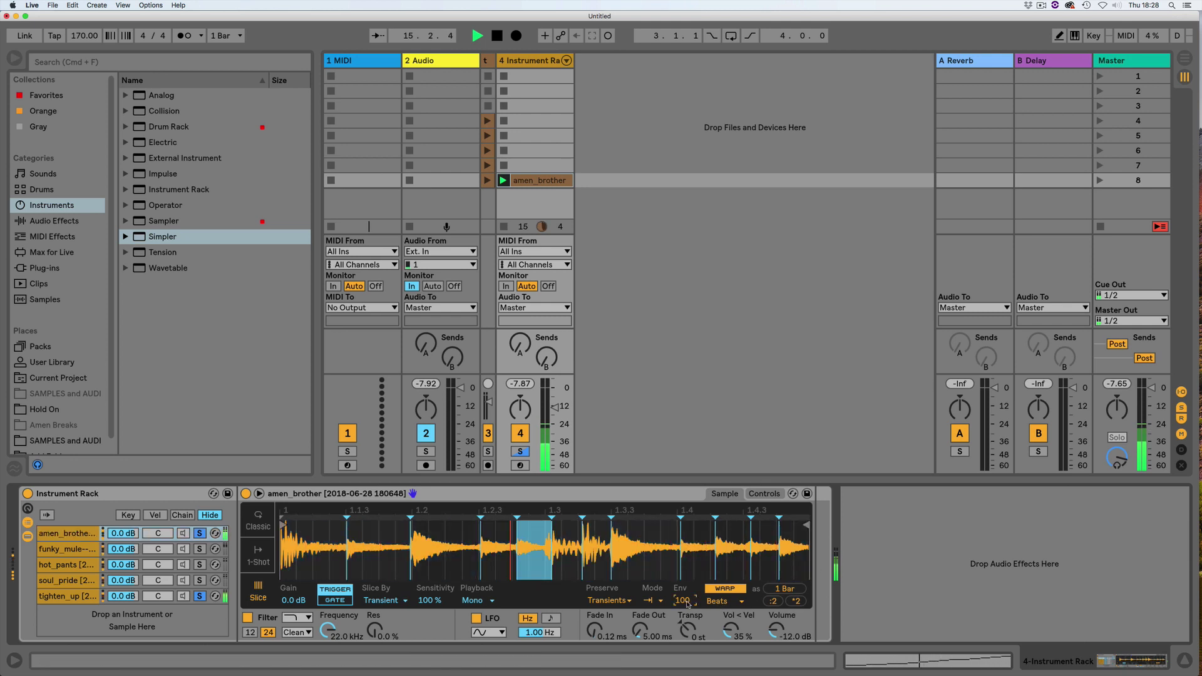
pyautogui.moveTo(681, 601); pyautogui.dragTo(681, 607)
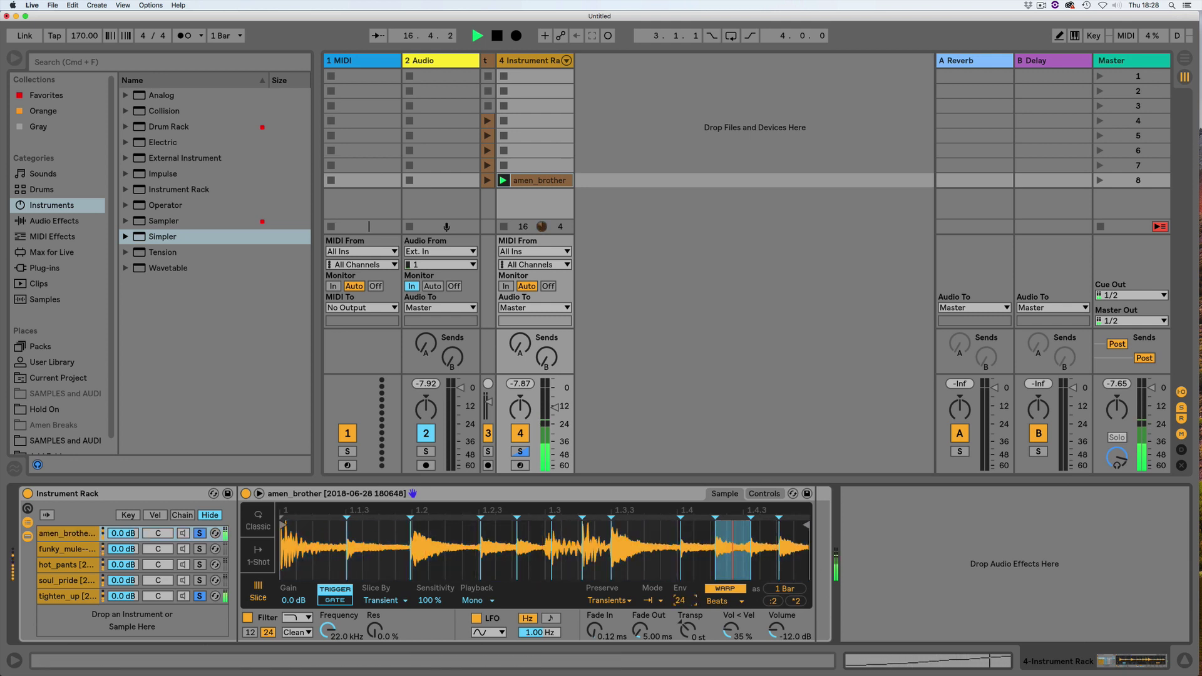
pyautogui.moveTo(554, 407); pyautogui.dragTo(555, 392)
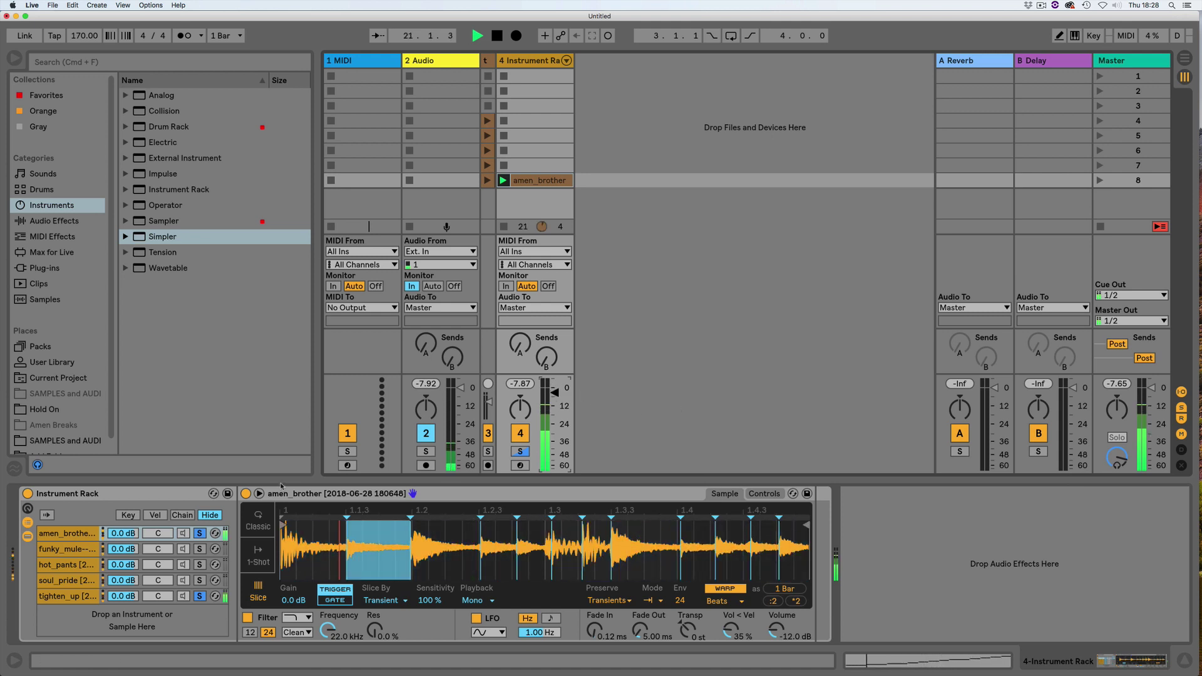
# Step: Rework tighten_up with a transient envelope of 32, Warp off, a high-pass filter at 383 Hz, 0 ms fade out and -6 st transposition
pyautogui.click(74, 596)
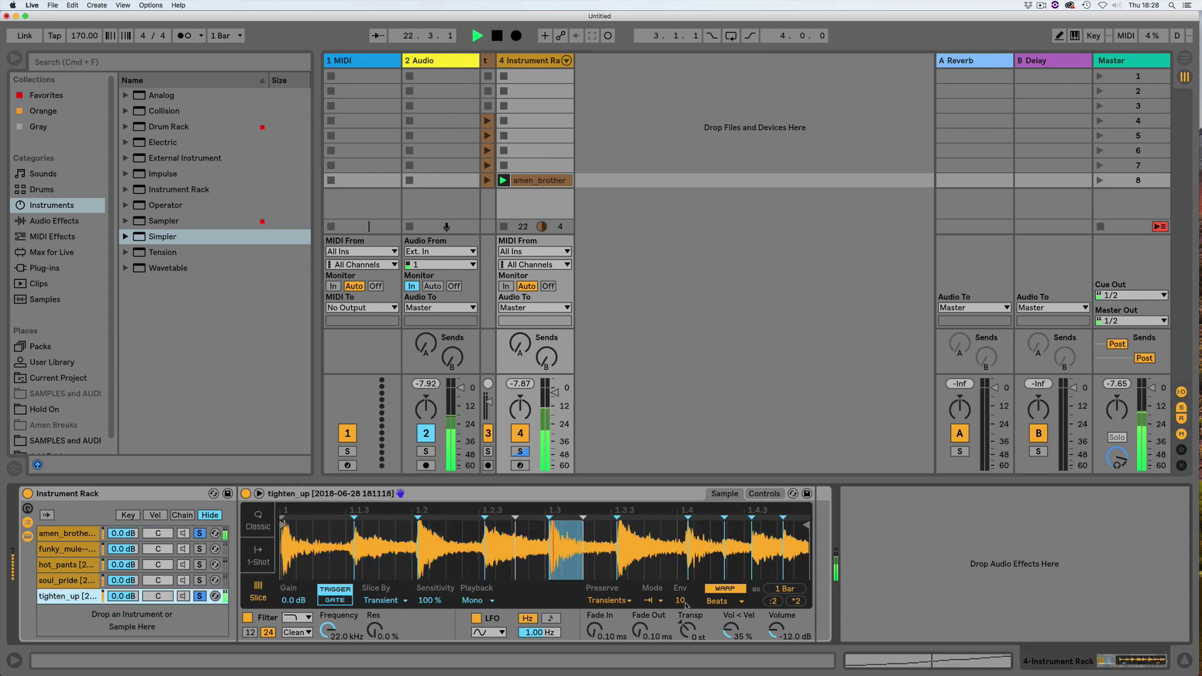
pyautogui.moveTo(680, 600); pyautogui.dragTo(680, 584)
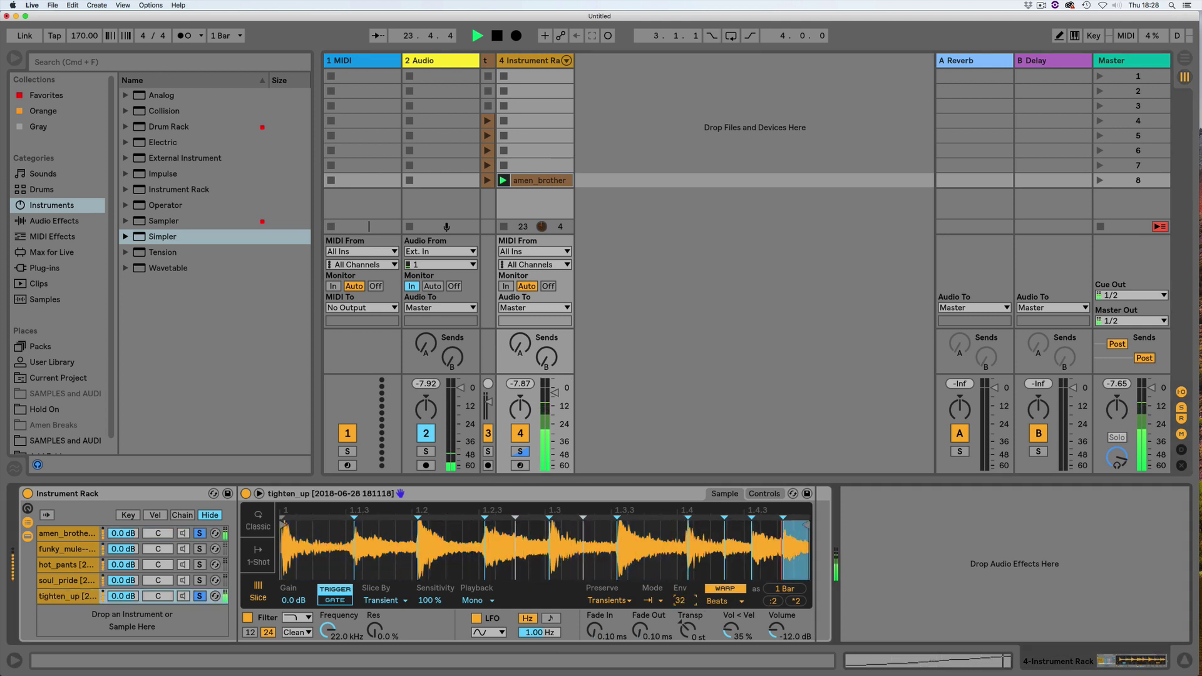
pyautogui.click(724, 588)
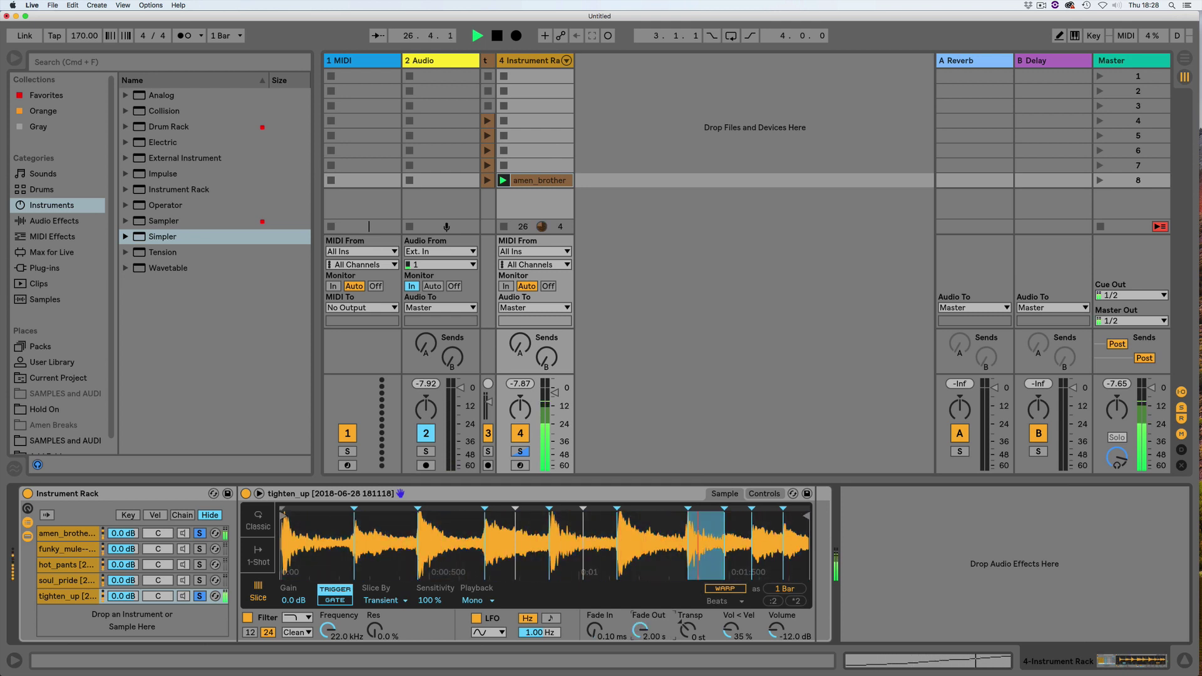
pyautogui.click(764, 494)
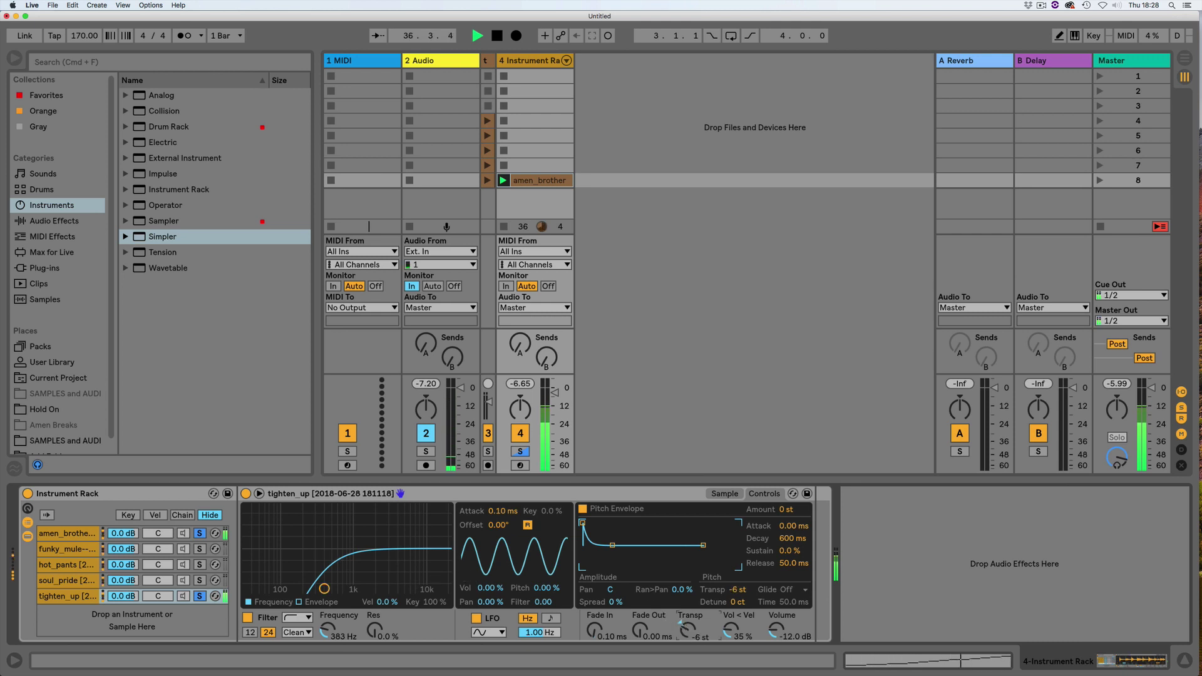
# Step: Show amen_brother's sample view again and set its transient envelope to 31
pyautogui.click(73, 534)
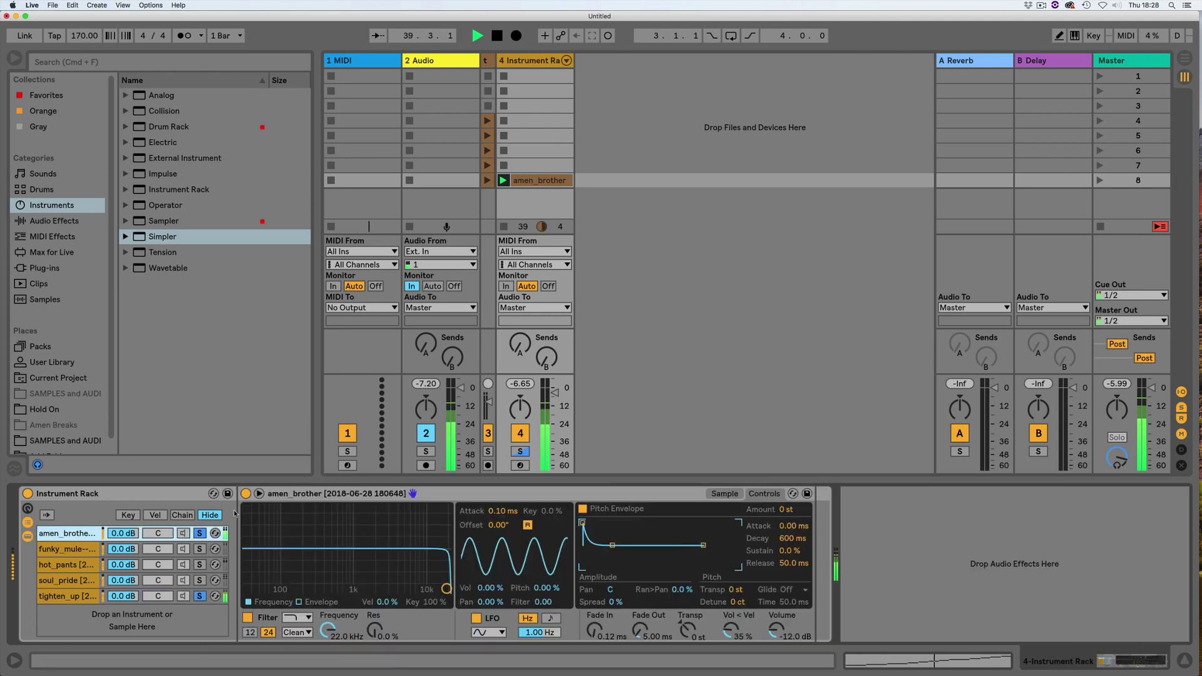
pyautogui.click(723, 493)
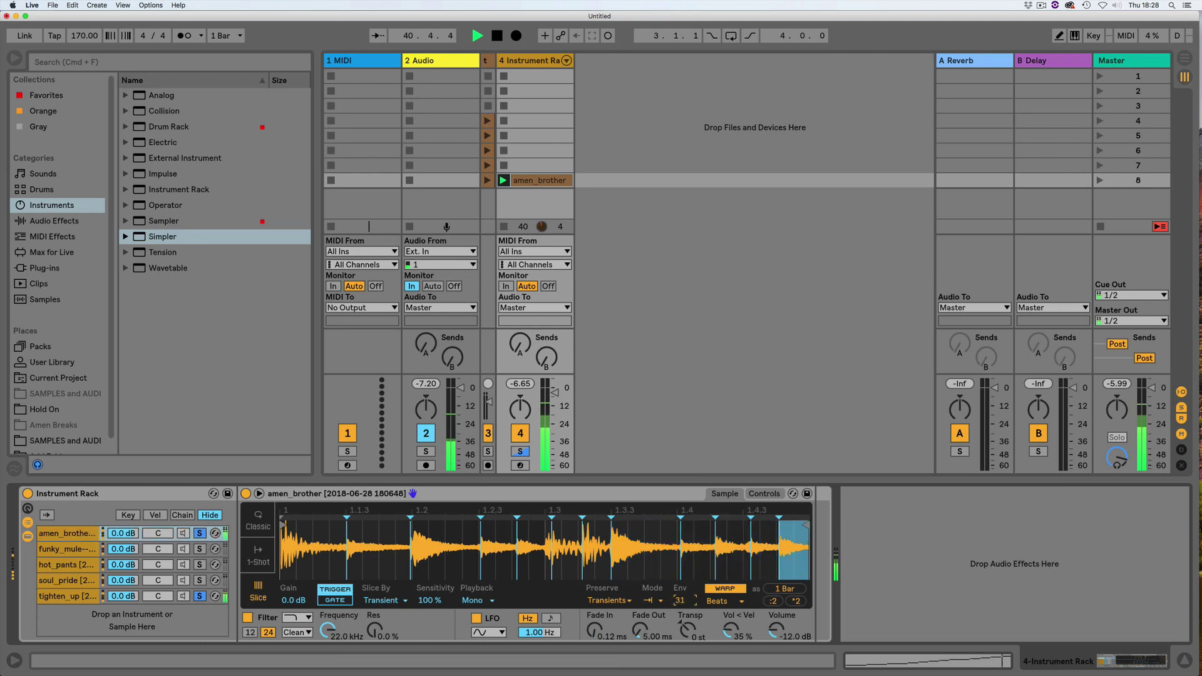
# Step: Set amen_brother's transient envelope to 44, transposition to +2 st and pitch envelope to +1 st with 7.04 ms decay and -1.9% sustain
pyautogui.moveTo(688, 629); pyautogui.dragTo(688, 616)
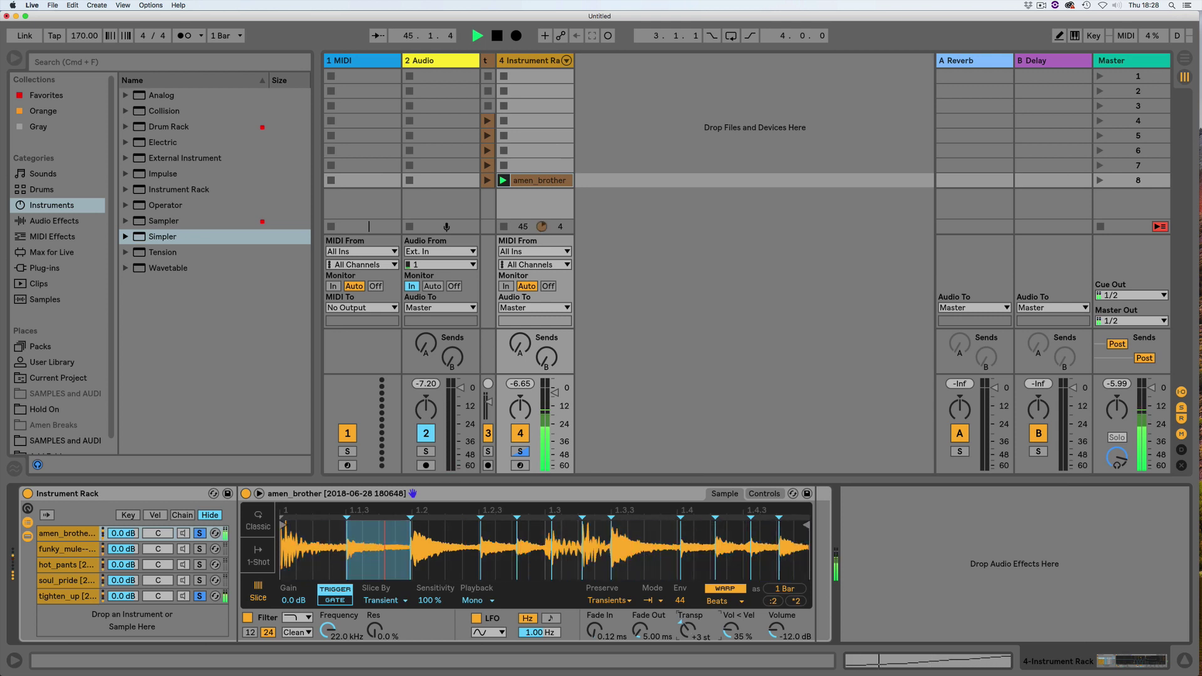
pyautogui.moveTo(687, 629); pyautogui.dragTo(688, 633)
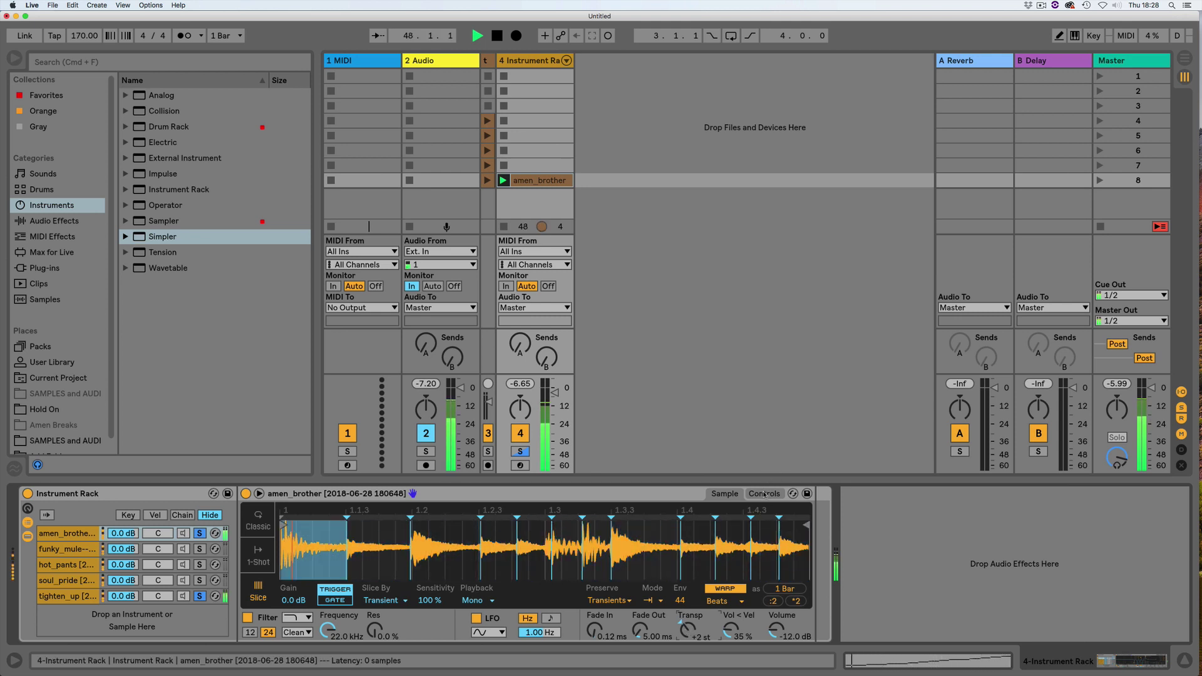
pyautogui.click(764, 493)
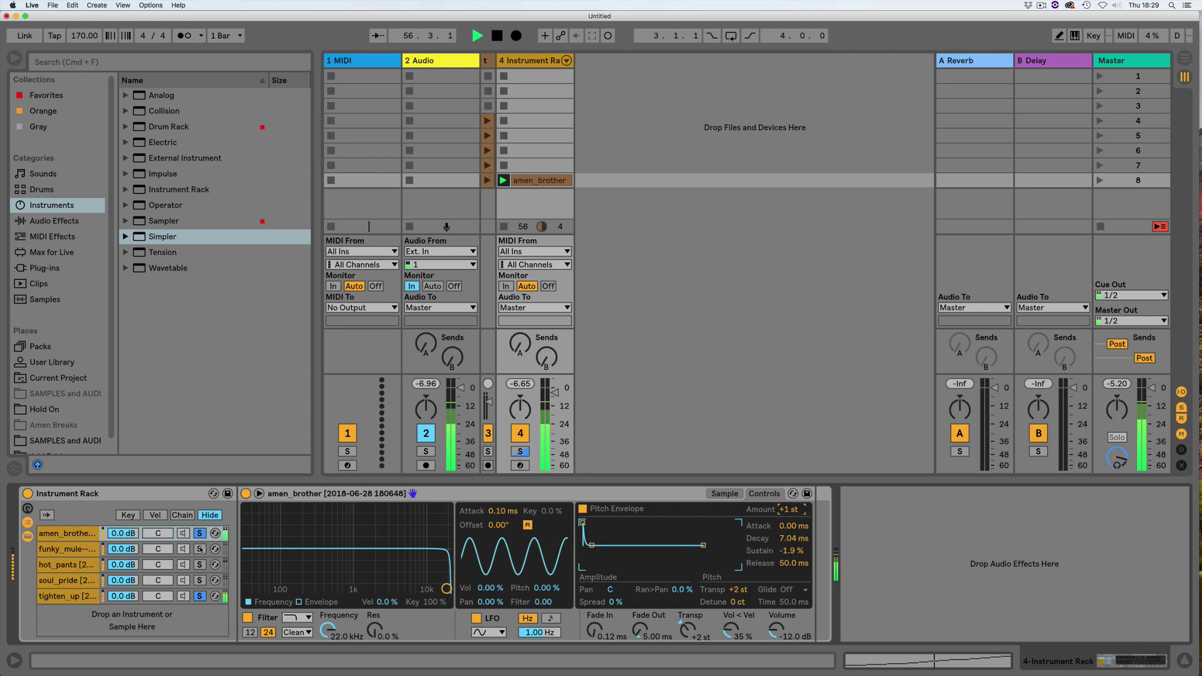
# Step: Add funky_mule to the solo, lower the Instrument Rack track's volume, and low-pass funky_mule at 78.2 Hz with 70% resonance
pyautogui.click(199, 549)
pyautogui.doubleClick(66, 551)
pyautogui.doubleClick(66, 551)
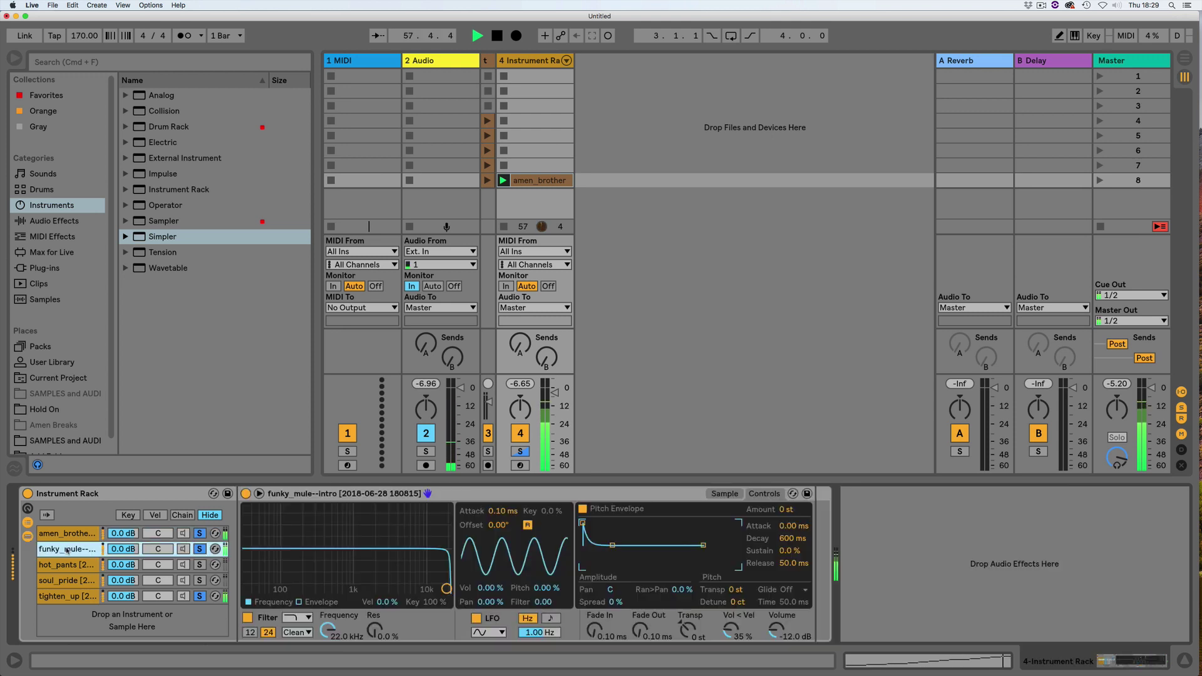
pyautogui.moveTo(550, 414); pyautogui.dragTo(550, 427)
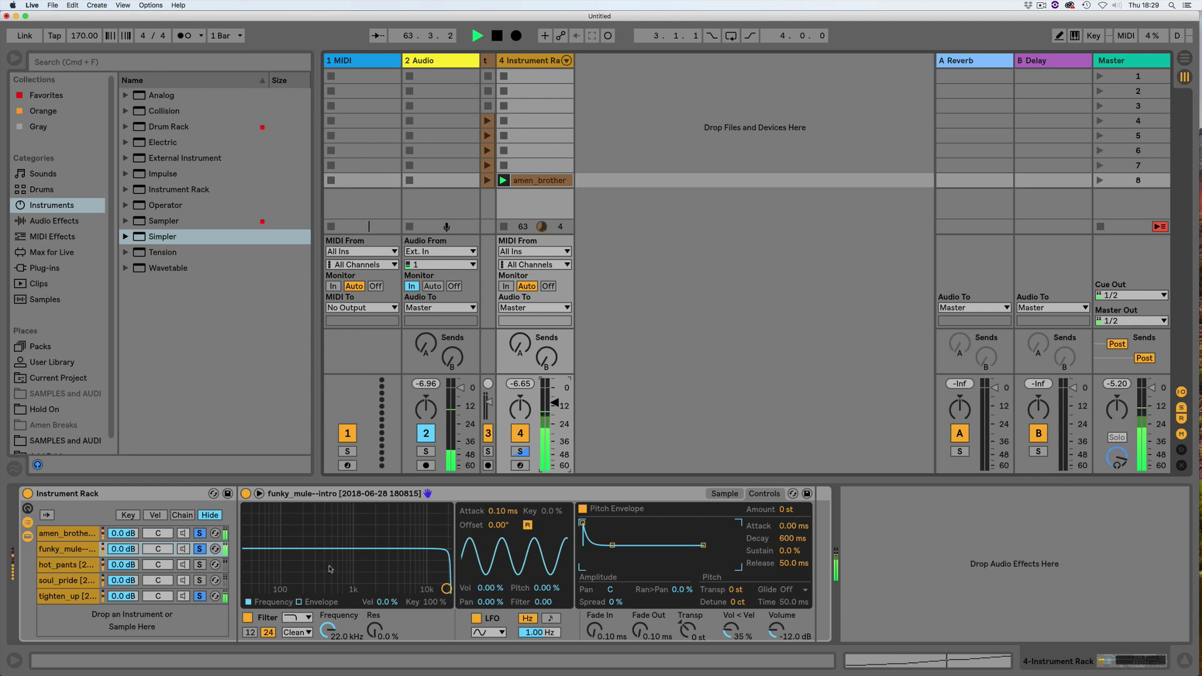
pyautogui.moveTo(330, 569); pyautogui.dragTo(281, 541)
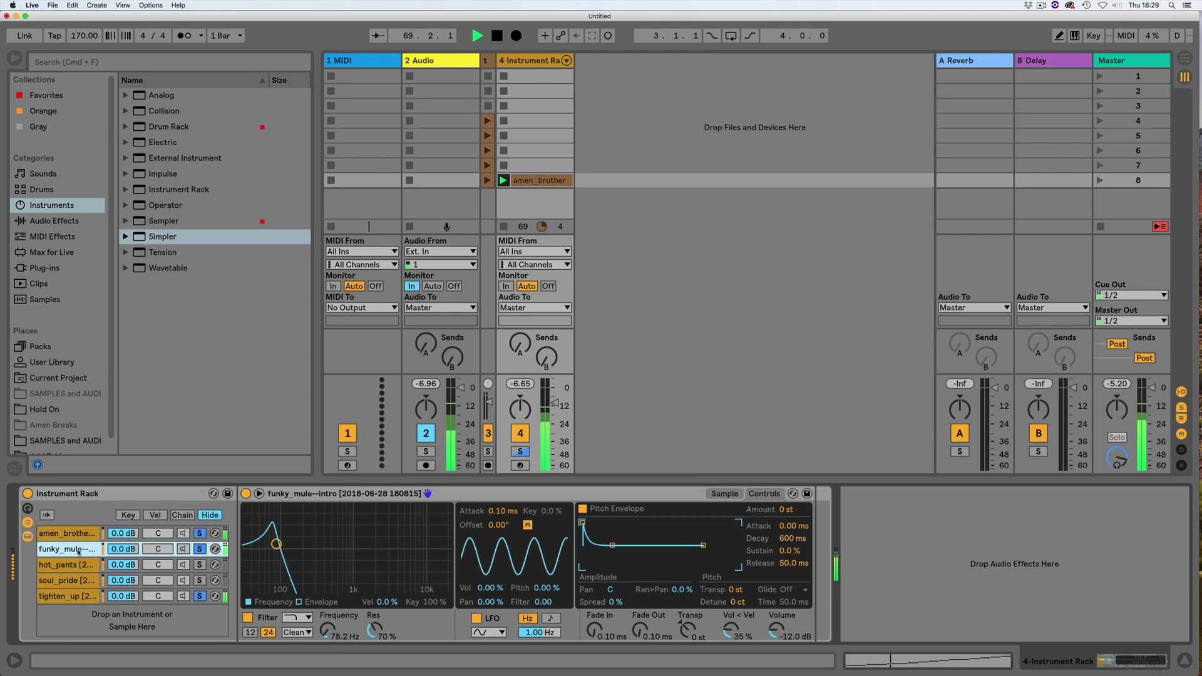
# Step: Duplicate the low-passed funky_mule chain, solo the copy and give it a high-pass filter at 254 Hz with 10% resonance
pyautogui.press('super+d')
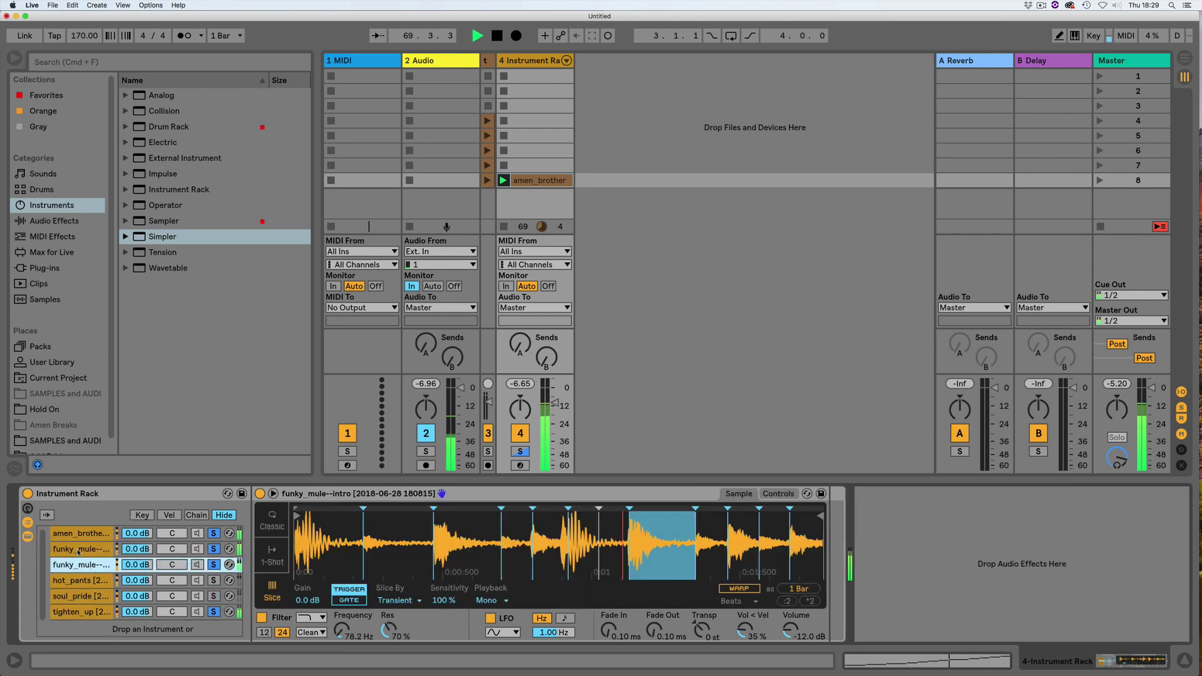
pyautogui.click(213, 564)
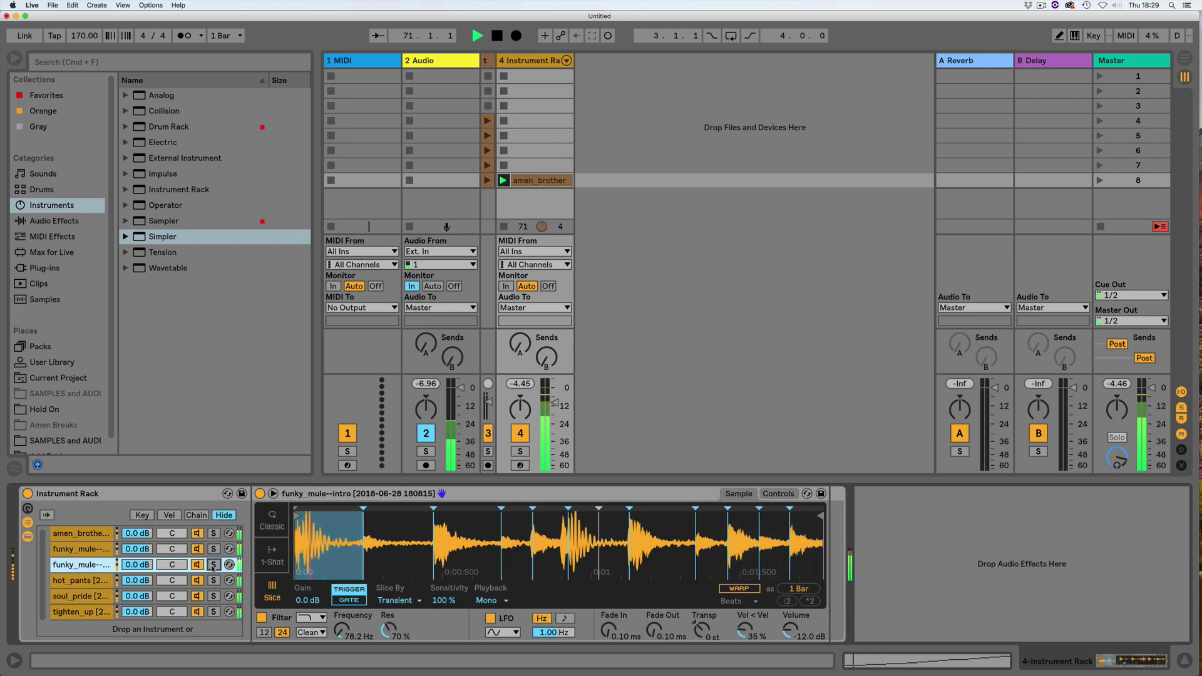
pyautogui.click(784, 496)
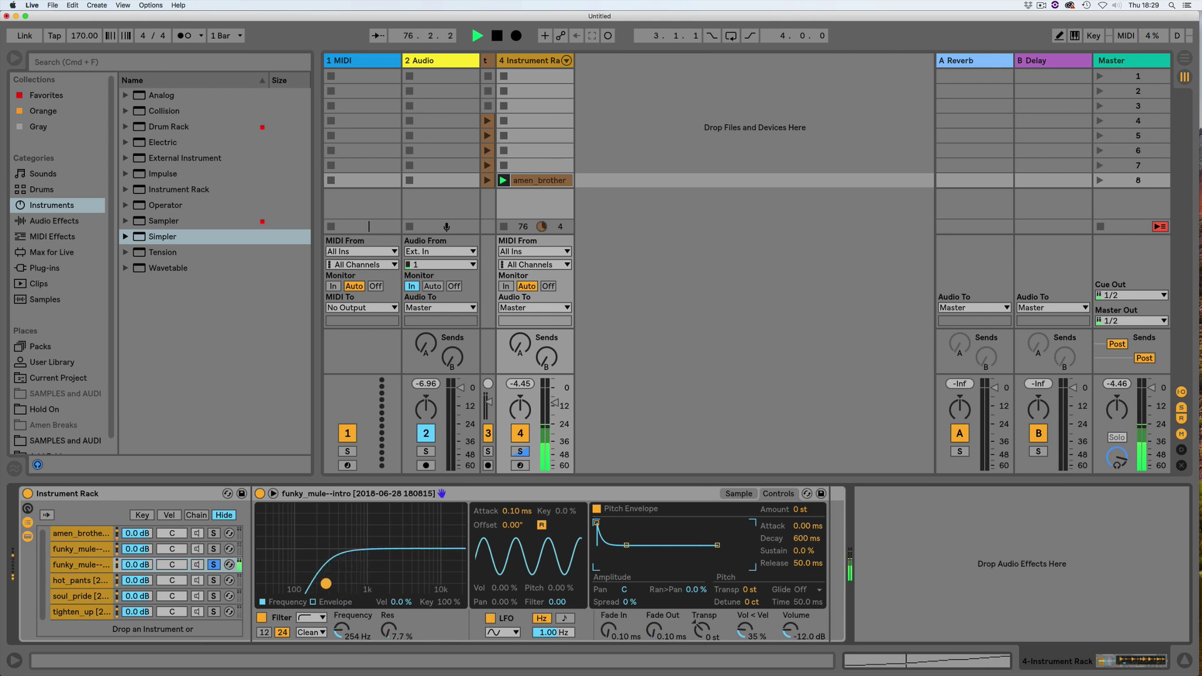
# Step: Add the original funky_mule, amen_brother and tighten_up to the solo, and lower tighten_up's chain volume to -6.5 dB
pyautogui.keyDown('super'); pyautogui.click(214, 549); pyautogui.keyUp('super')
pyautogui.keyDown('super'); pyautogui.click(214, 534); pyautogui.keyUp('super')
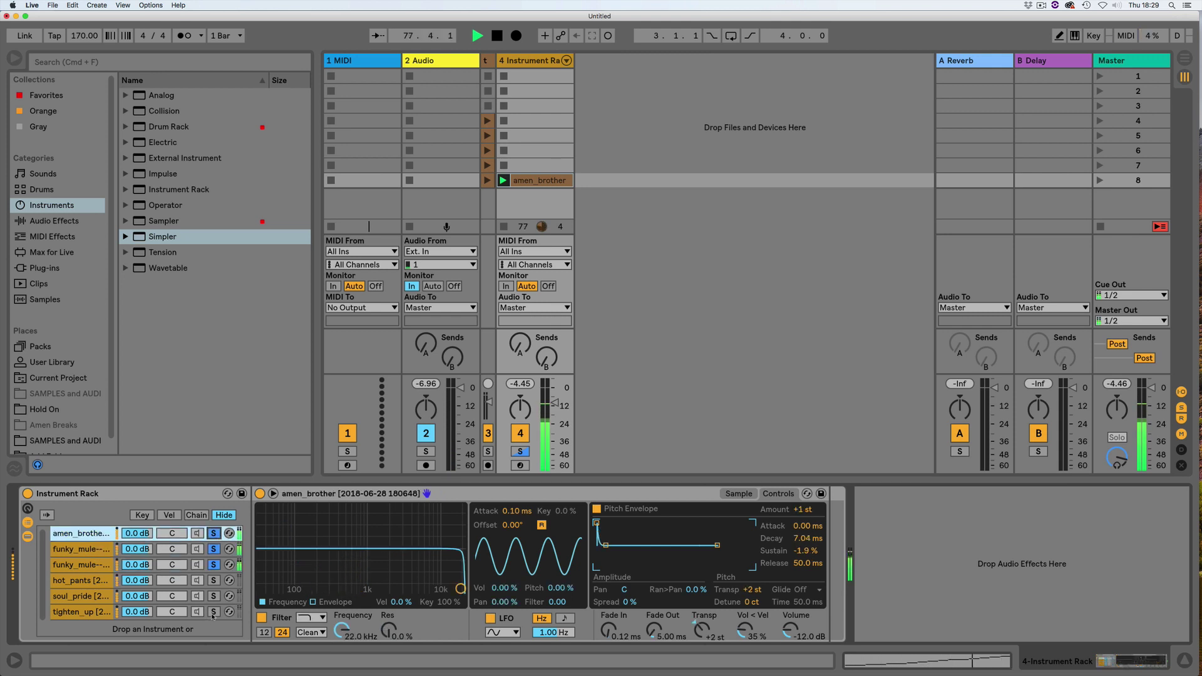
pyautogui.keyDown('super'); pyautogui.click(213, 613); pyautogui.keyUp('super')
pyautogui.click(69, 567)
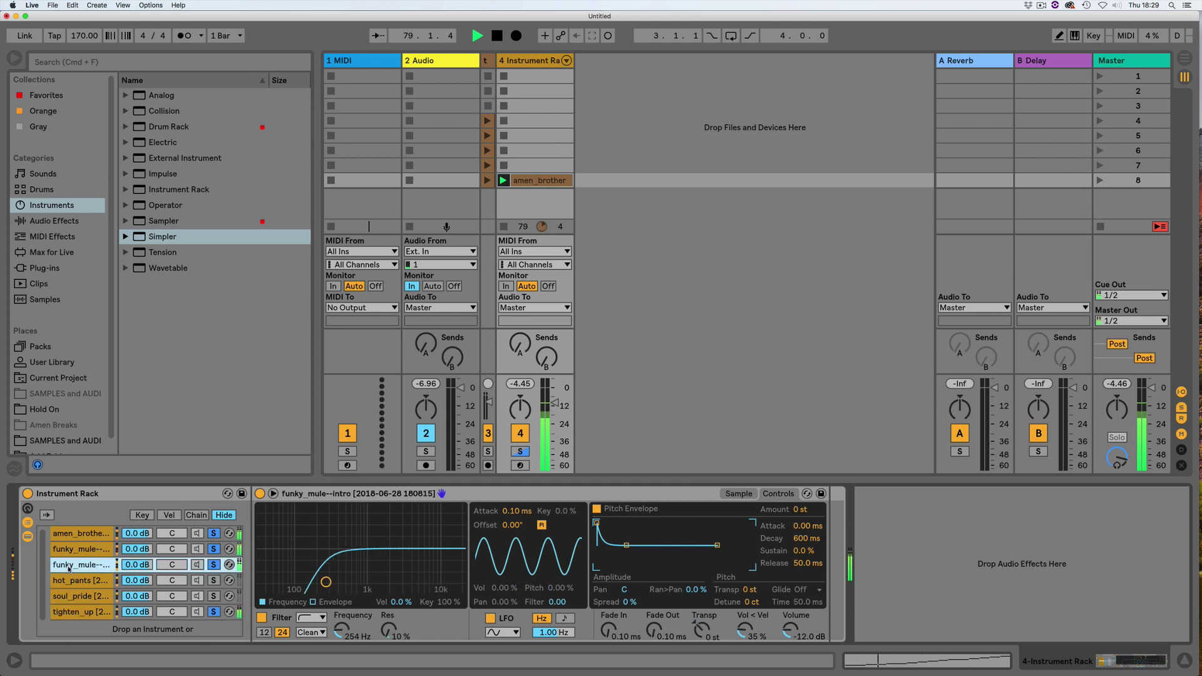
pyautogui.click(773, 492)
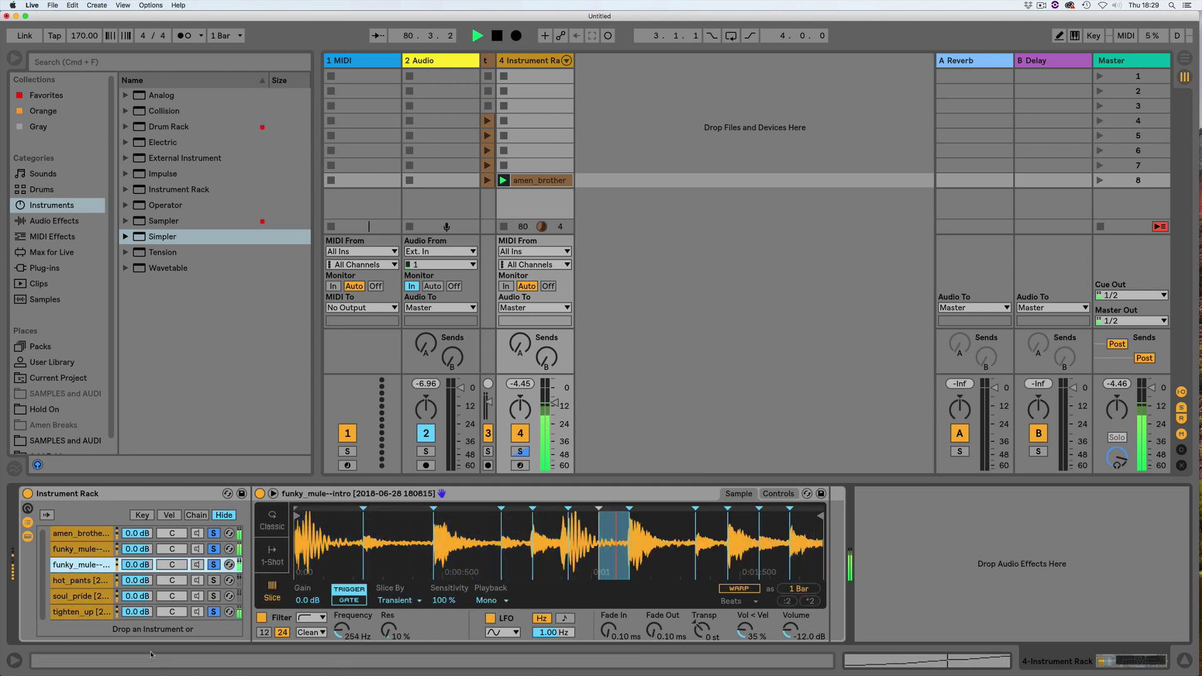
pyautogui.click(123, 616)
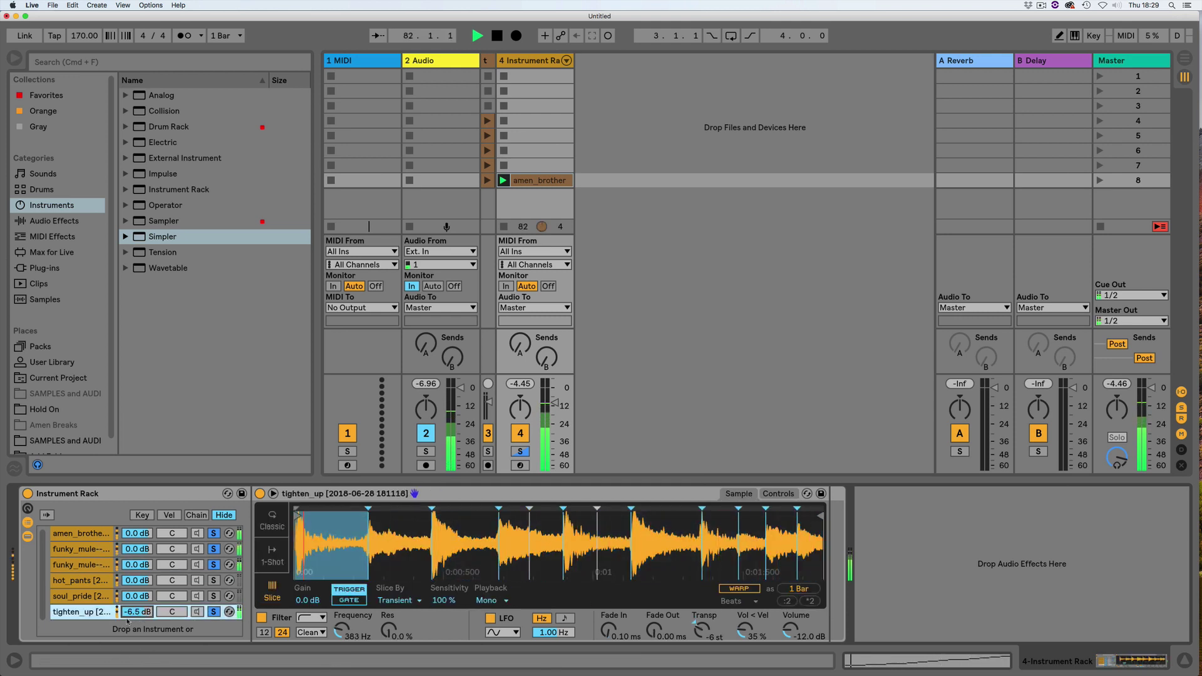
# Step: Transpose the high-passed funky_mule copy to +6 st and turn on its Warp in Beats mode with the transient loop mode off
pyautogui.click(74, 566)
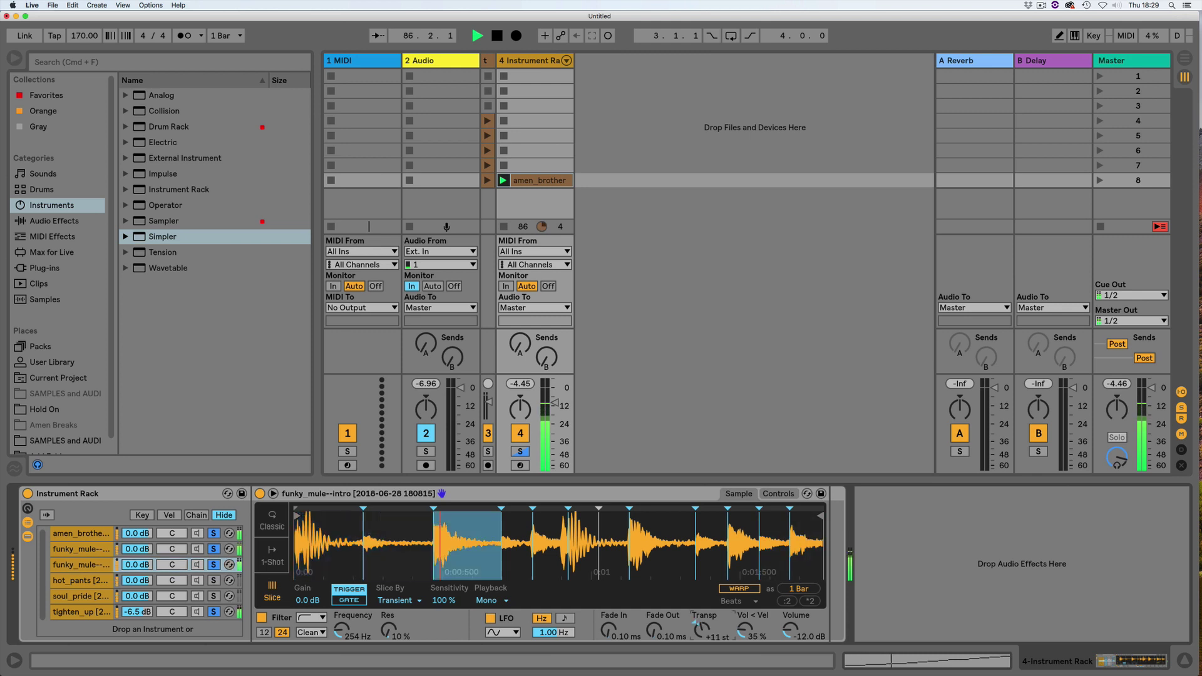
pyautogui.moveTo(701, 631); pyautogui.dragTo(697, 633)
pyautogui.click(739, 589)
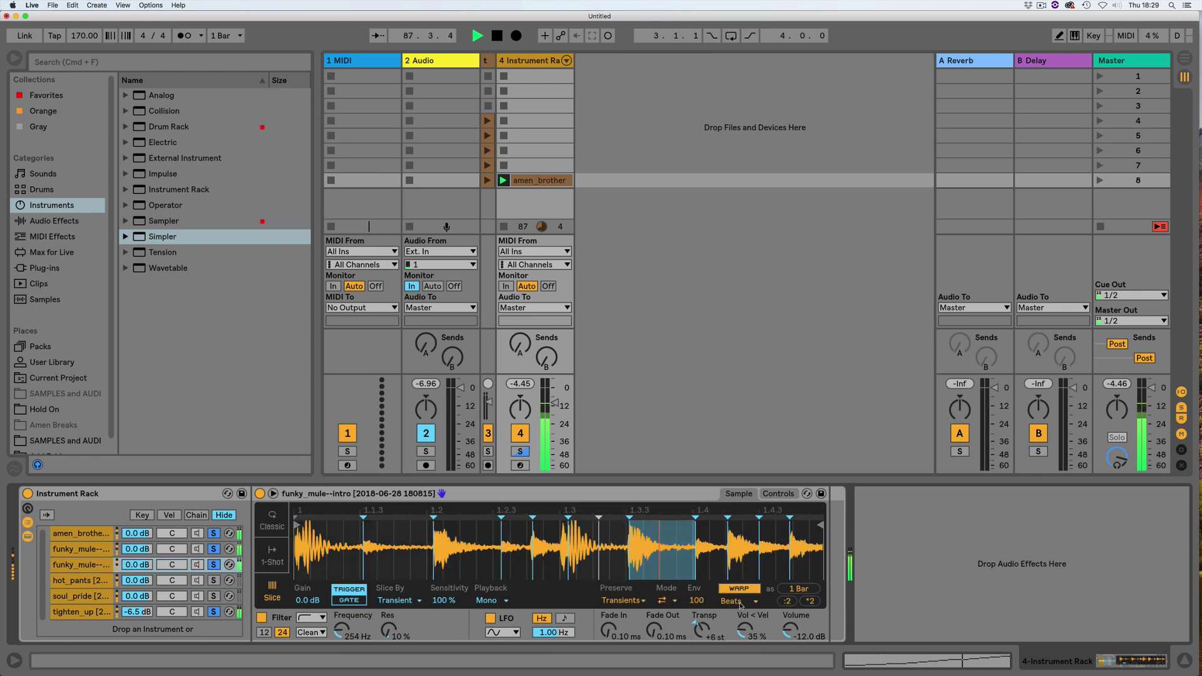
pyautogui.click(738, 601)
pyautogui.click(744, 604)
pyautogui.click(664, 601)
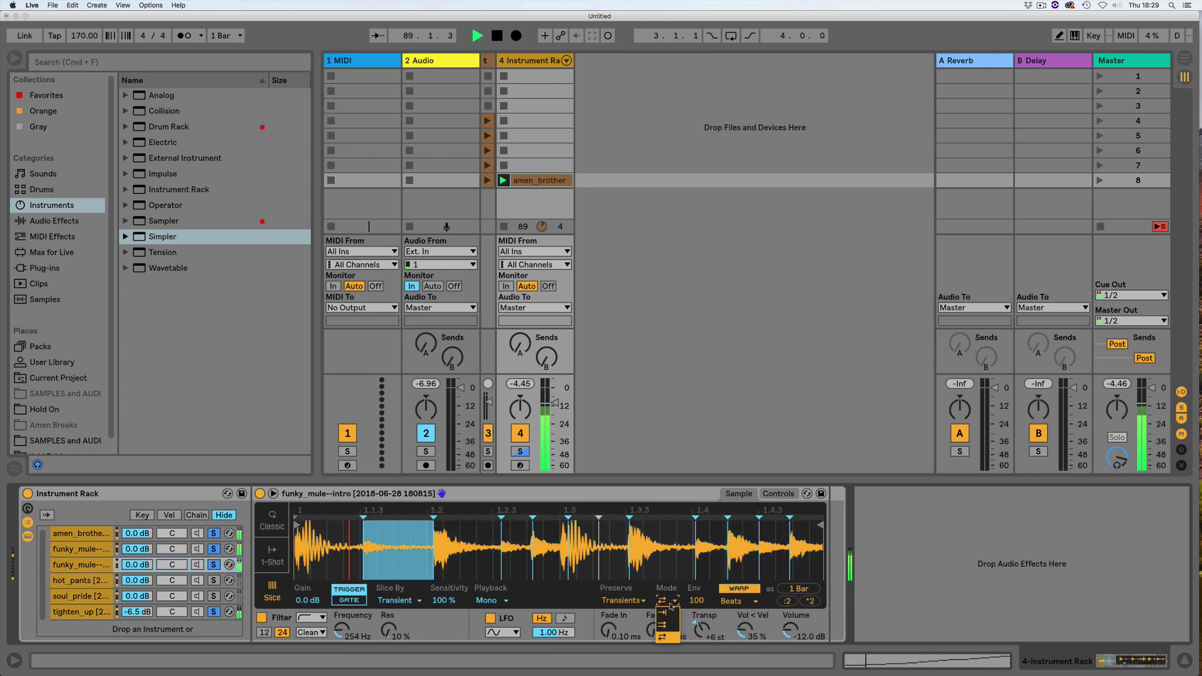
pyautogui.click(677, 617)
# Step: Set the funky_mule copy's transposition to 0 st and transient envelope to 39, and raise the Instrument Rack track's volume to -3.7 dB
pyautogui.moveTo(693, 612); pyautogui.dragTo(693, 638)
pyautogui.moveTo(555, 402); pyautogui.dragTo(555, 394)
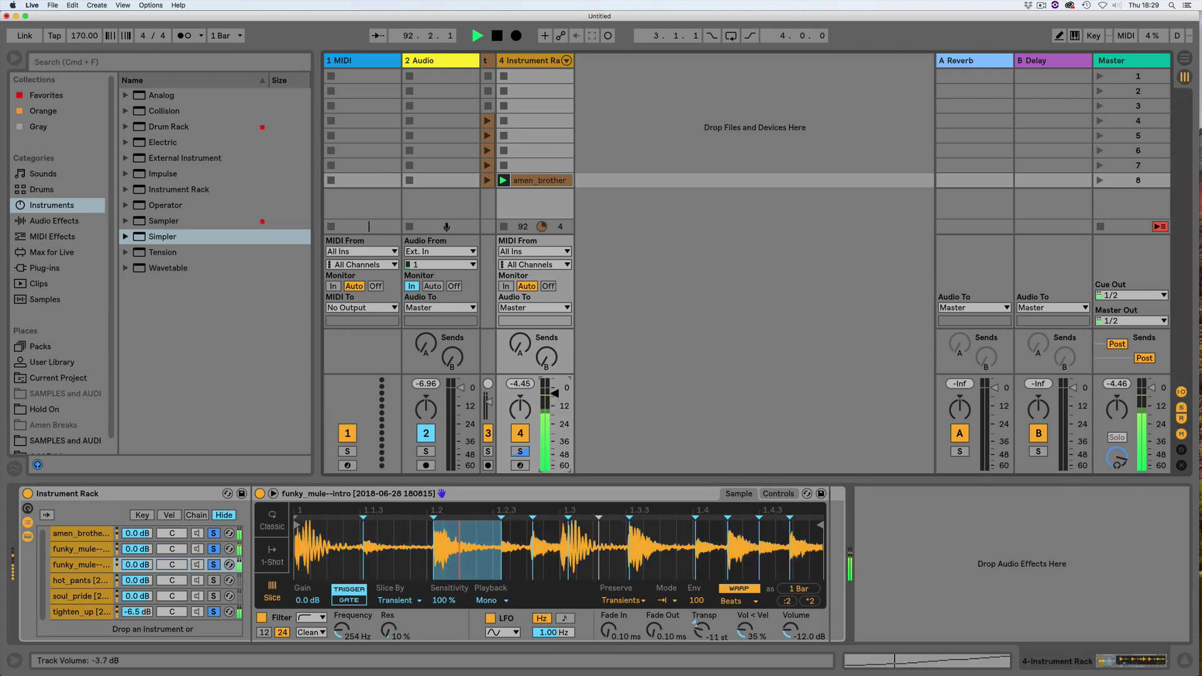
pyautogui.doubleClick(698, 628)
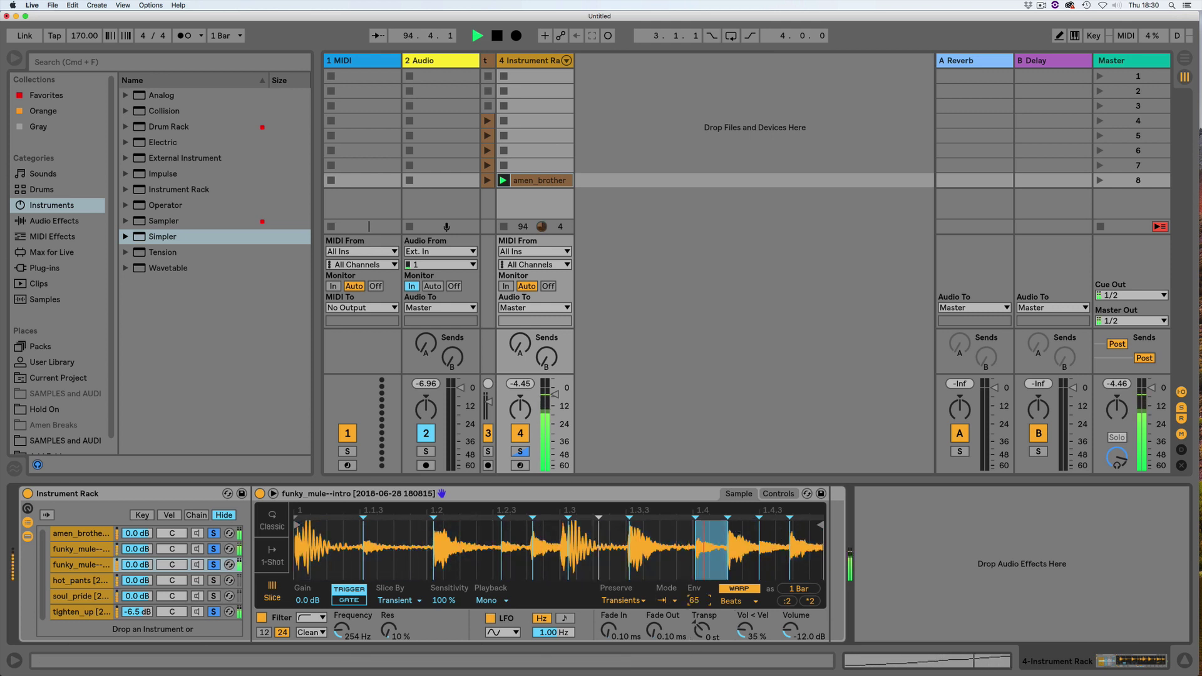
pyautogui.moveTo(693, 600); pyautogui.dragTo(693, 615)
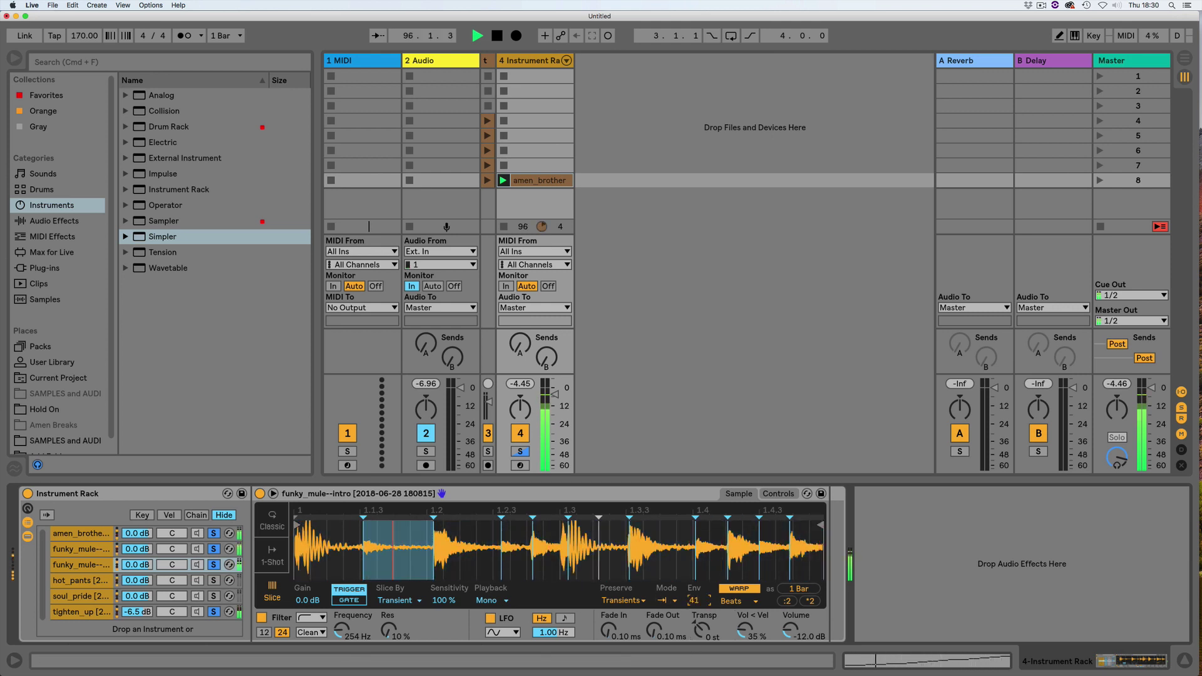
pyautogui.click(778, 494)
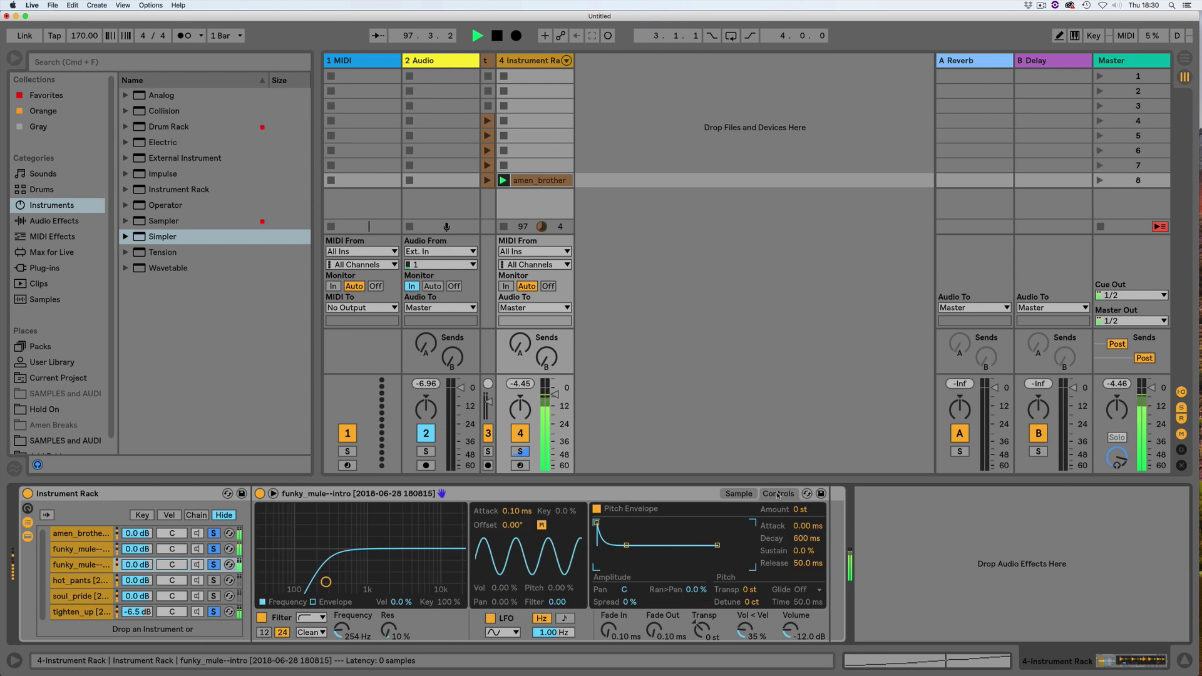
pyautogui.click(739, 494)
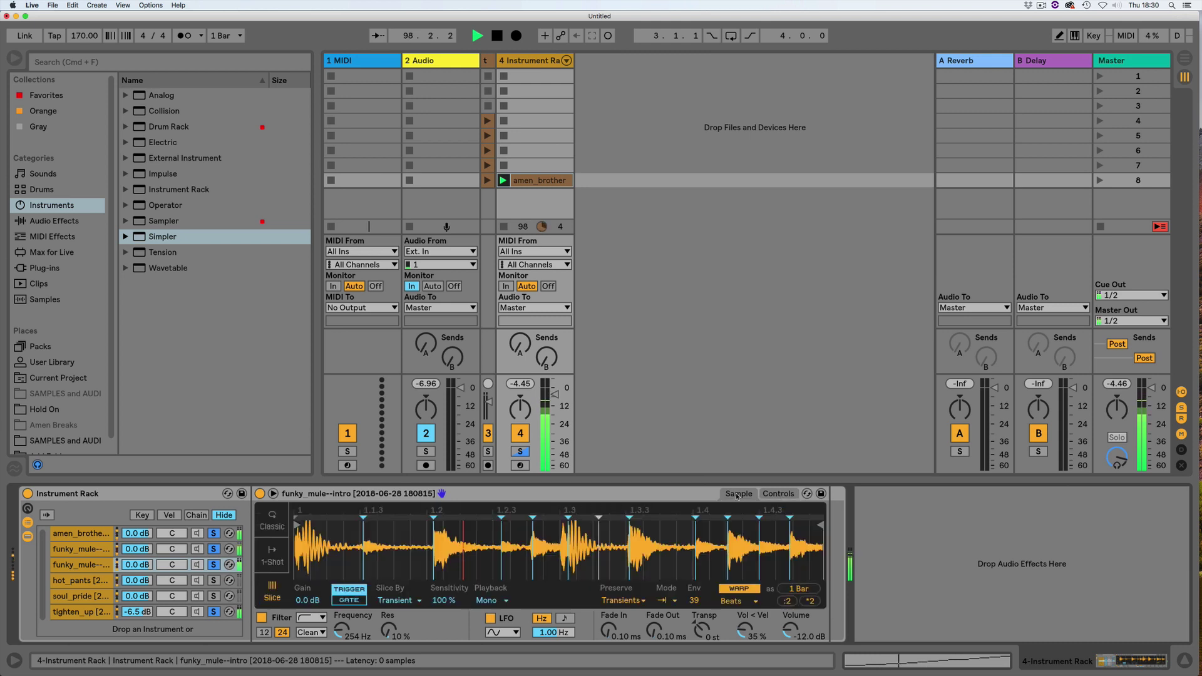
# Step: Clear the solos and give hot_pants a PRD high-pass filter at 283 Hz with 6.29 dB drive and a 287 ms fade out
pyautogui.click(213, 581)
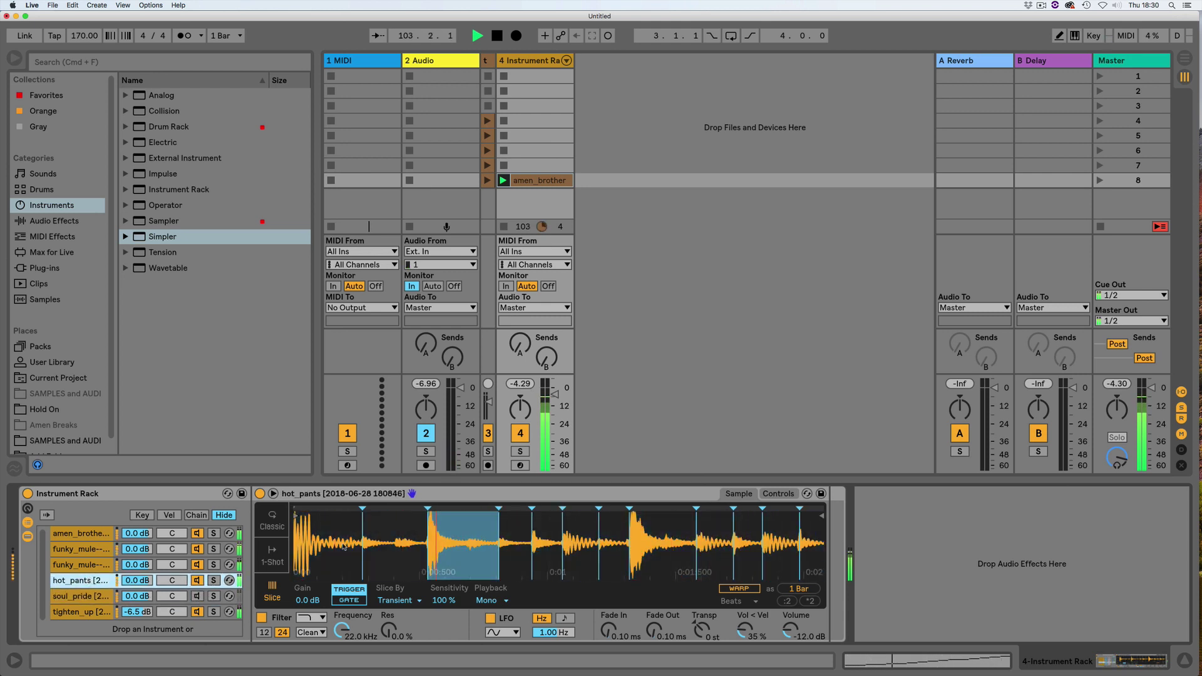
pyautogui.click(776, 494)
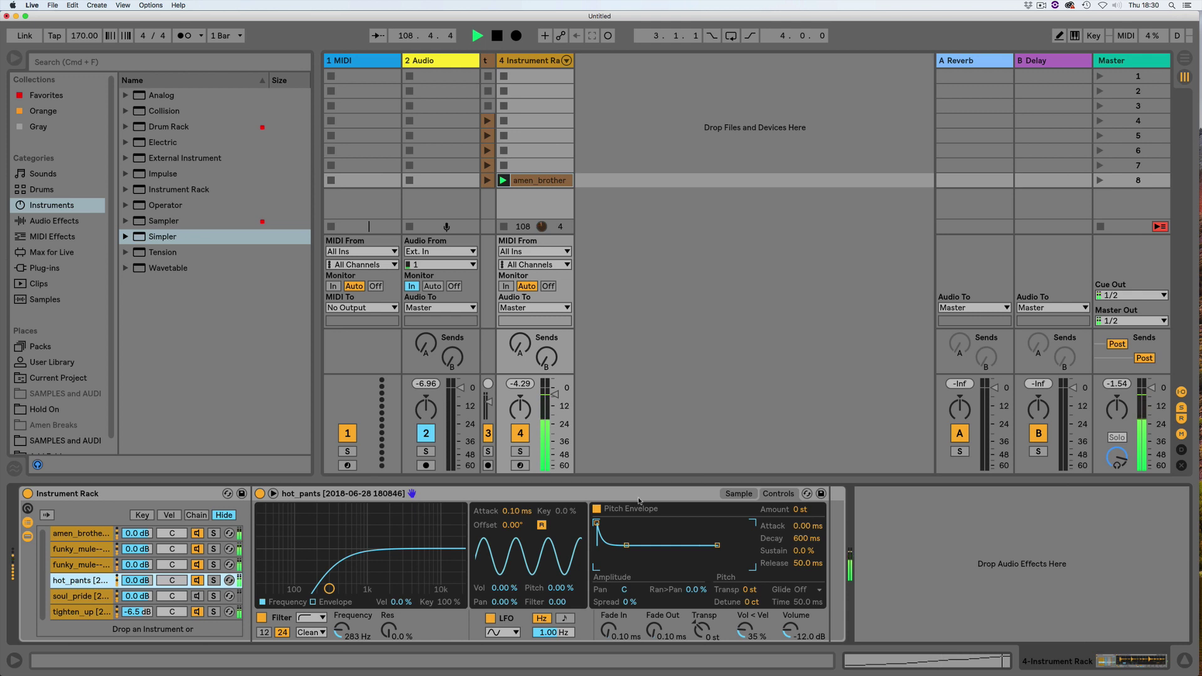
pyautogui.click(738, 494)
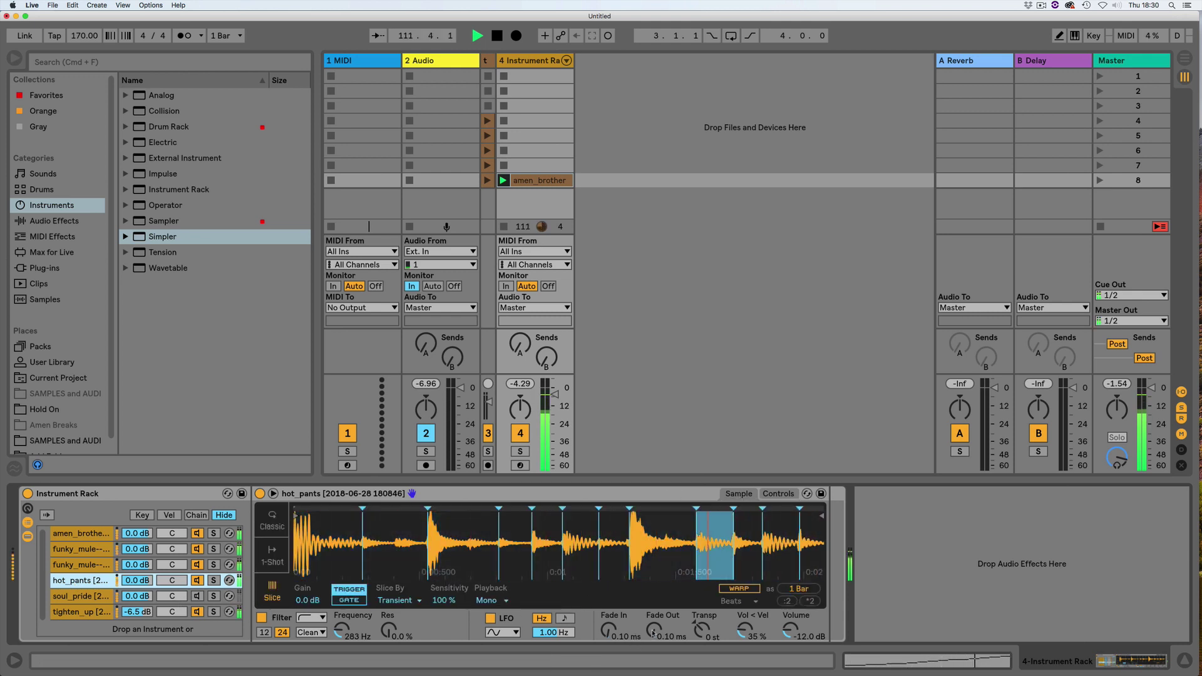
pyautogui.moveTo(654, 629); pyautogui.dragTo(654, 601)
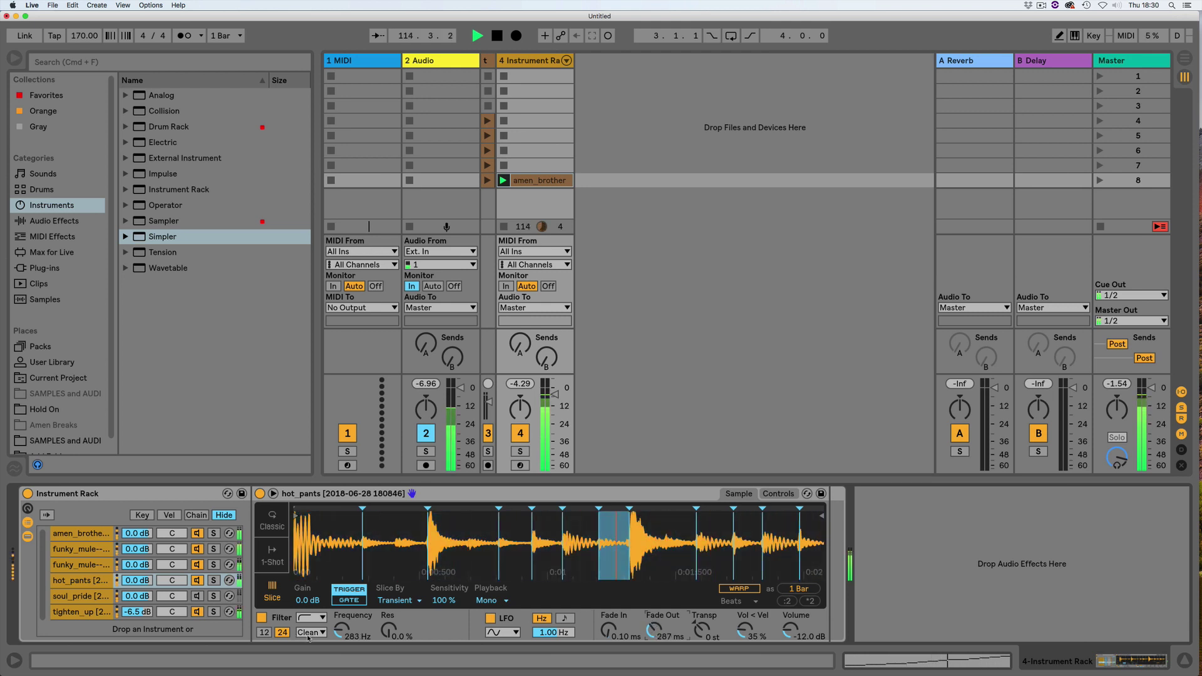
pyautogui.click(778, 494)
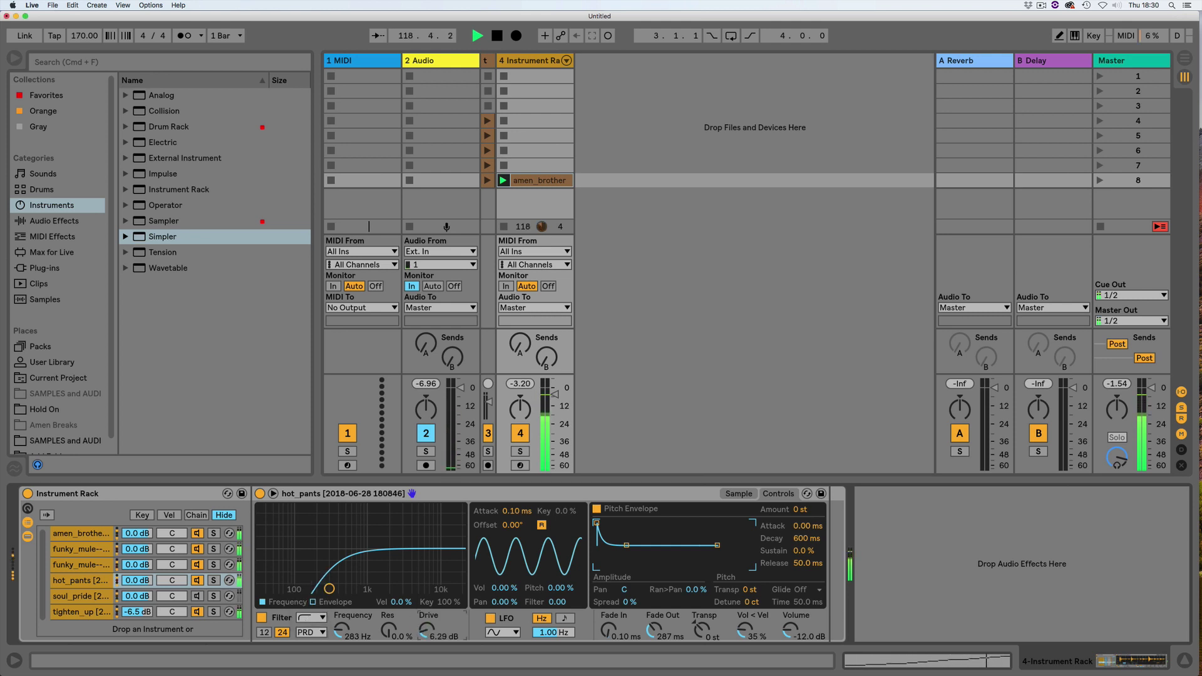
# Step: Give amen_brother a PRD high-pass filter at 247 Hz with 4.38 dB drive
pyautogui.click(88, 535)
pyautogui.click(315, 633)
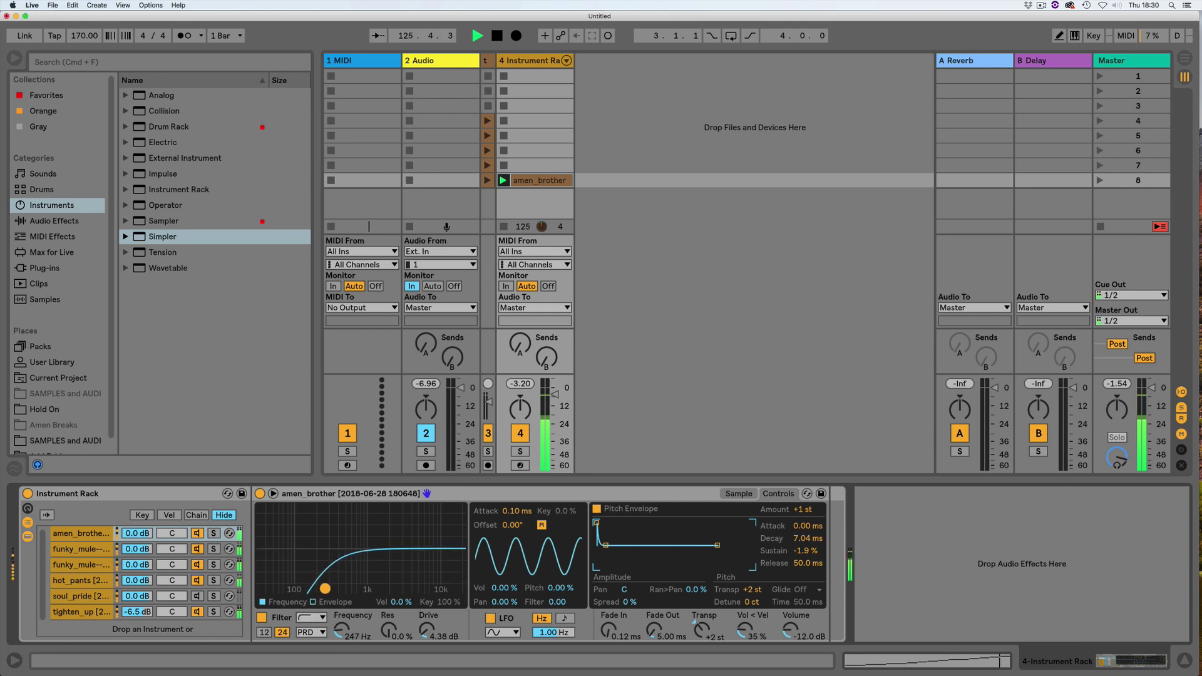
# Step: Set the low-passed funky_mule's fade out to 2.00 s and hot_pants' filter drive to 4.76 dB
pyautogui.click(80, 549)
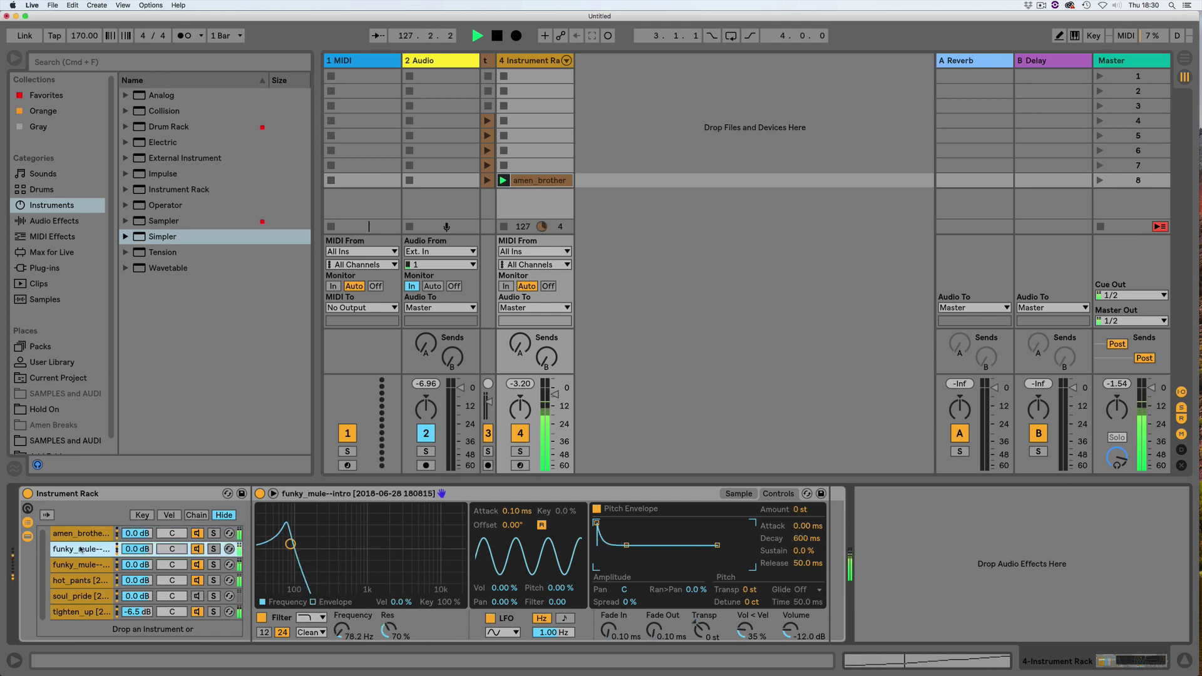
pyautogui.click(736, 494)
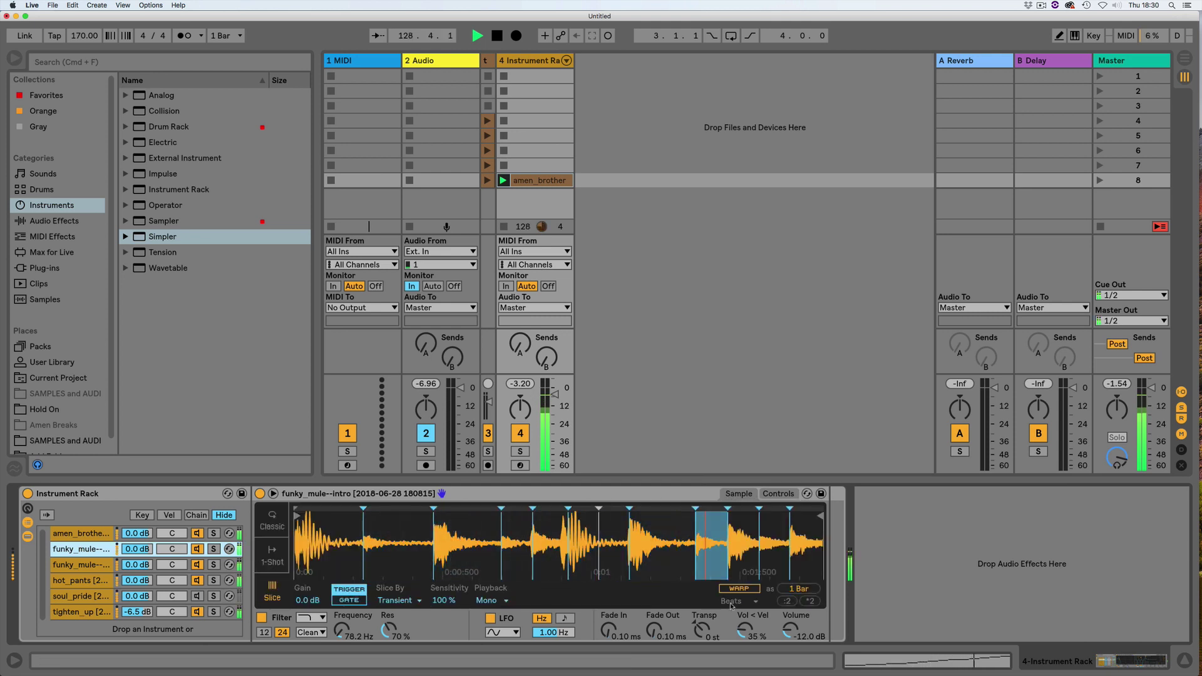
pyautogui.moveTo(650, 631); pyautogui.dragTo(650, 582)
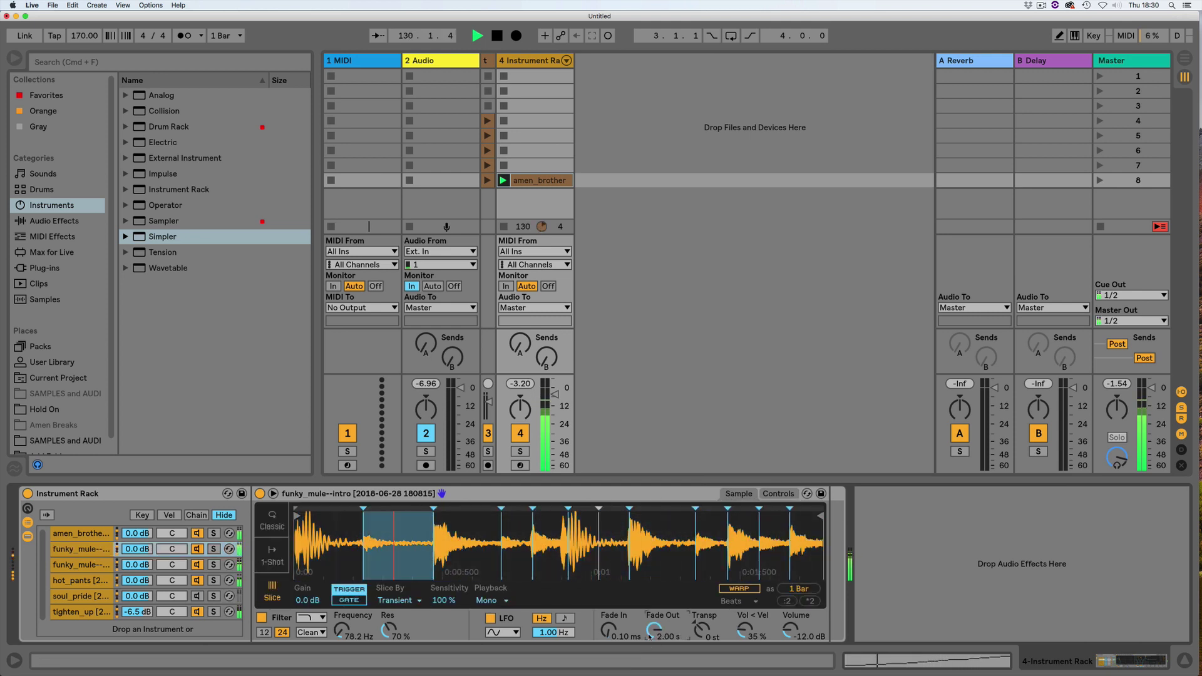
pyautogui.click(78, 580)
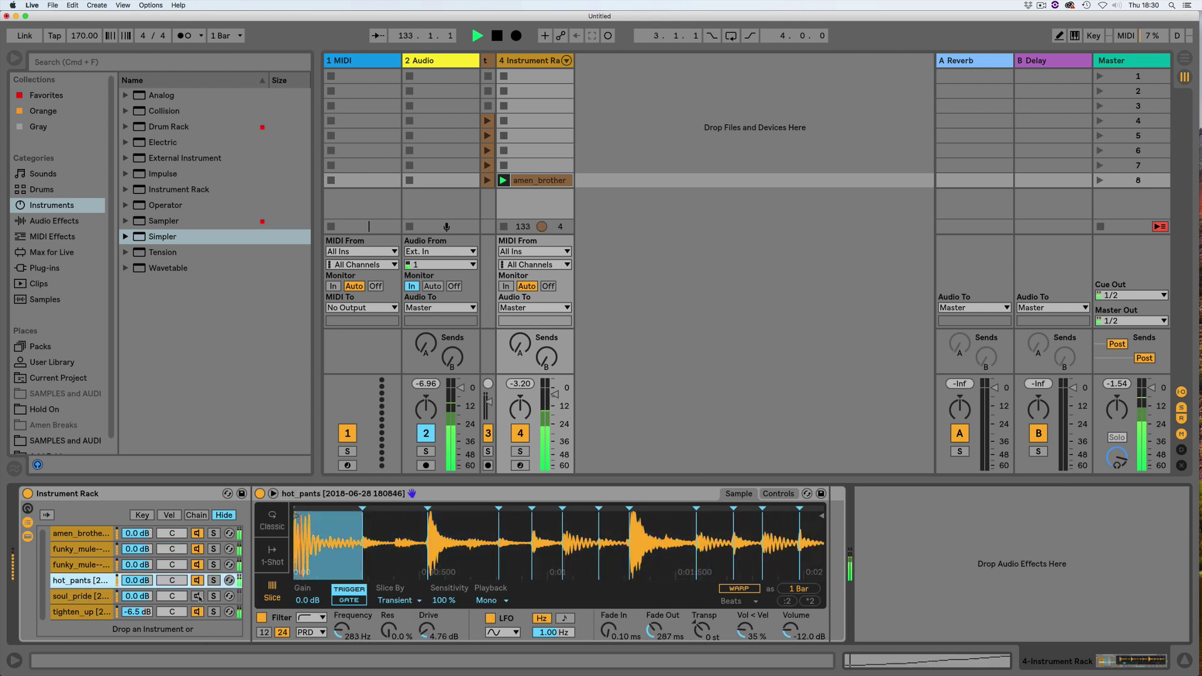
# Step: Solo soul_pride and set its fade out to 2.00 s
pyautogui.click(75, 596)
pyautogui.click(213, 596)
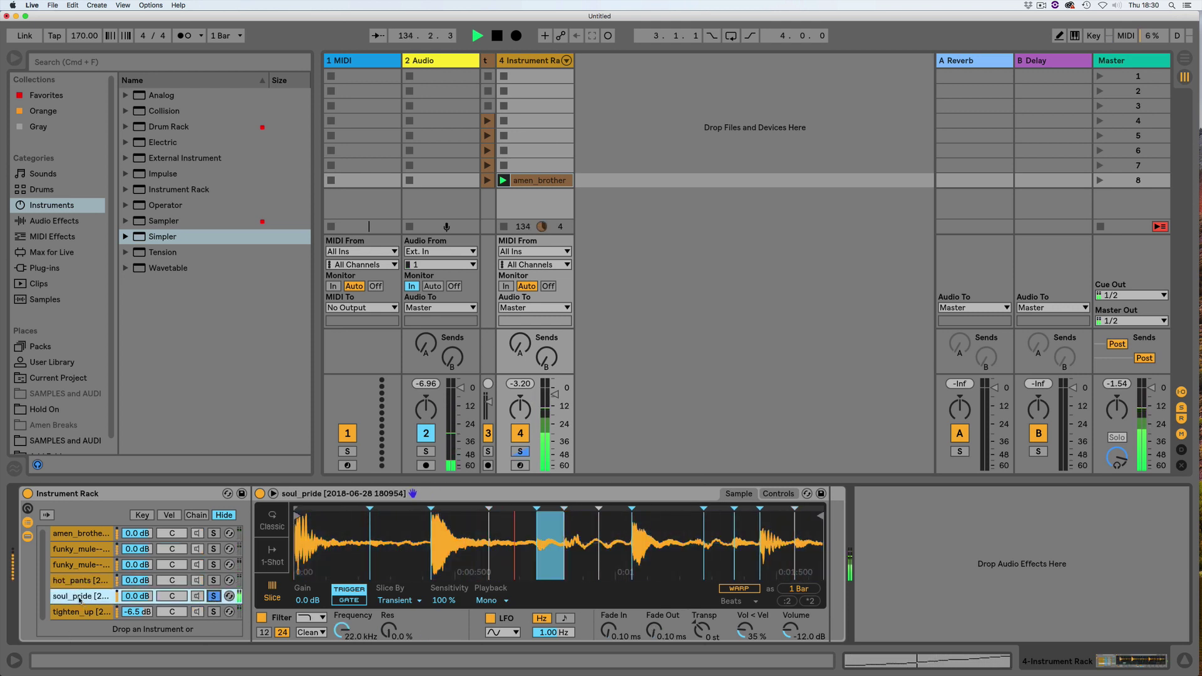
pyautogui.moveTo(653, 630); pyautogui.dragTo(653, 504)
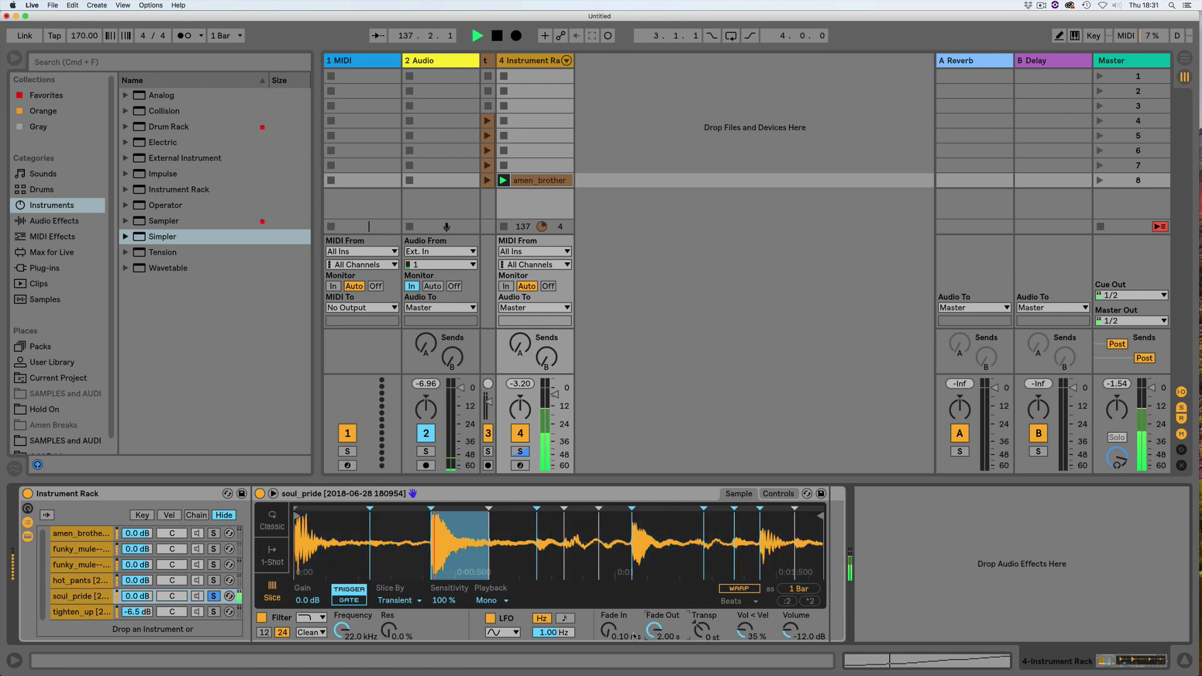
# Step: Unsolo soul_pride, give it a PRD high-pass at 204 Hz with 4.76 dB drive and -3 st transpose, and reset track 4's volume
pyautogui.click(214, 597)
pyautogui.click(68, 602)
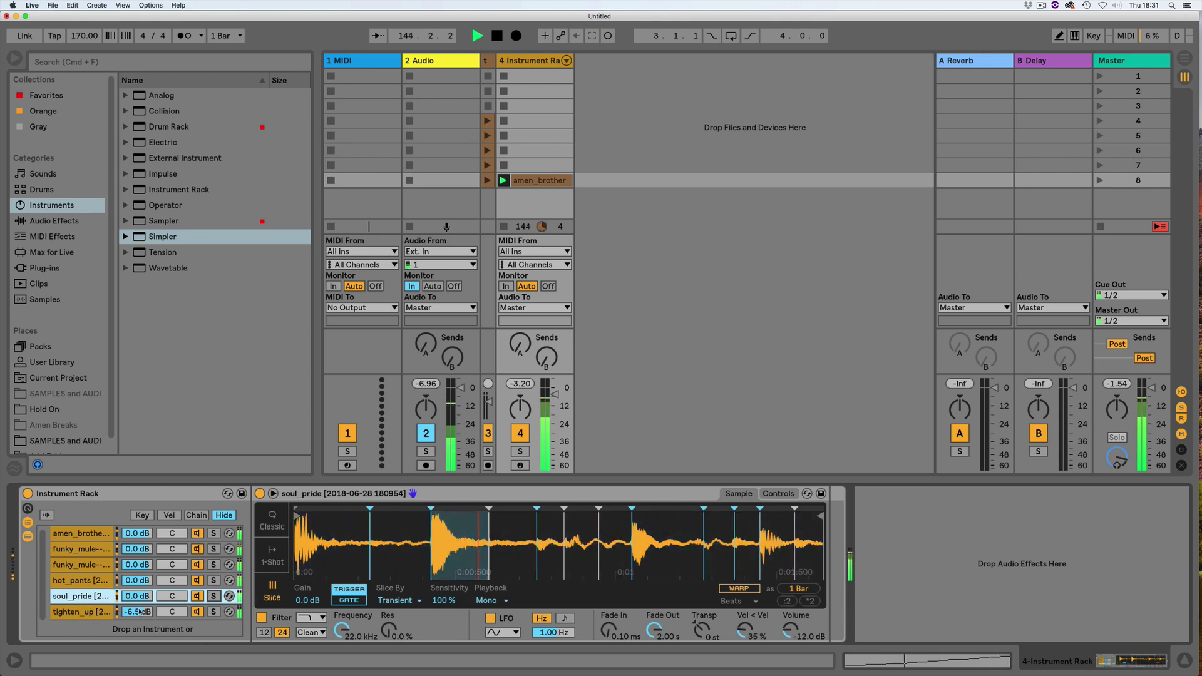
pyautogui.click(781, 494)
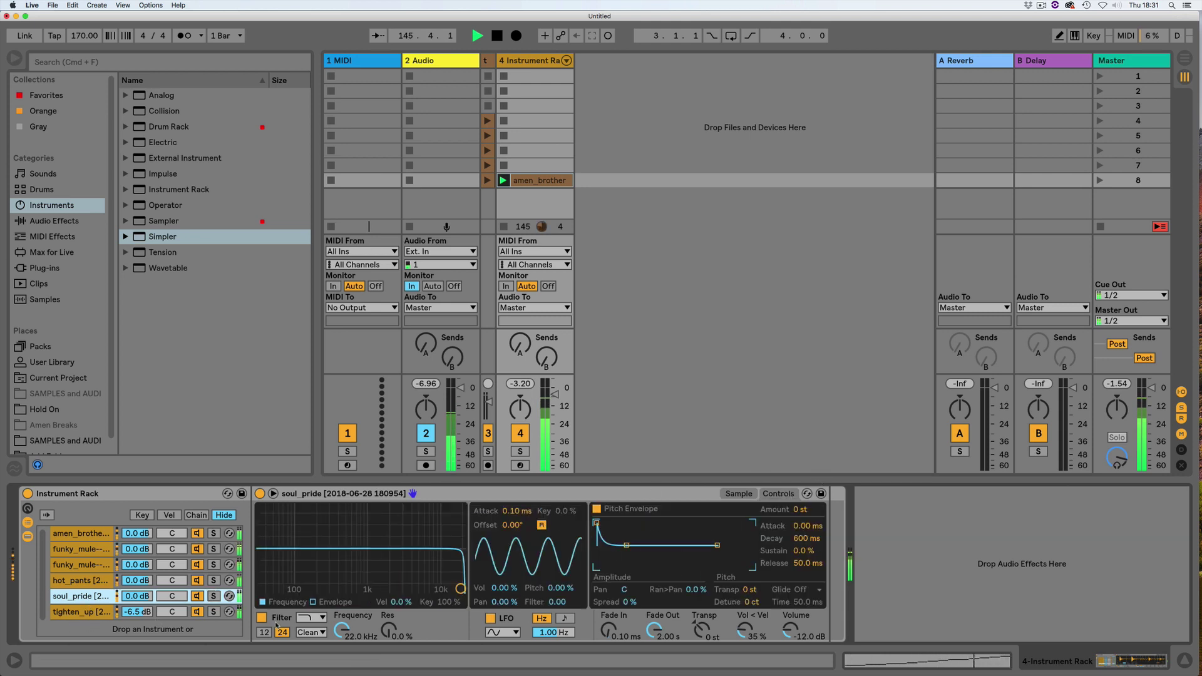
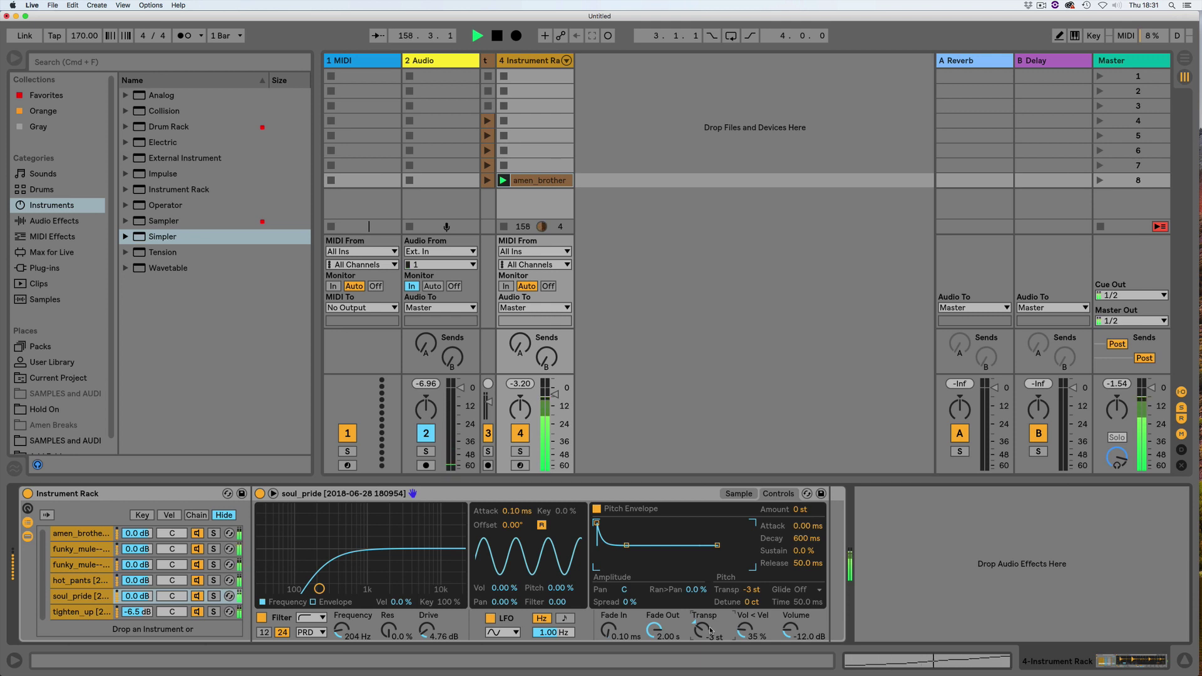
pyautogui.doubleClick(554, 396)
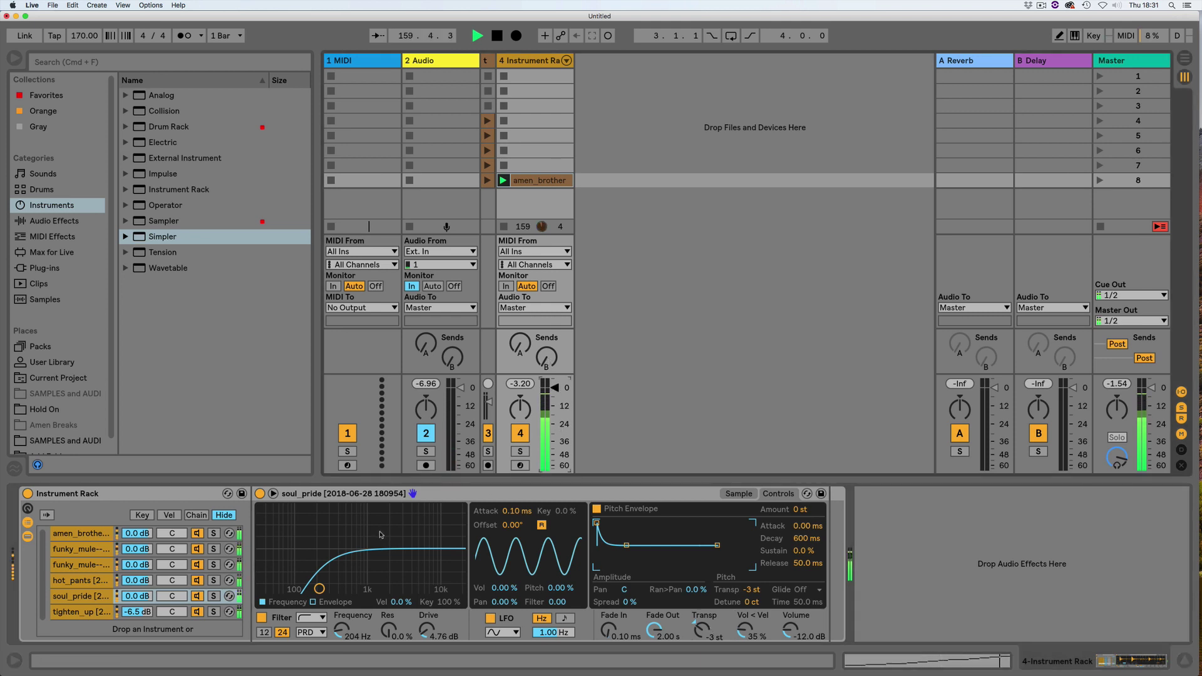
# Step: Stop playback and add a Drum Buss after the Instrument Rack on track 4
pyautogui.click(82, 534)
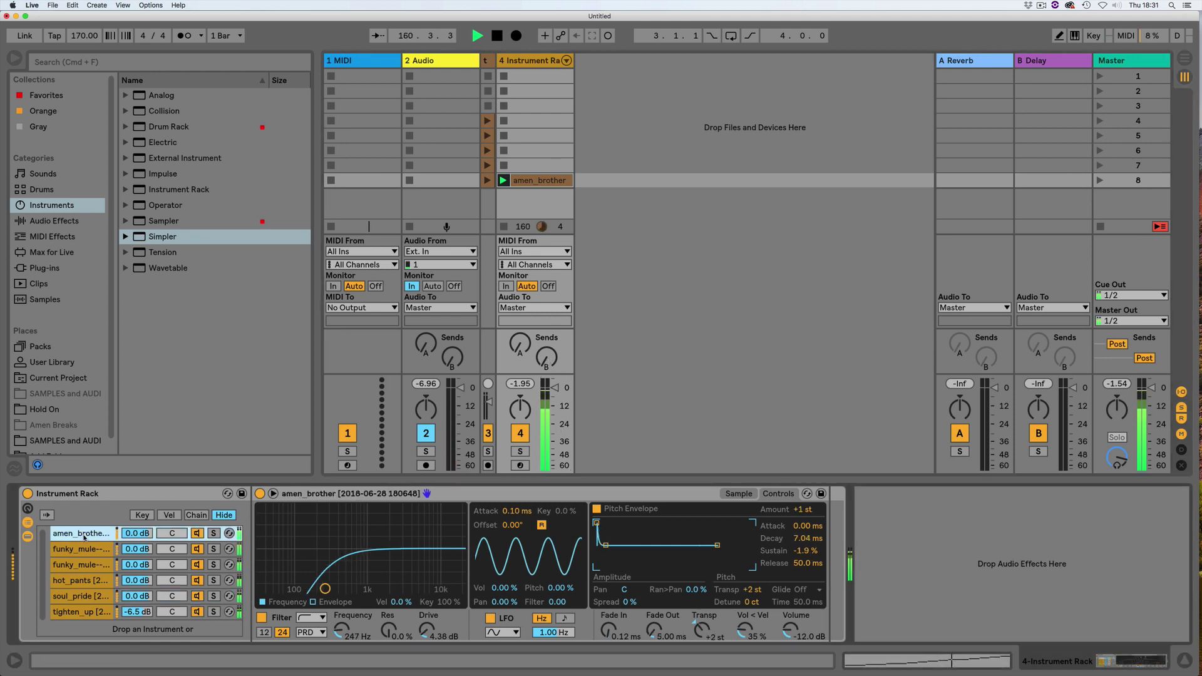
pyautogui.click(737, 494)
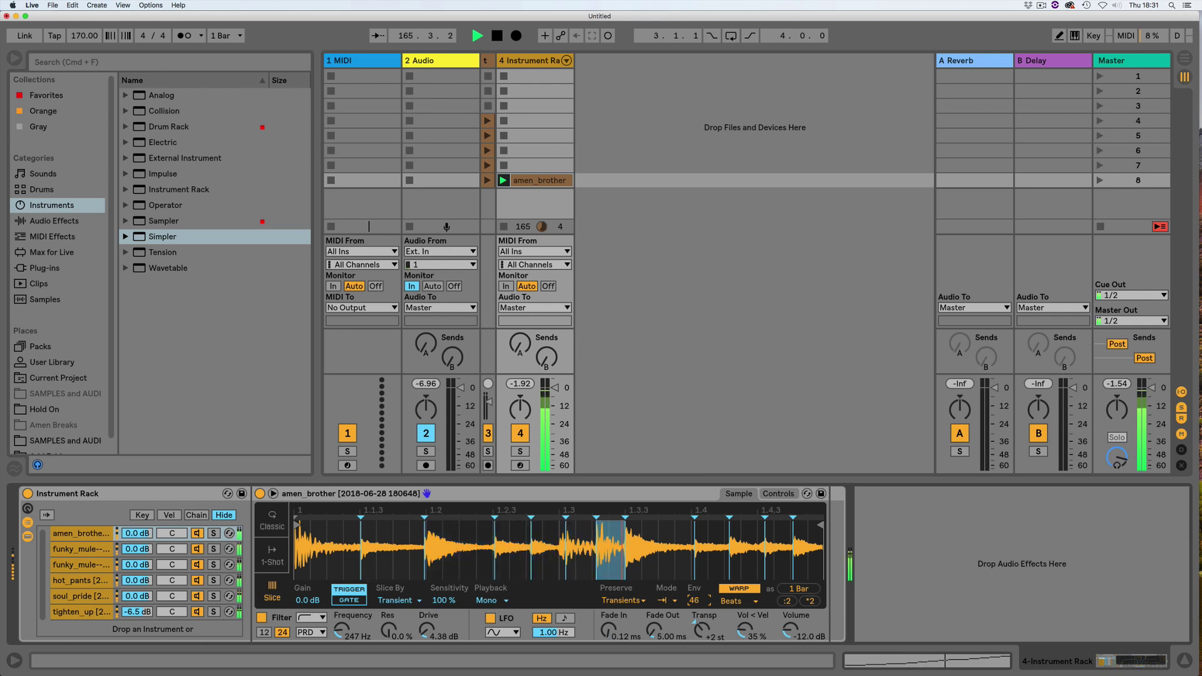
pyautogui.press('space')
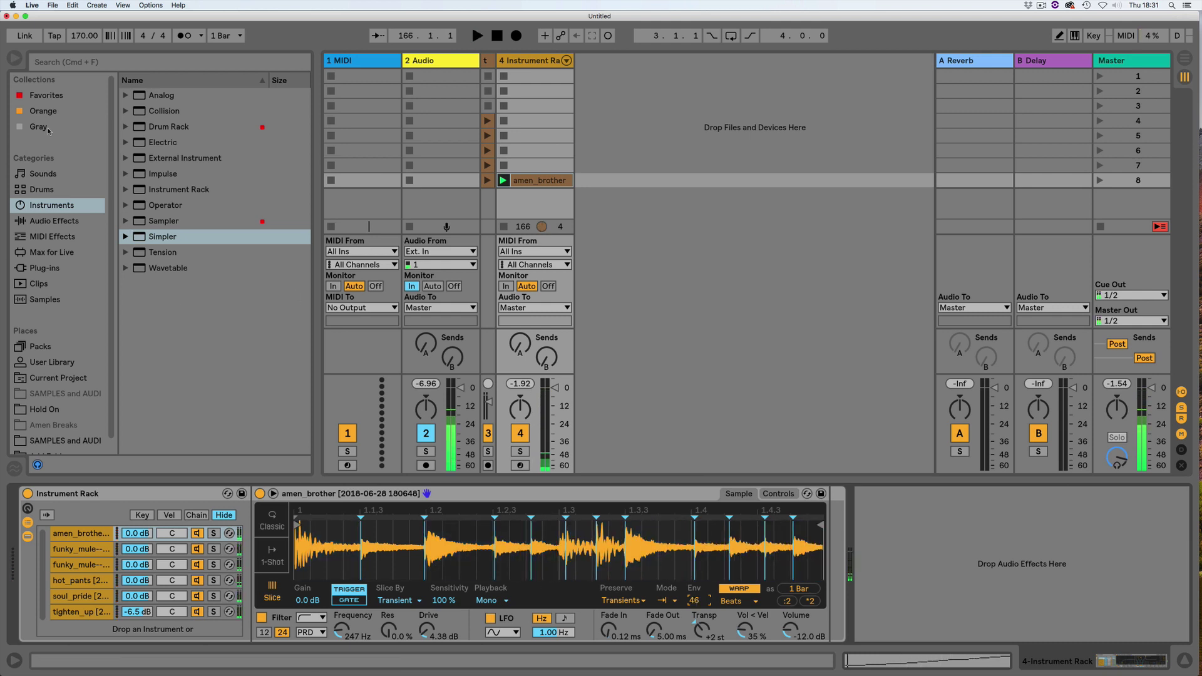
pyautogui.click(34, 95)
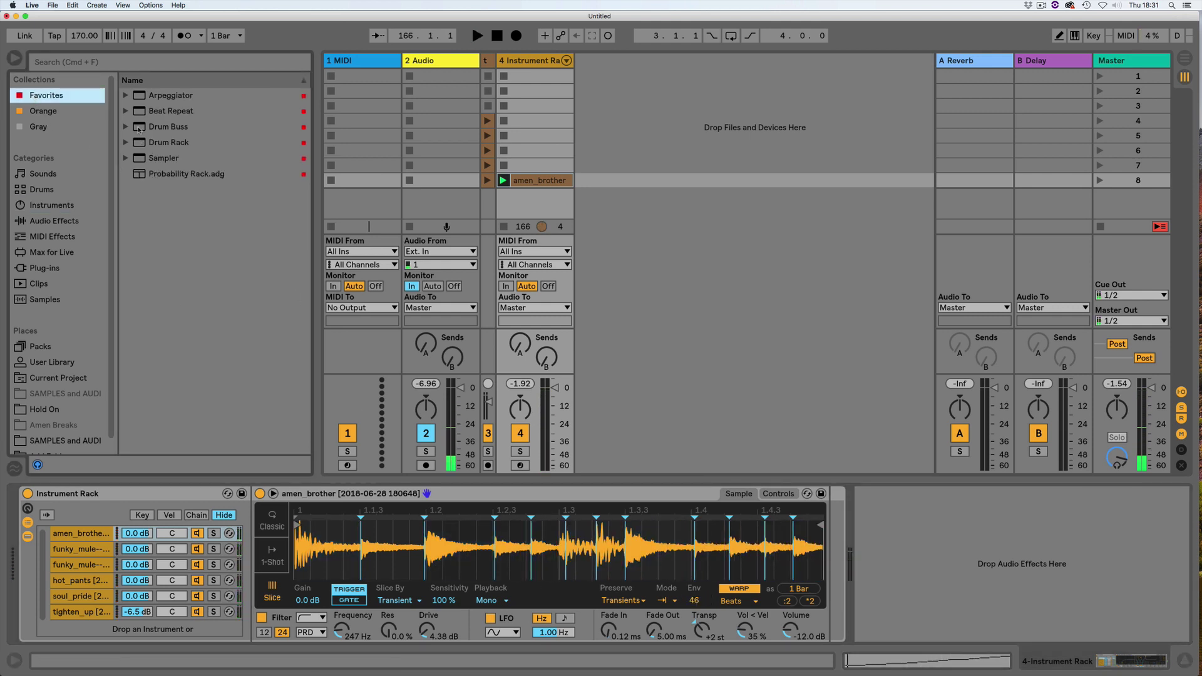
pyautogui.moveTo(139, 129); pyautogui.dragTo(913, 624)
pyautogui.moveTo(917, 577); pyautogui.dragTo(916, 578)
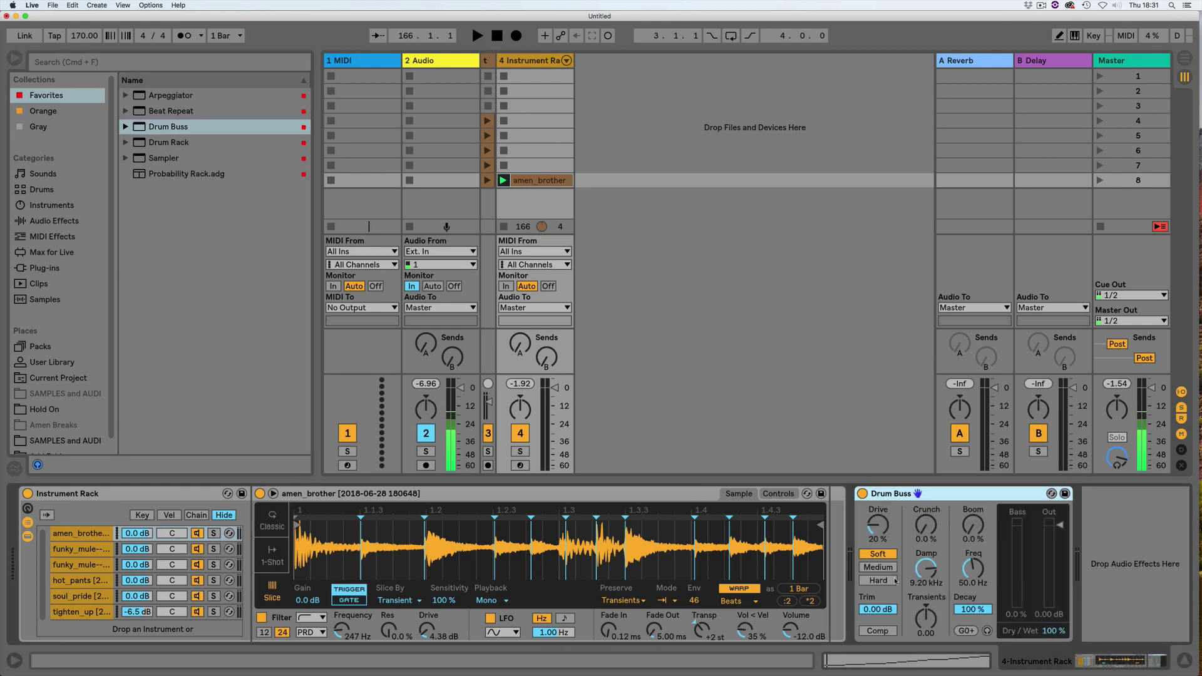
# Step: Play the layered break and set tighten_up's transposition to -3 st
pyautogui.press('space')
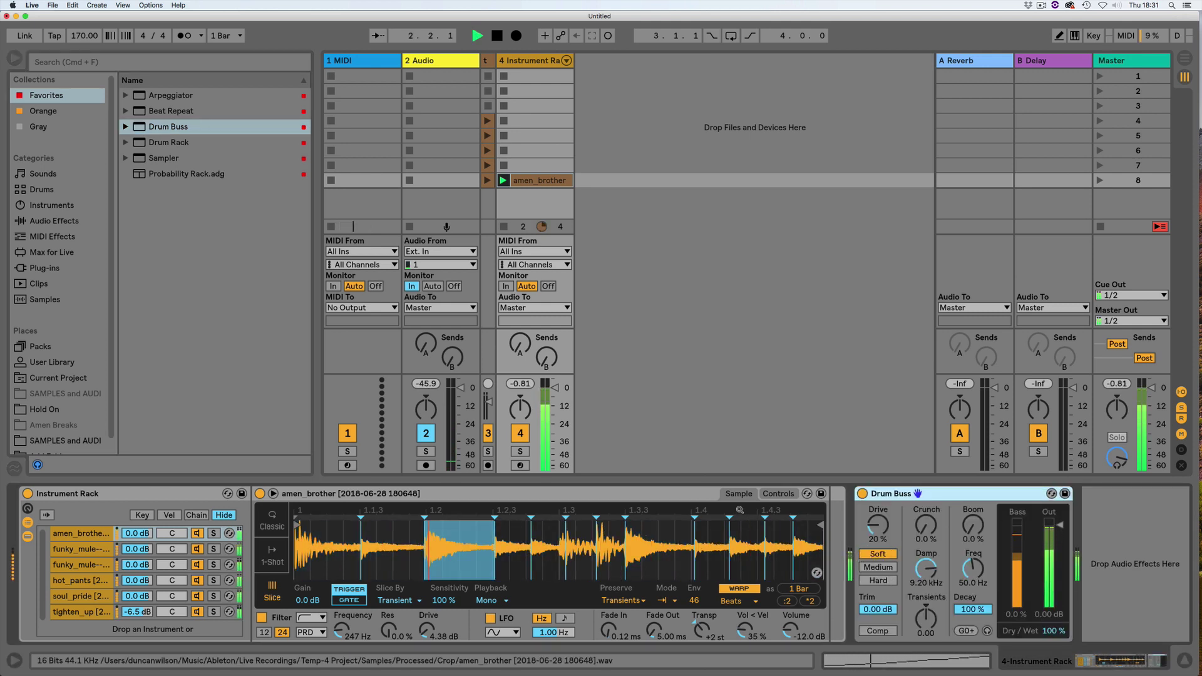
pyautogui.click(80, 612)
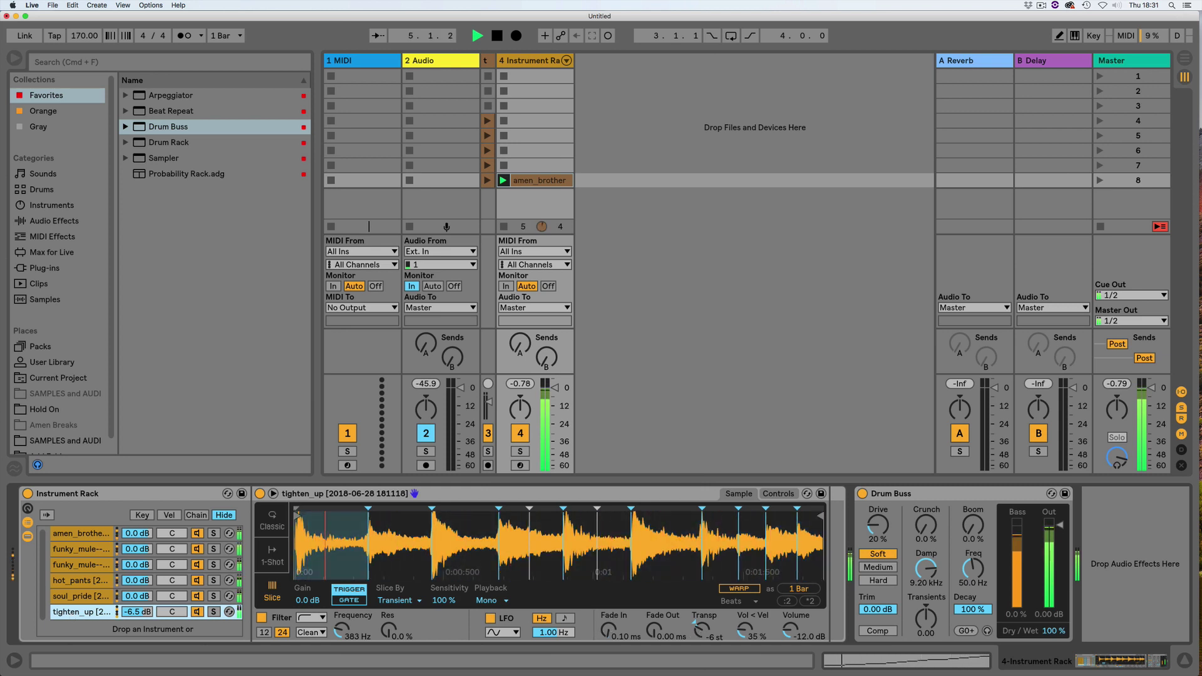
pyautogui.moveTo(701, 631); pyautogui.dragTo(700, 624)
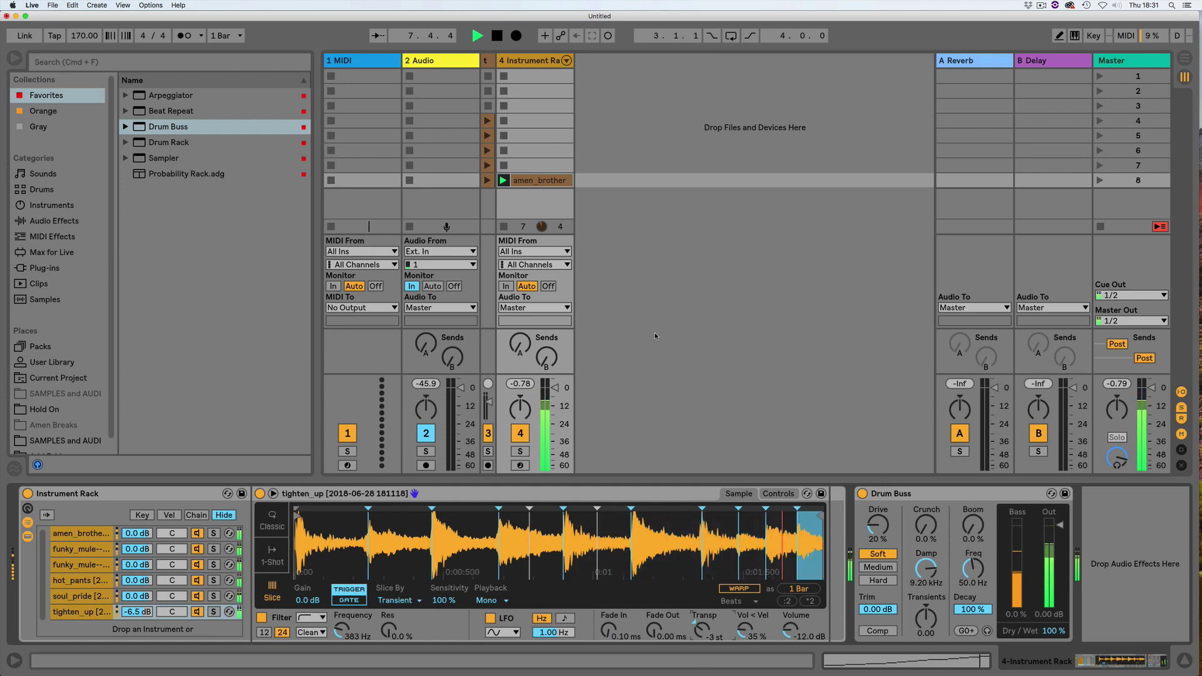
# Step: Turn on Drum Buss's compressor, set its transients to 0.22, and try more boom before resetting it to 0.0%
pyautogui.click(877, 631)
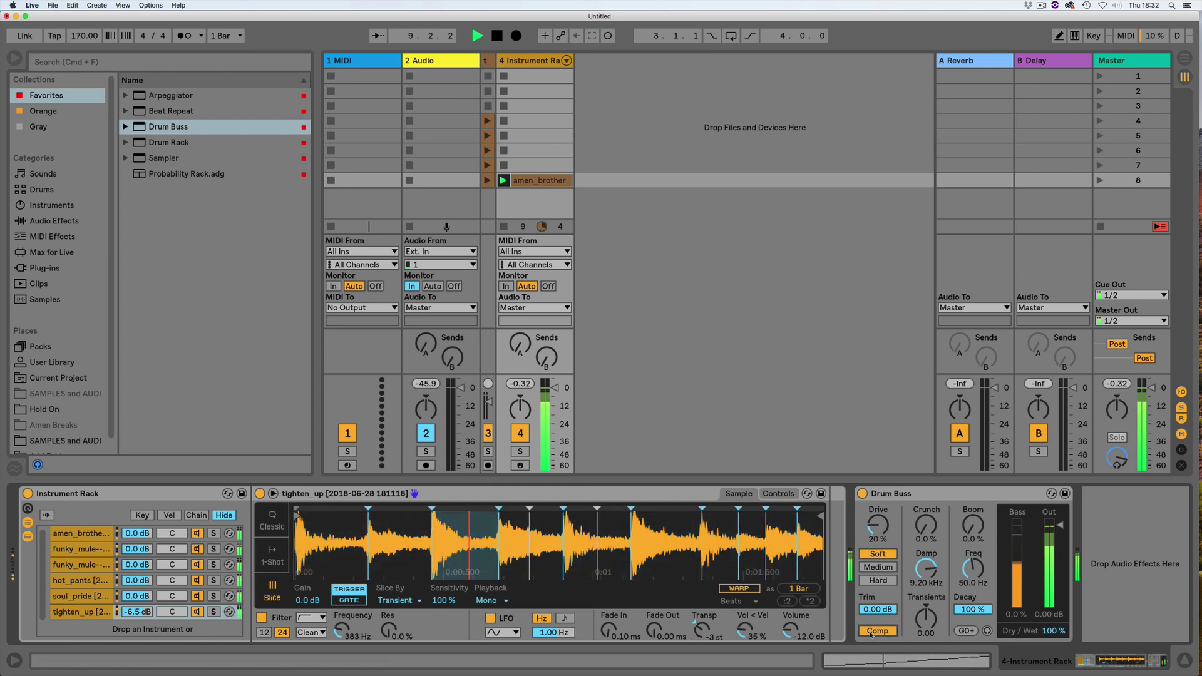
pyautogui.moveTo(926, 620)
pyautogui.mouseDown()
pyautogui.moveTo(926, 601)
pyautogui.moveTo(926, 632)
pyautogui.mouseUp()
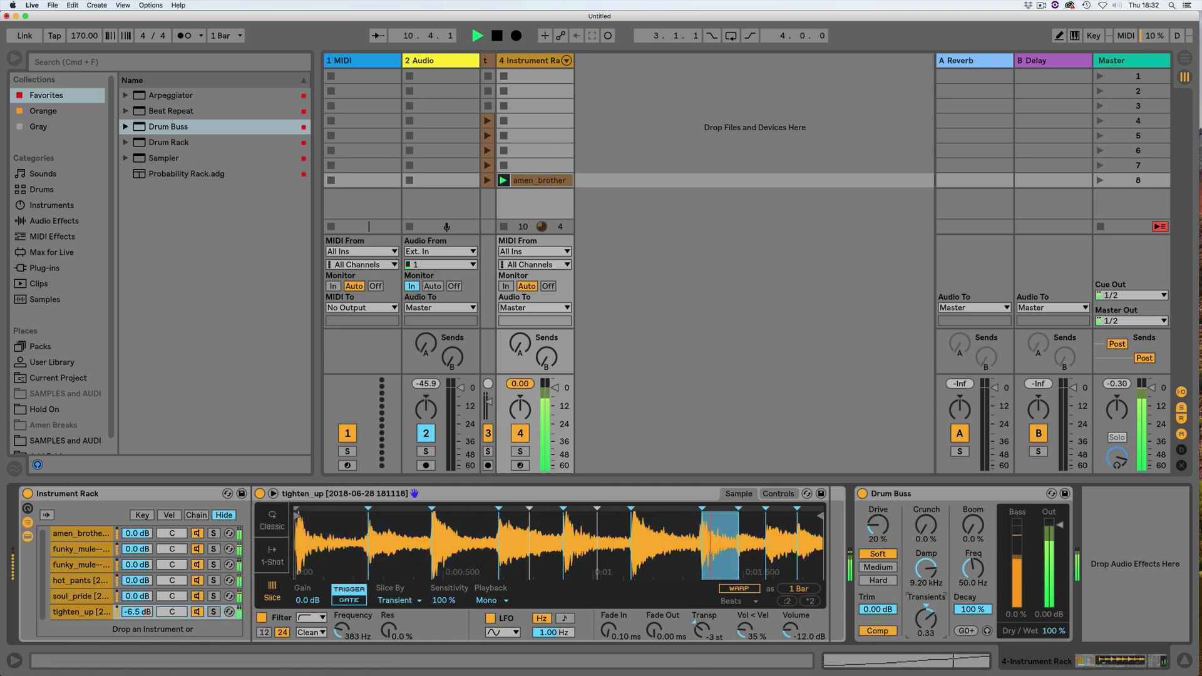
pyautogui.moveTo(972, 525); pyautogui.dragTo(967, 498)
pyautogui.doubleClick(968, 529)
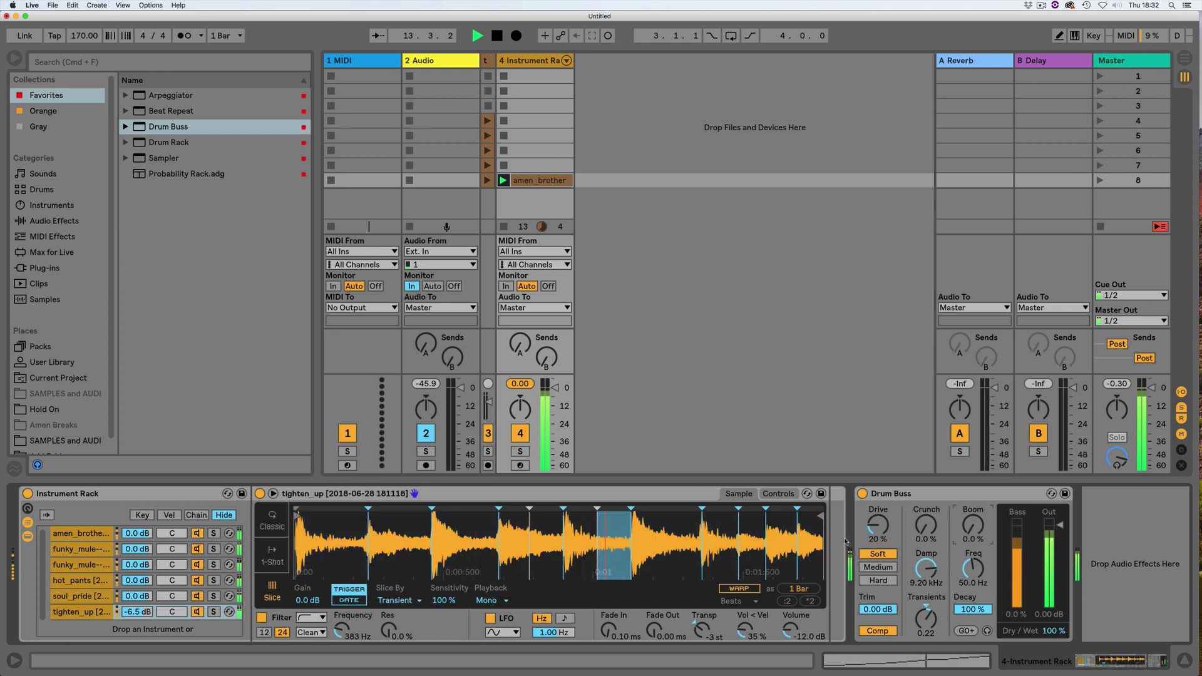
# Step: Set Drum Buss's drive to 0.0% with Soft distortion, damp to 20.0 kHz and trim to -6.56 dB, and stop playback
pyautogui.doubleClick(878, 526)
pyautogui.doubleClick(926, 569)
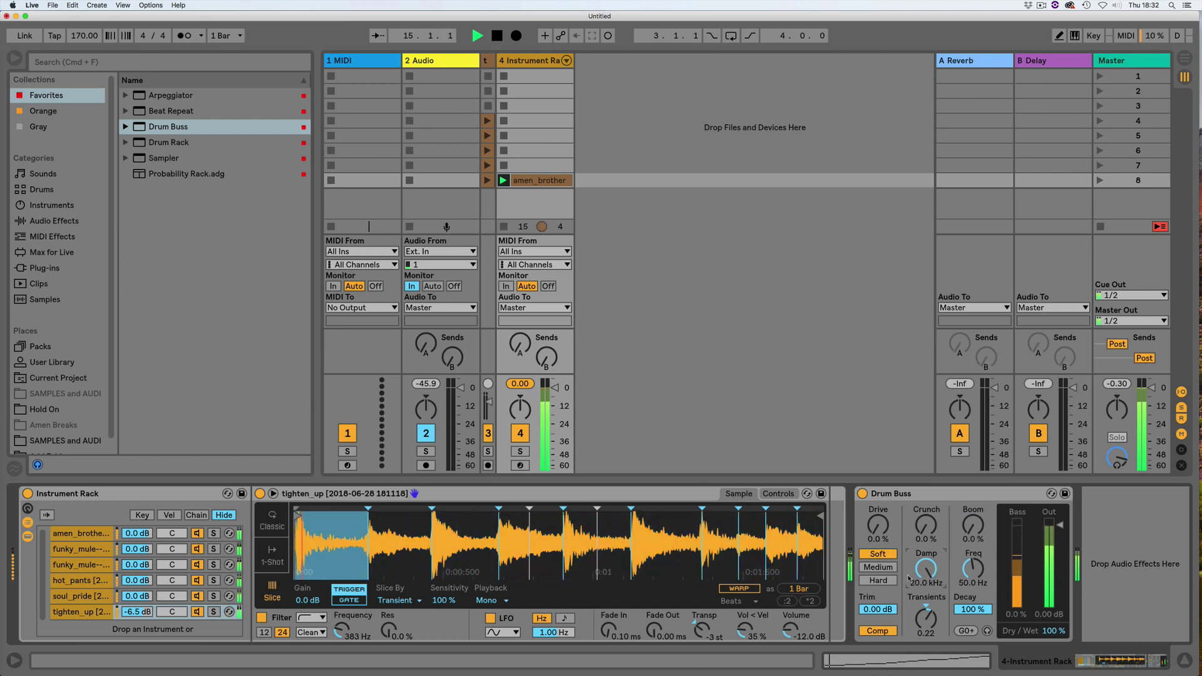
pyautogui.click(878, 580)
pyautogui.click(878, 554)
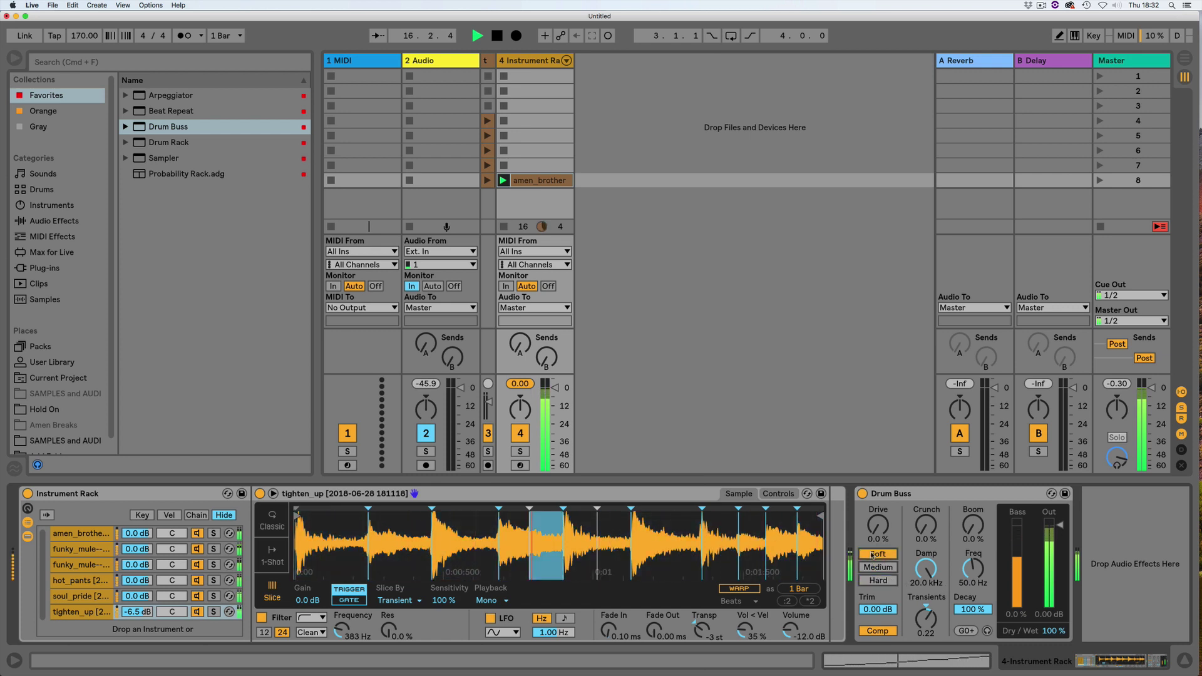
pyautogui.moveTo(877, 609); pyautogui.dragTo(878, 628)
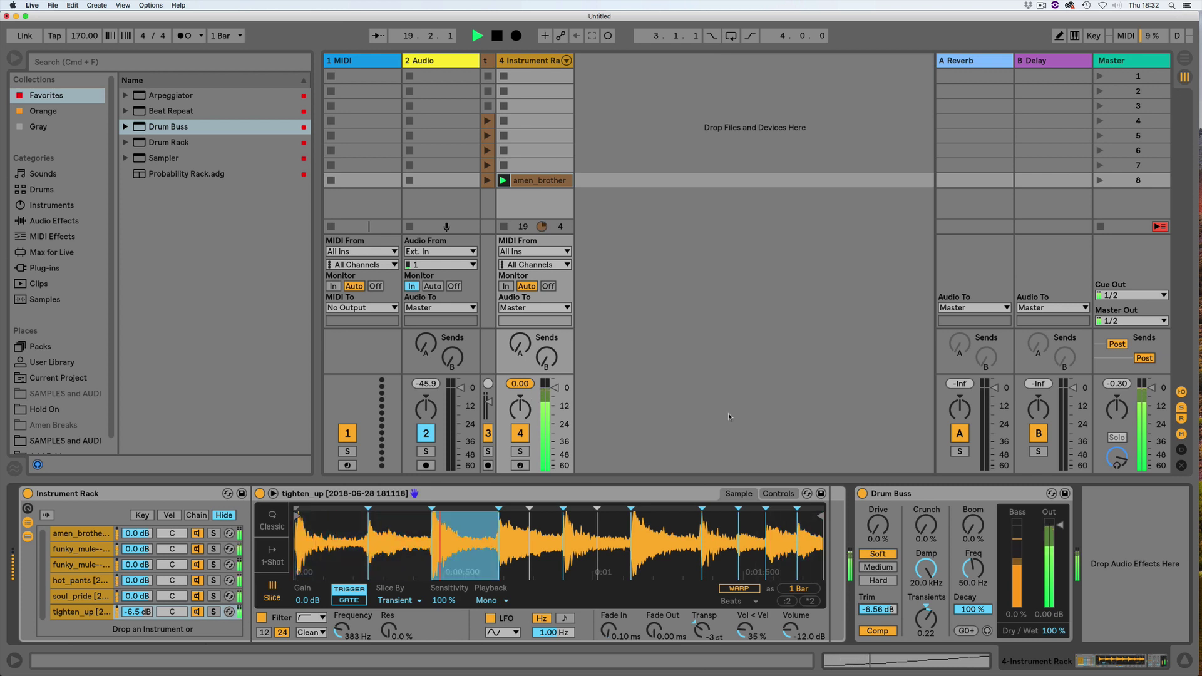
pyautogui.press('space')
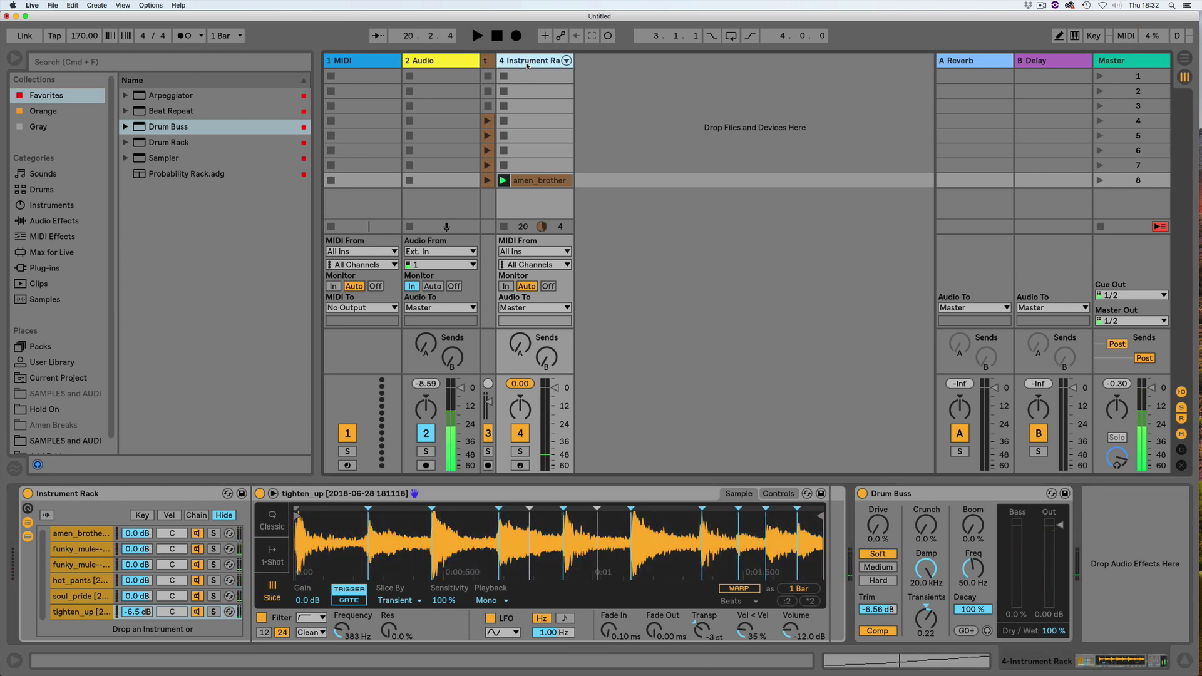
# Step: Insert an audio track with Resampling as its input, arm it, and record one bar of the layered break in scene 8
pyautogui.press('super+t')
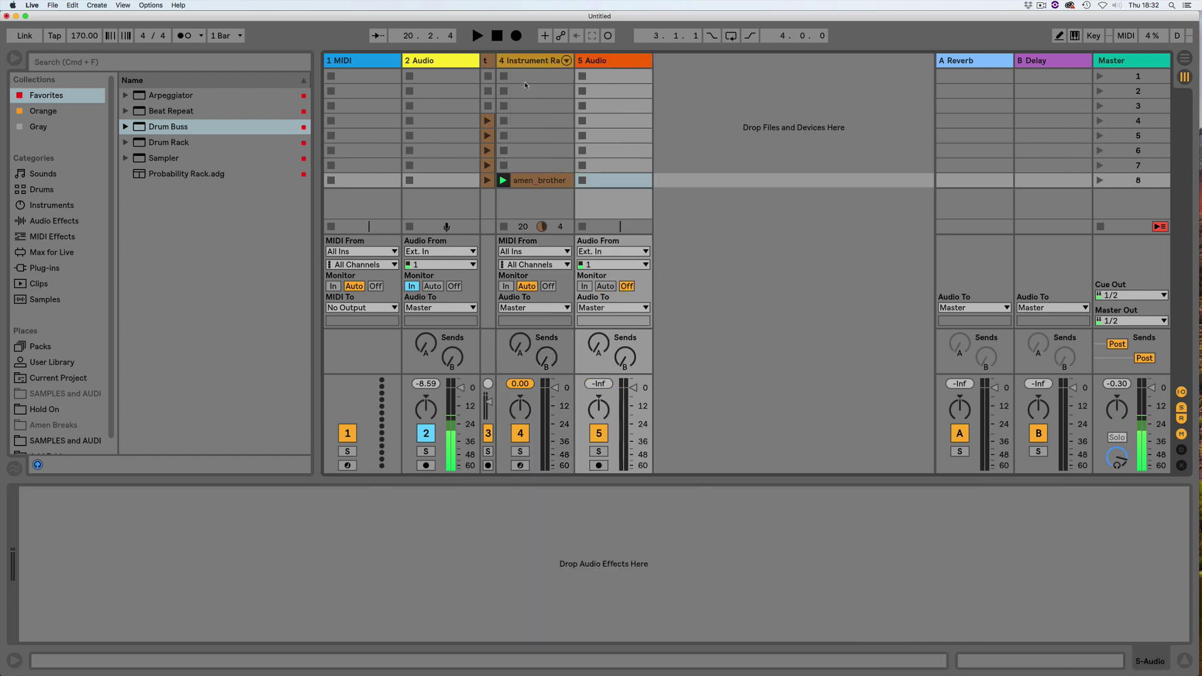
pyautogui.click(626, 253)
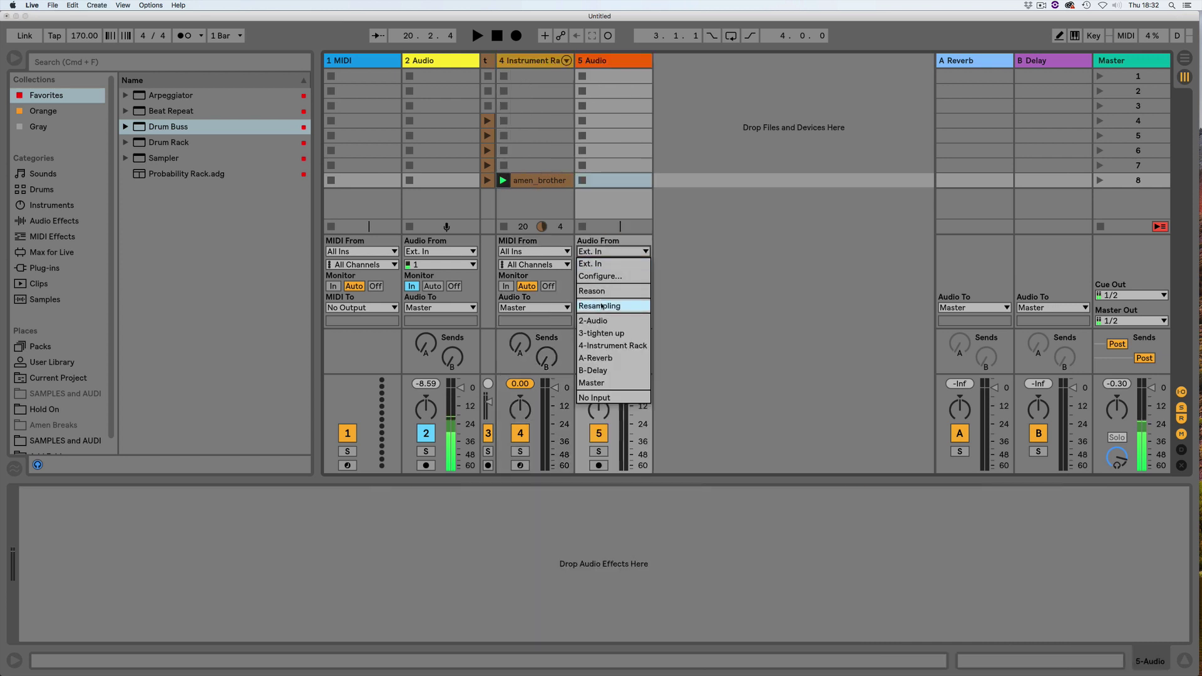
pyautogui.click(600, 306)
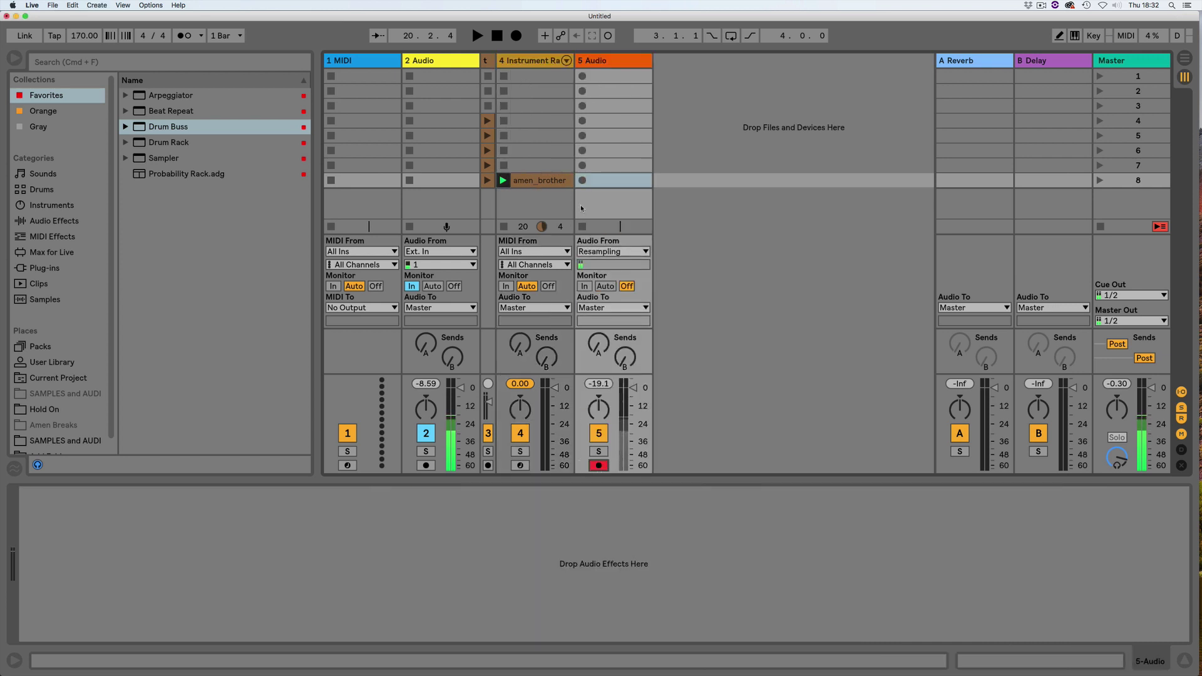
pyautogui.press('Return')
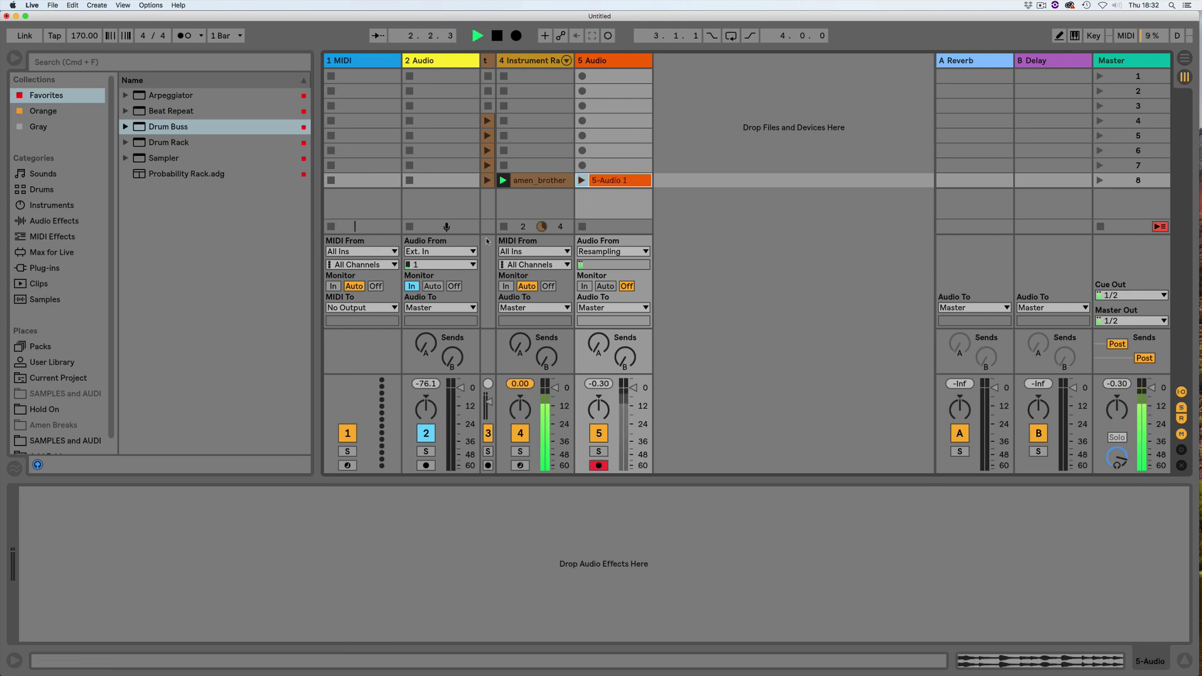
# Step: Audition the recorded 5-Audio 1 clip, disarm its track, and move the clip to scene 1
pyautogui.click(614, 181)
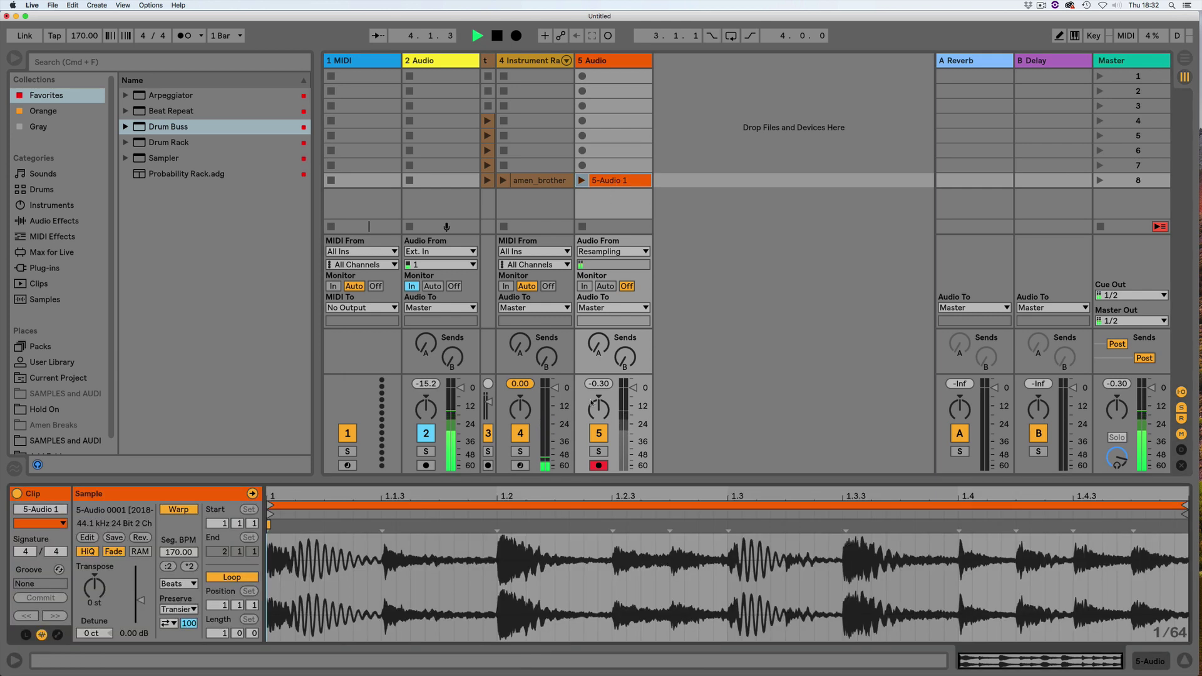
pyautogui.click(581, 181)
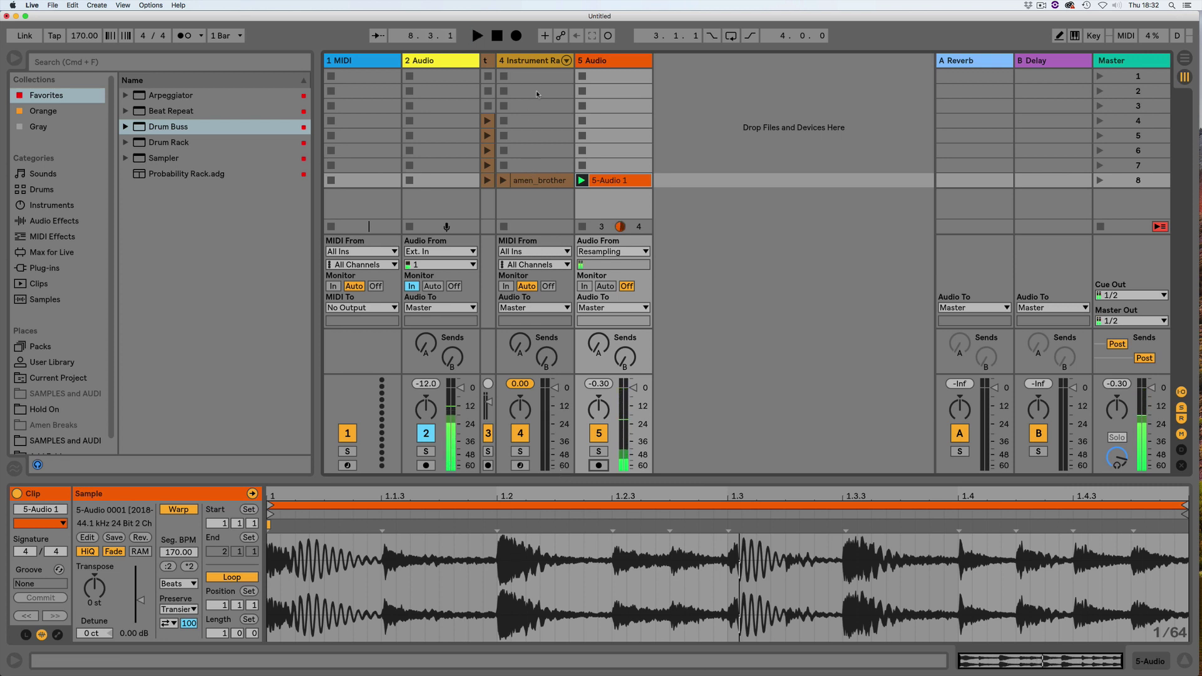
pyautogui.moveTo(611, 180); pyautogui.dragTo(611, 75)
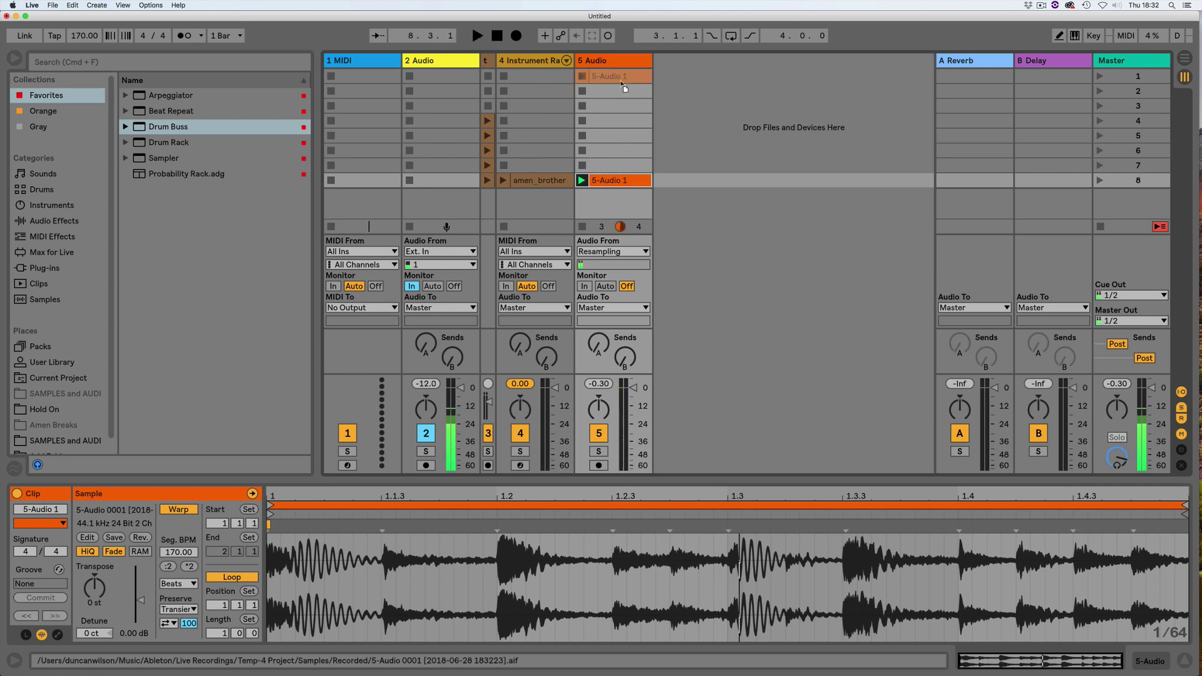
pyautogui.click(583, 226)
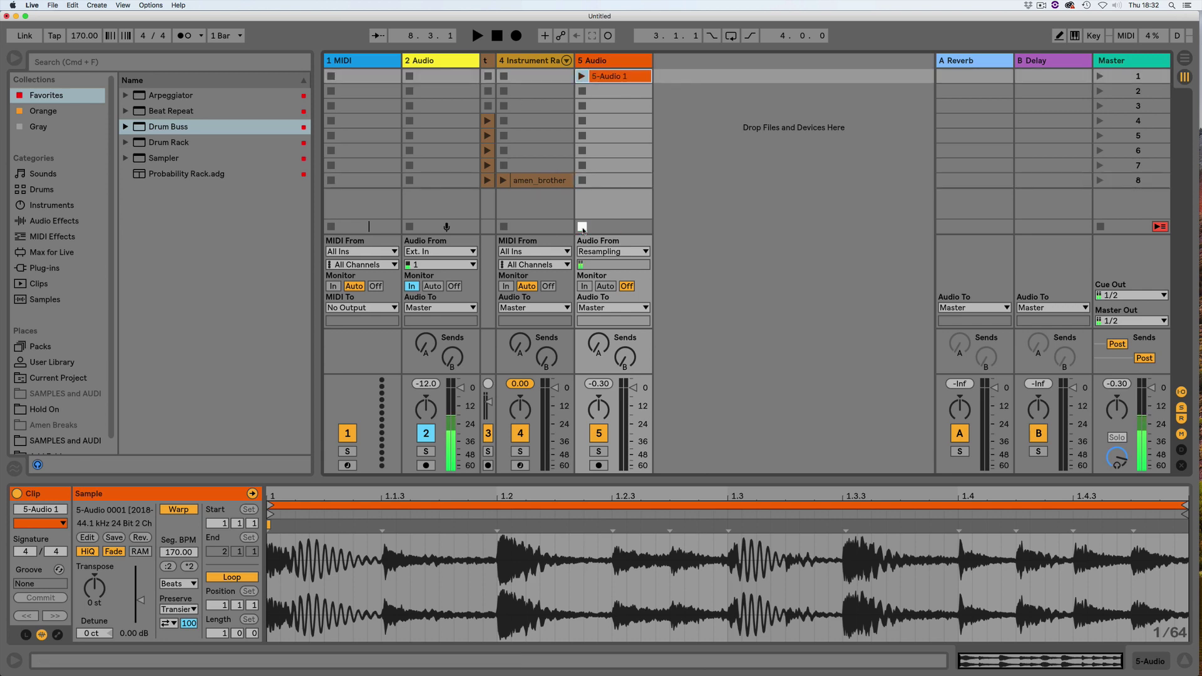
# Step: Relaunch the amen_brother clip and set the amen_brother layer's transposition to +12 st and its transient envelope to 3
pyautogui.click(503, 180)
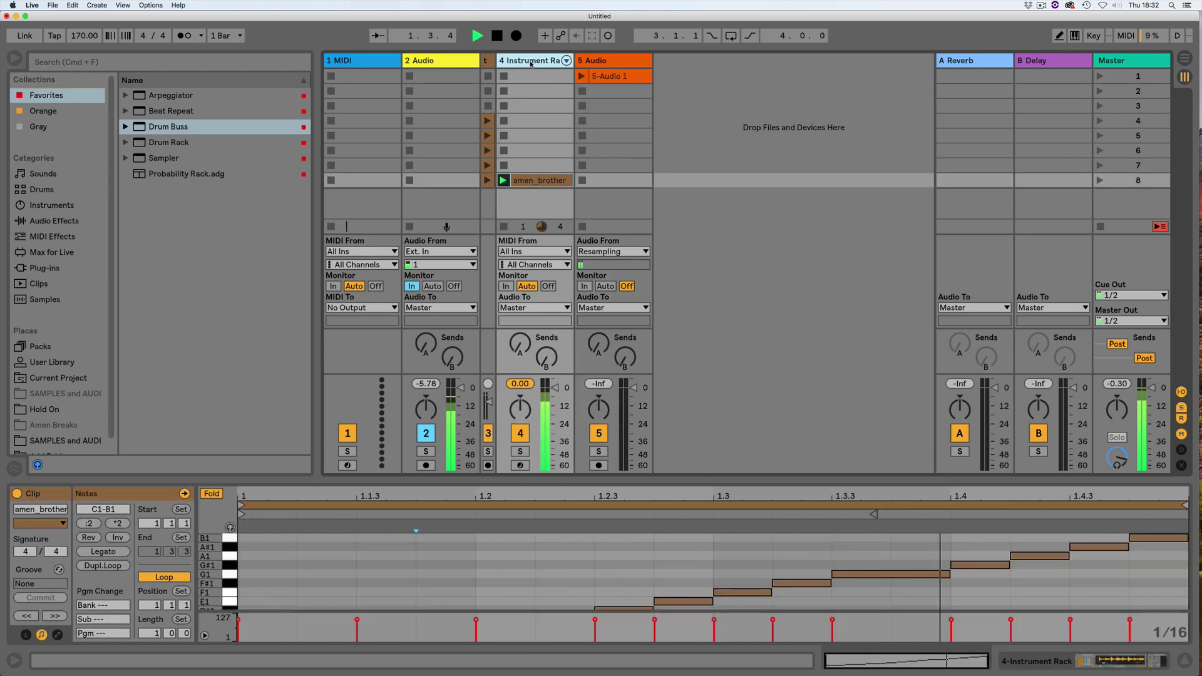
pyautogui.click(531, 62)
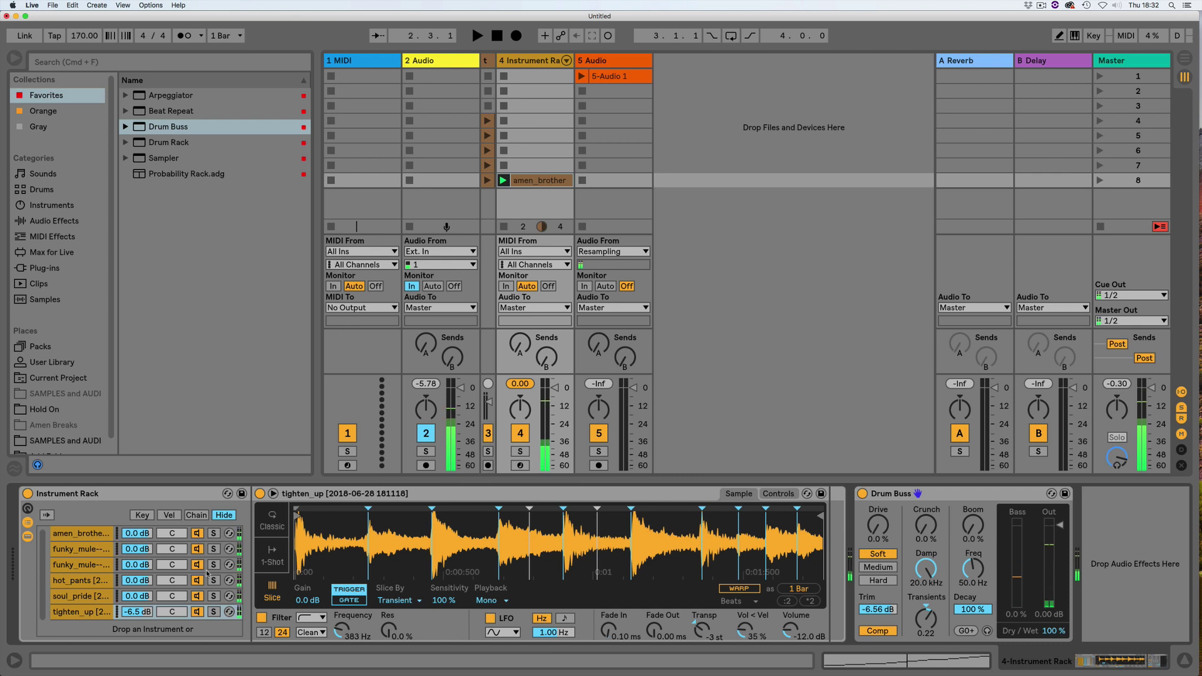
pyautogui.click(87, 537)
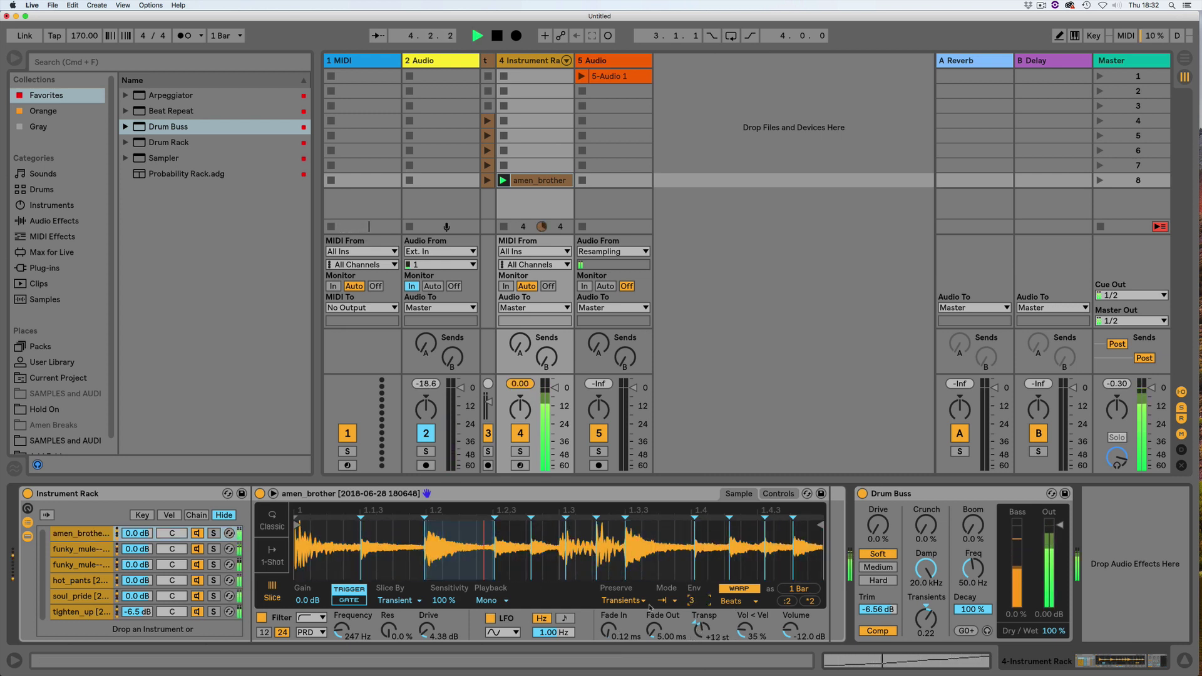
pyautogui.press('space')
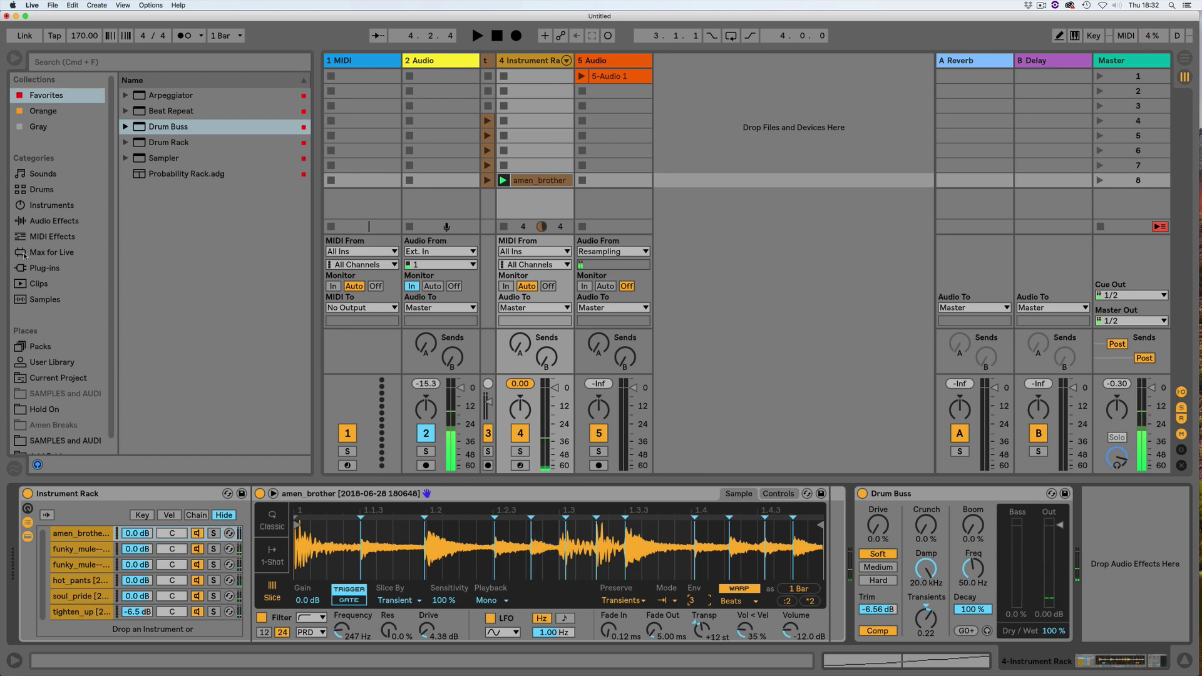
# Step: Add a Reverb after amen_brother's Simpler, solo that layer, and start playback
pyautogui.scroll(-1, 25, 255)
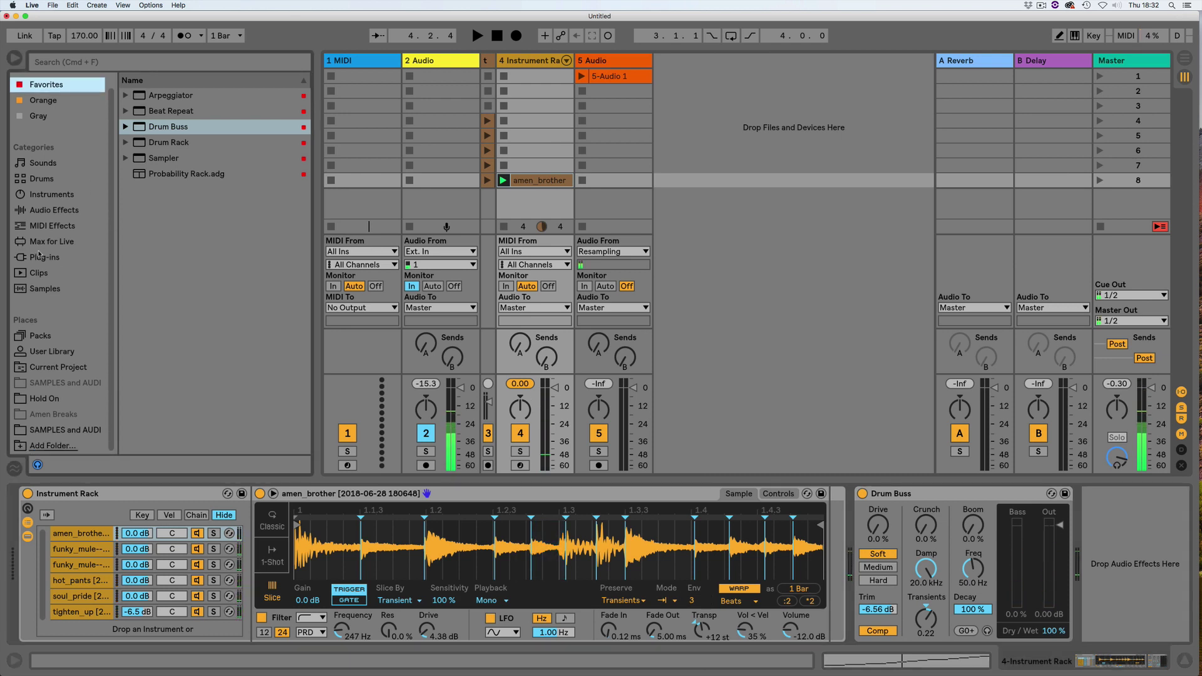
pyautogui.click(23, 212)
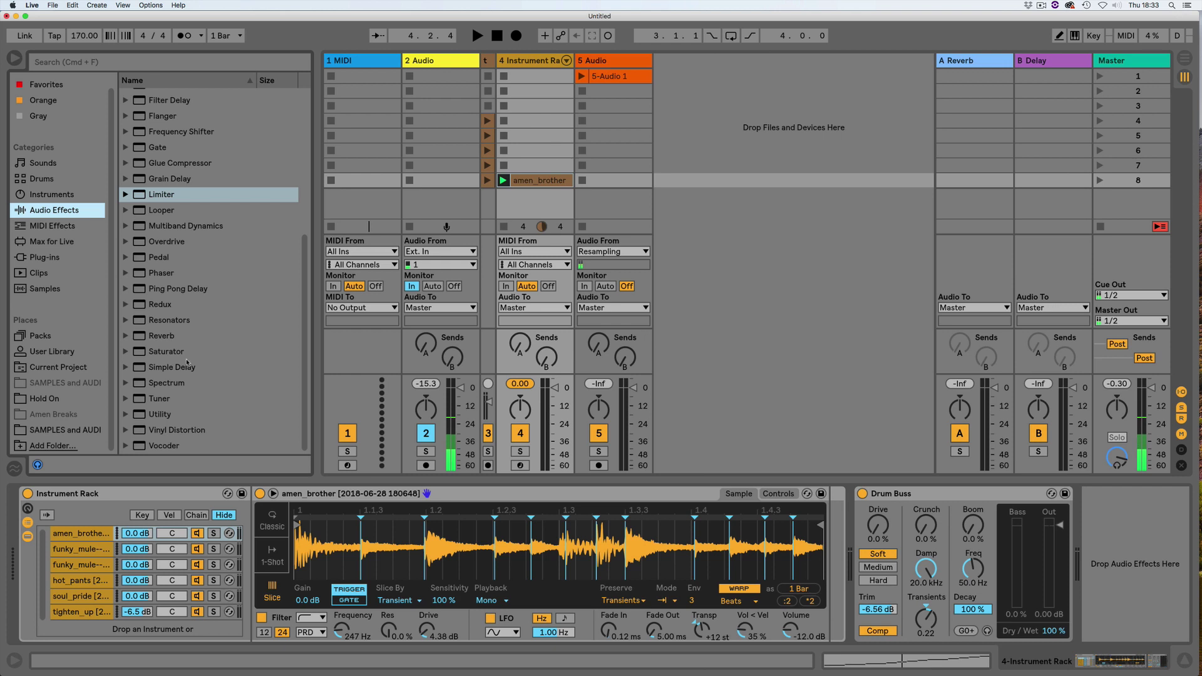
pyautogui.moveTo(138, 337); pyautogui.dragTo(832, 557)
pyautogui.click(178, 536)
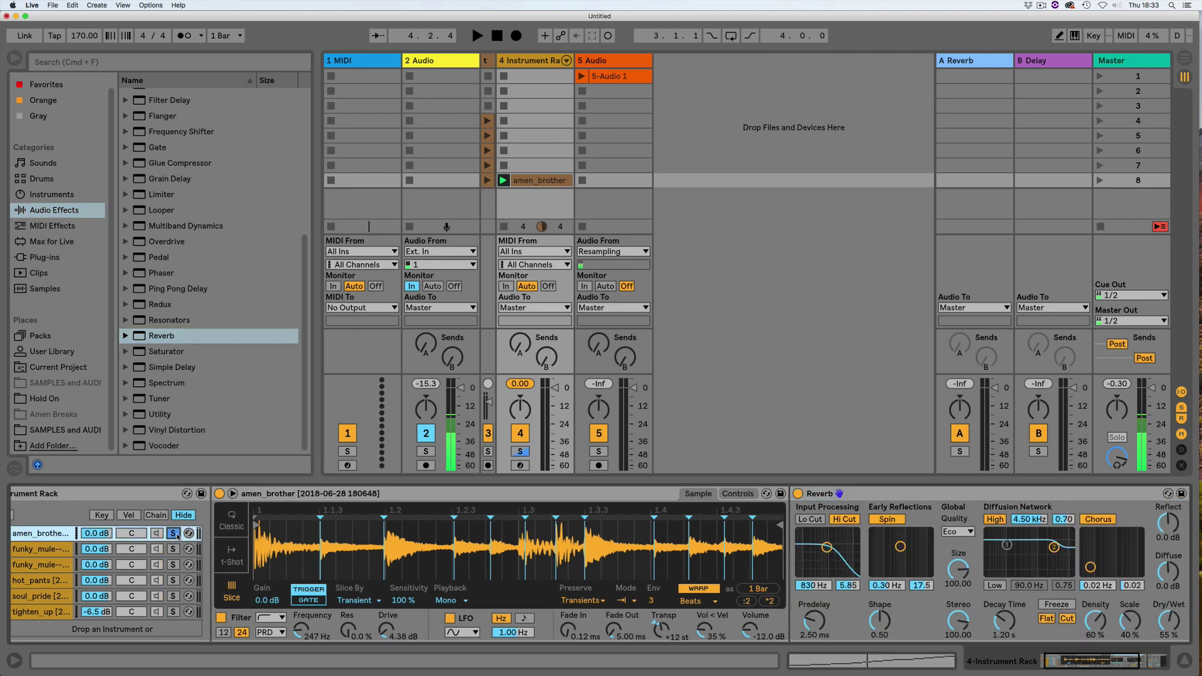
pyautogui.press('space')
pyautogui.hscroll(5, 813, 582)
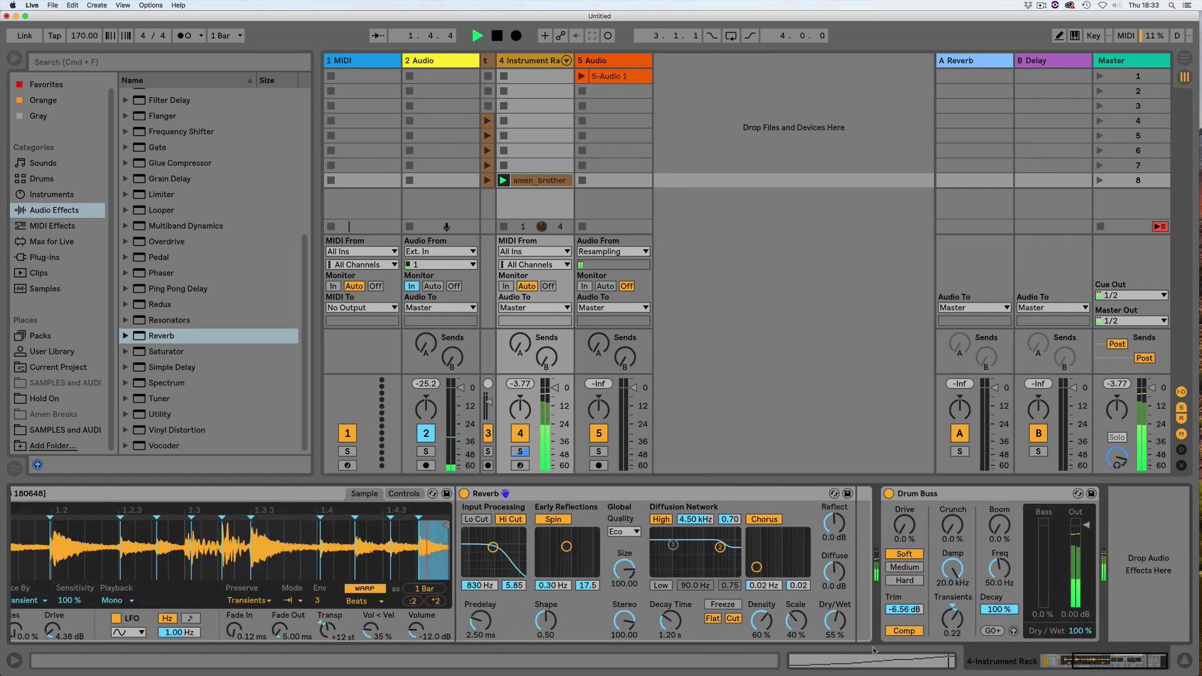
# Step: Set the amen_brother Reverb's dry/wet to 47 % and decay time to 1.68 s, and unsolo that layer
pyautogui.moveTo(834, 623); pyautogui.dragTo(834, 630)
pyautogui.moveTo(670, 621); pyautogui.dragTo(670, 614)
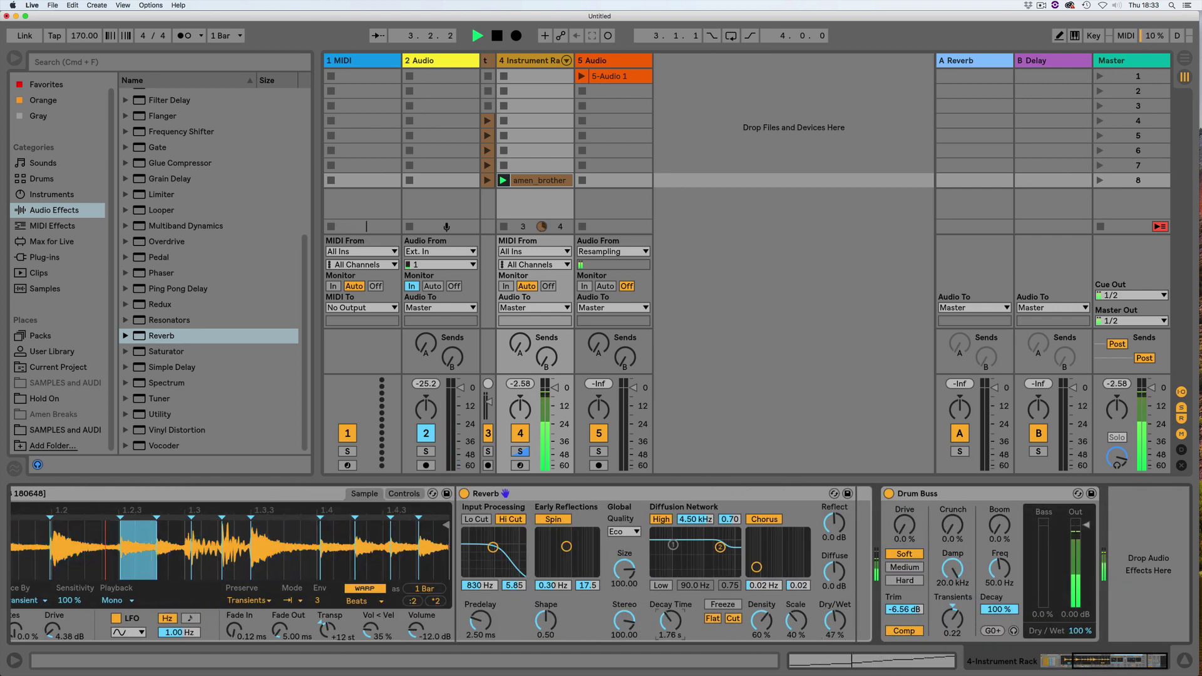
pyautogui.hscroll(-5, 395, 591)
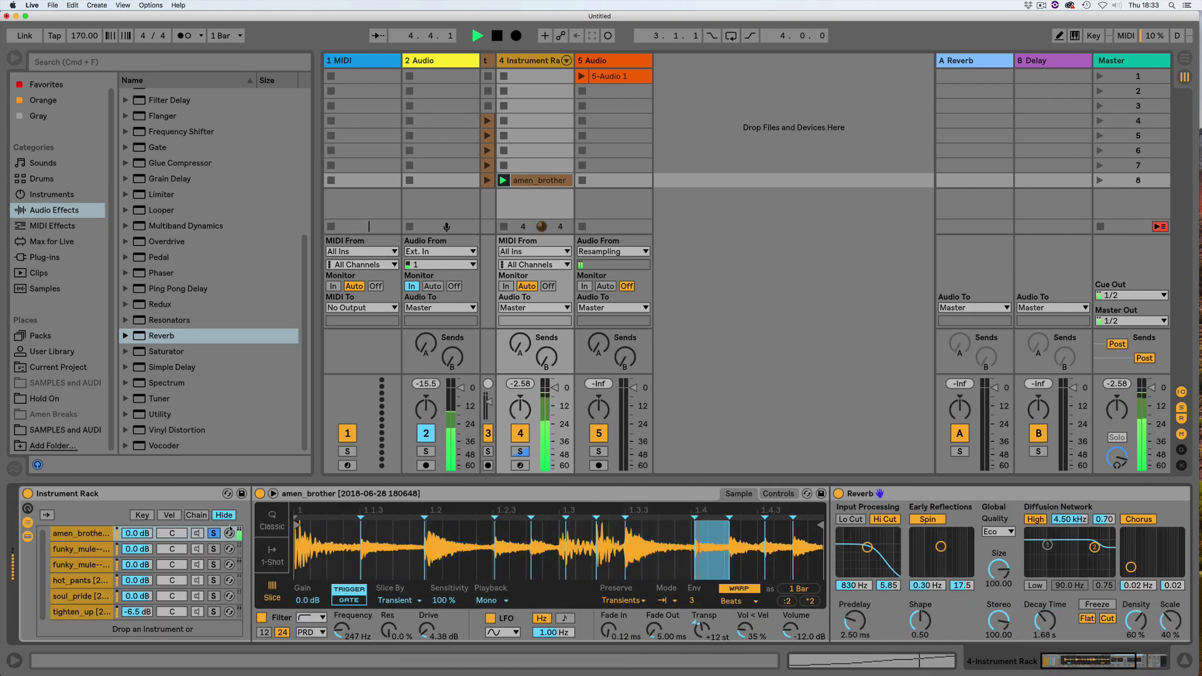
pyautogui.click(213, 533)
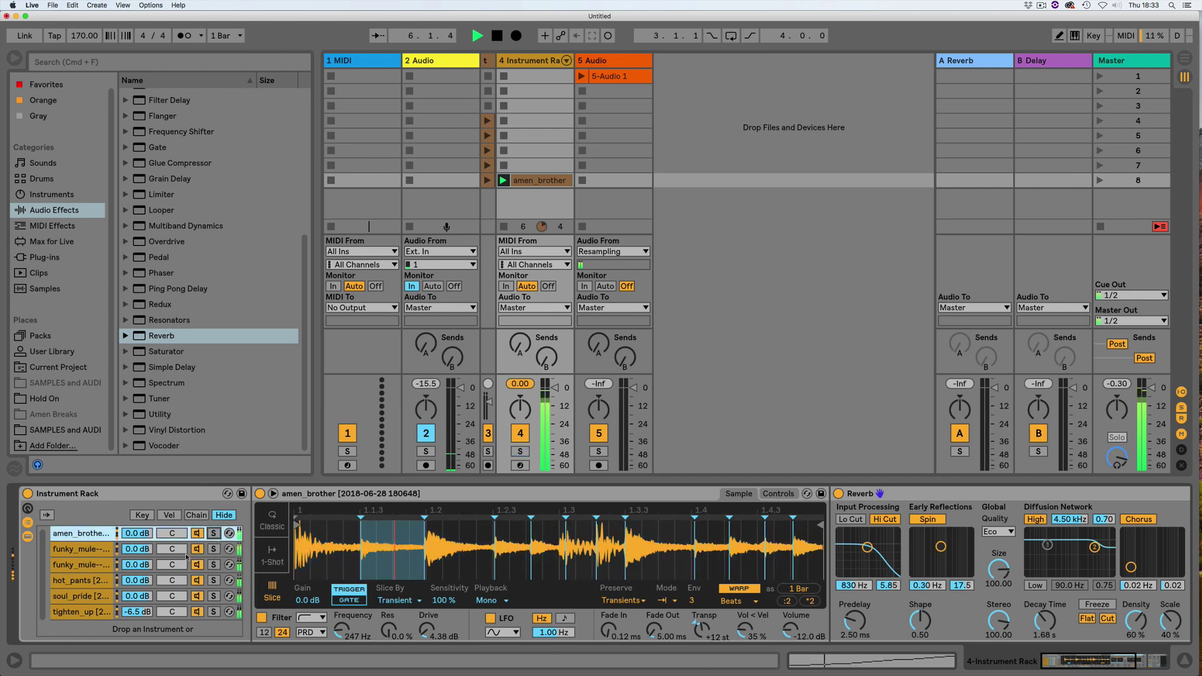
# Step: Delete the first funky_mule layer, and set the remaining funky_mule layer's transposition to -10 st while soloed
pyautogui.click(212, 549)
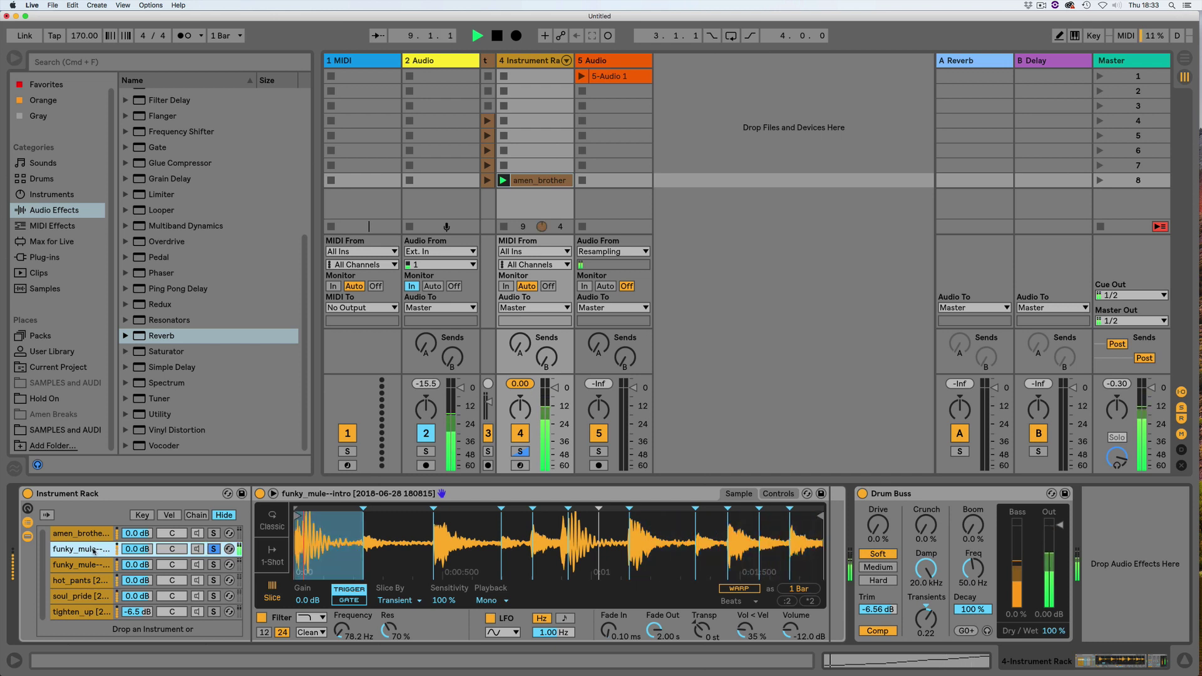
pyautogui.press('Delete')
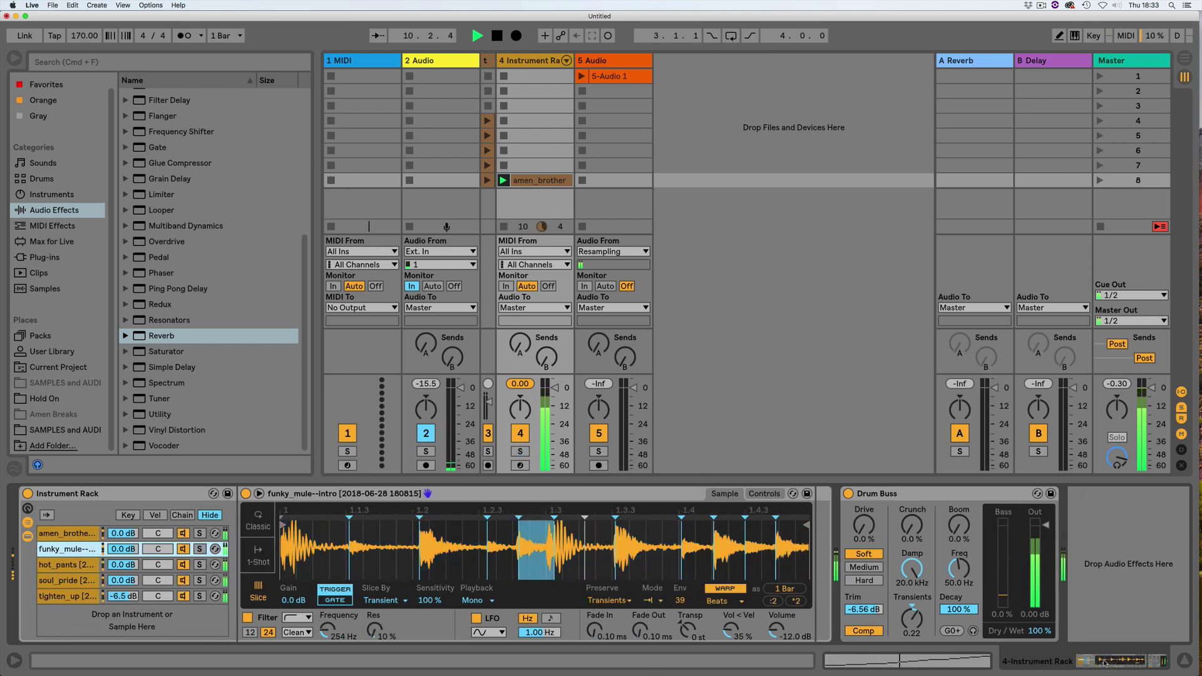
pyautogui.click(199, 549)
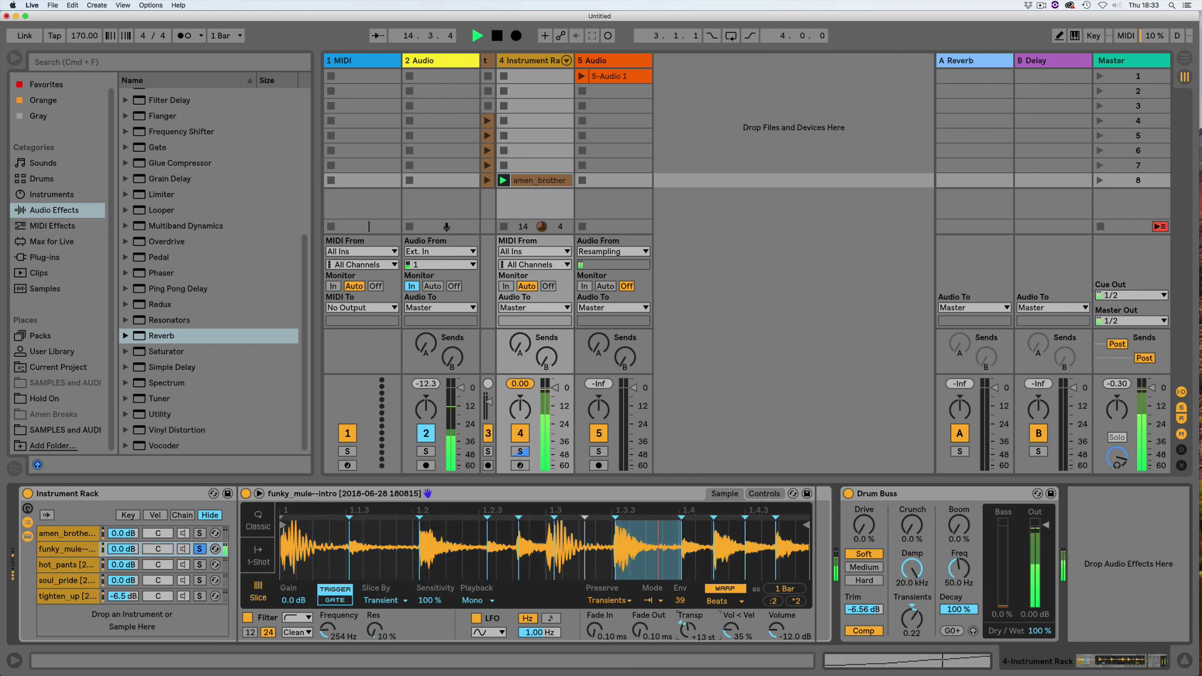
pyautogui.moveTo(686, 627); pyautogui.dragTo(687, 641)
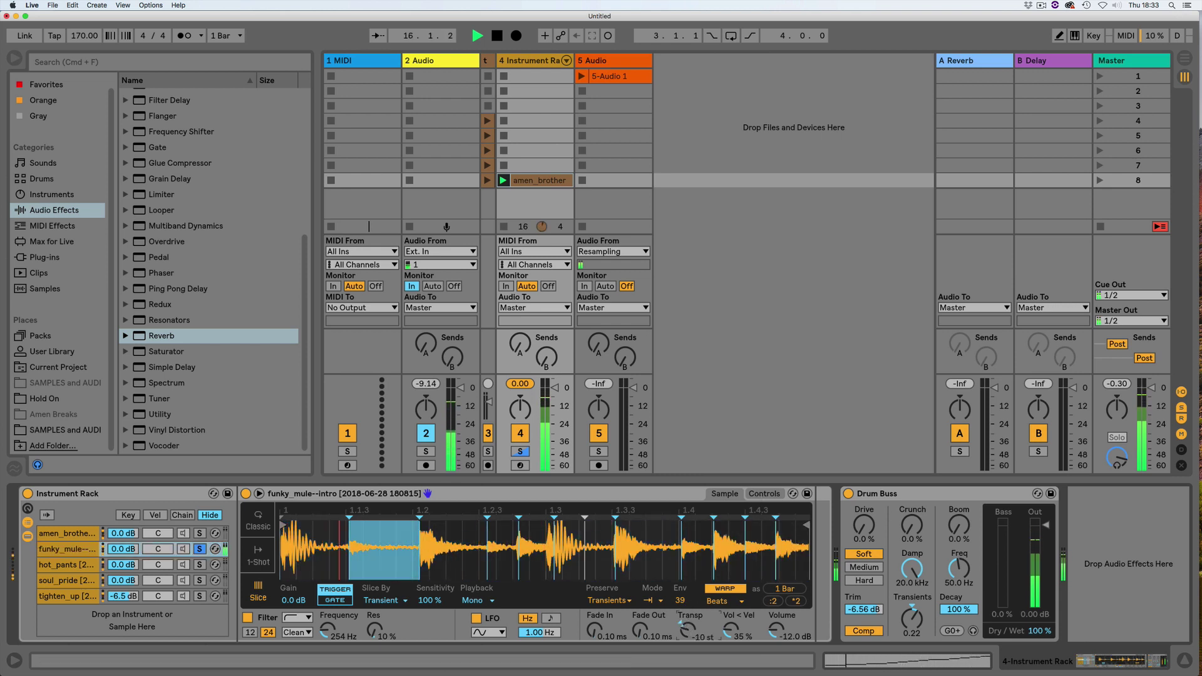
pyautogui.click(200, 549)
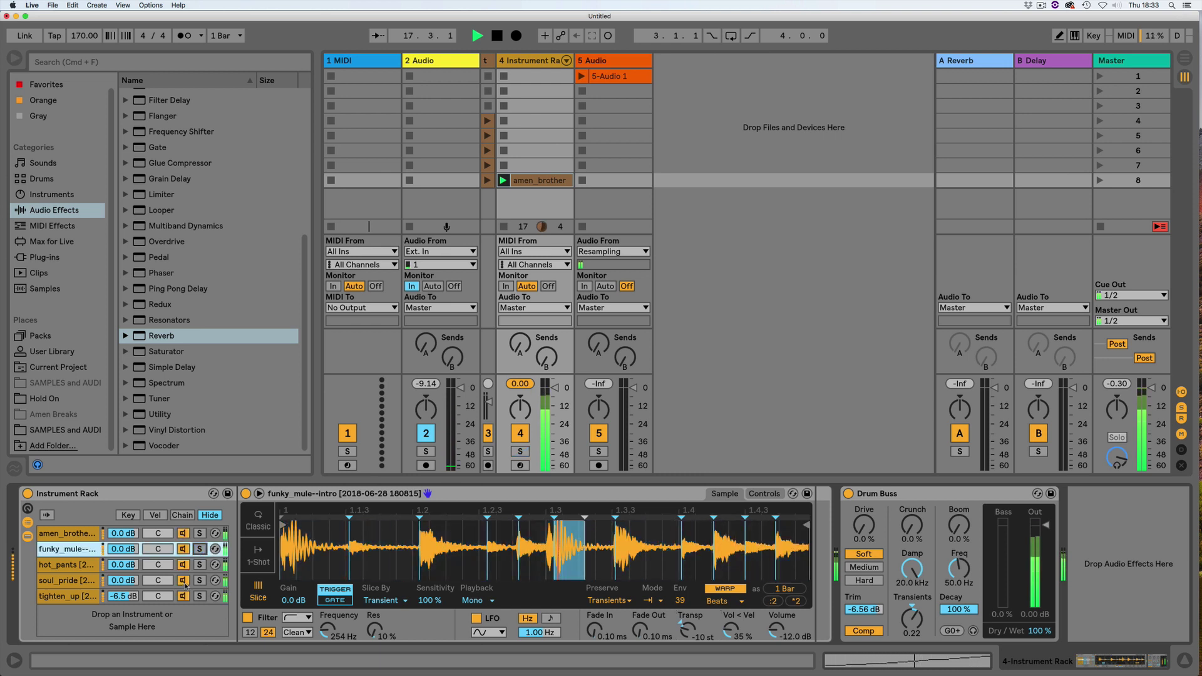
# Step: With hot_pants soloed, set its transposition to +5 st and enable Warp with the transient envelope at 0 and transient looping off
pyautogui.click(199, 564)
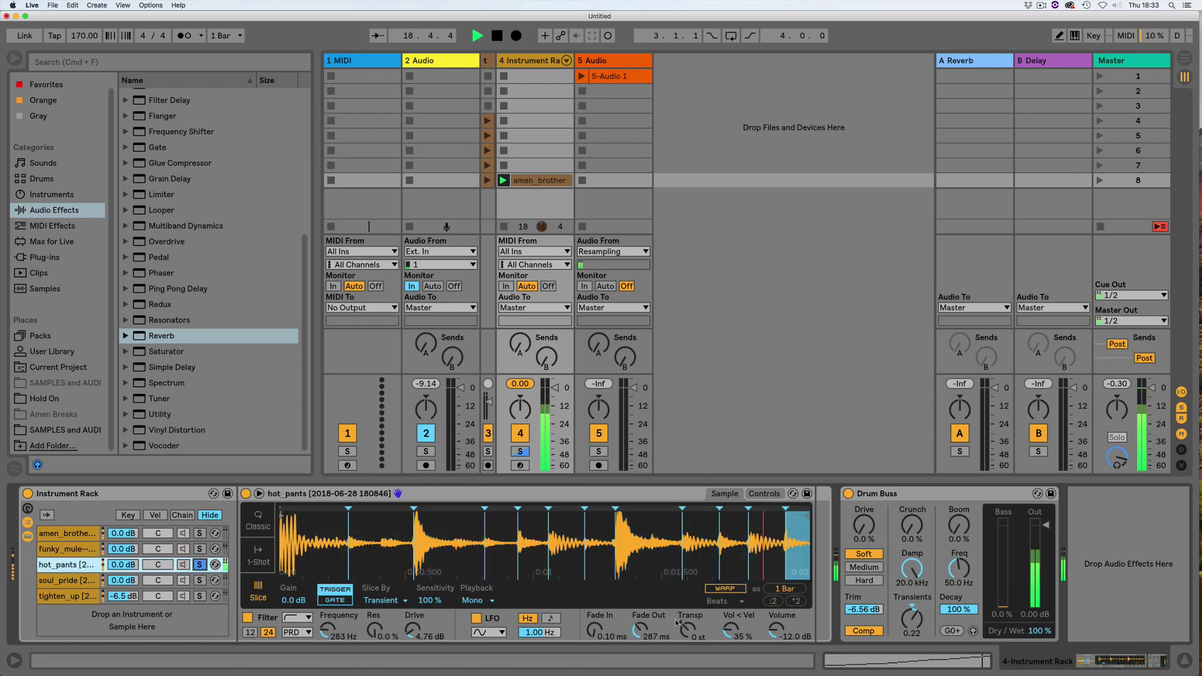
pyautogui.click(725, 588)
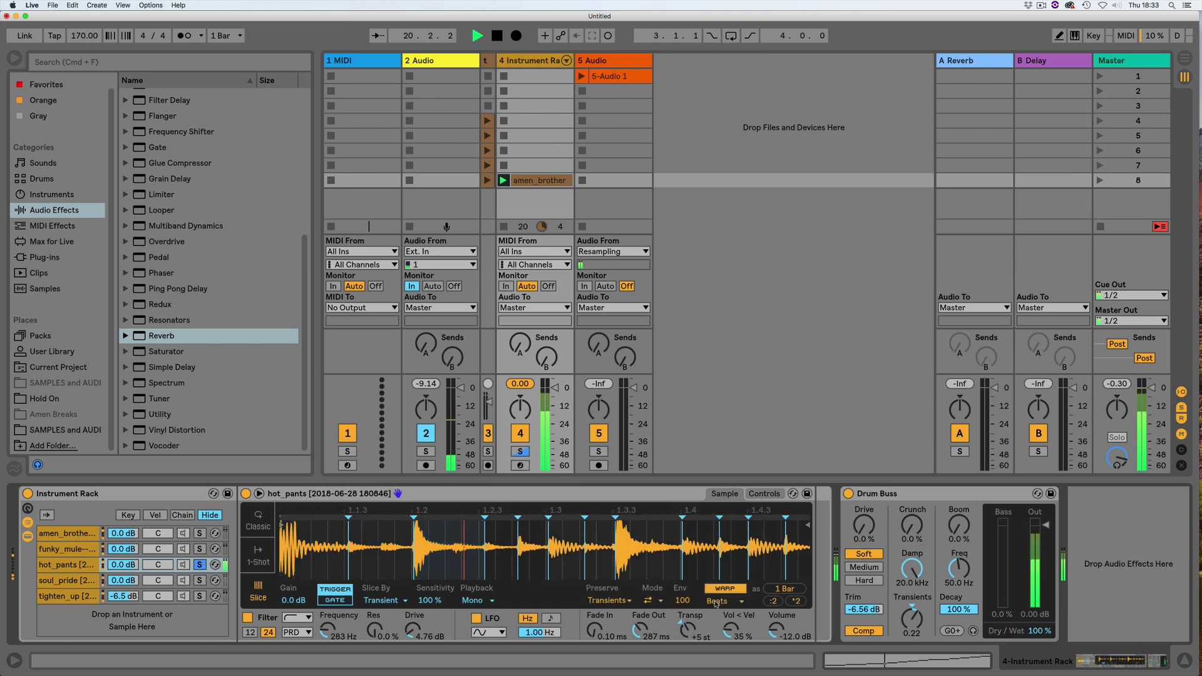
pyautogui.moveTo(682, 600); pyautogui.dragTo(682, 620)
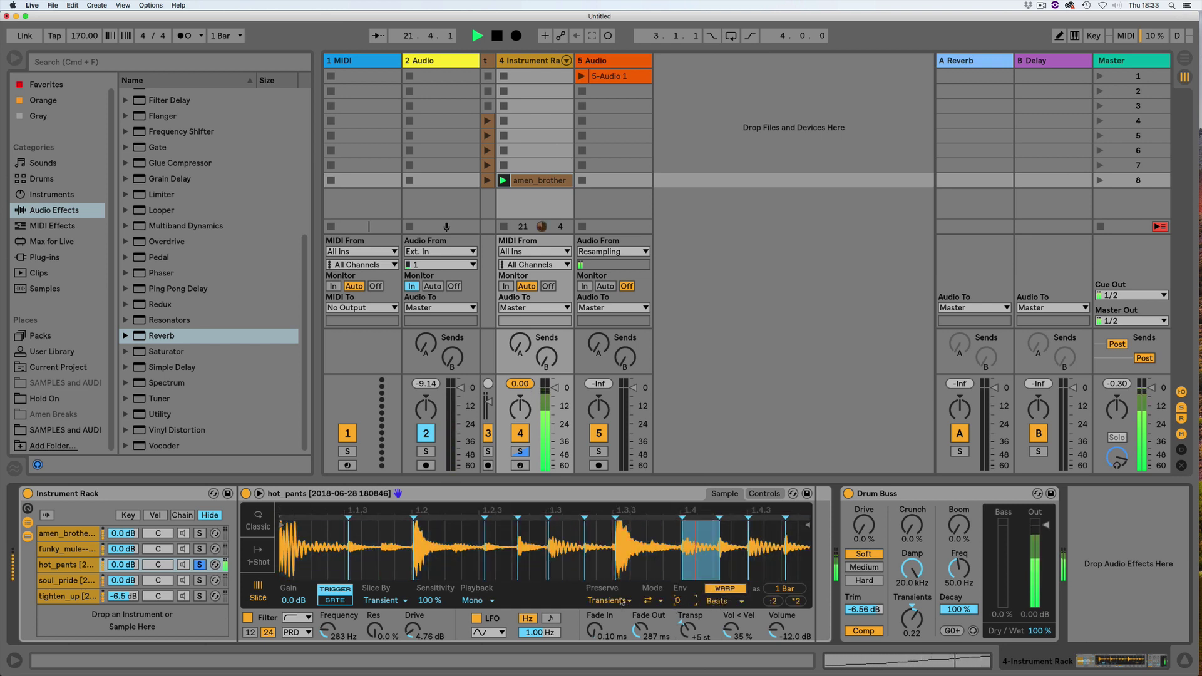
pyautogui.click(658, 600)
pyautogui.click(648, 613)
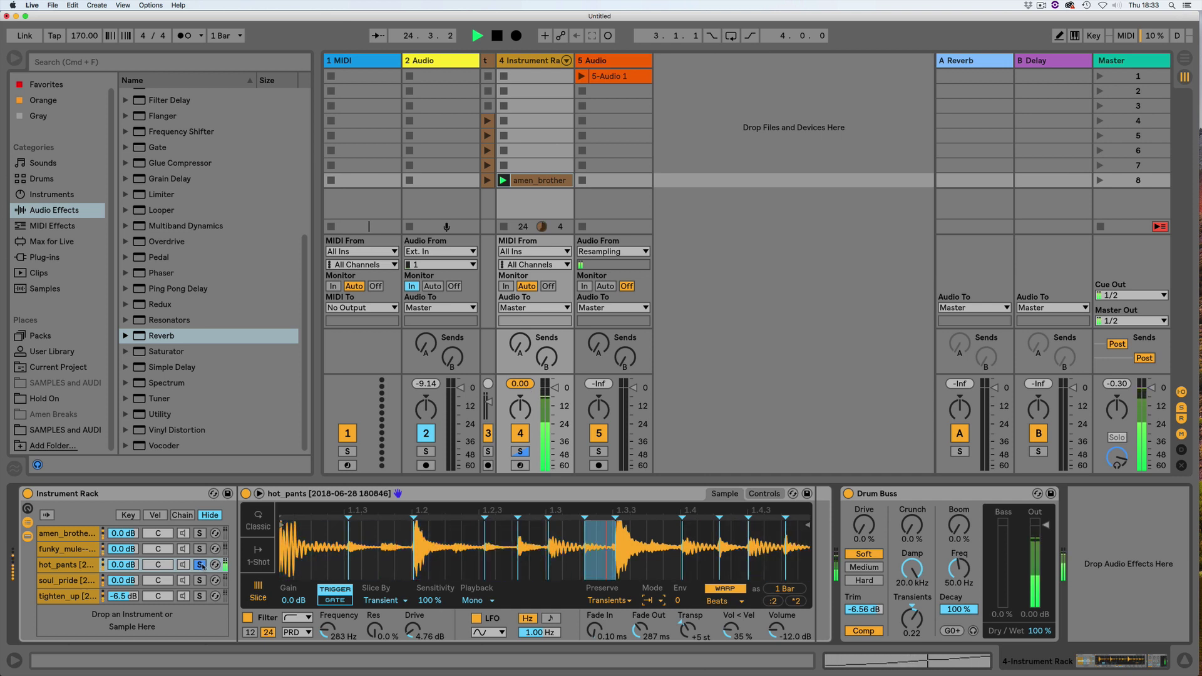
pyautogui.click(713, 602)
pyautogui.click(610, 603)
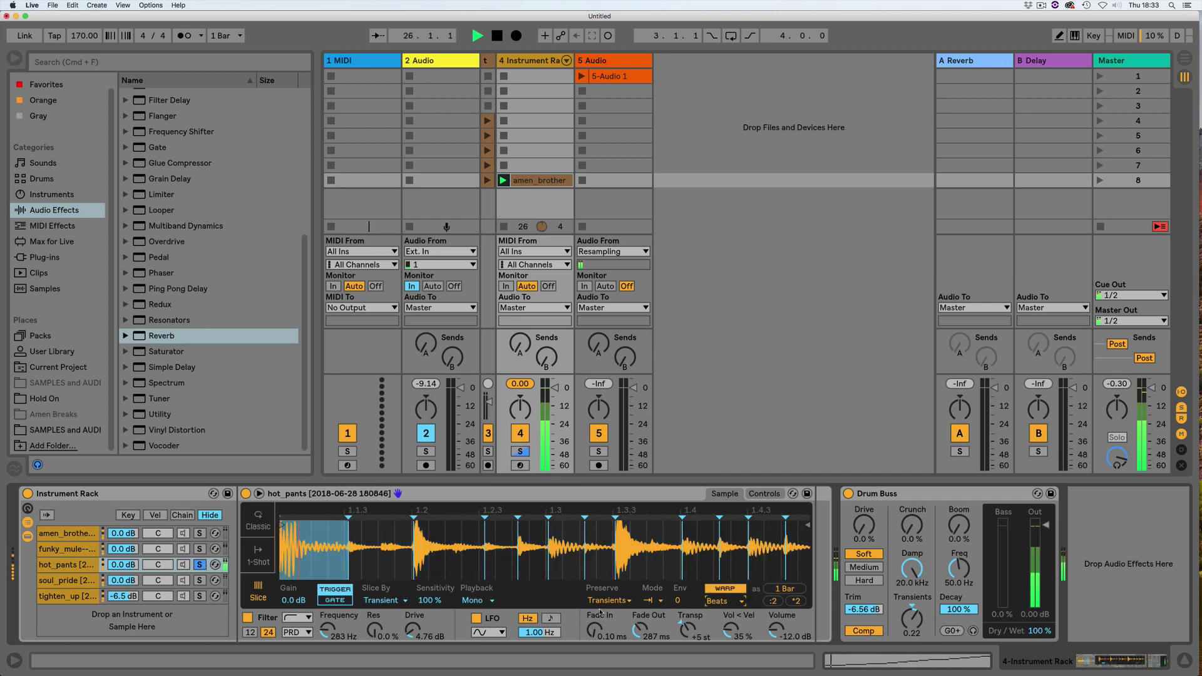
pyautogui.click(611, 603)
pyautogui.click(611, 602)
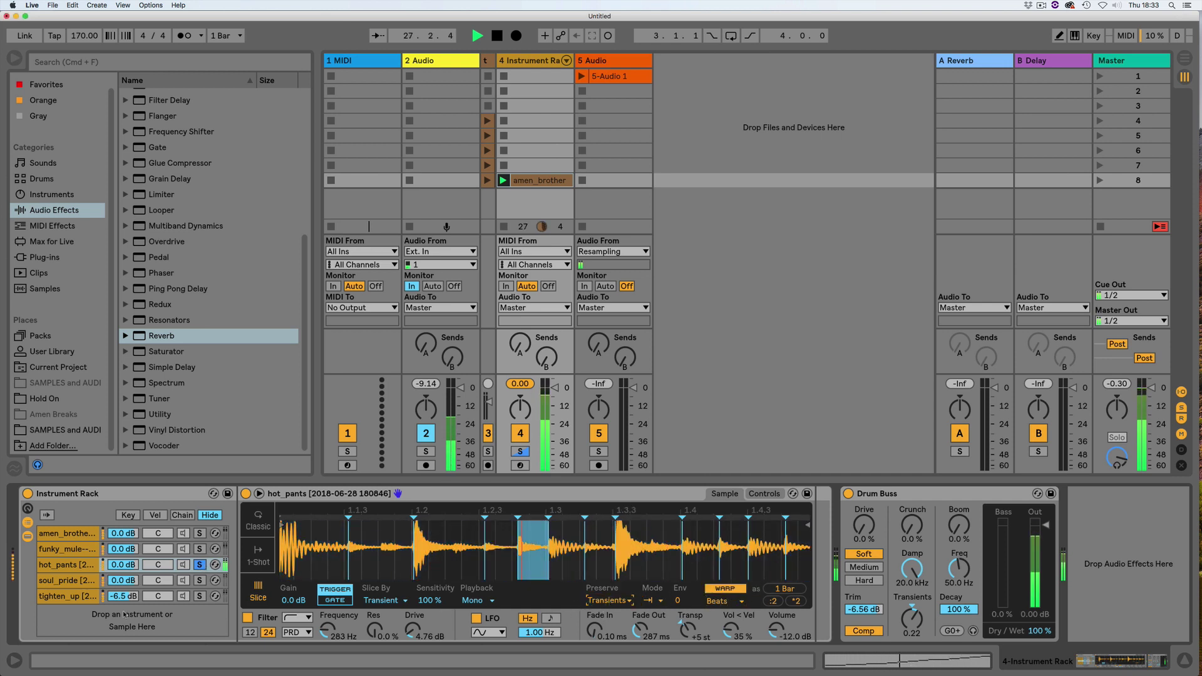
pyautogui.click(199, 565)
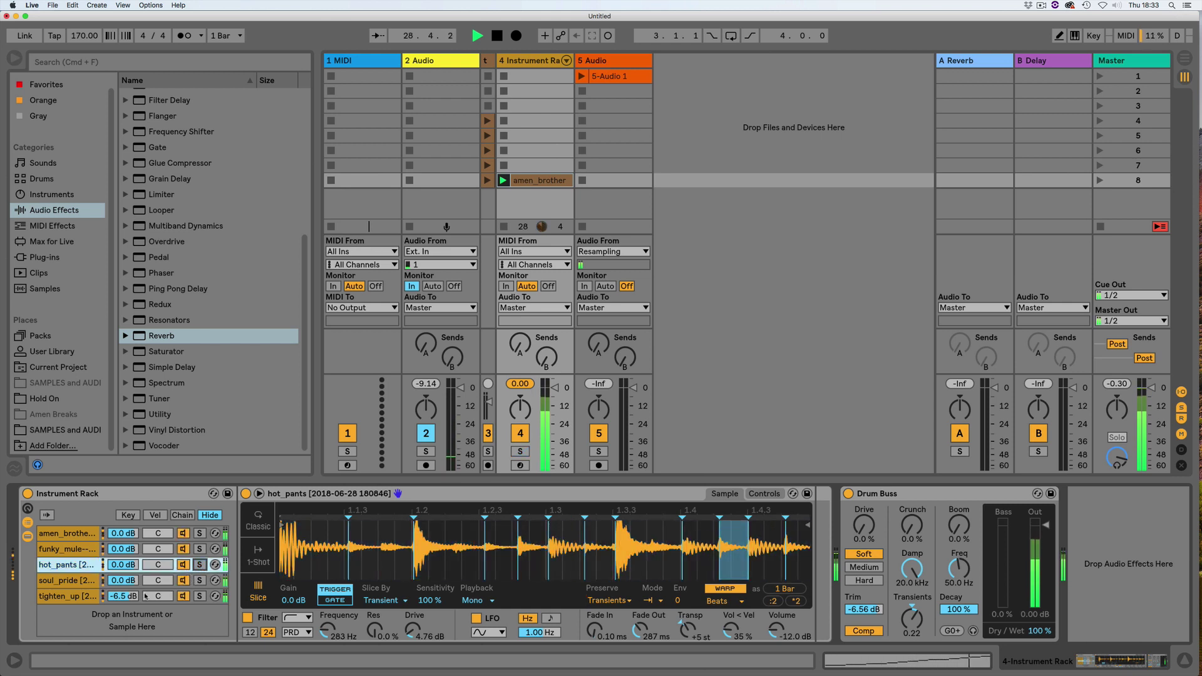
# Step: With soul_pride soloed, set its filter drive to 10.7 dB and filter frequency to 1.82 kHz
pyautogui.click(199, 580)
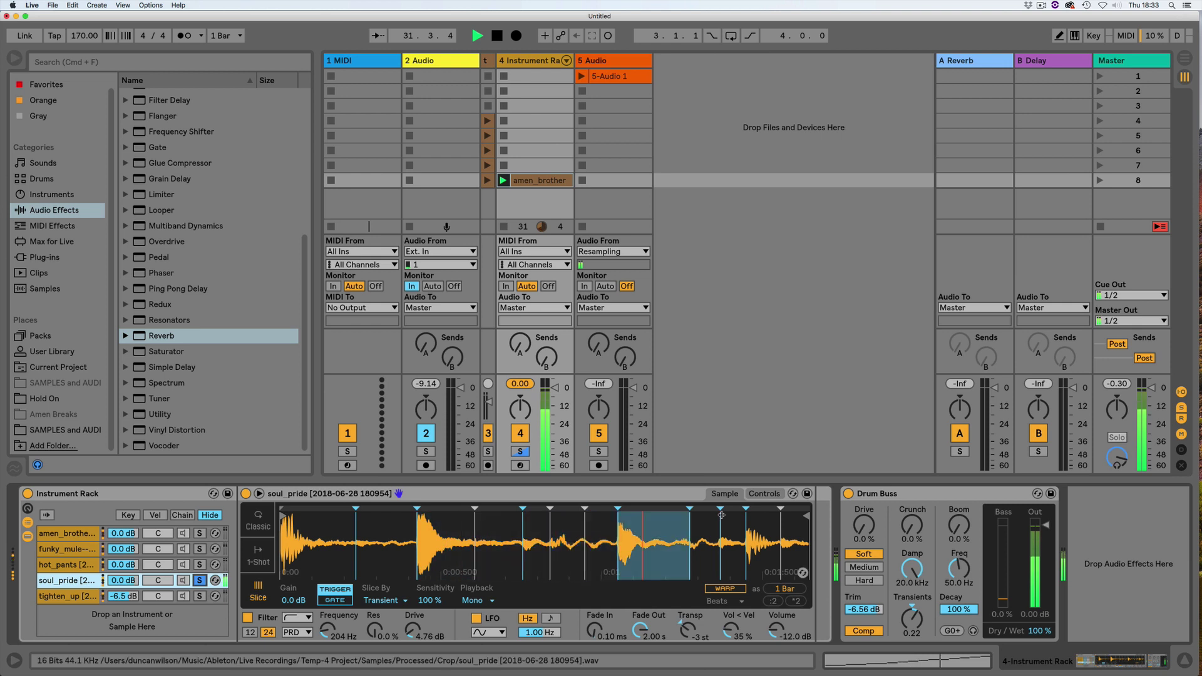
pyautogui.click(764, 494)
pyautogui.moveTo(413, 630); pyautogui.dragTo(412, 608)
pyautogui.moveTo(306, 588); pyautogui.dragTo(372, 588)
pyautogui.click(199, 581)
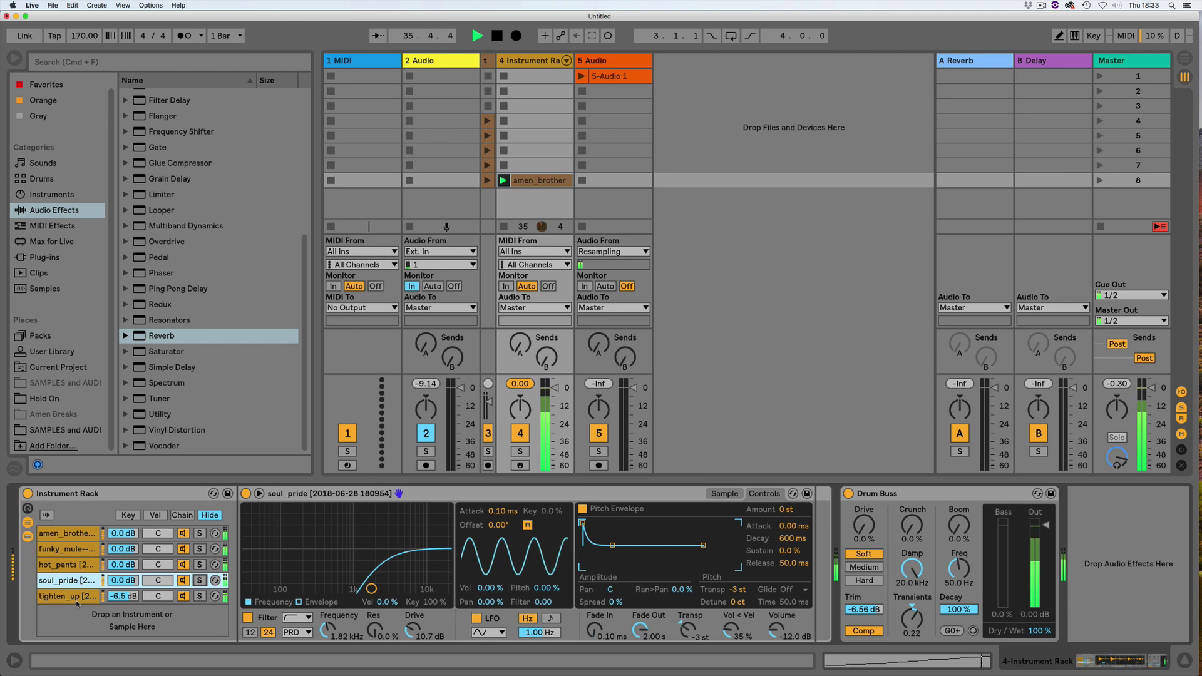
# Step: With tighten_up soloed, reset its transposition to 0 st and lower its filter frequency to 30 Hz
pyautogui.click(68, 596)
pyautogui.click(199, 596)
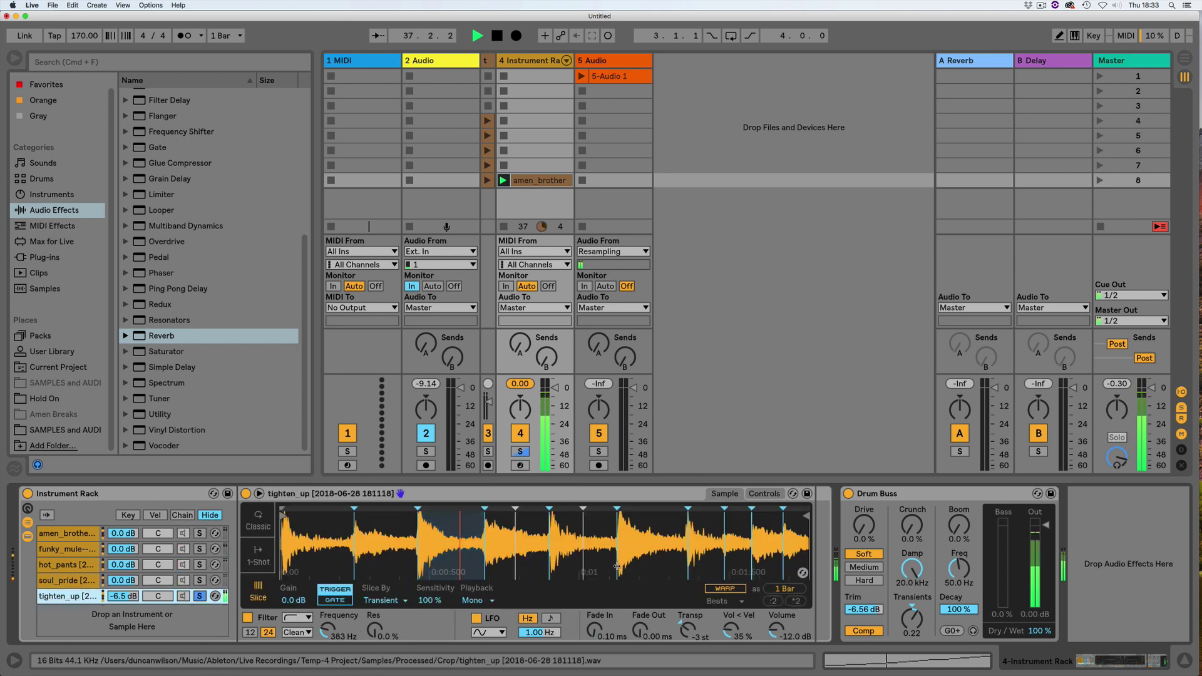
pyautogui.doubleClick(688, 630)
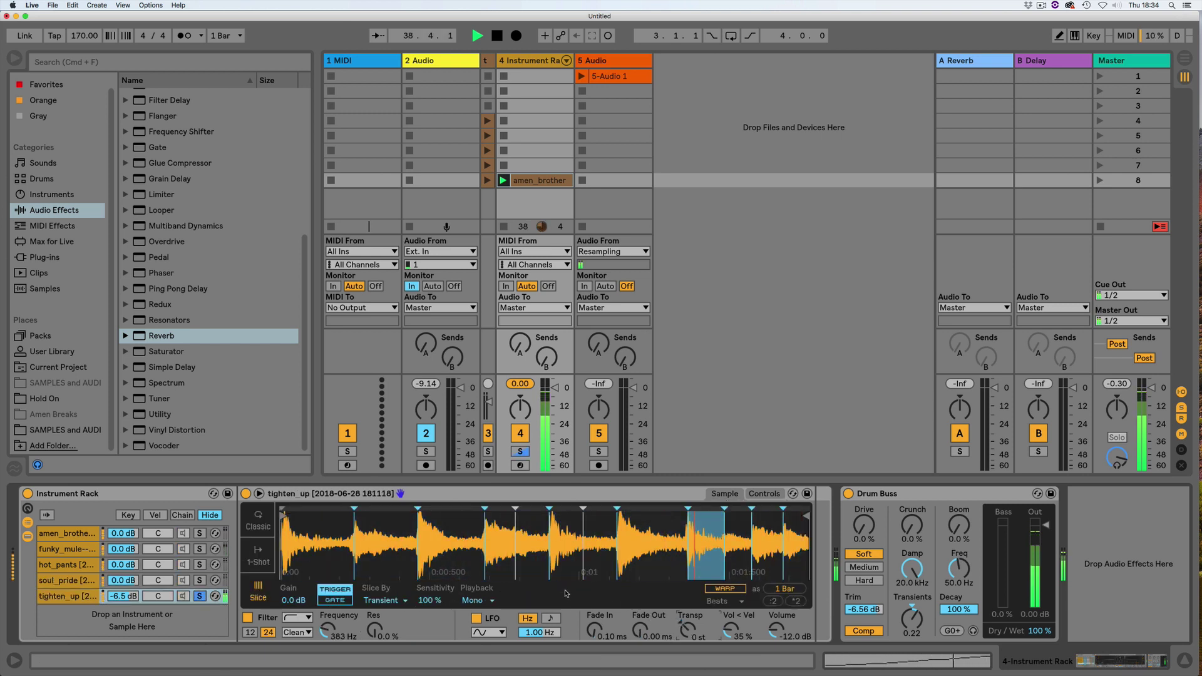
pyautogui.click(764, 494)
pyautogui.moveTo(320, 588); pyautogui.dragTo(193, 603)
pyautogui.click(196, 598)
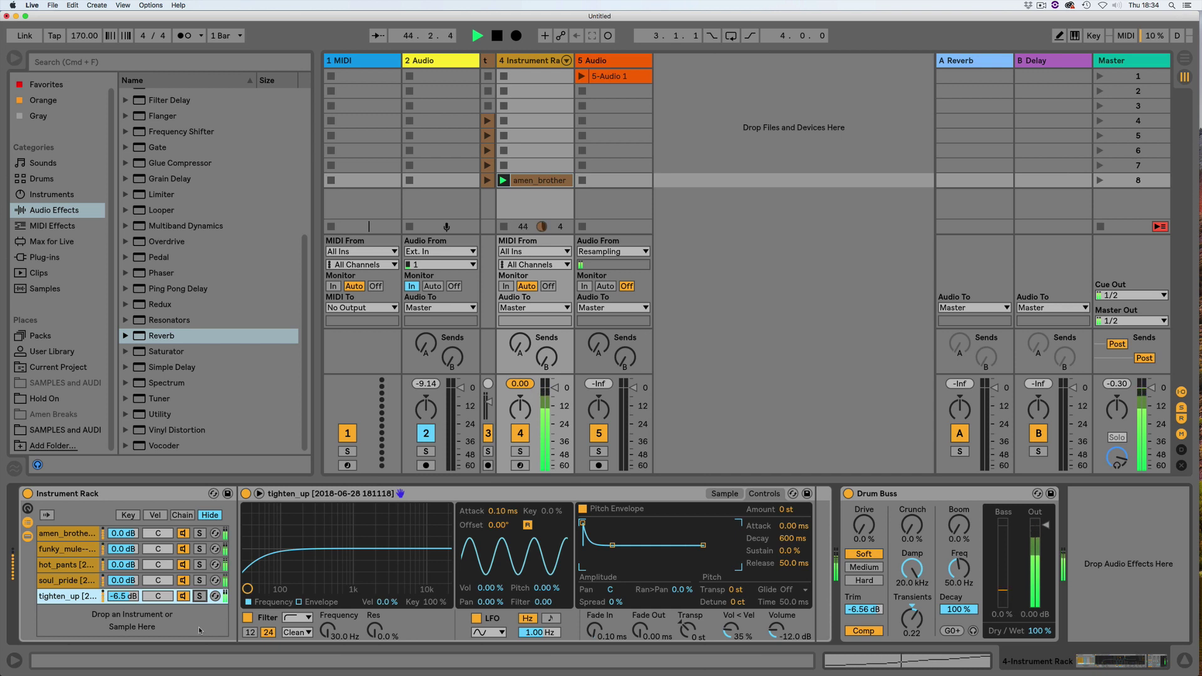
# Step: Restart playback, raise the Drum Buss Boom to 99 % and reset its Transients to 0.00
pyautogui.press('space')
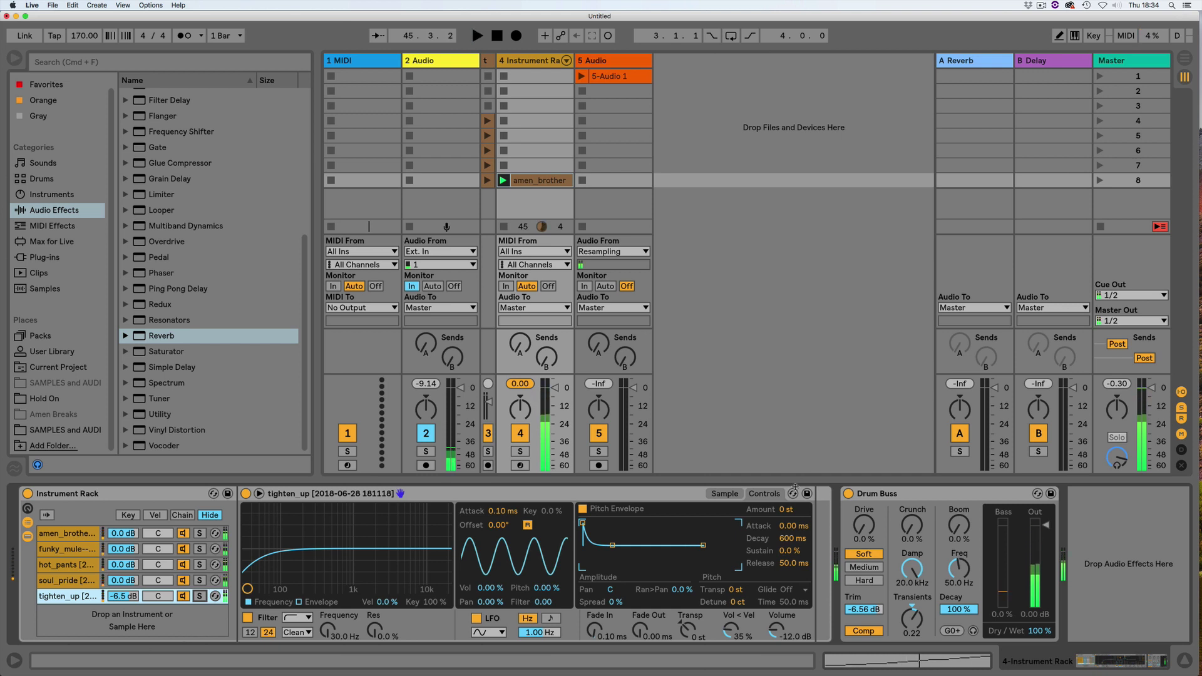
pyautogui.moveTo(961, 533); pyautogui.dragTo(961, 486)
pyautogui.press('space')
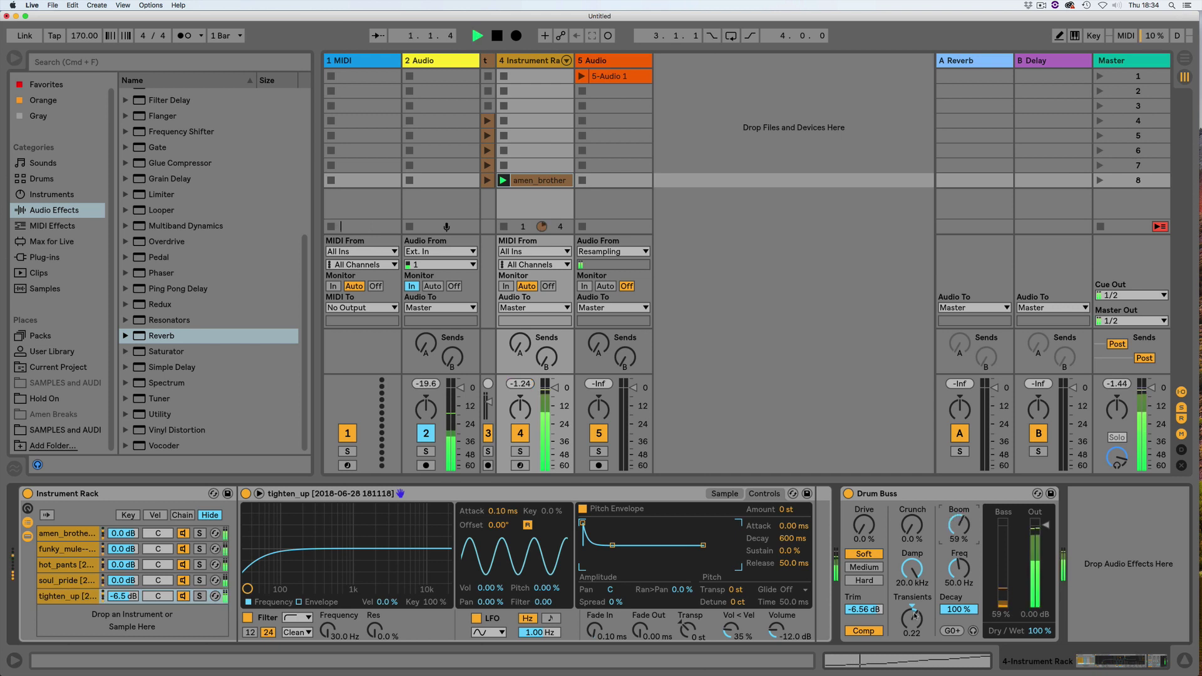
pyautogui.doubleClick(917, 620)
pyautogui.moveTo(961, 531); pyautogui.dragTo(962, 501)
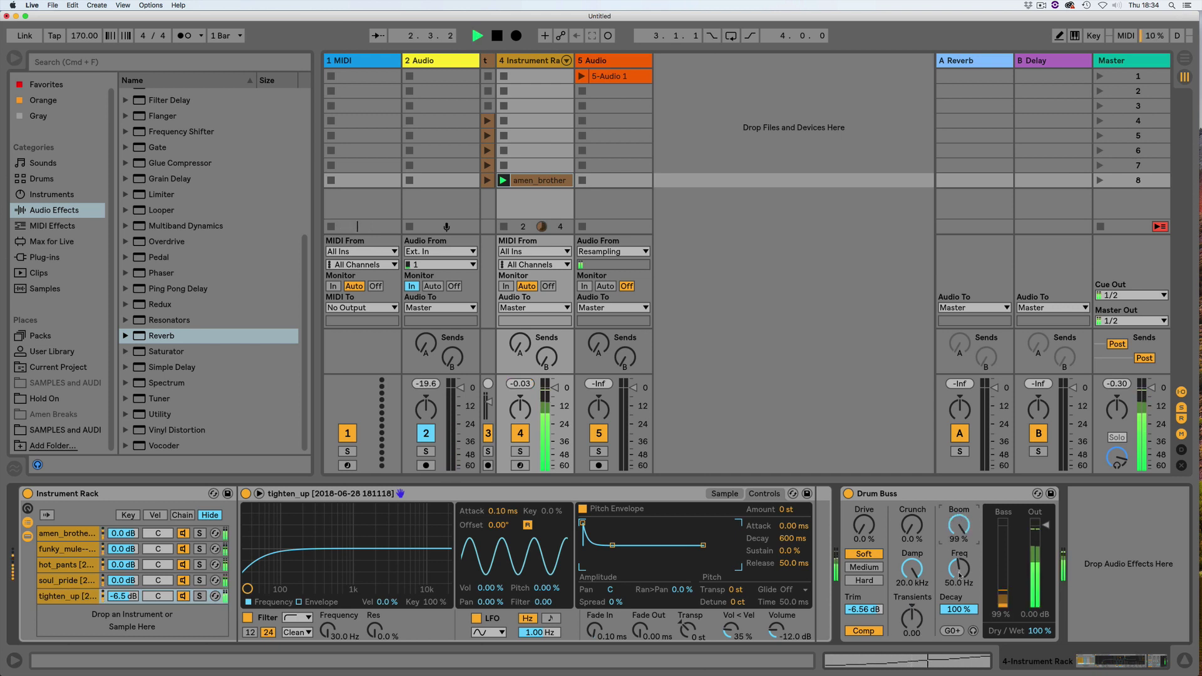
# Step: Set the Drum Buss Drive to 23 % and Transients to 0.33, and lower the soul_pride layer's volume to -6.5 dB
pyautogui.moveTo(864, 526); pyautogui.dragTo(864, 512)
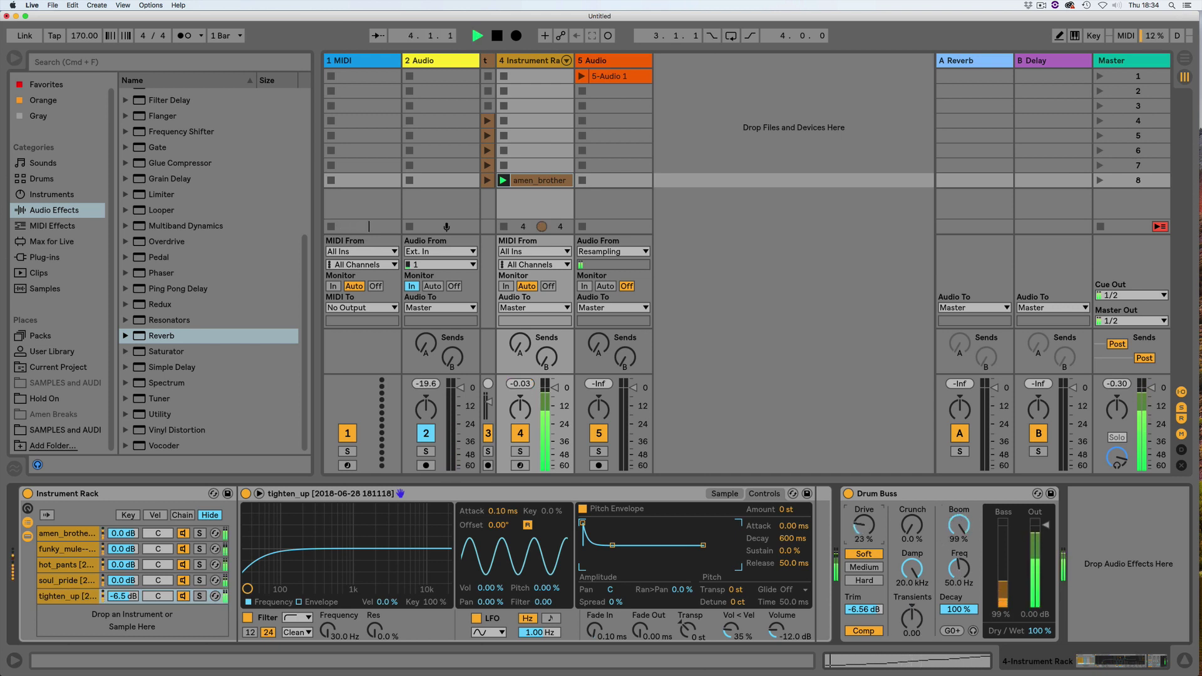
pyautogui.click(863, 631)
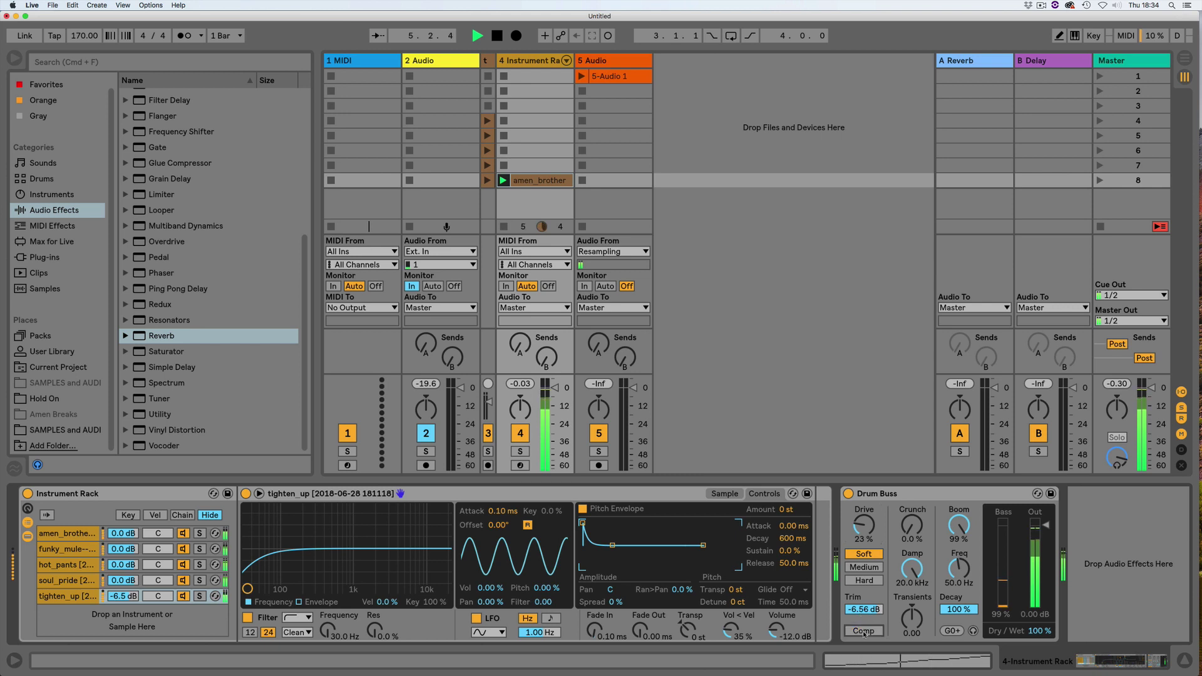
pyautogui.click(864, 631)
pyautogui.moveTo(912, 618); pyautogui.dragTo(911, 609)
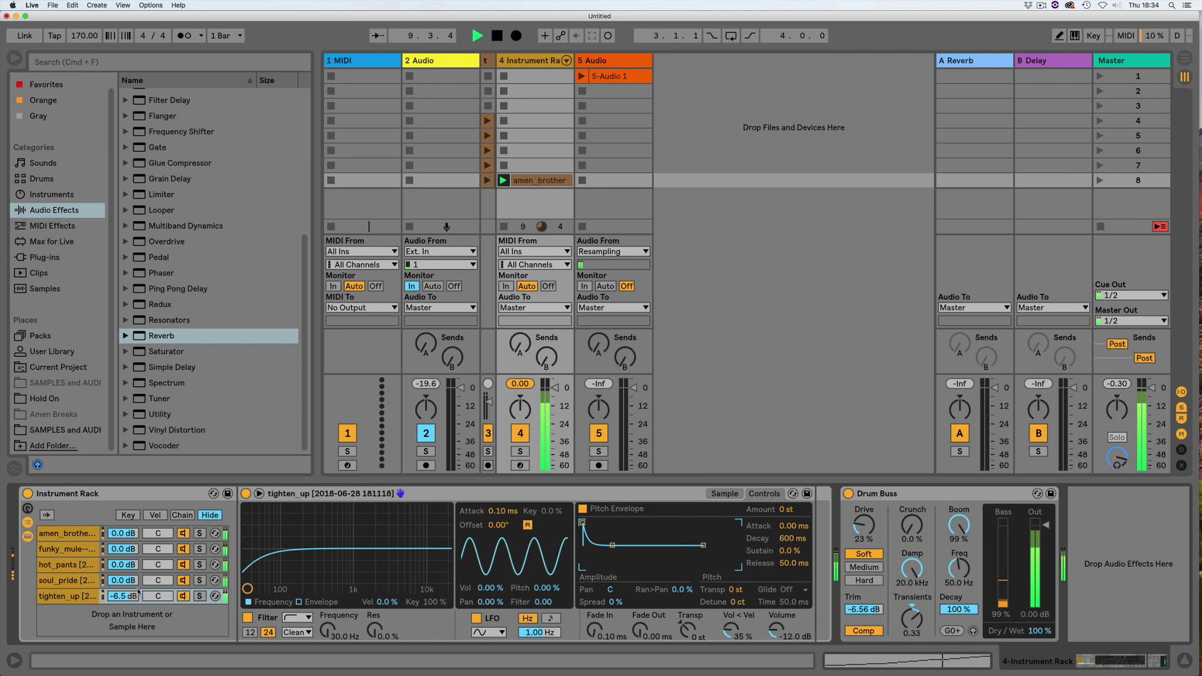
pyautogui.moveTo(122, 565); pyautogui.dragTo(123, 598)
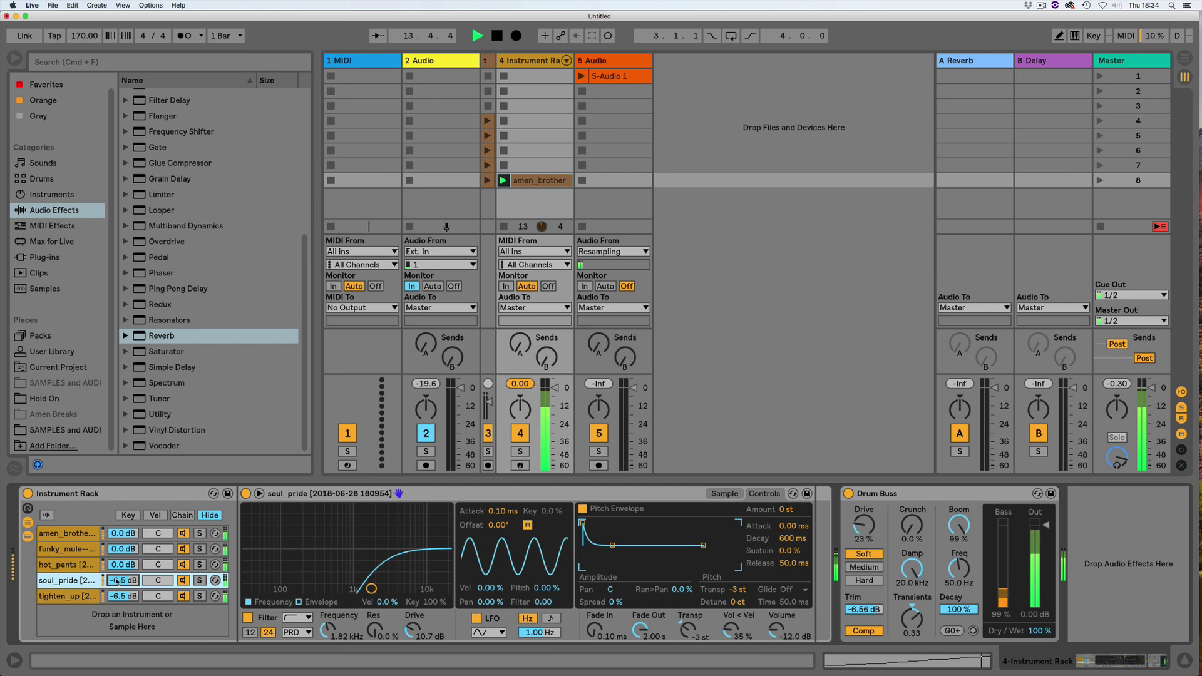
# Step: Arm the 5 Audio track, record one bar of the layered break into its scene 8 slot, and stop the amen_brother clip
pyautogui.click(597, 466)
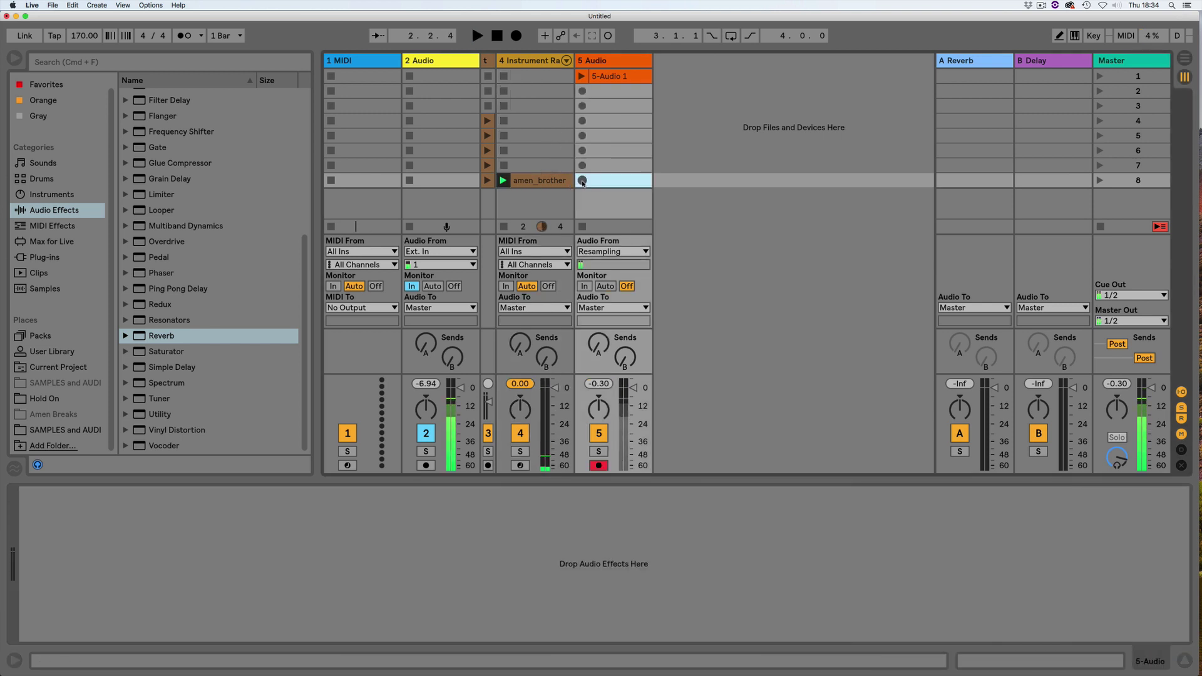
pyautogui.click(582, 227)
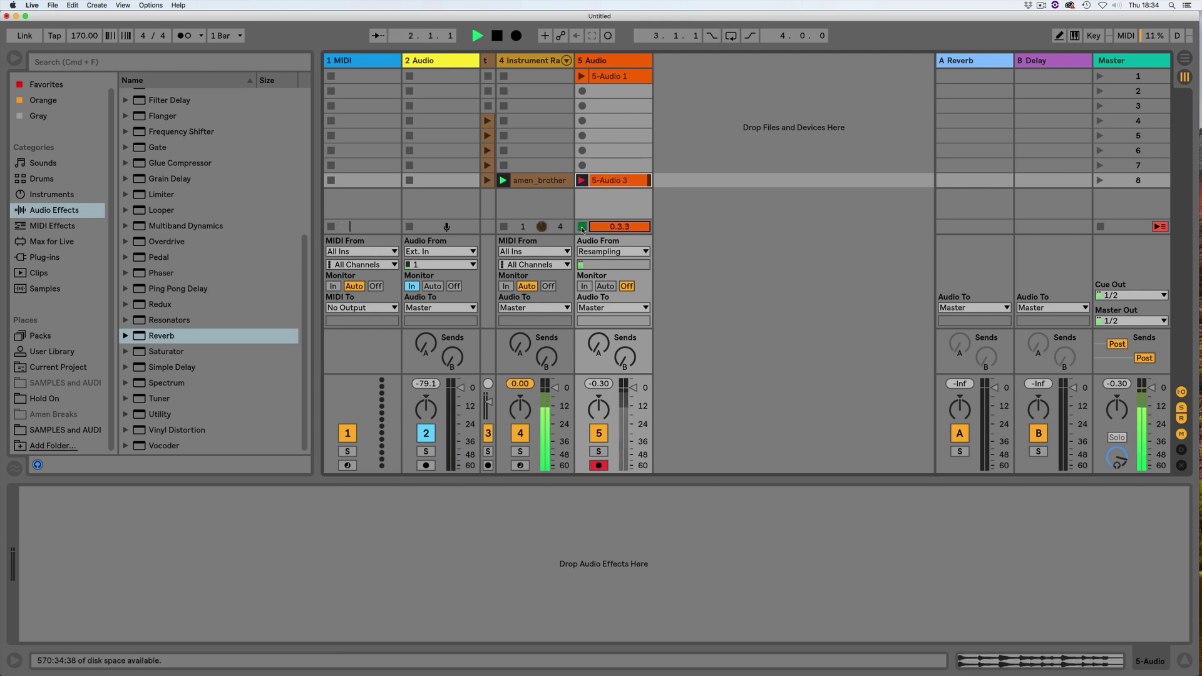
pyautogui.click(505, 226)
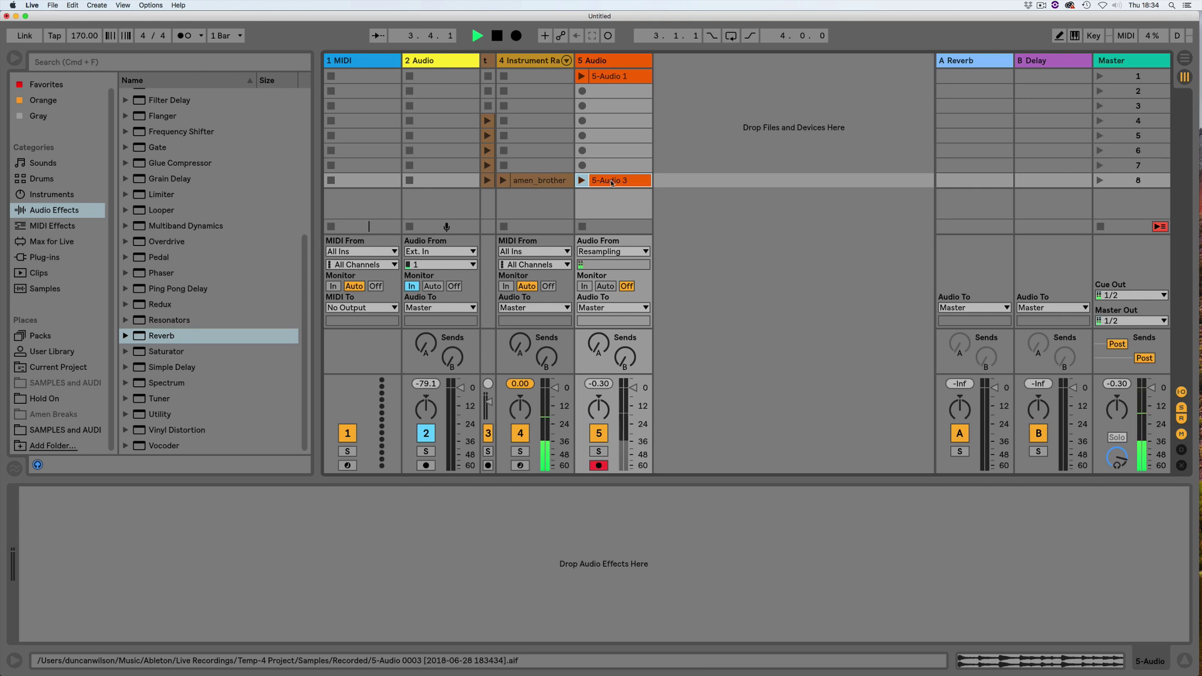
# Step: Audition the newly recorded 5-Audio 3 clip and stop playback
pyautogui.click(582, 181)
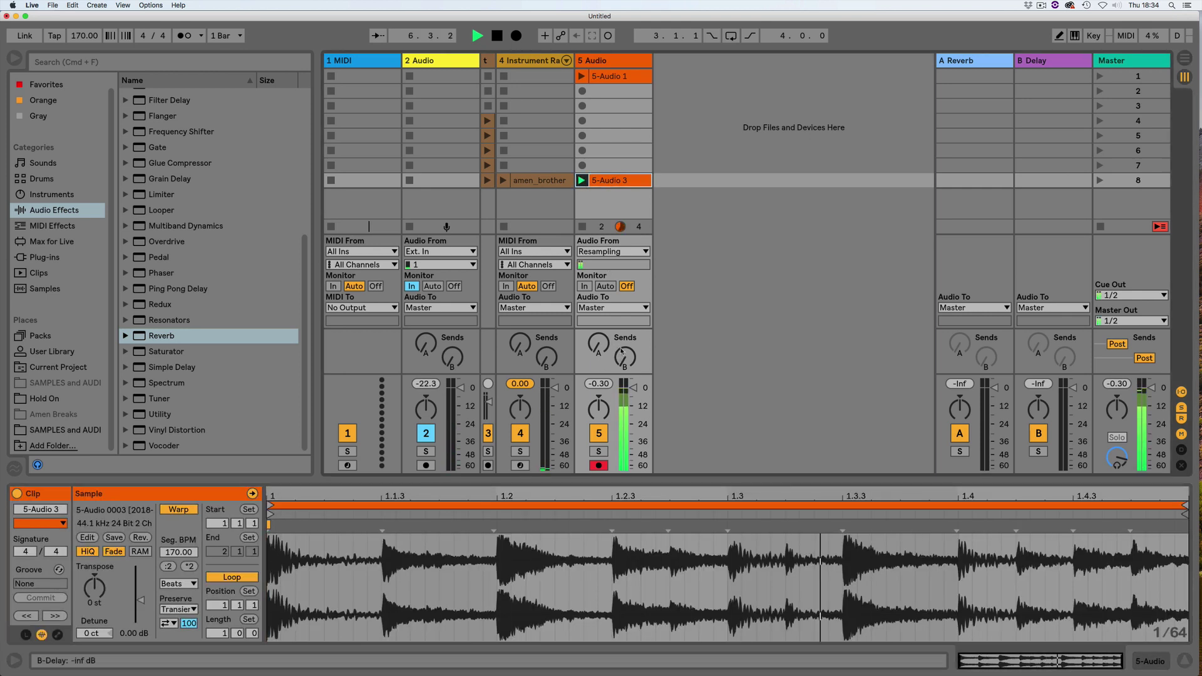
pyautogui.click(584, 228)
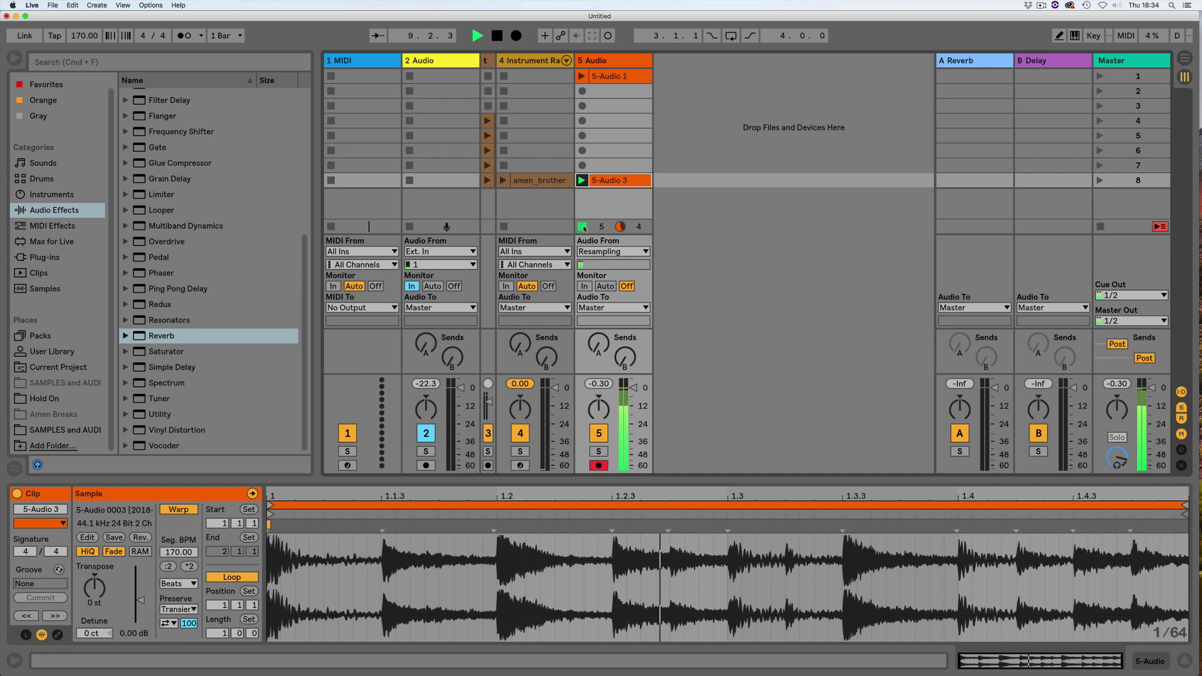
pyautogui.click(496, 35)
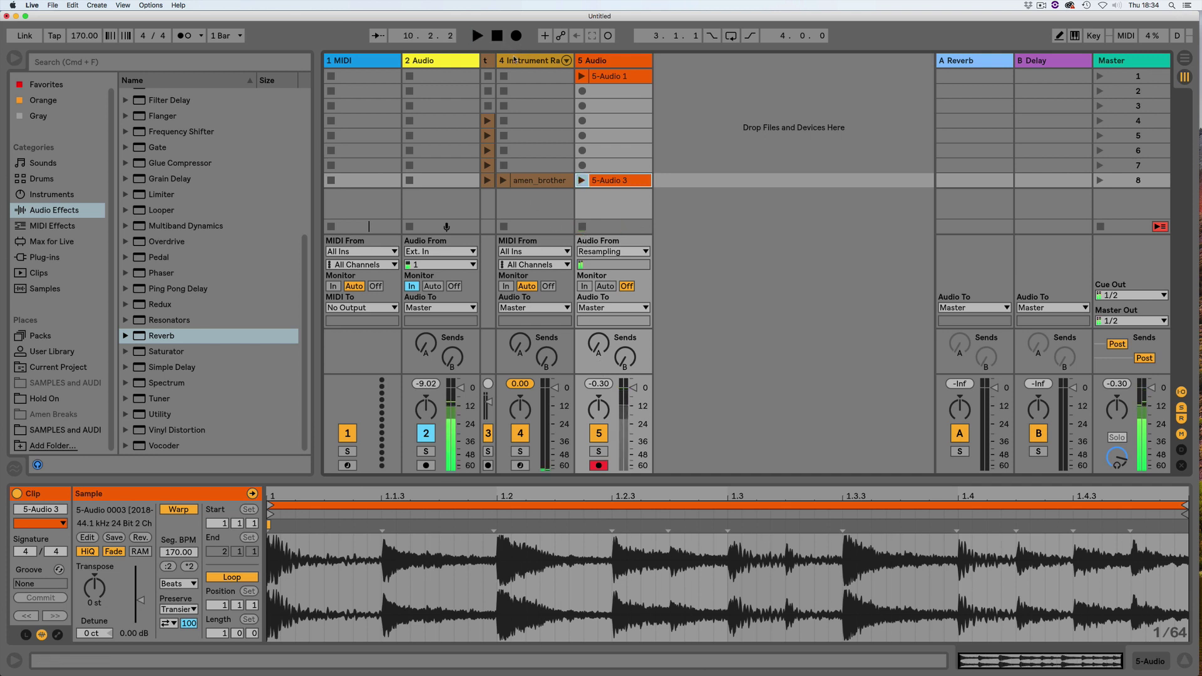
pyautogui.click(522, 61)
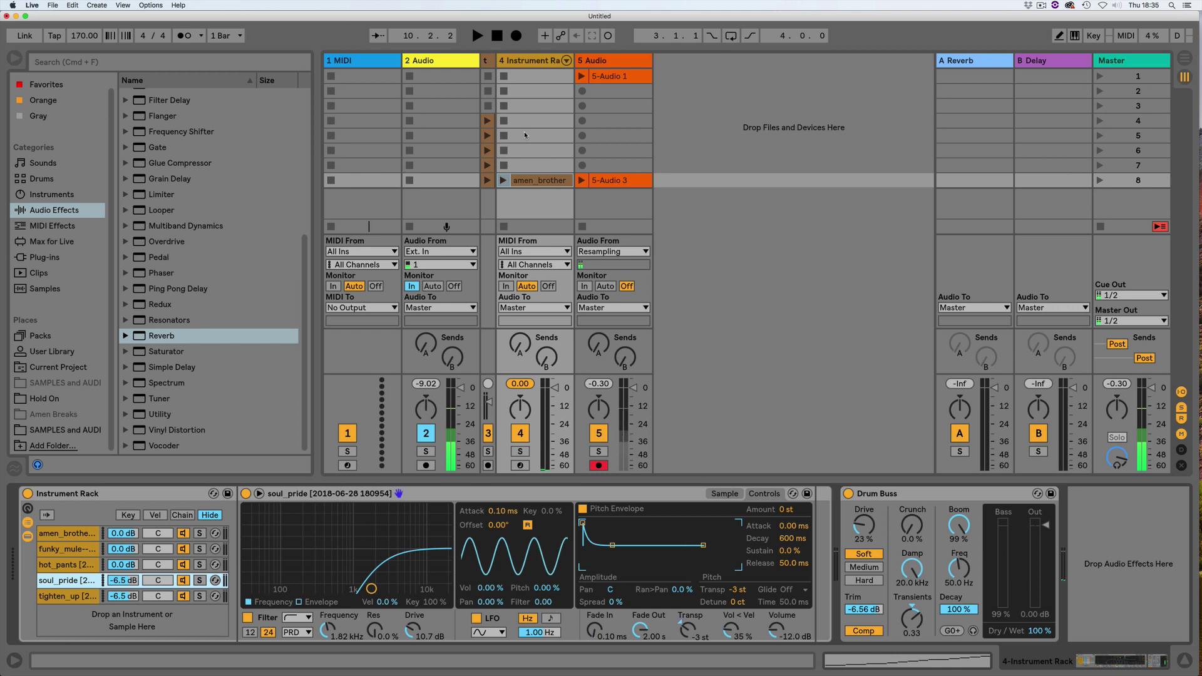
pyautogui.click(1041, 5)
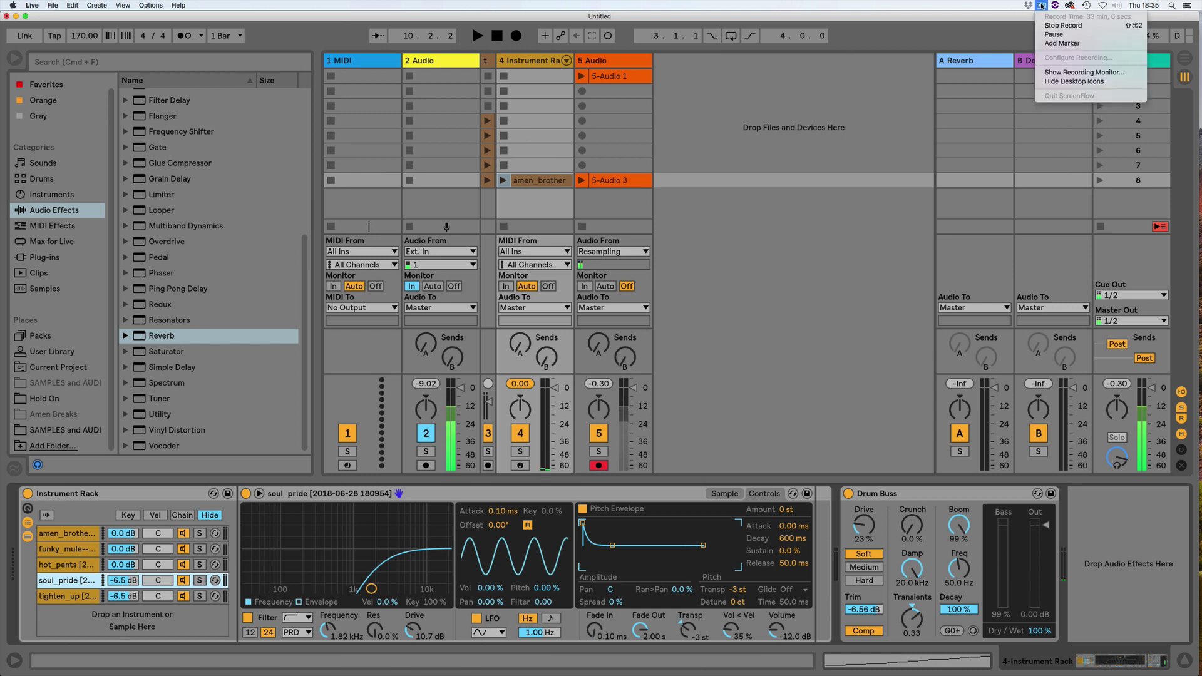